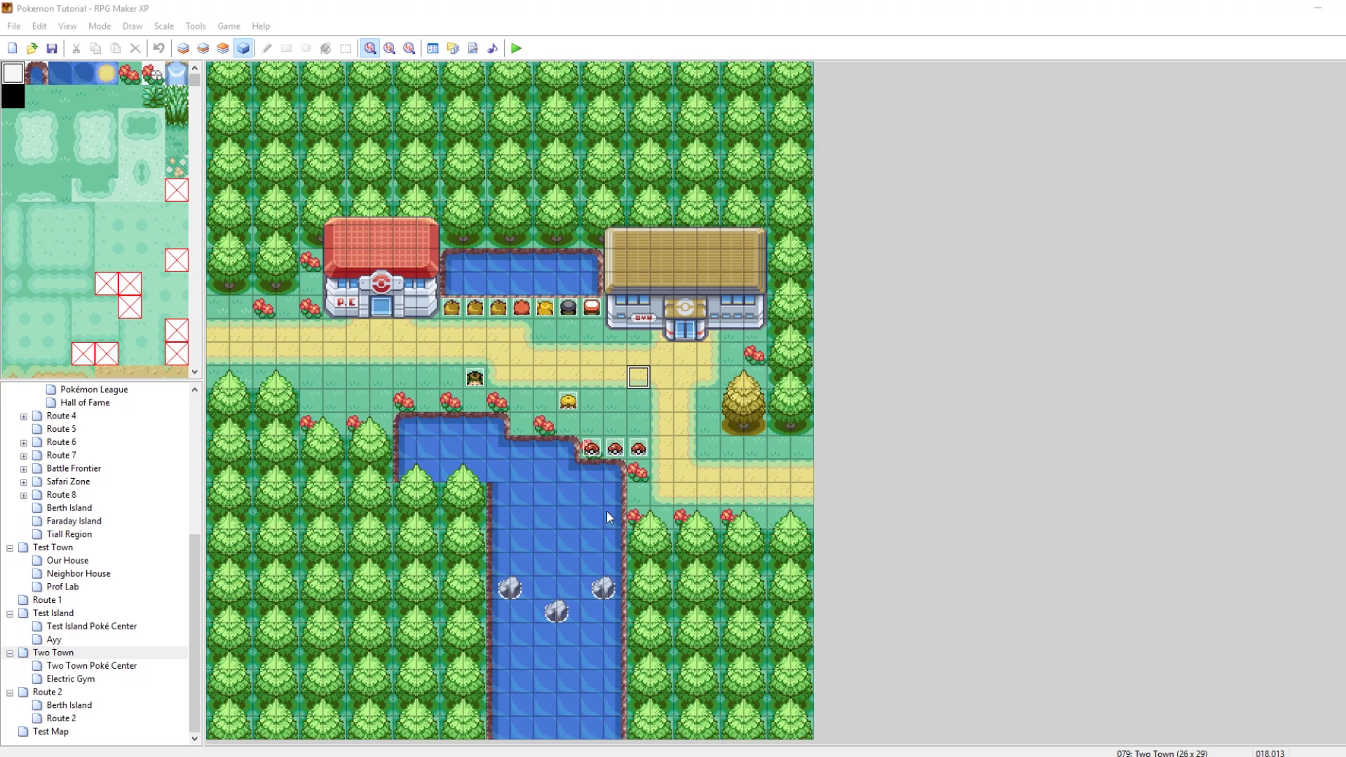
From the Graphics folder window, go up to Pokemon Game and open its PBS folder.
mouse_move(462, 756)
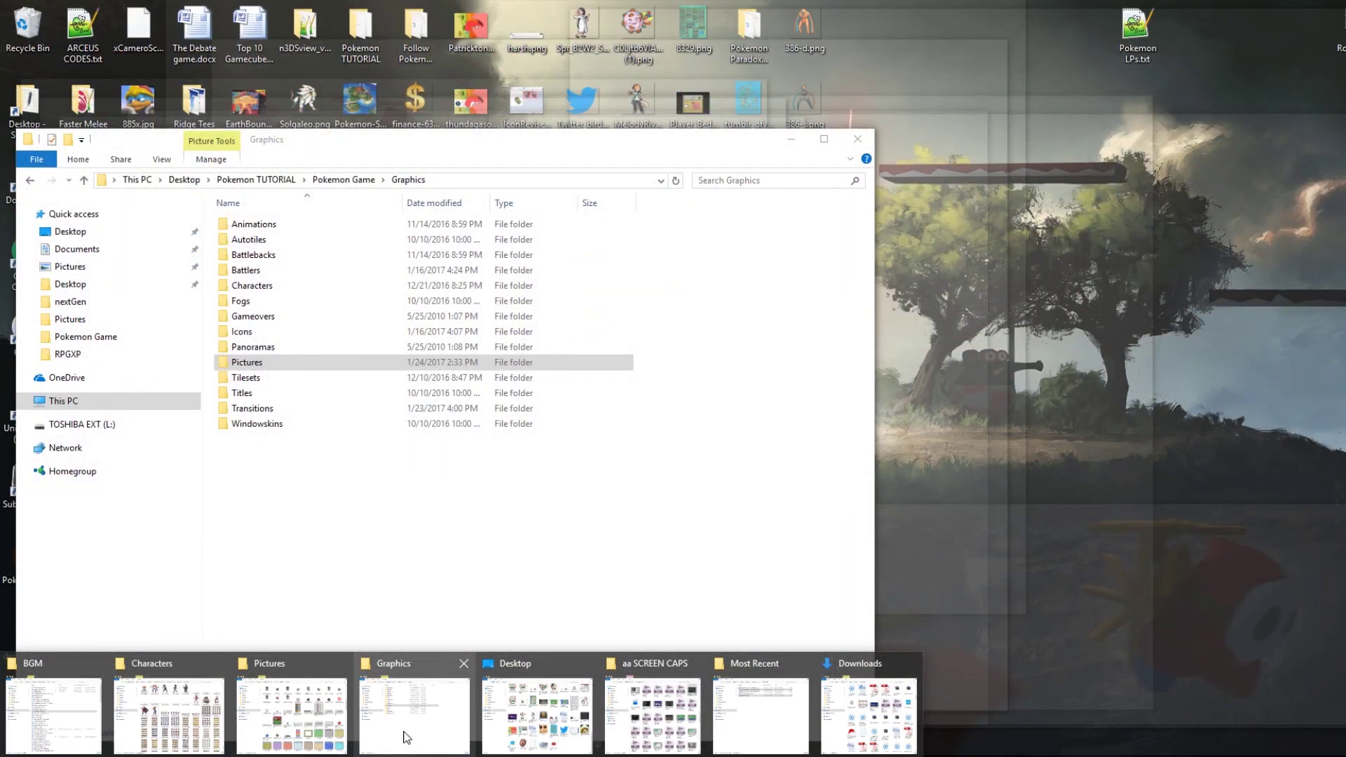
click(406, 735)
click(343, 180)
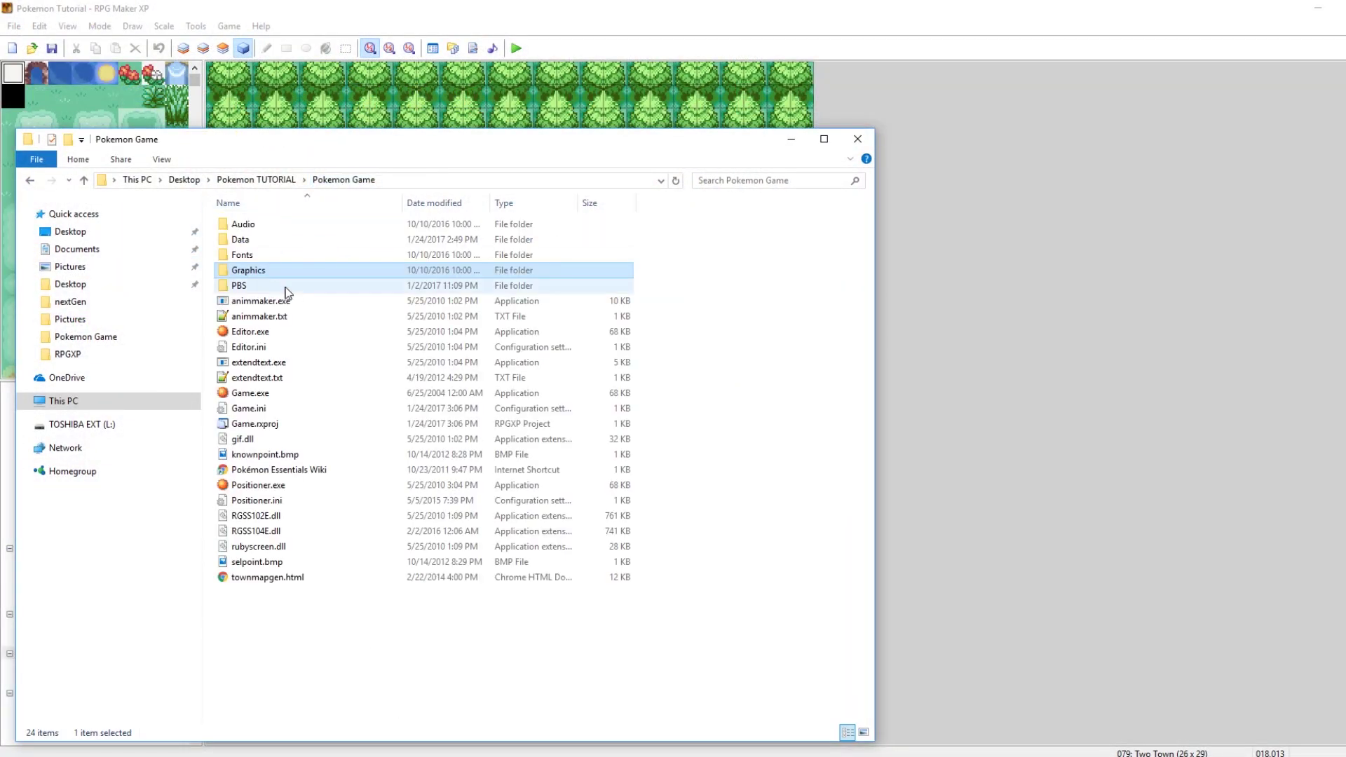
double_click(269, 284)
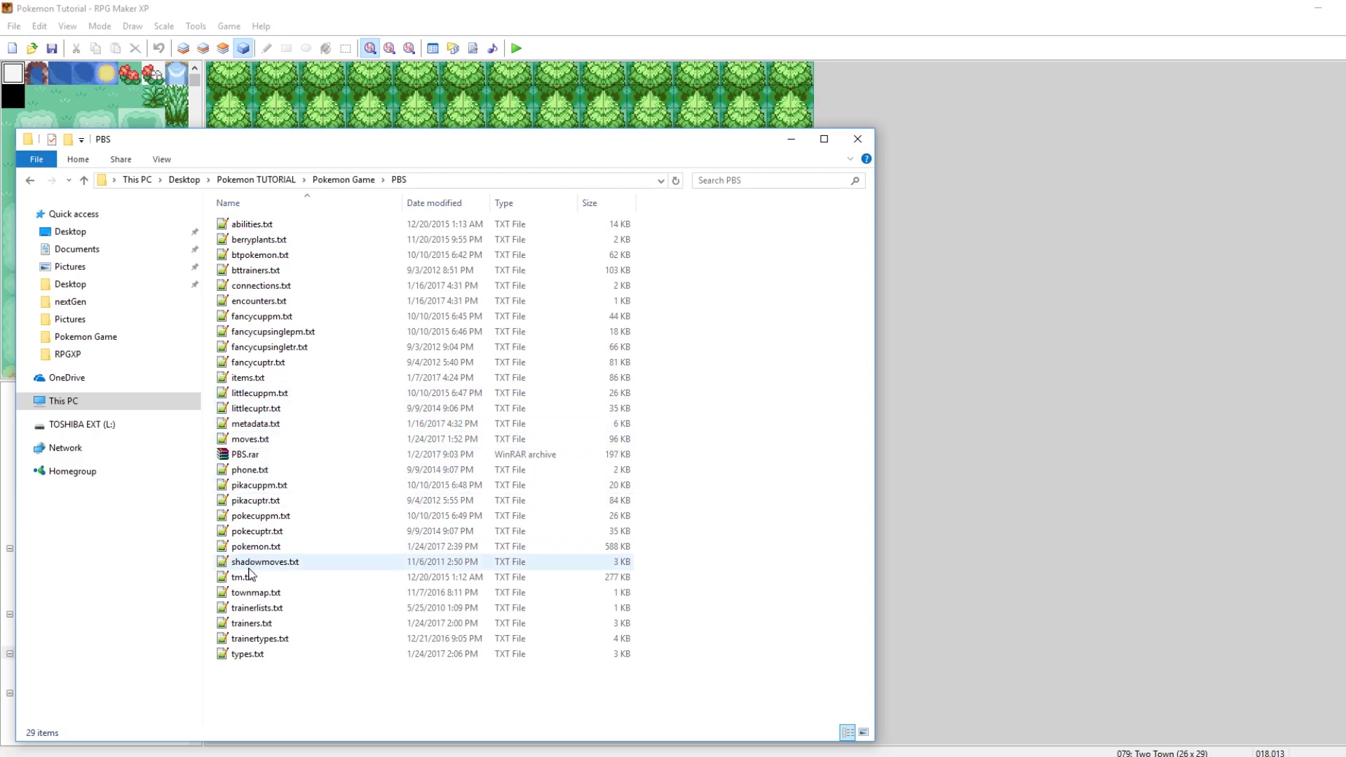
double_click(251, 653)
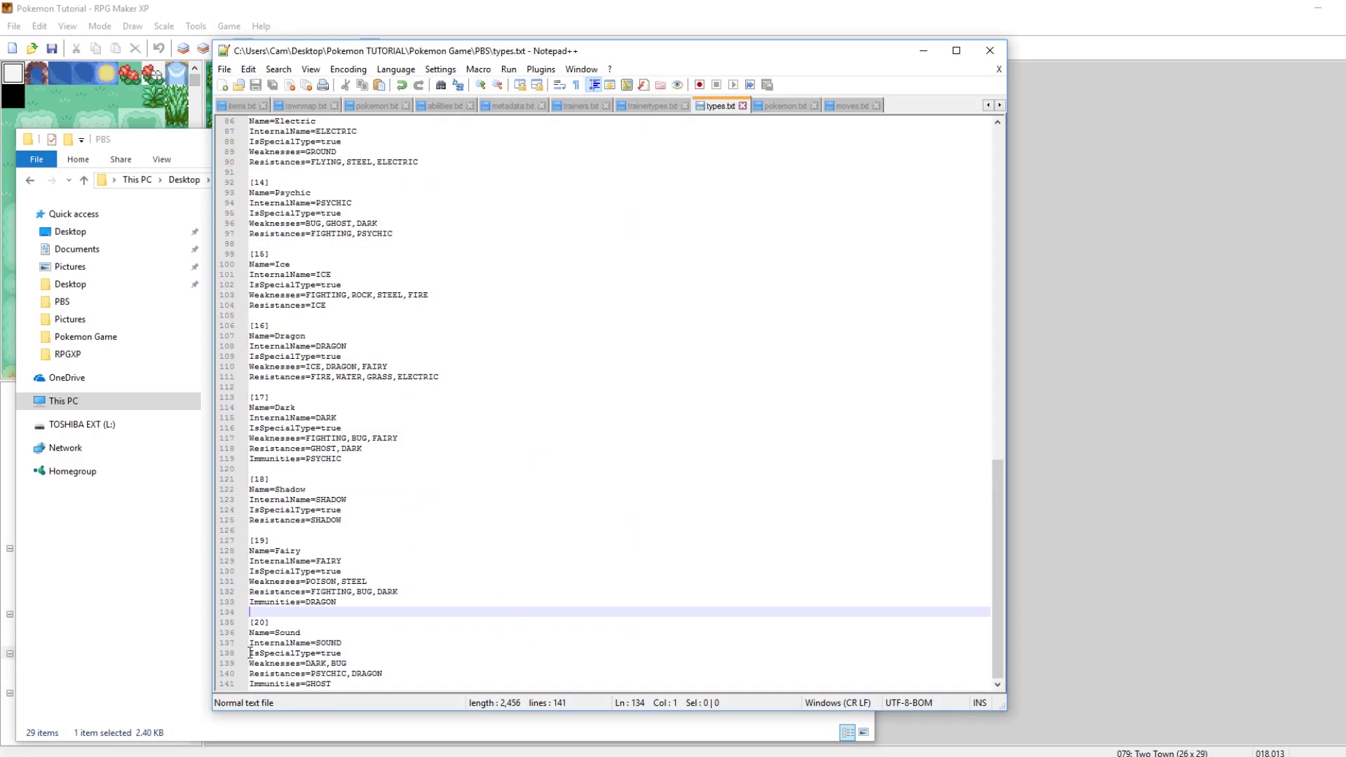
drag(998, 499, 998, 154)
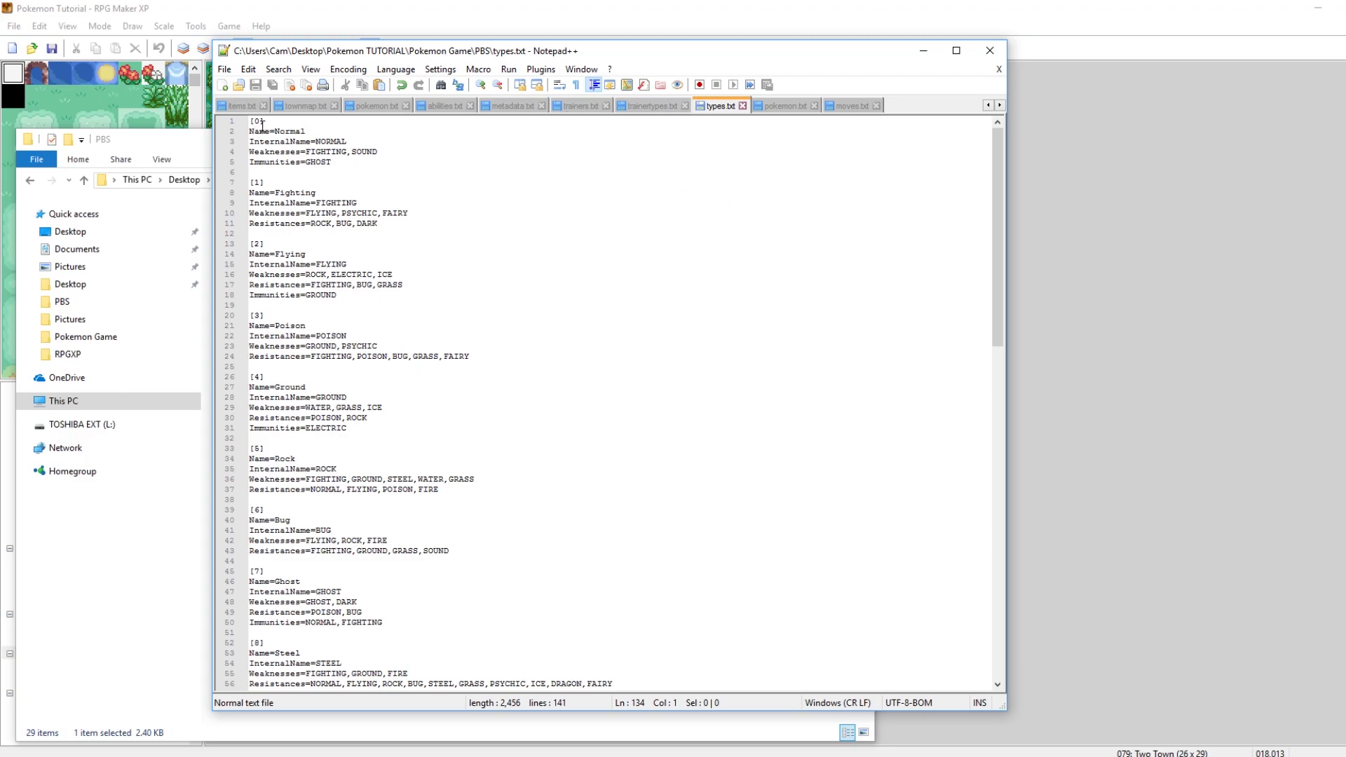
drag(260, 121, 284, 117)
click(289, 131)
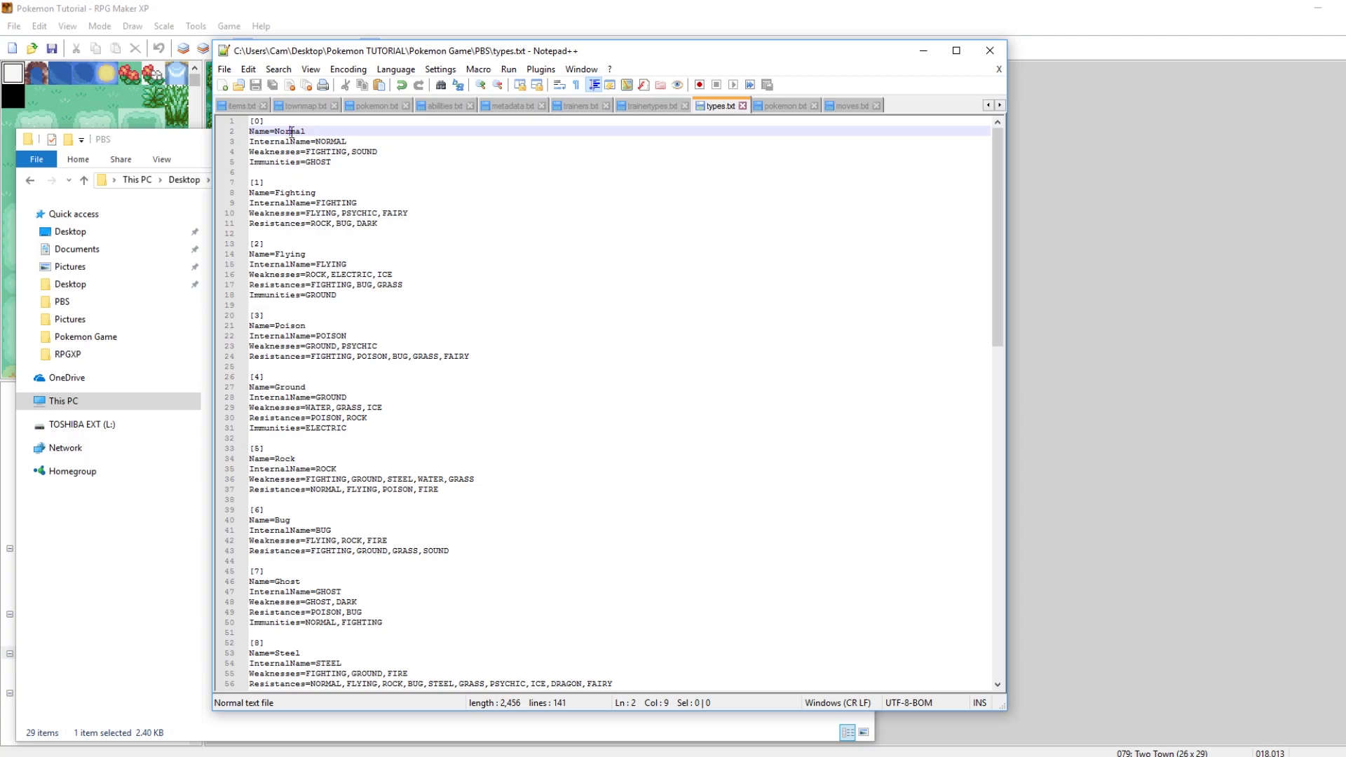
double_click(342, 141)
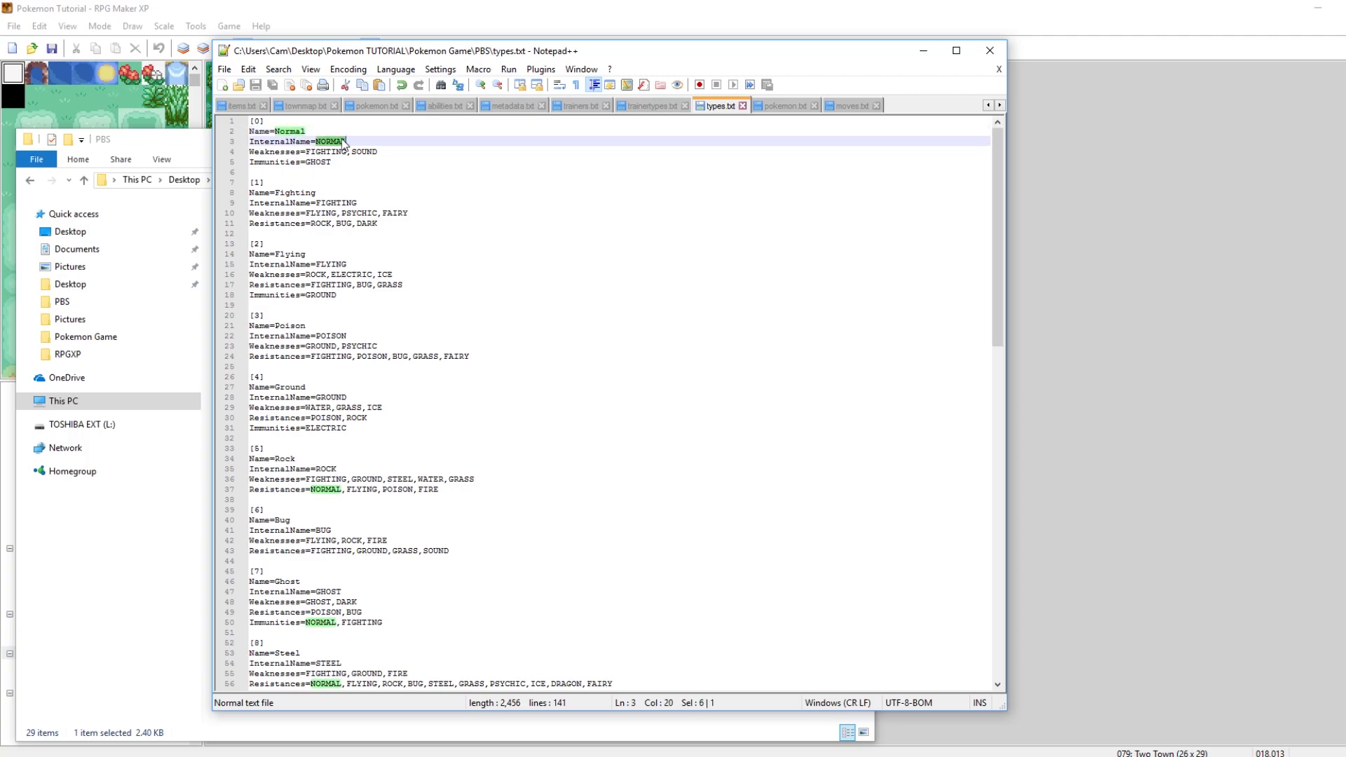
scroll(520, 393, down, 2)
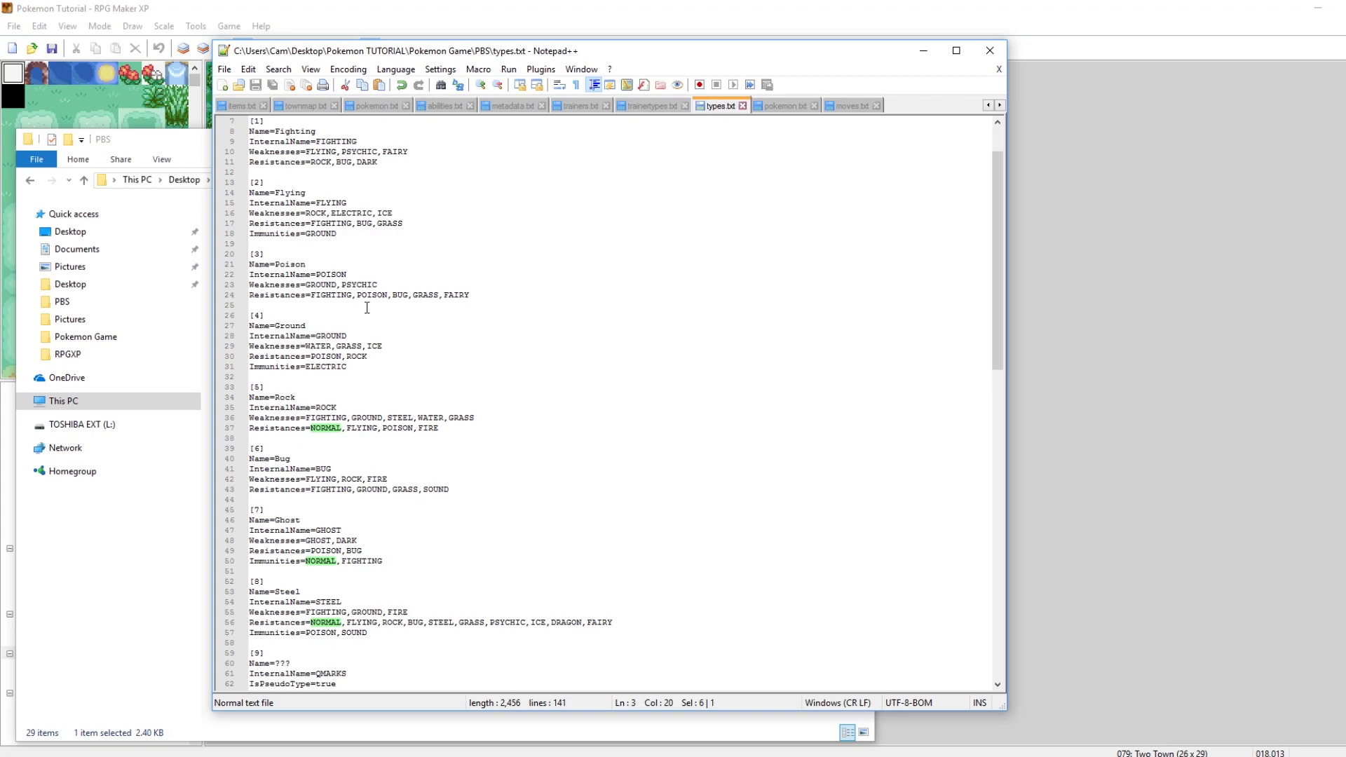
click(316, 142)
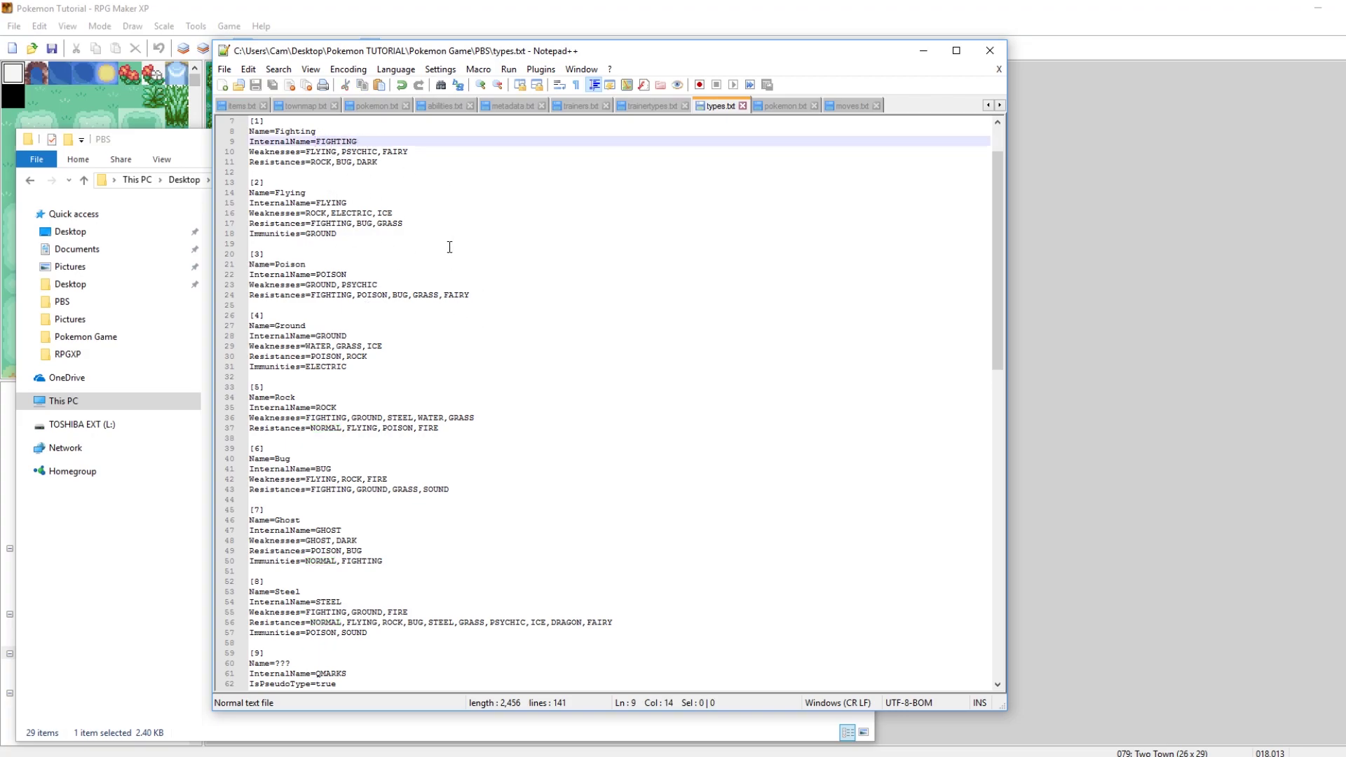
scroll(449, 247, down, 7)
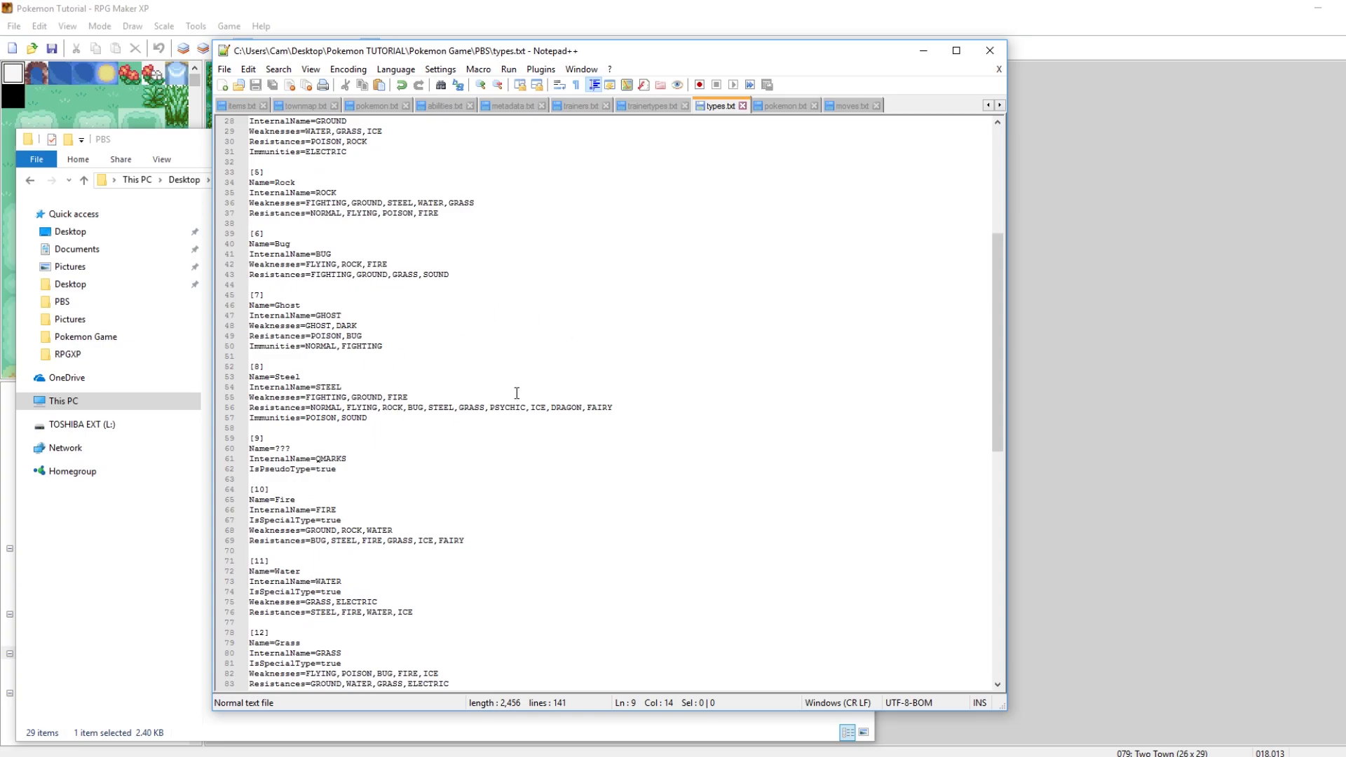
click(393, 335)
scroll(379, 379, down, 2)
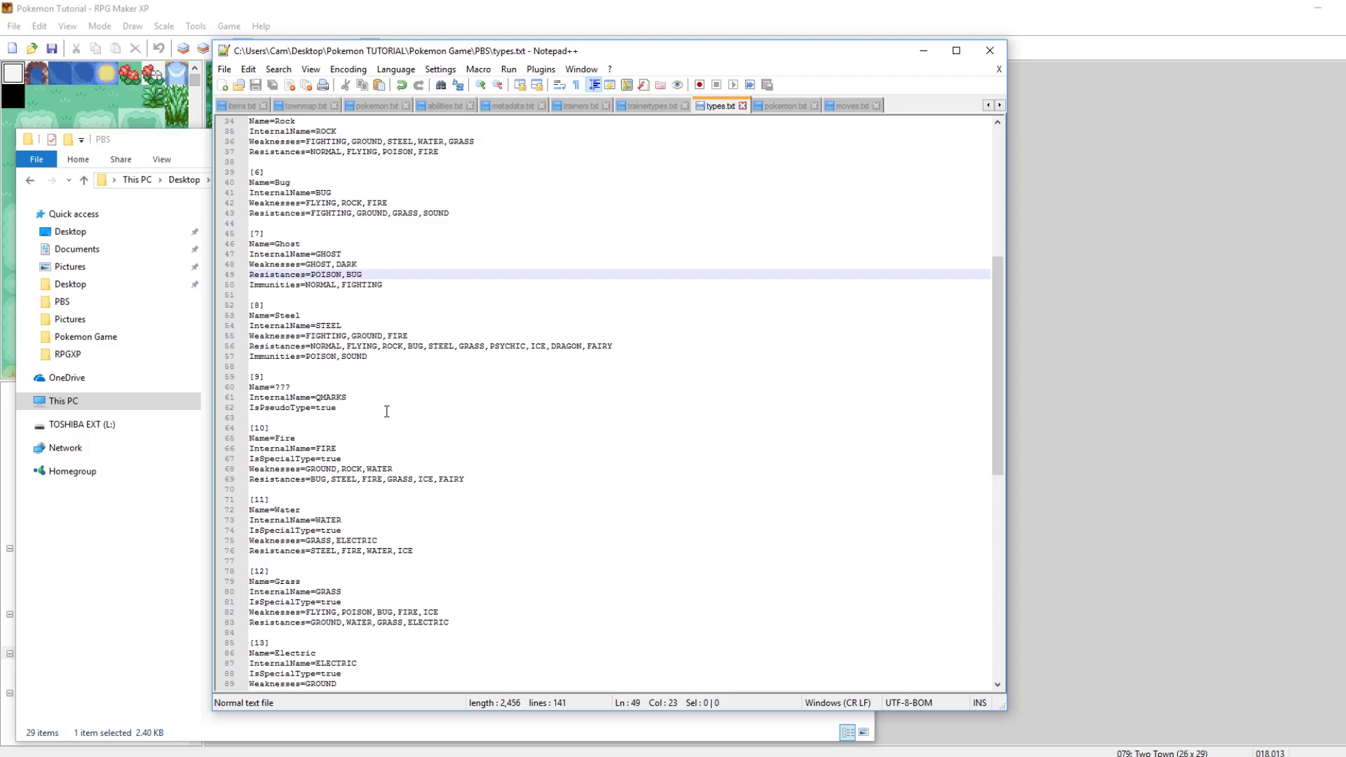
click(366, 358)
drag(367, 357, 240, 308)
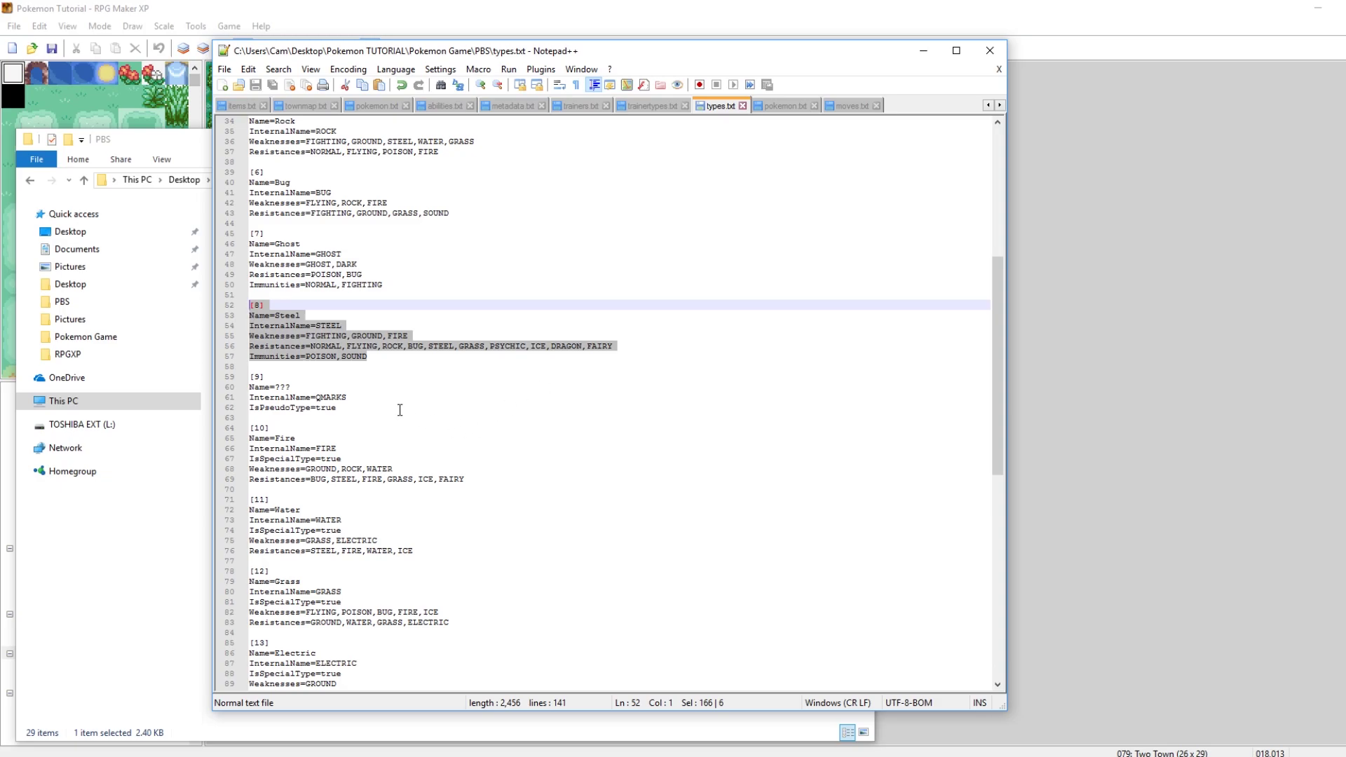
scroll(413, 417, down, 4)
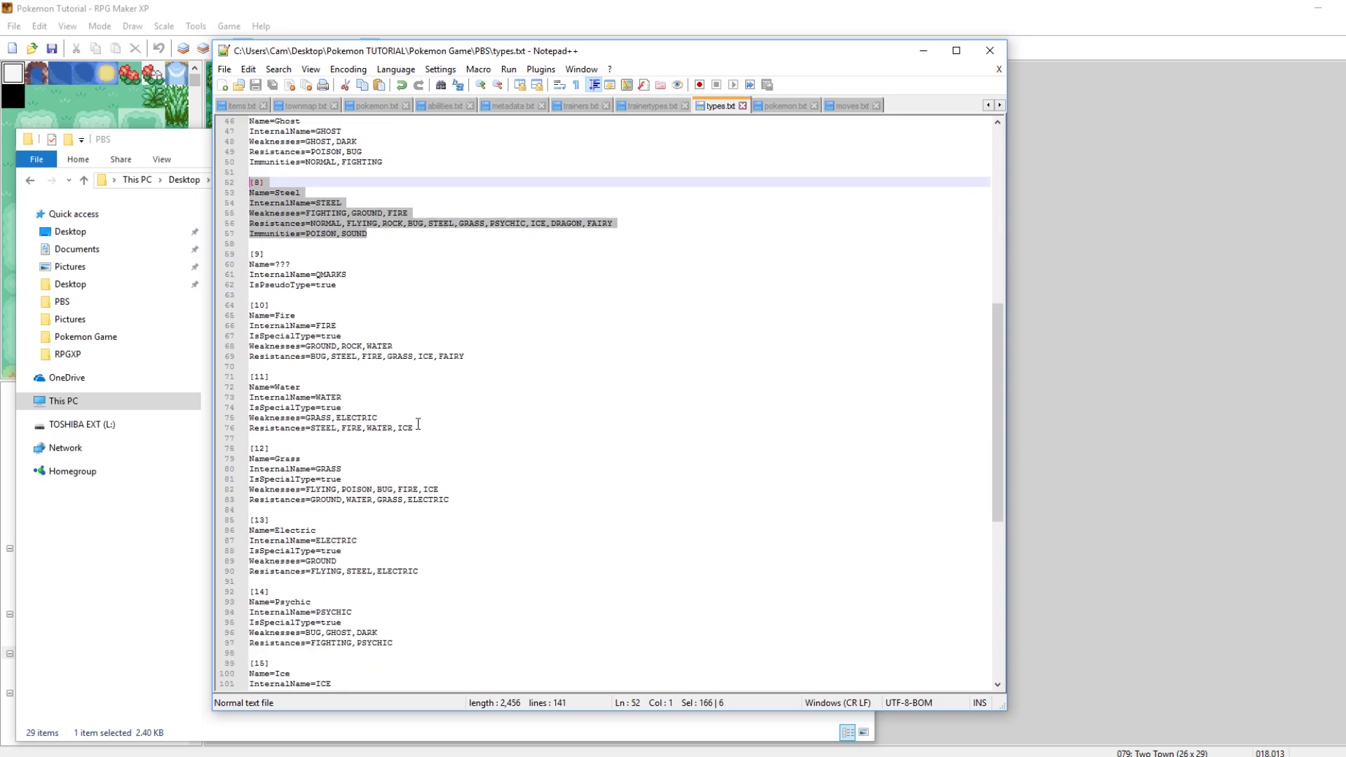
click(519, 254)
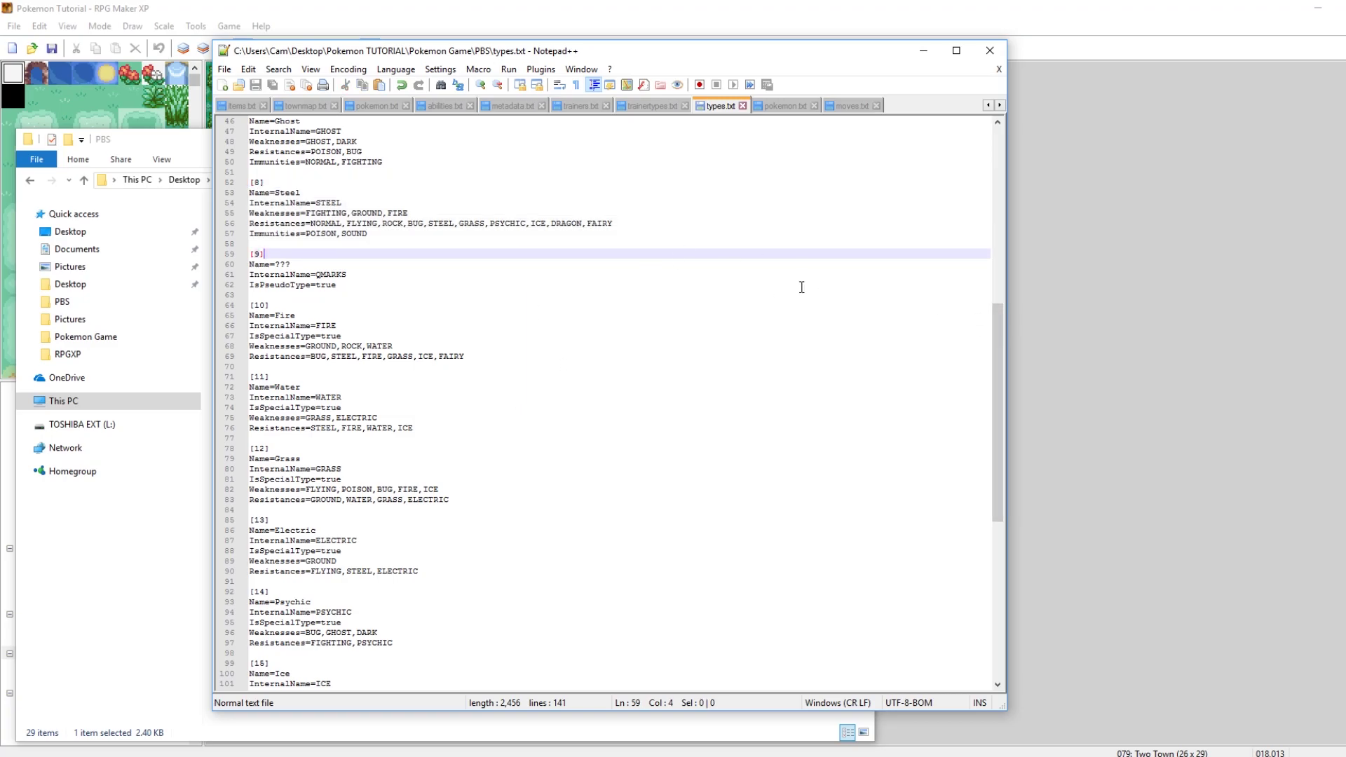
double_click(355, 234)
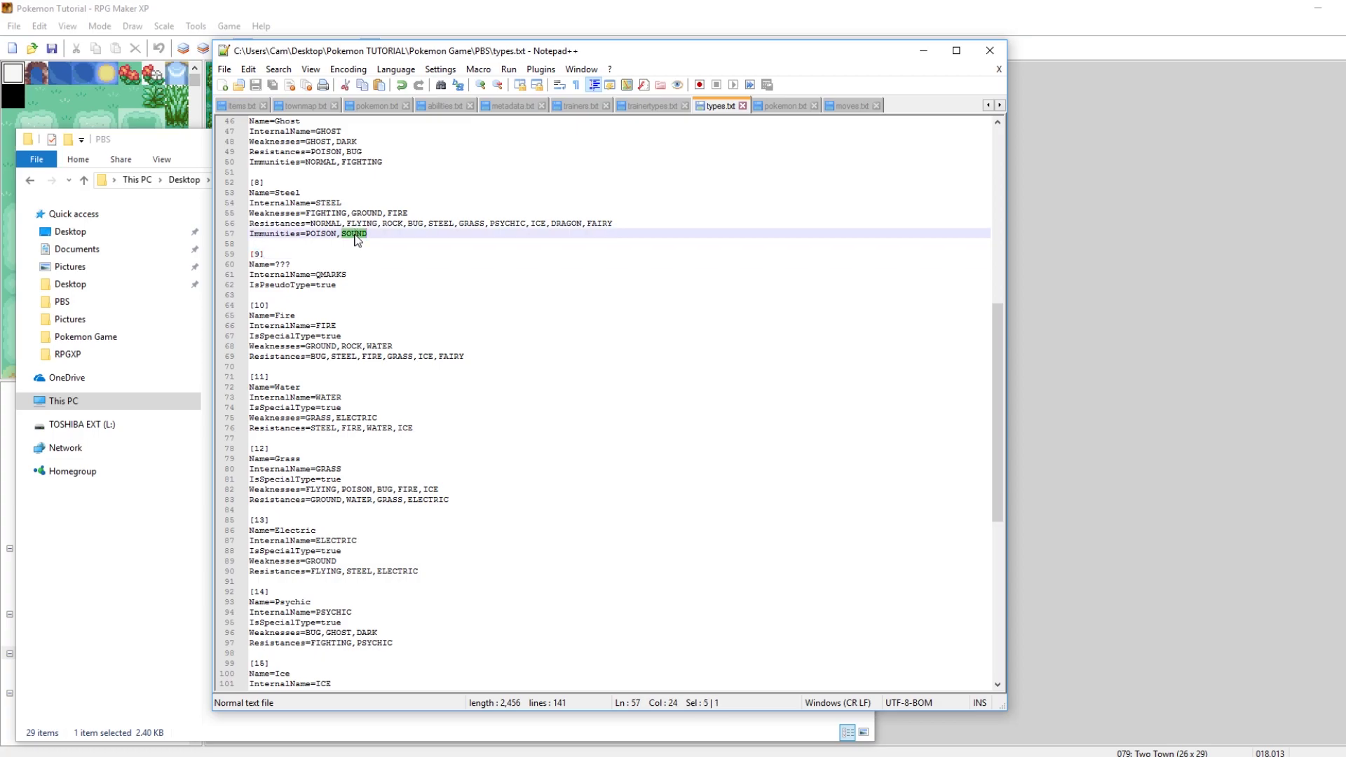
click(316, 203)
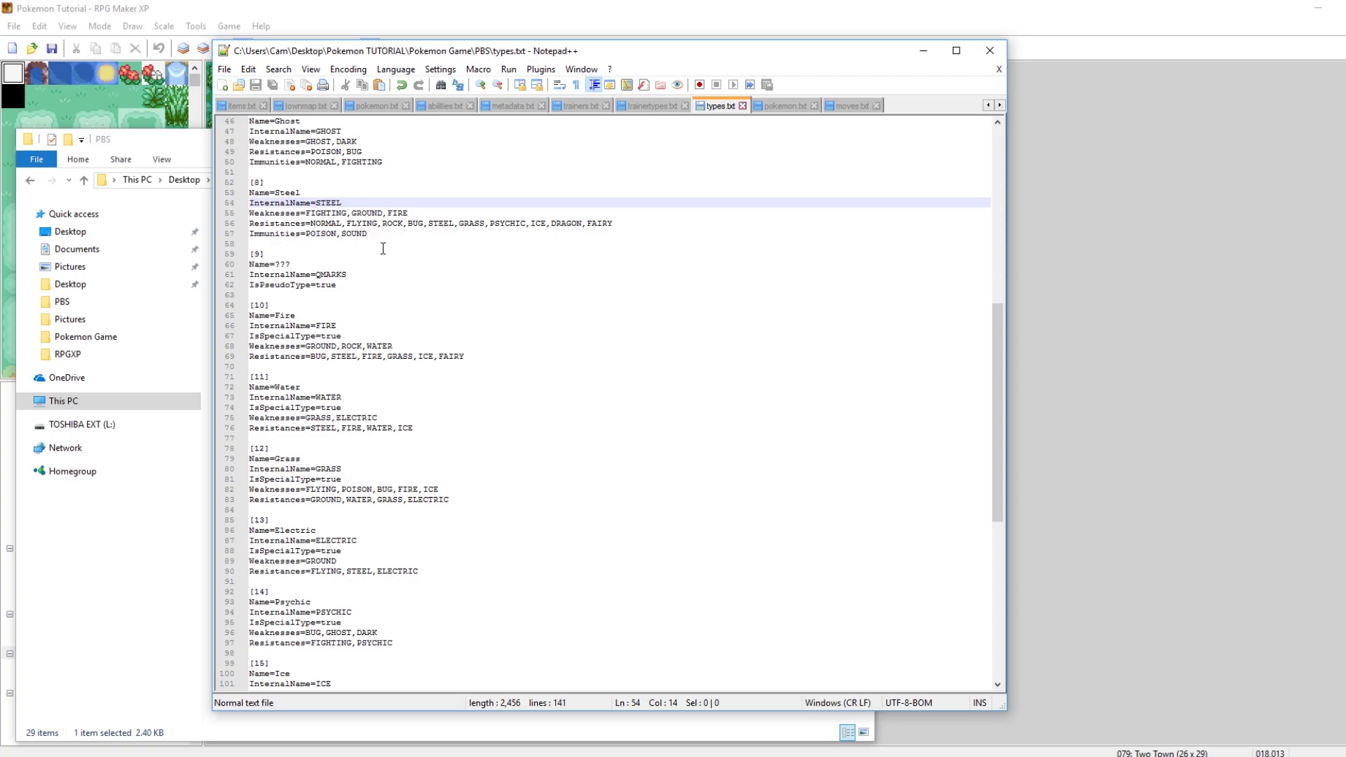
scroll(480, 358, down, 1)
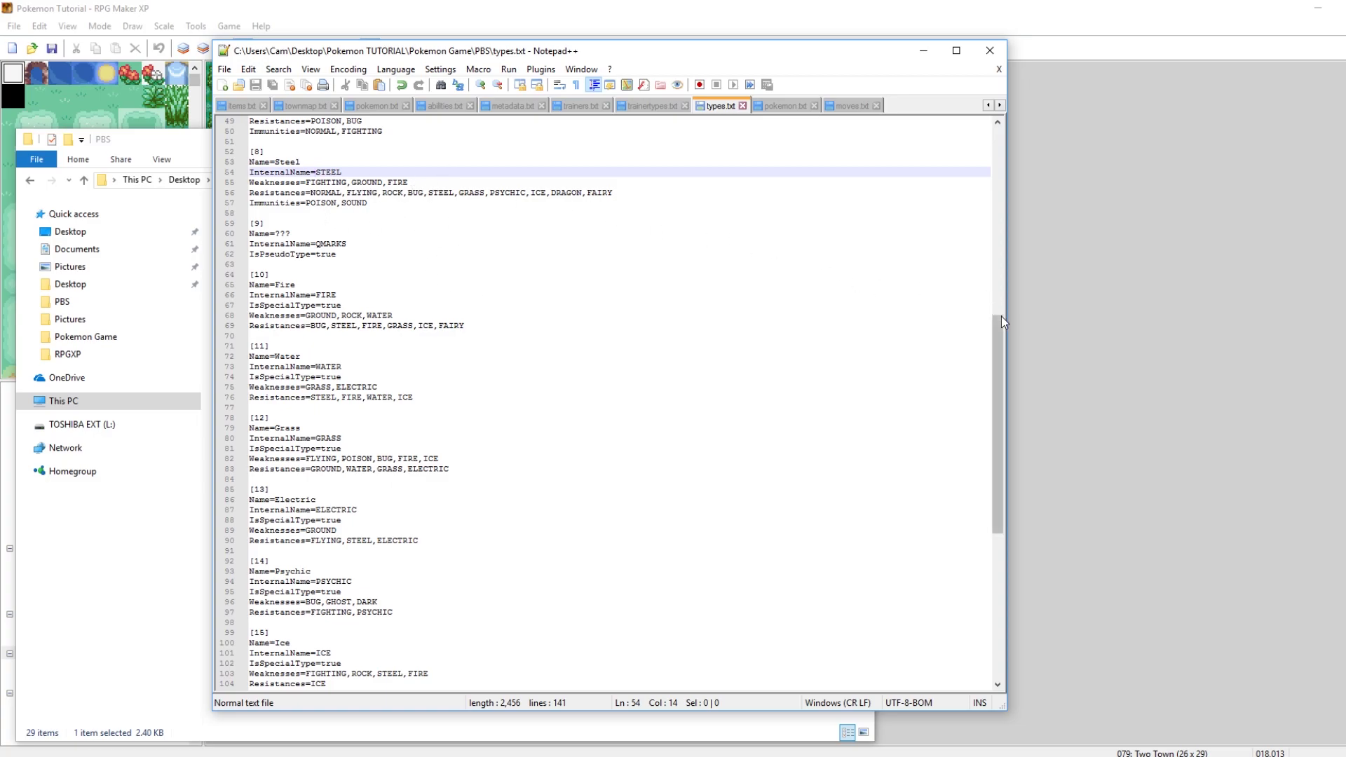
Review the Fairy [19] entry and Sound [20]'s Name, InternalName SOUND and IsSpecialType=true lines.
drag(1001, 317, 999, 487)
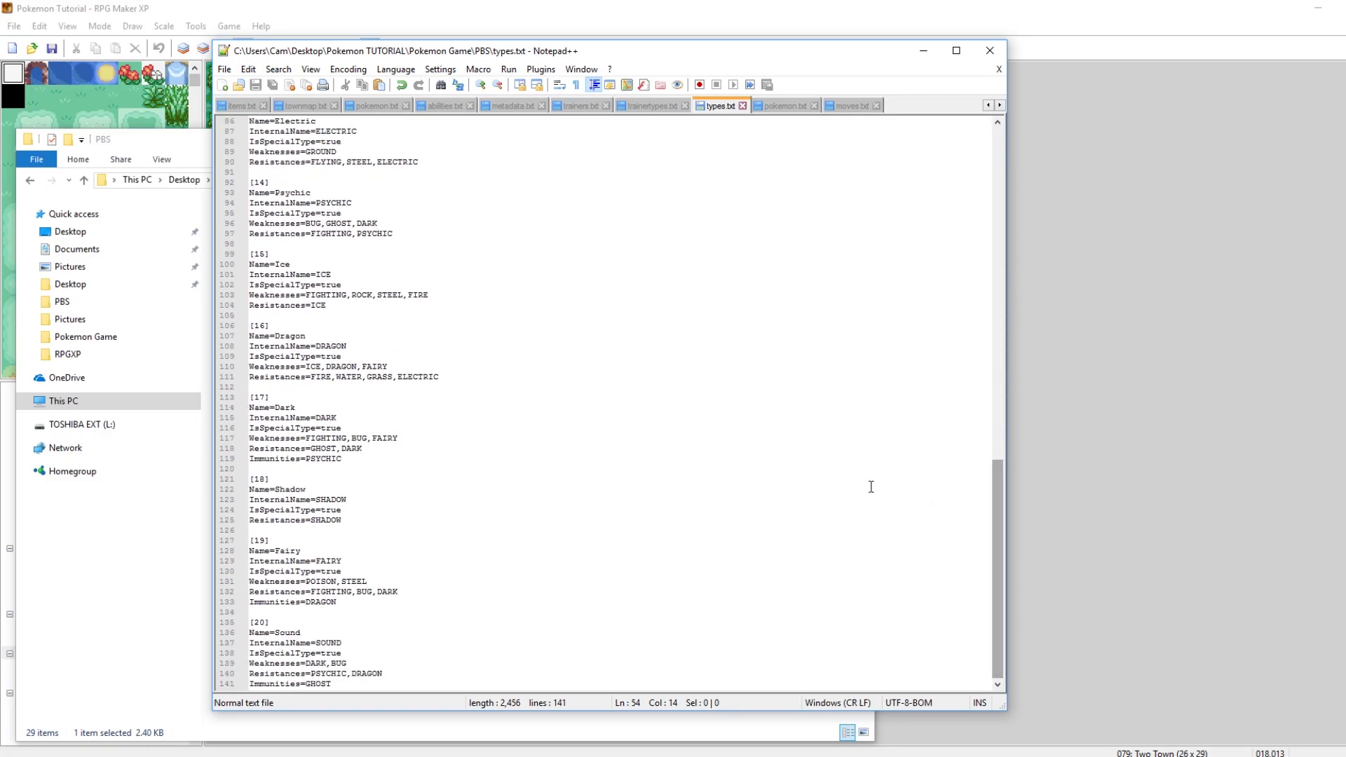
click(264, 540)
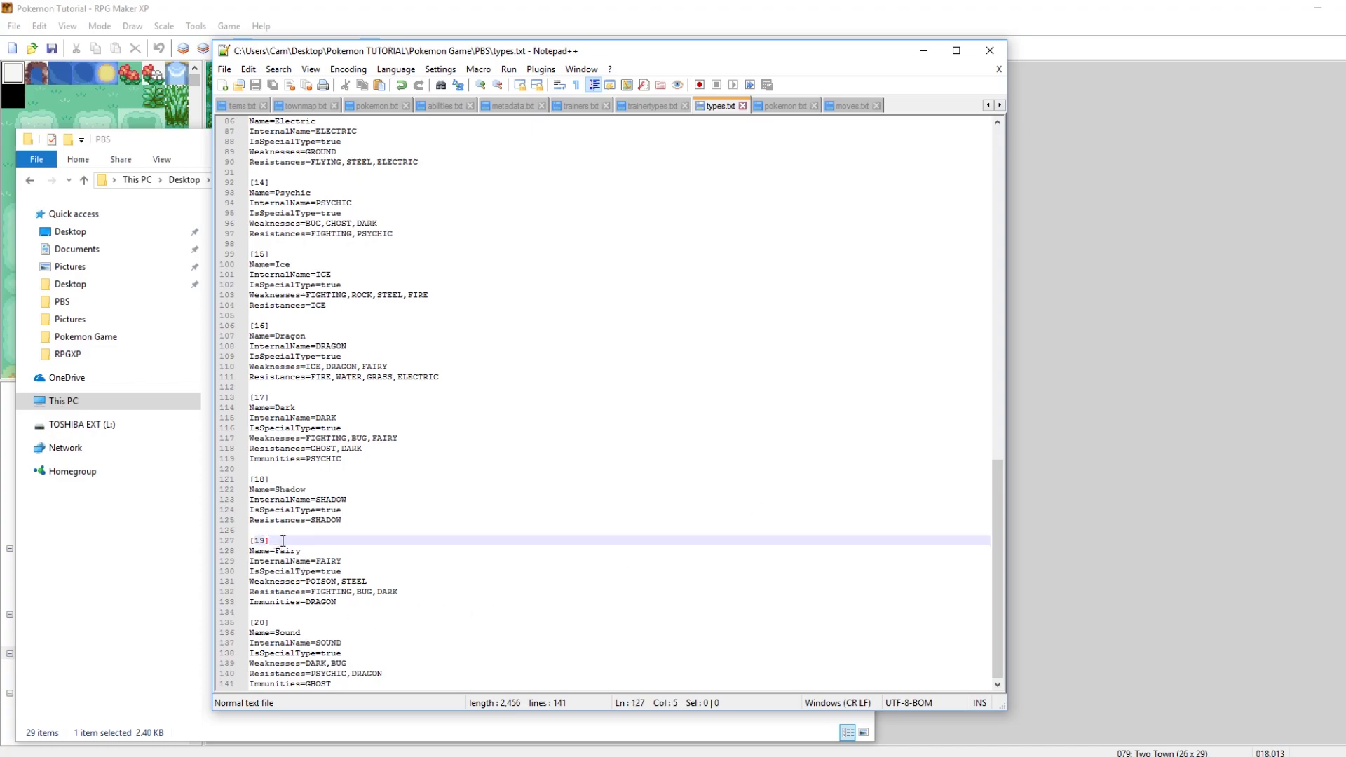
drag(372, 603, 271, 541)
click(290, 541)
click(287, 621)
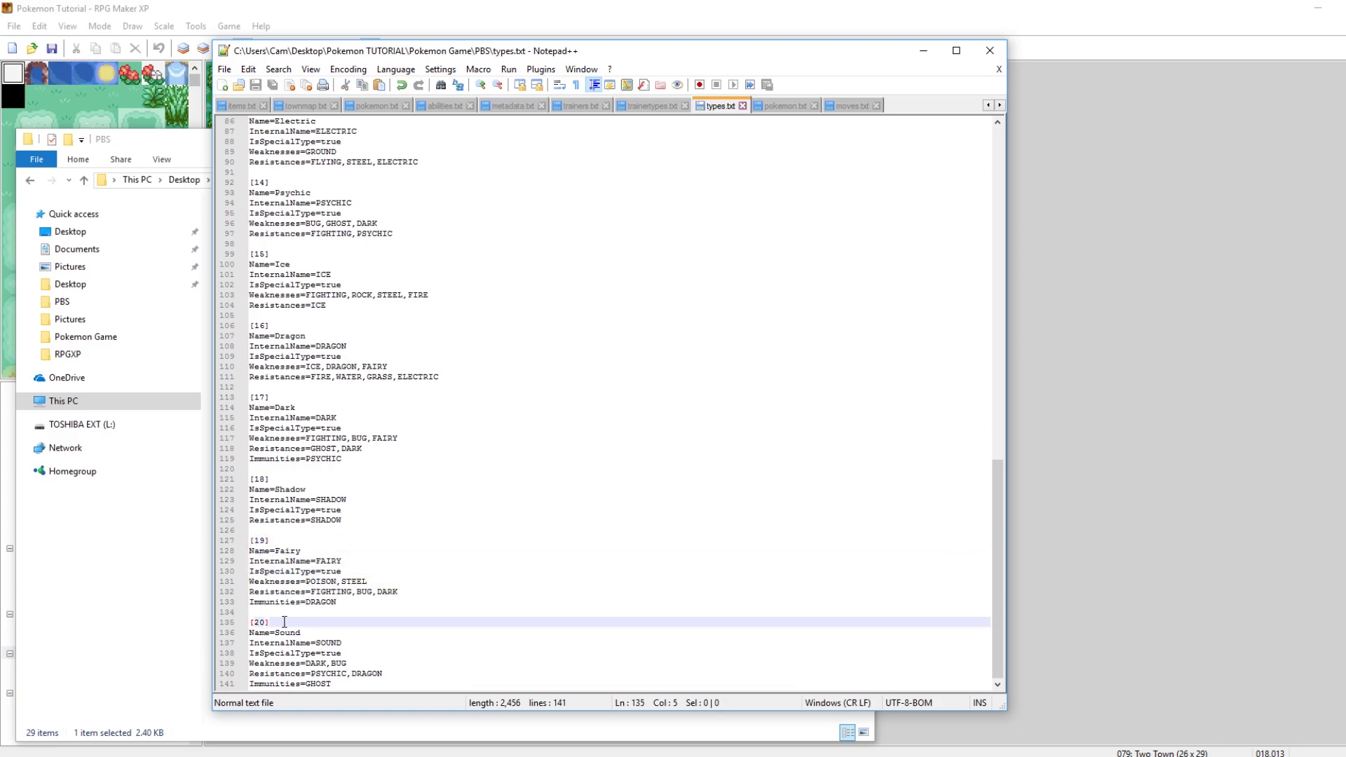
double_click(293, 632)
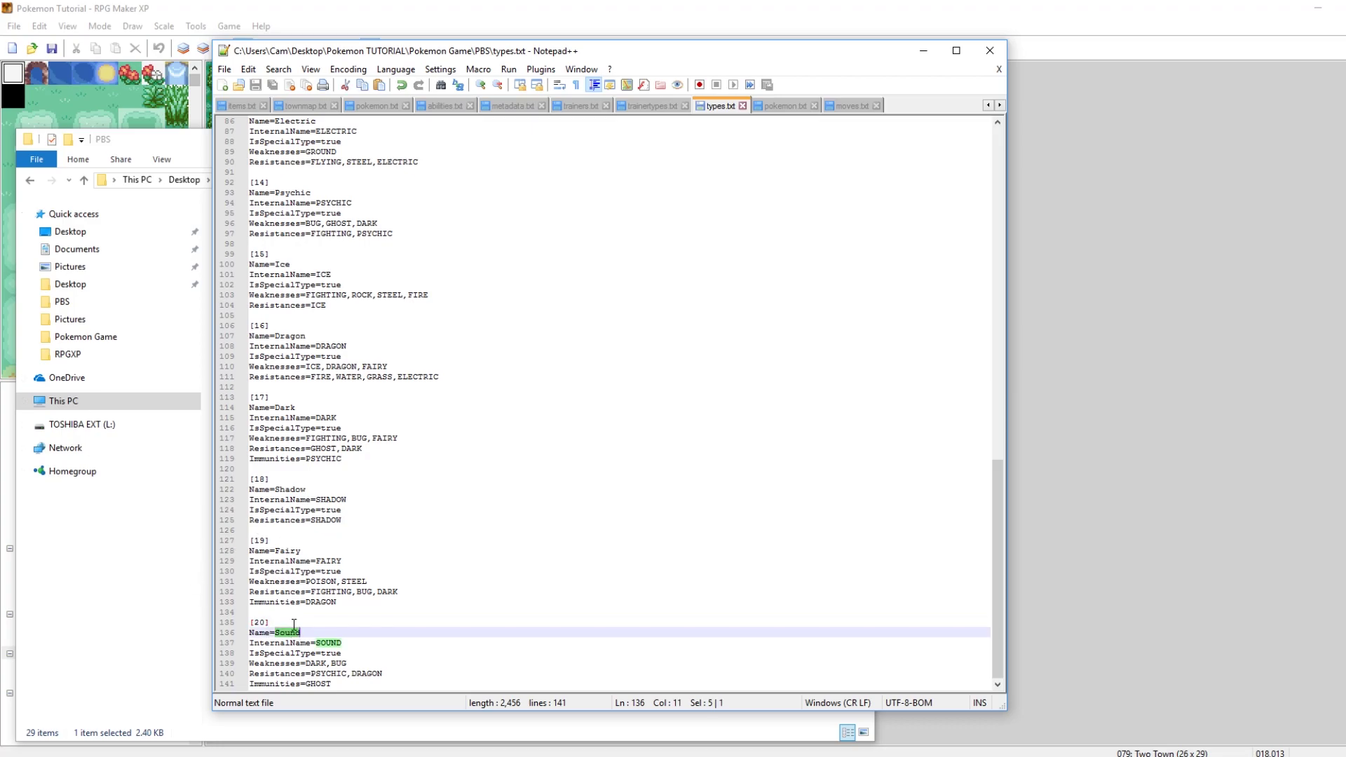
double_click(330, 643)
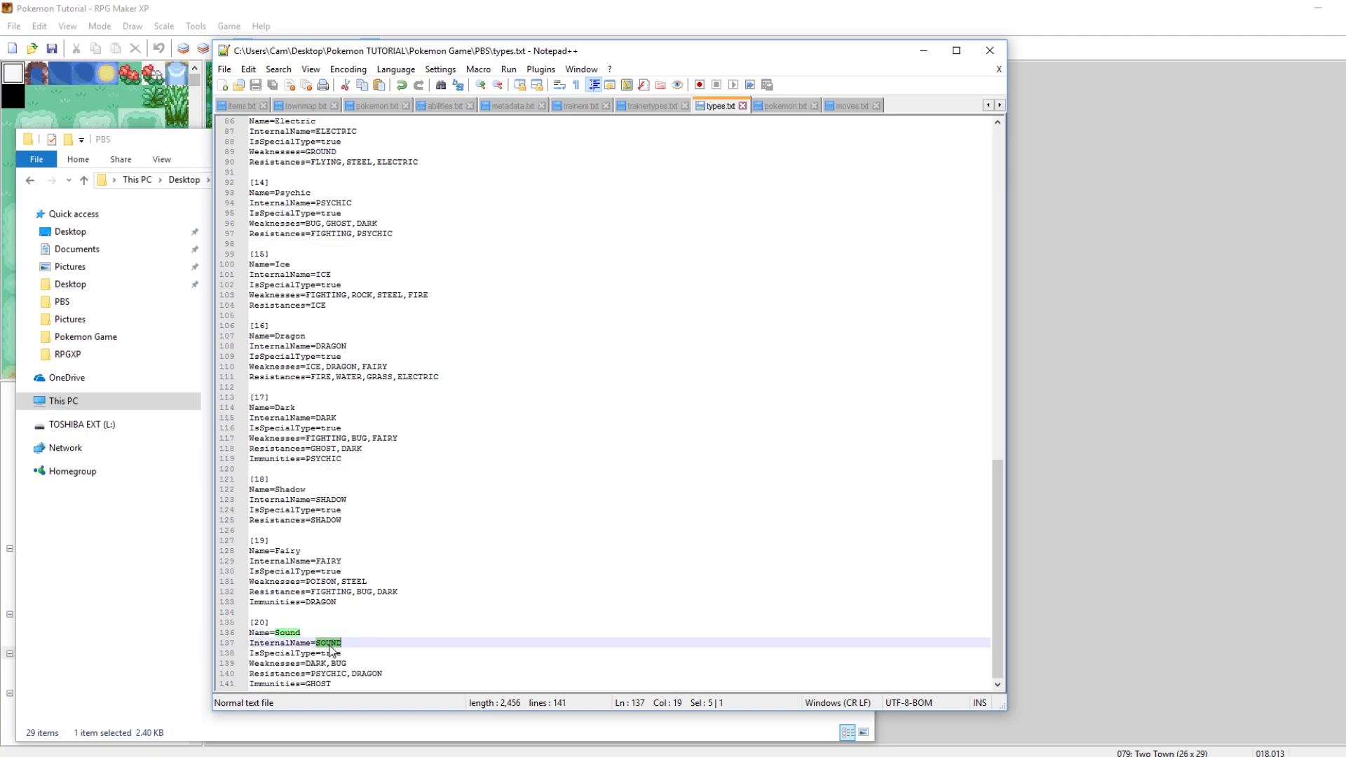
click(306, 652)
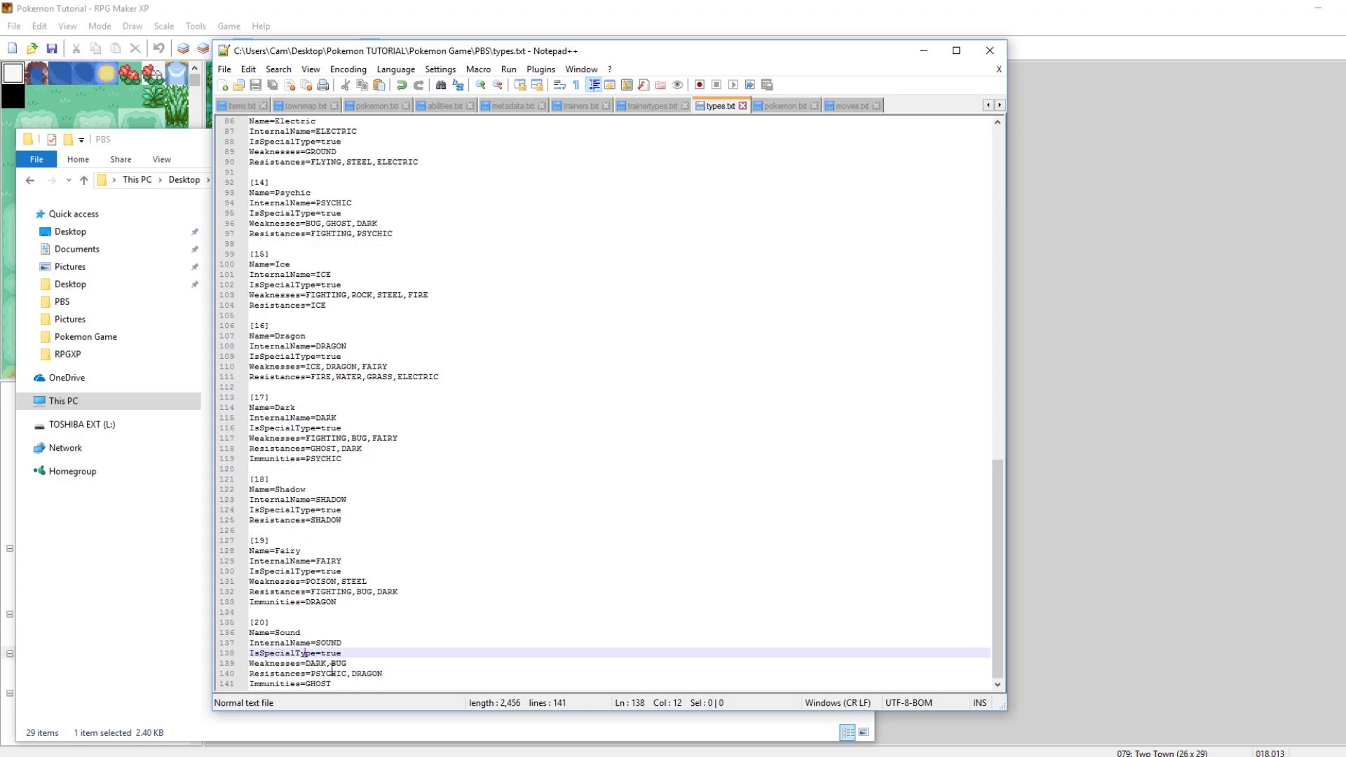
double_click(332, 652)
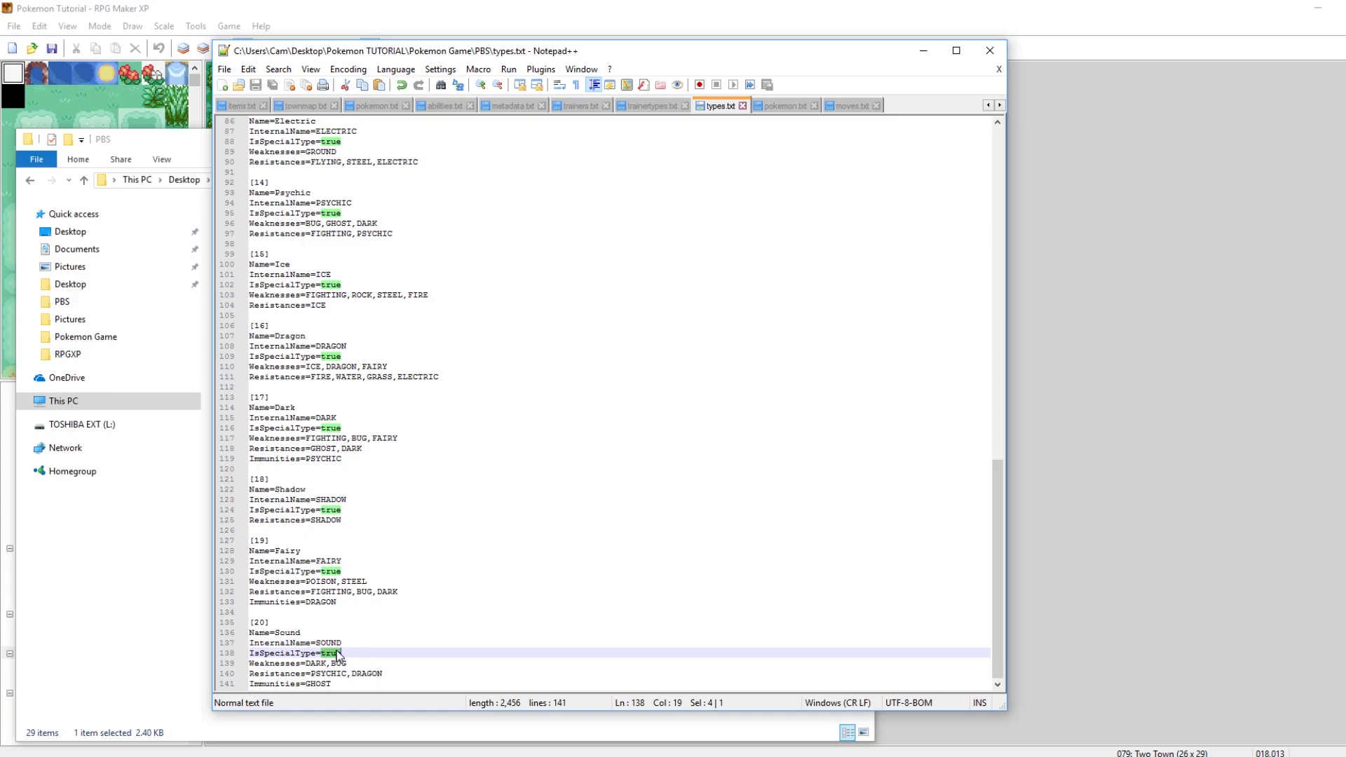
Check Sound's weaknesses DARK,BUG (briefly trying ,POISON), resistances PSYCHIC,DRAGON and immunity GHOST.
click(265, 673)
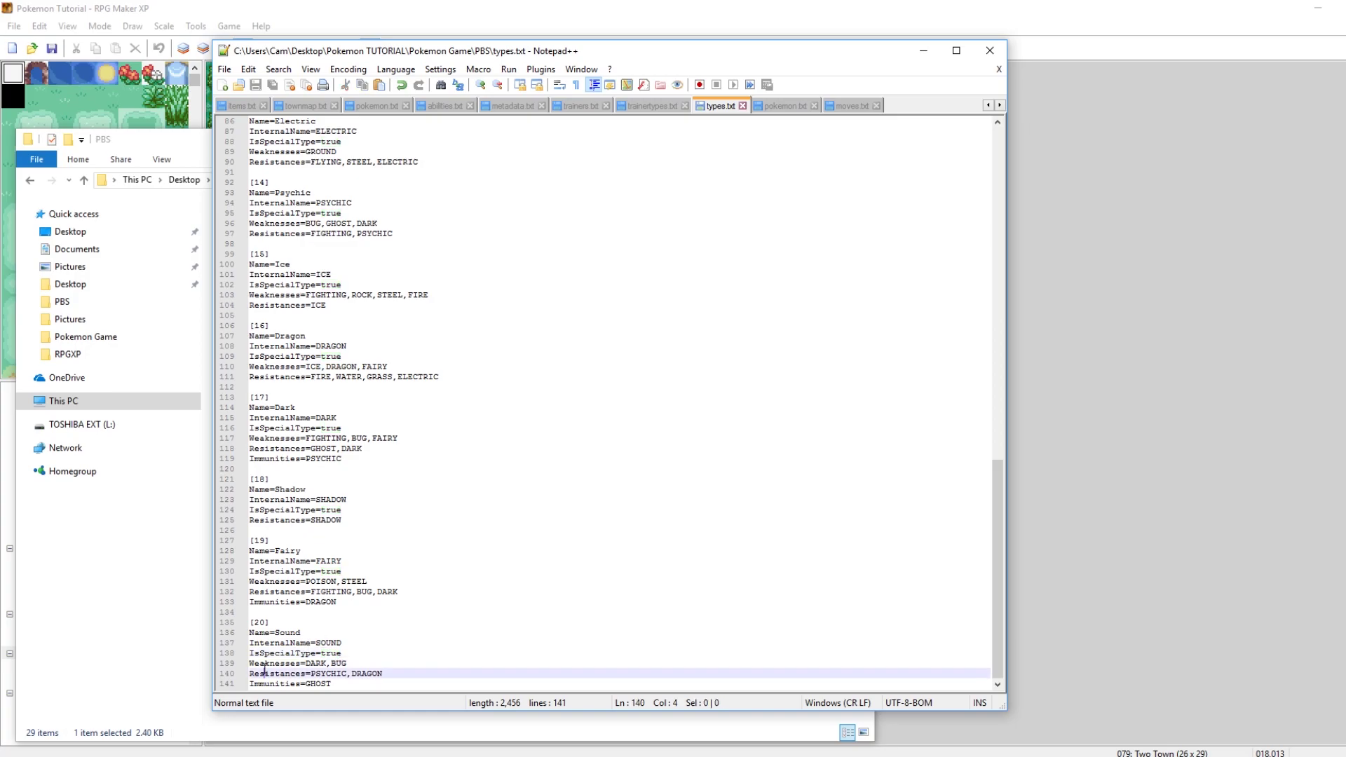
click(280, 663)
click(315, 673)
drag(356, 659, 307, 660)
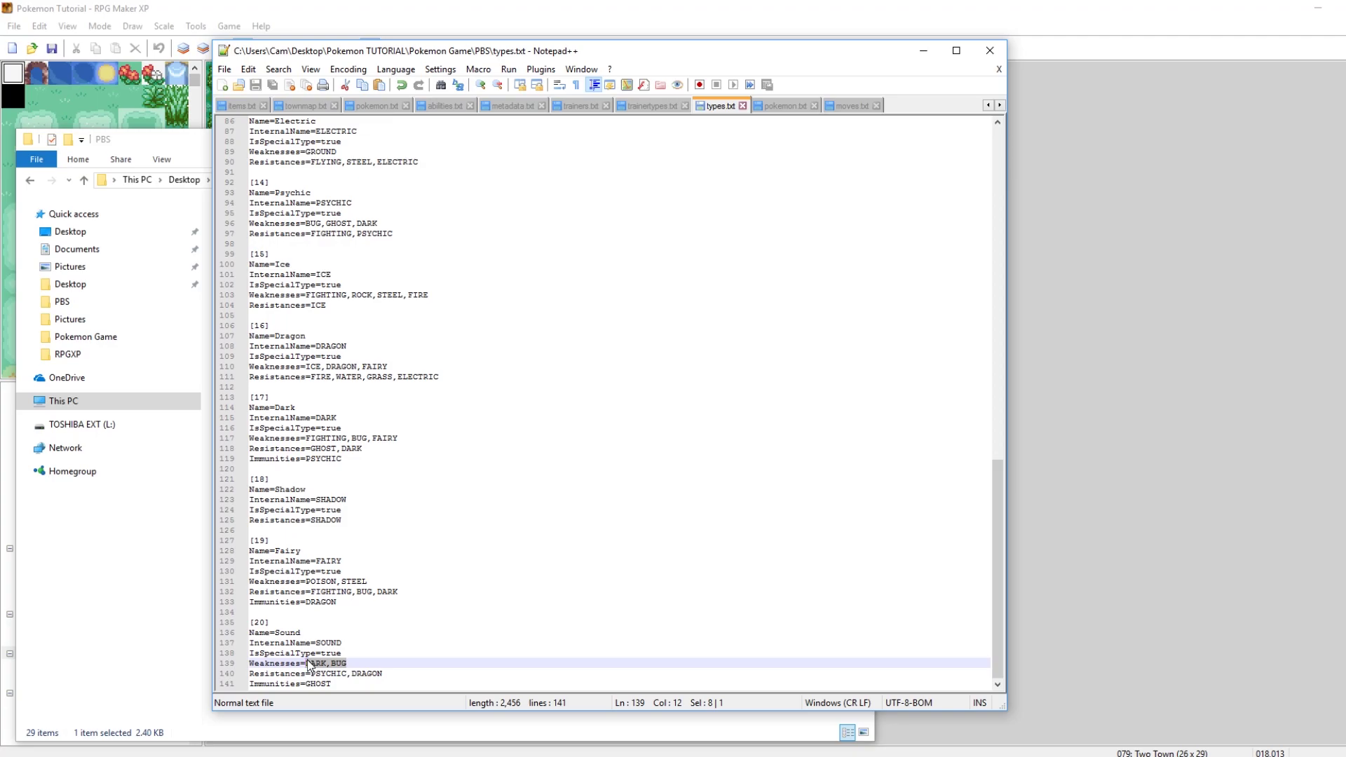
double_click(277, 663)
click(331, 663)
click(360, 665)
text(,)
text(POISON)
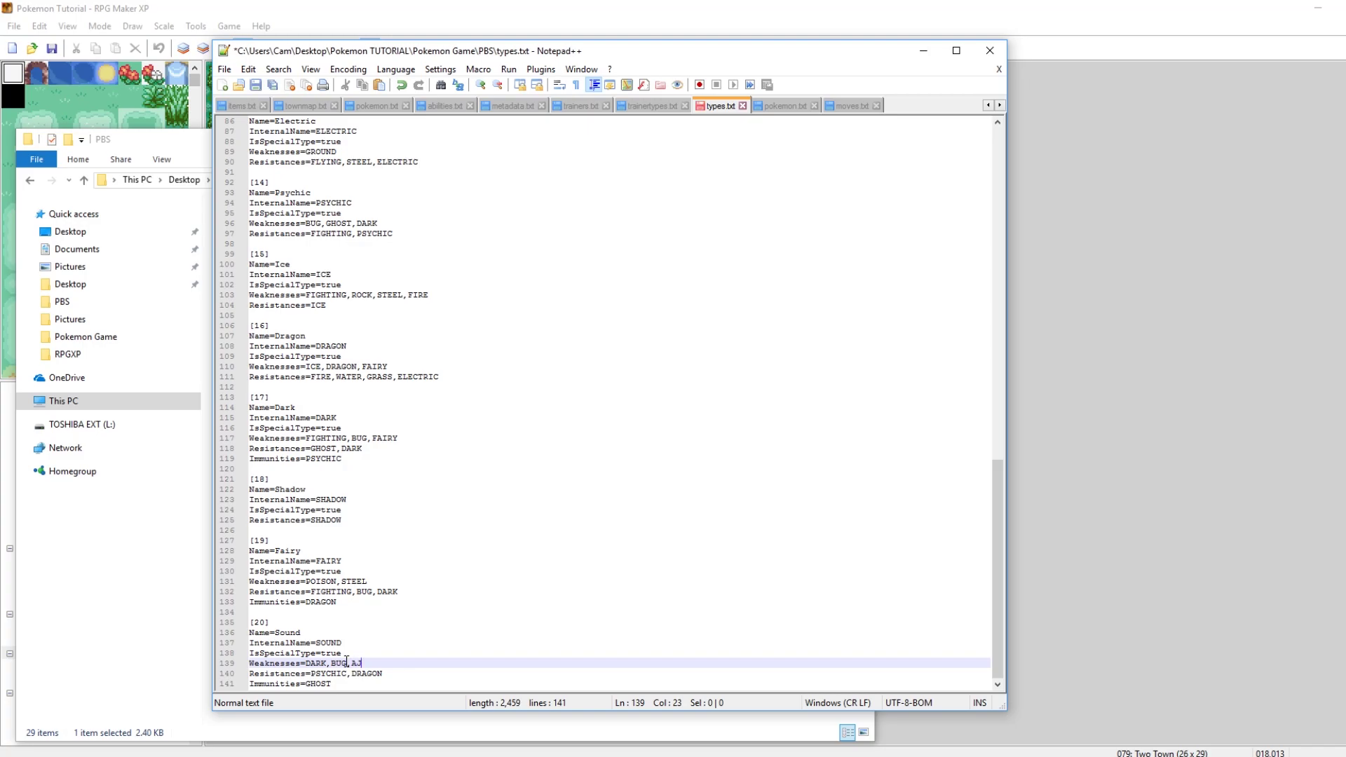
key(BackSpace)
key(BackSpace)
key(BackSpace)
key(BackSpace)
key(BackSpace)
key(BackSpace)
key(BackSpace)
click(302, 673)
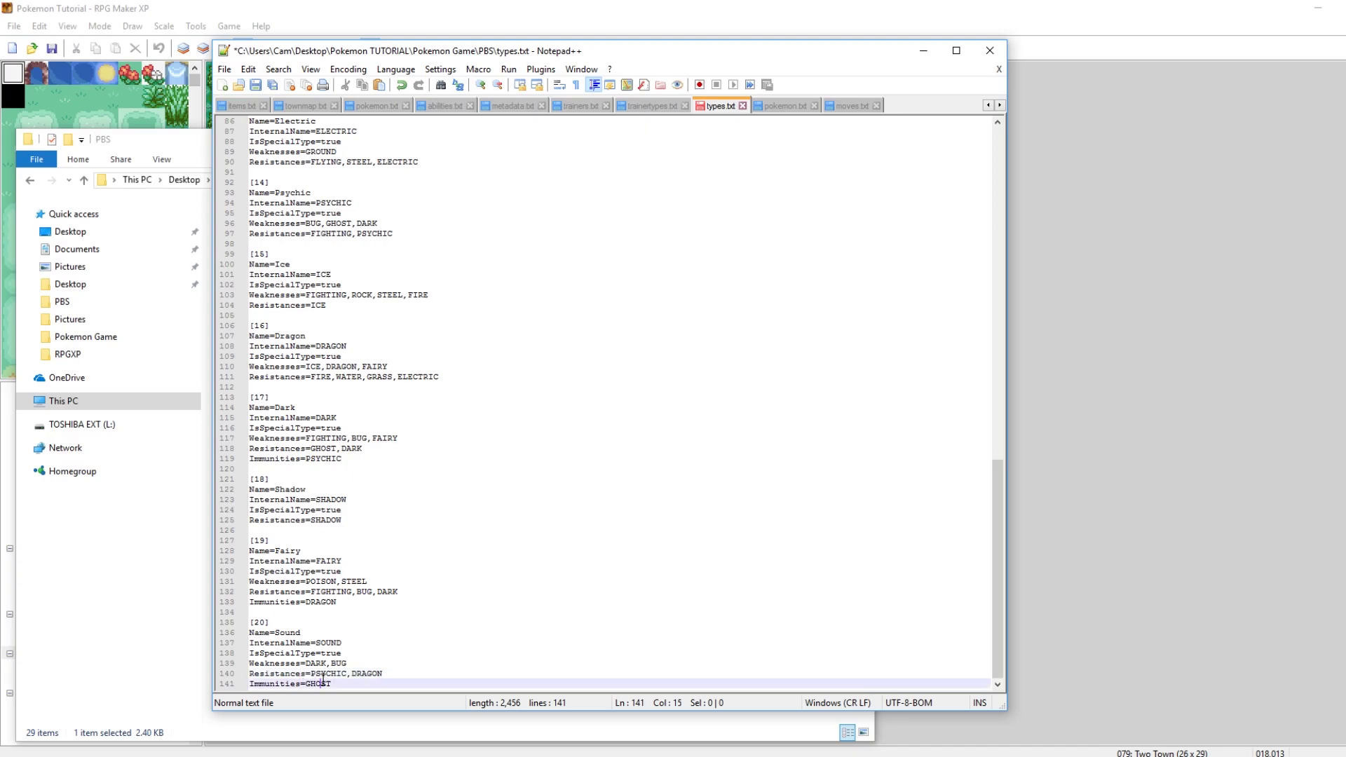
click(379, 671)
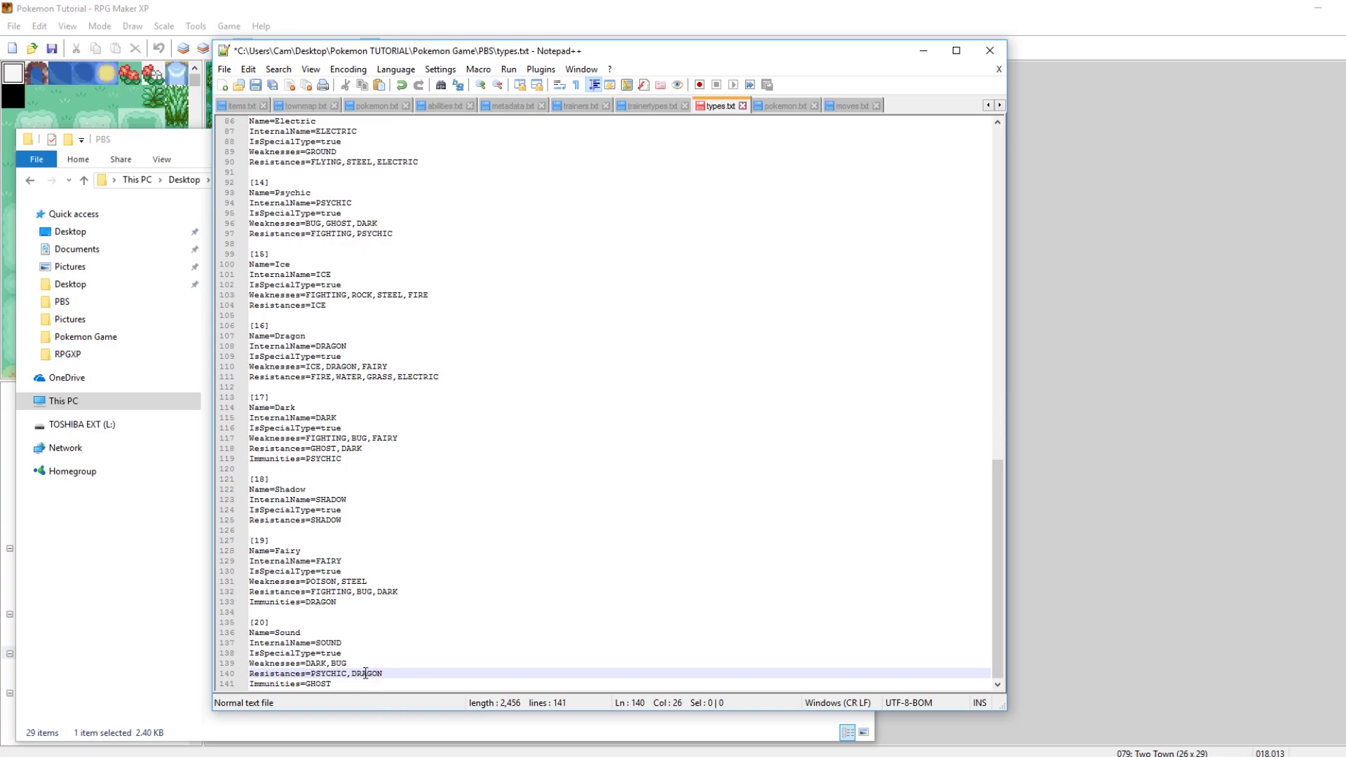
click(319, 684)
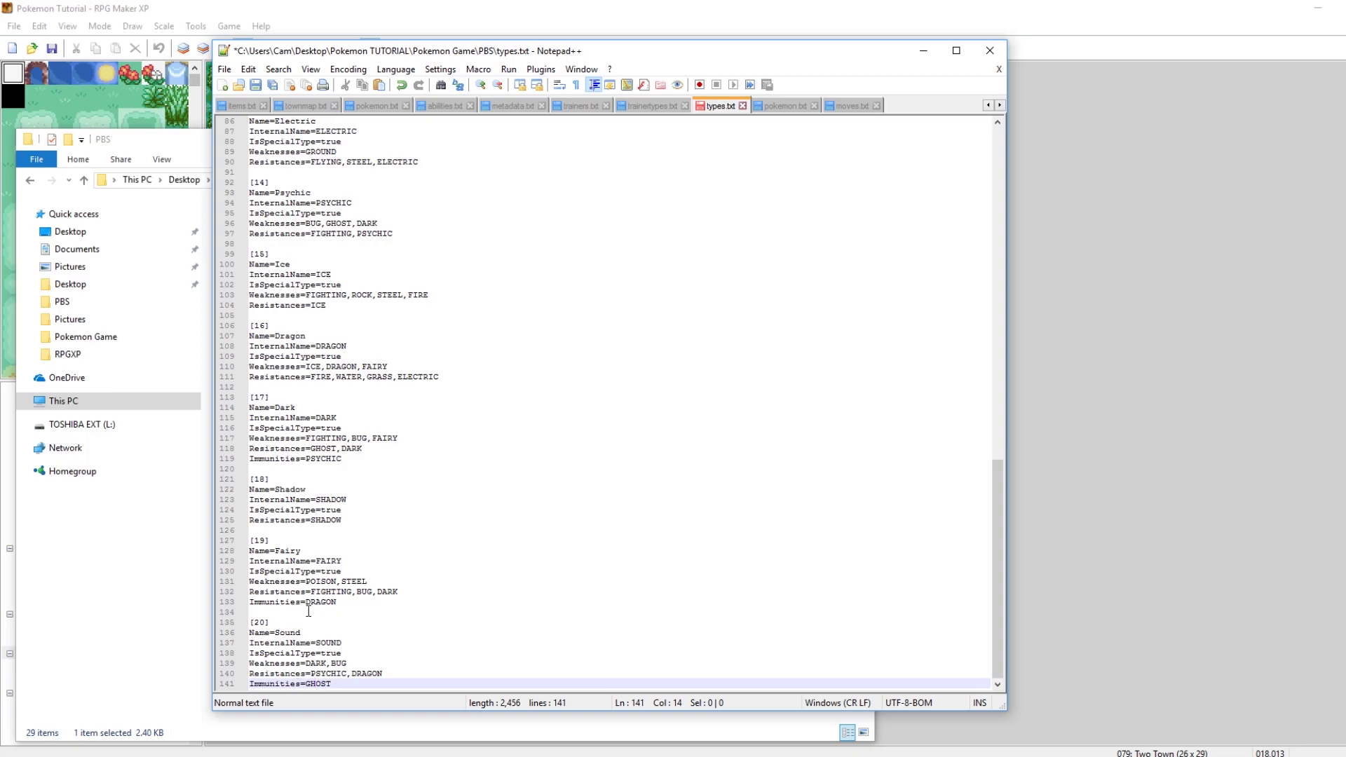
click(280, 663)
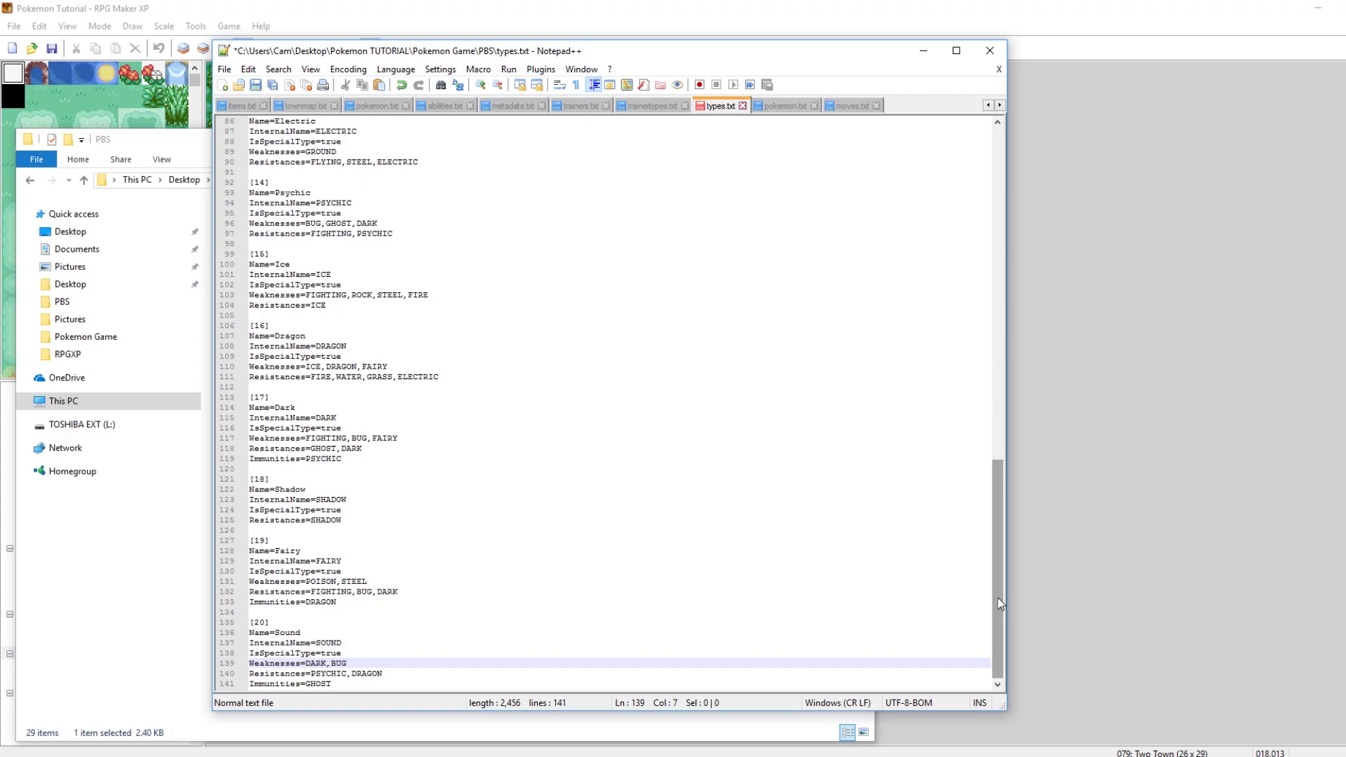
drag(998, 597, 1001, 263)
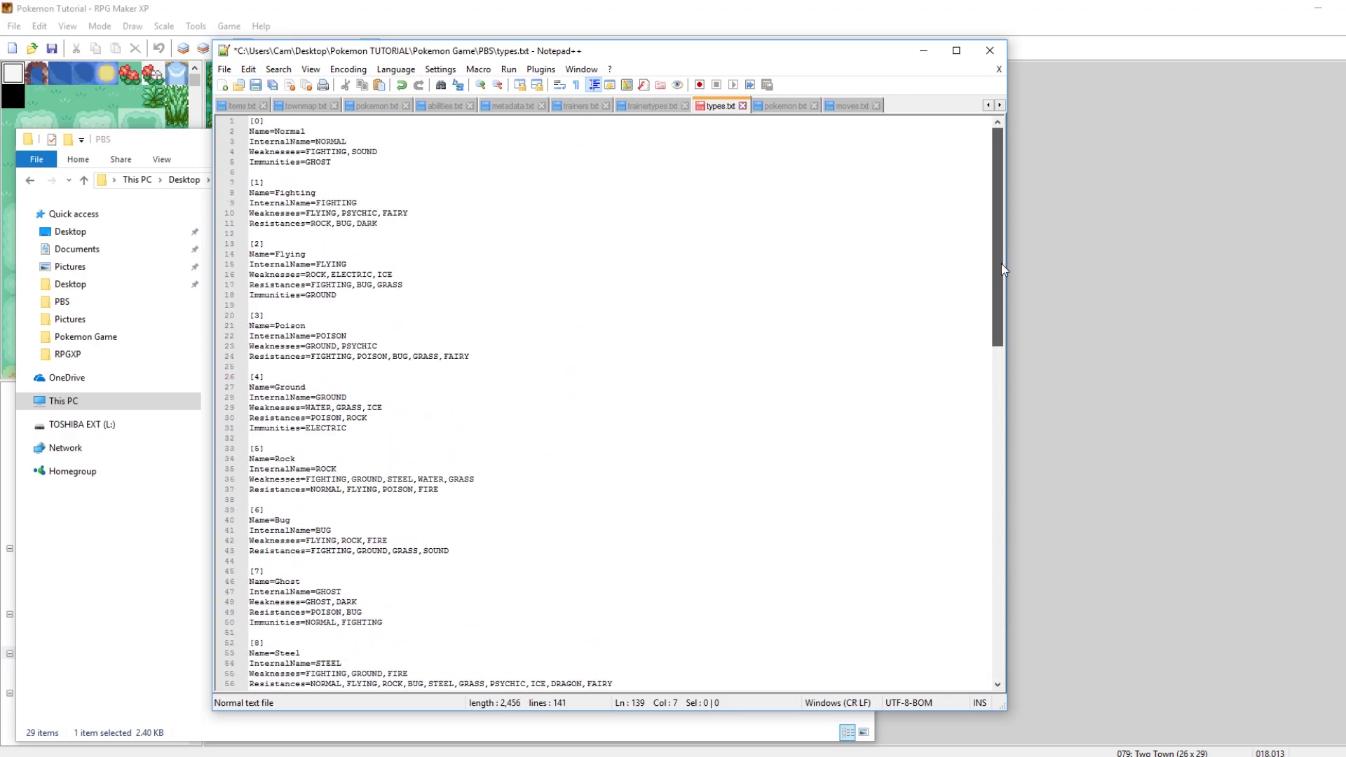
click(302, 152)
double_click(365, 152)
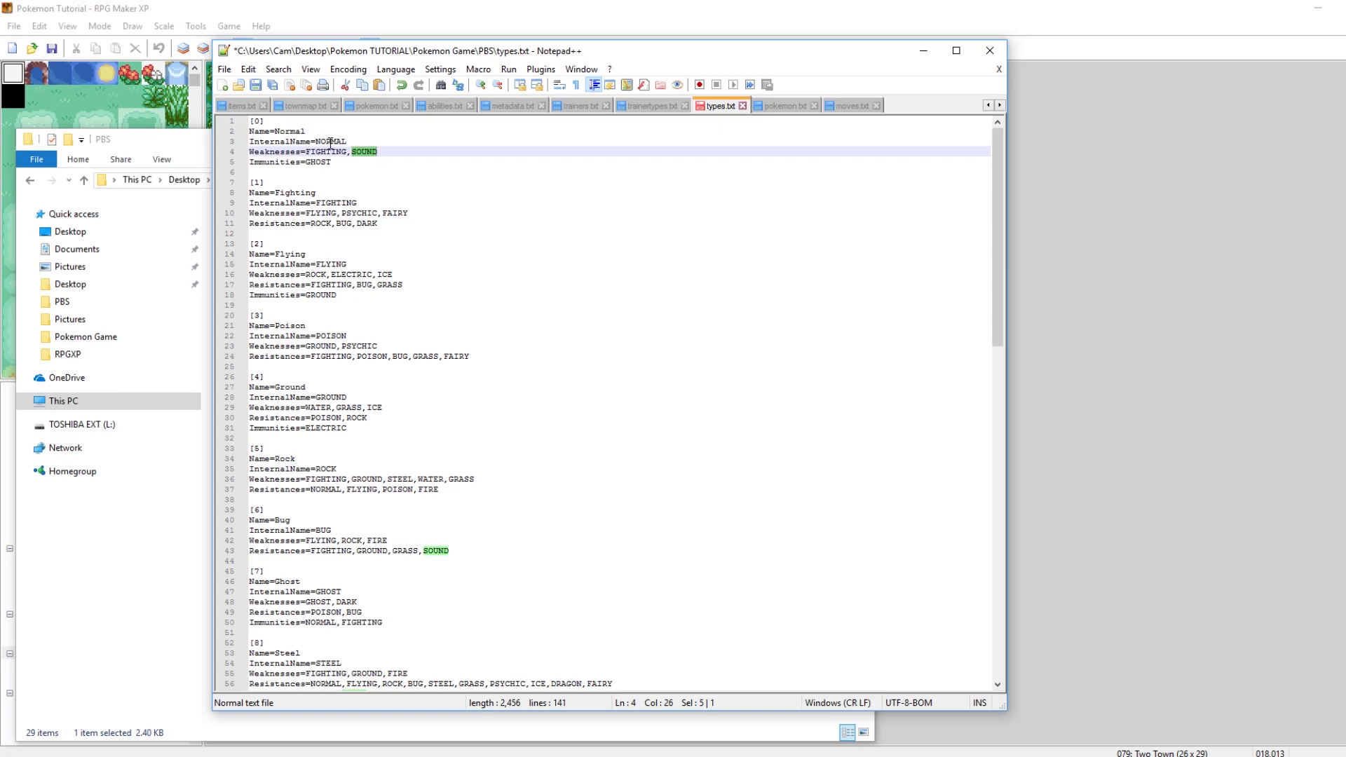
click(301, 143)
click(272, 153)
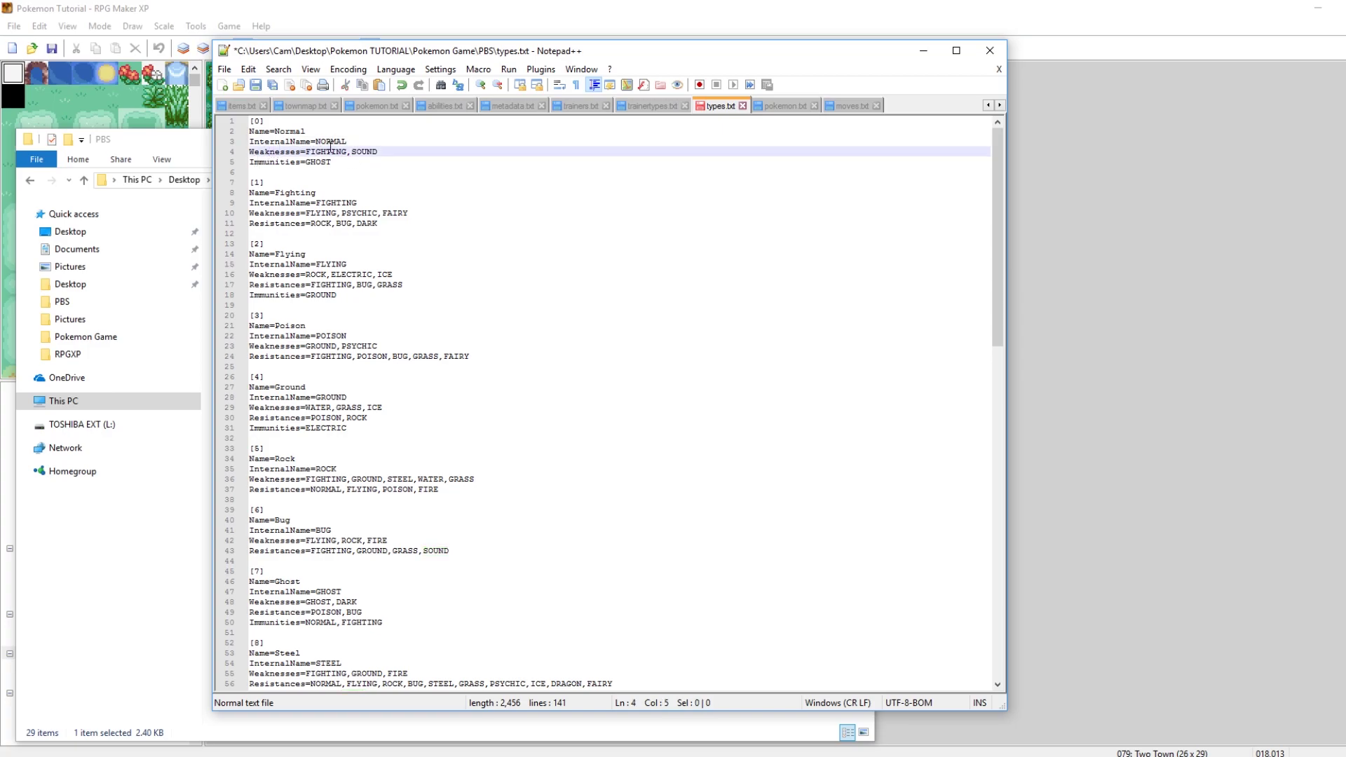
click(365, 153)
drag(995, 219, 972, 532)
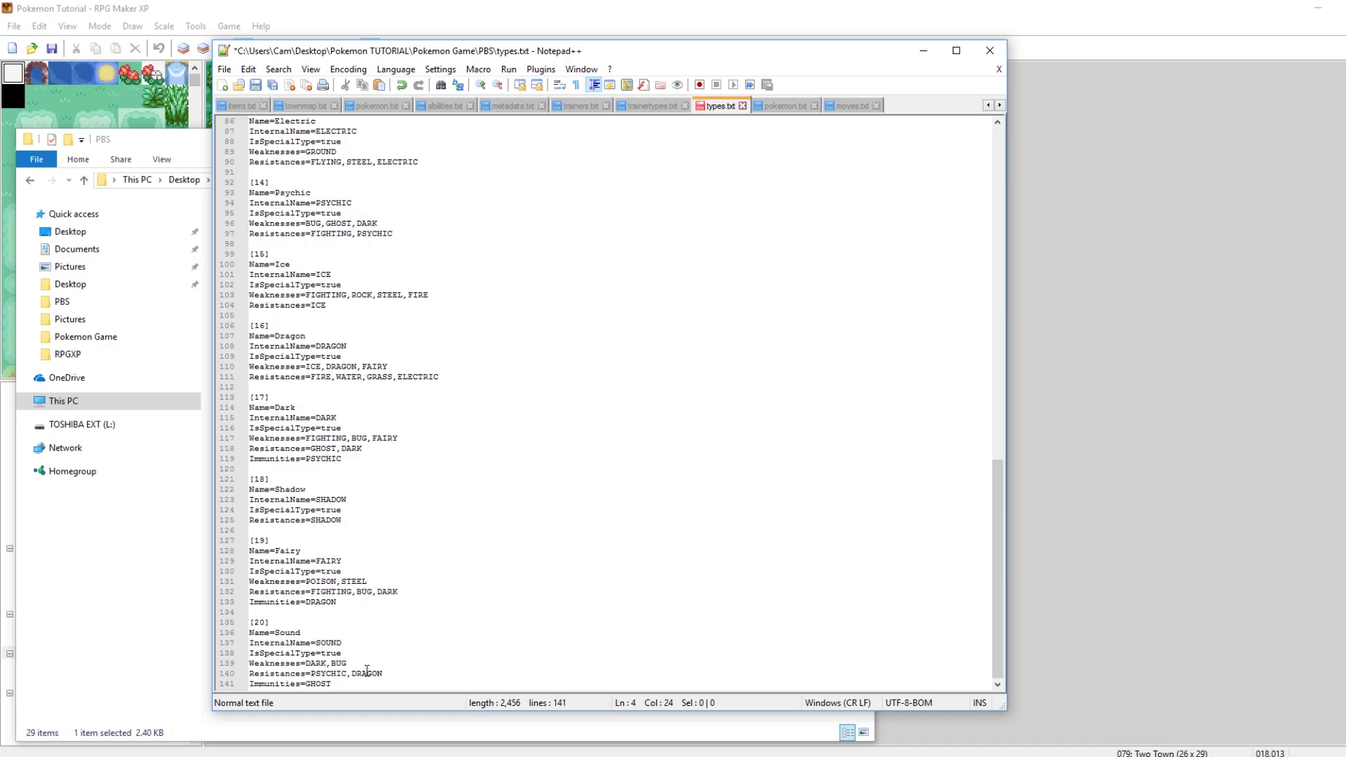
drag(355, 684, 258, 622)
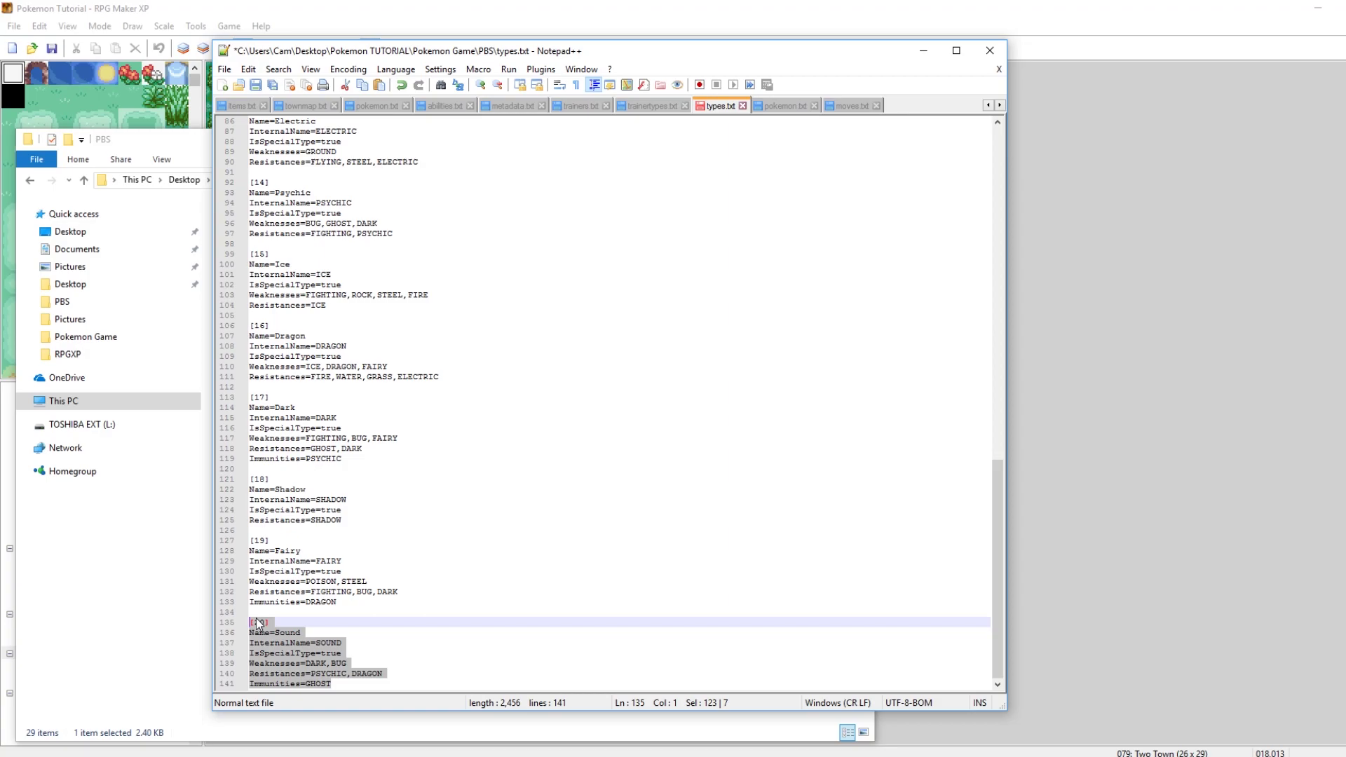
click(358, 650)
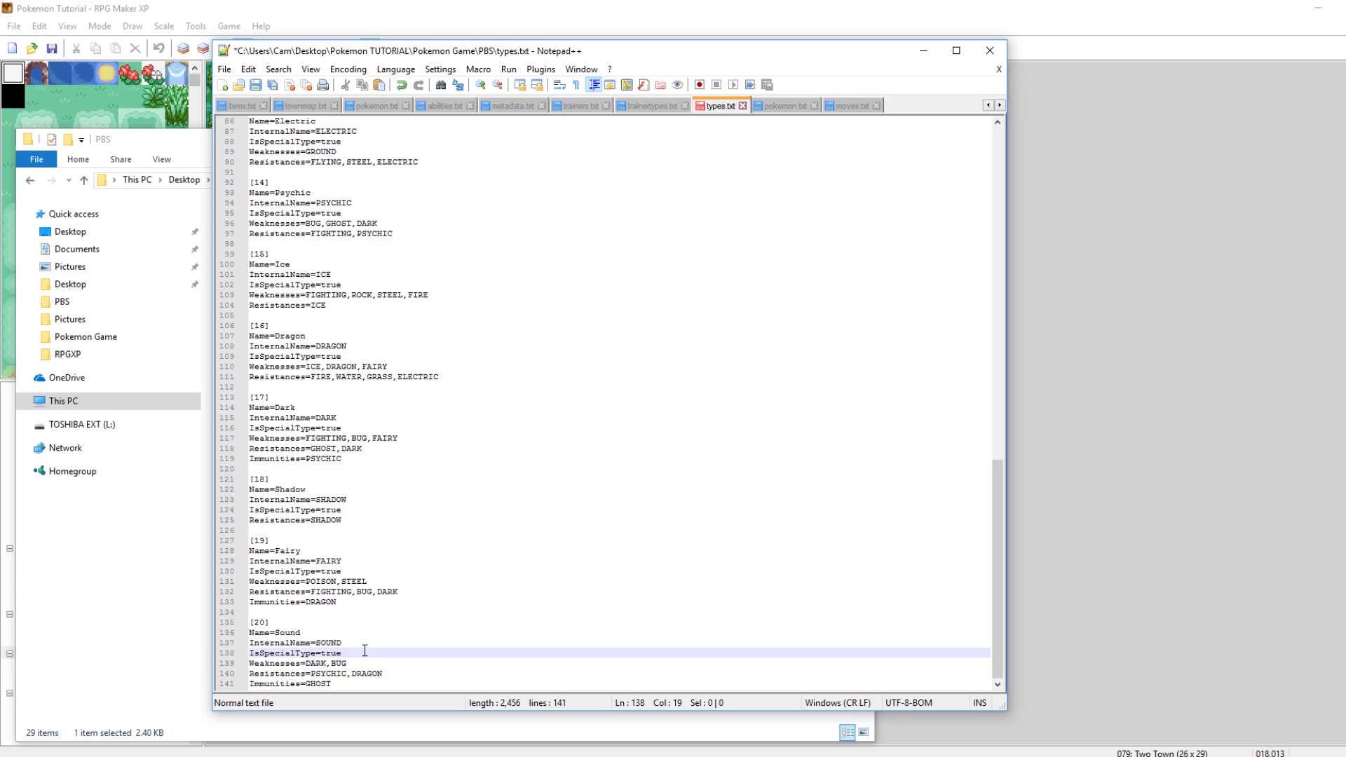
In pokemon.txt, look at Exploud's Type1 and Type2=SOUND lines as a reference.
click(785, 106)
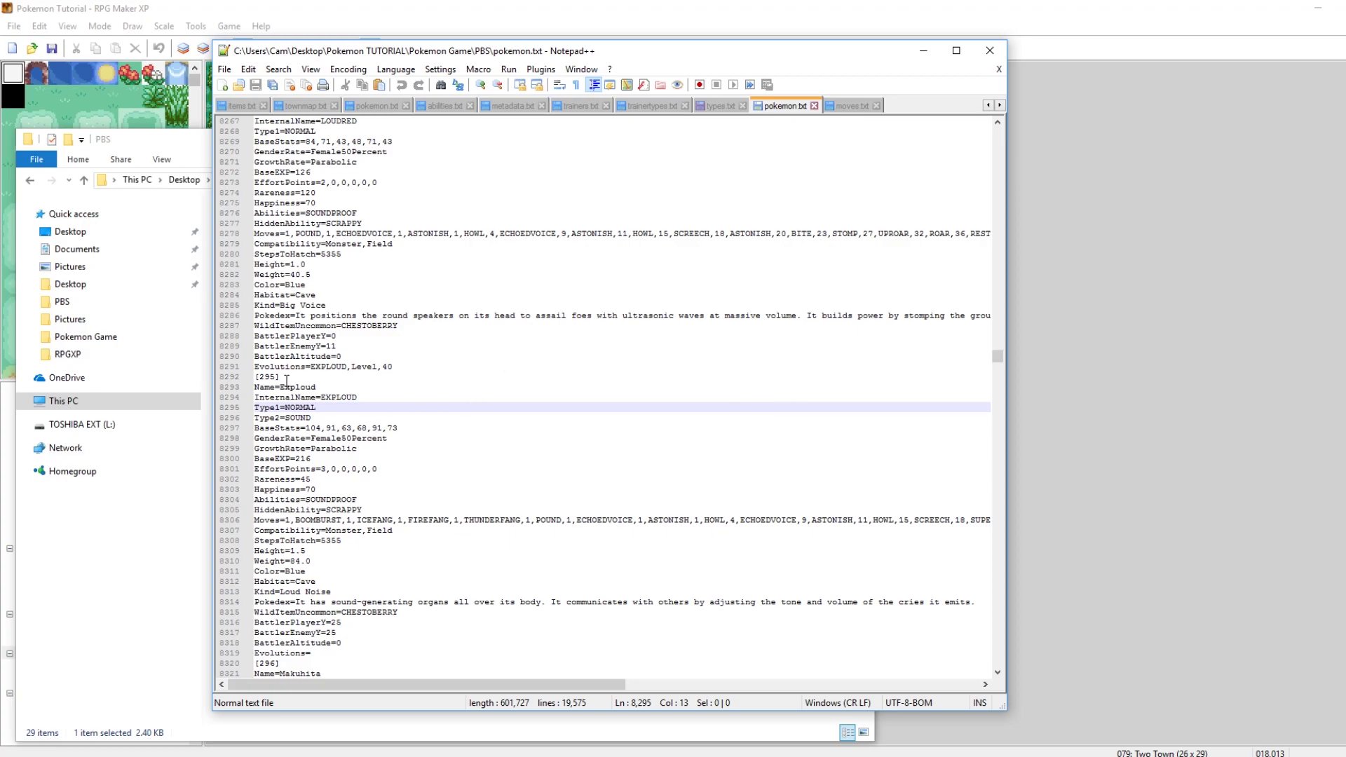
click(272, 407)
double_click(309, 418)
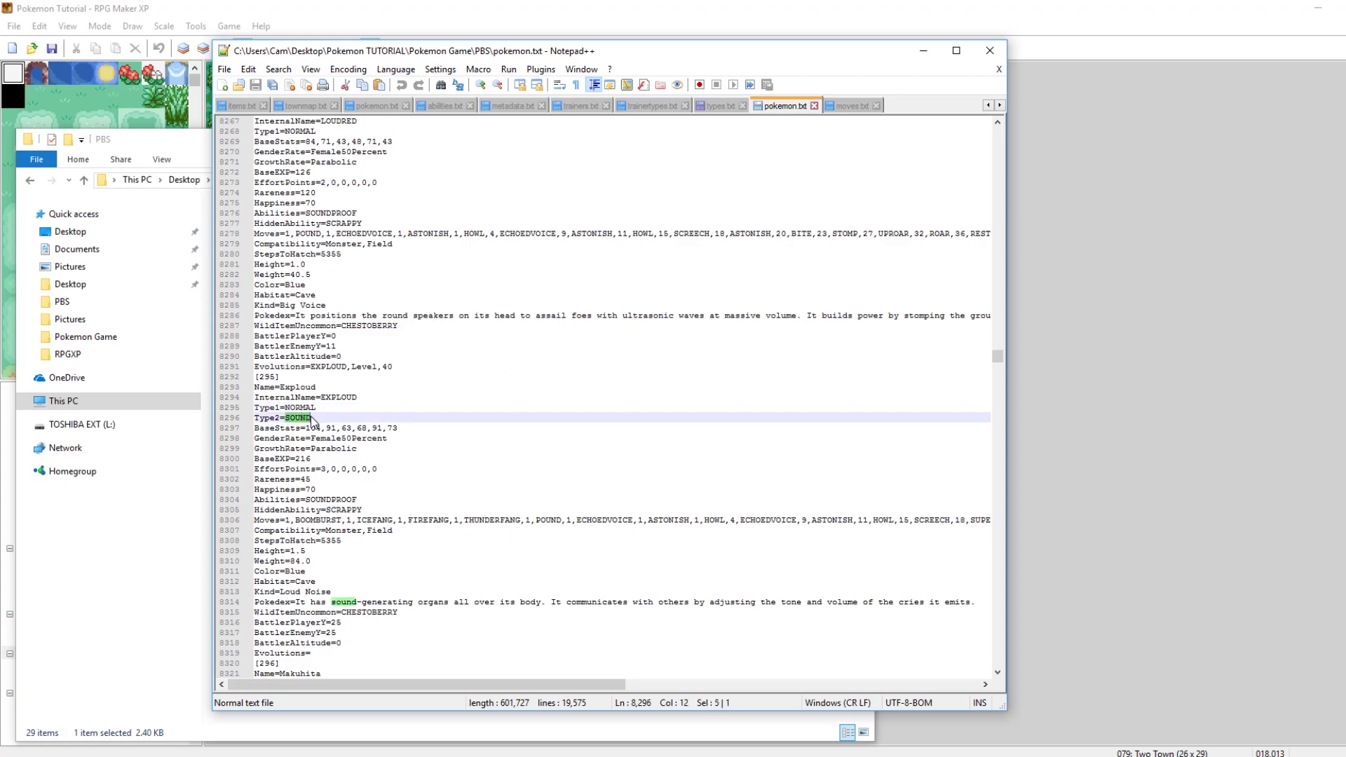
drag(311, 418, 254, 407)
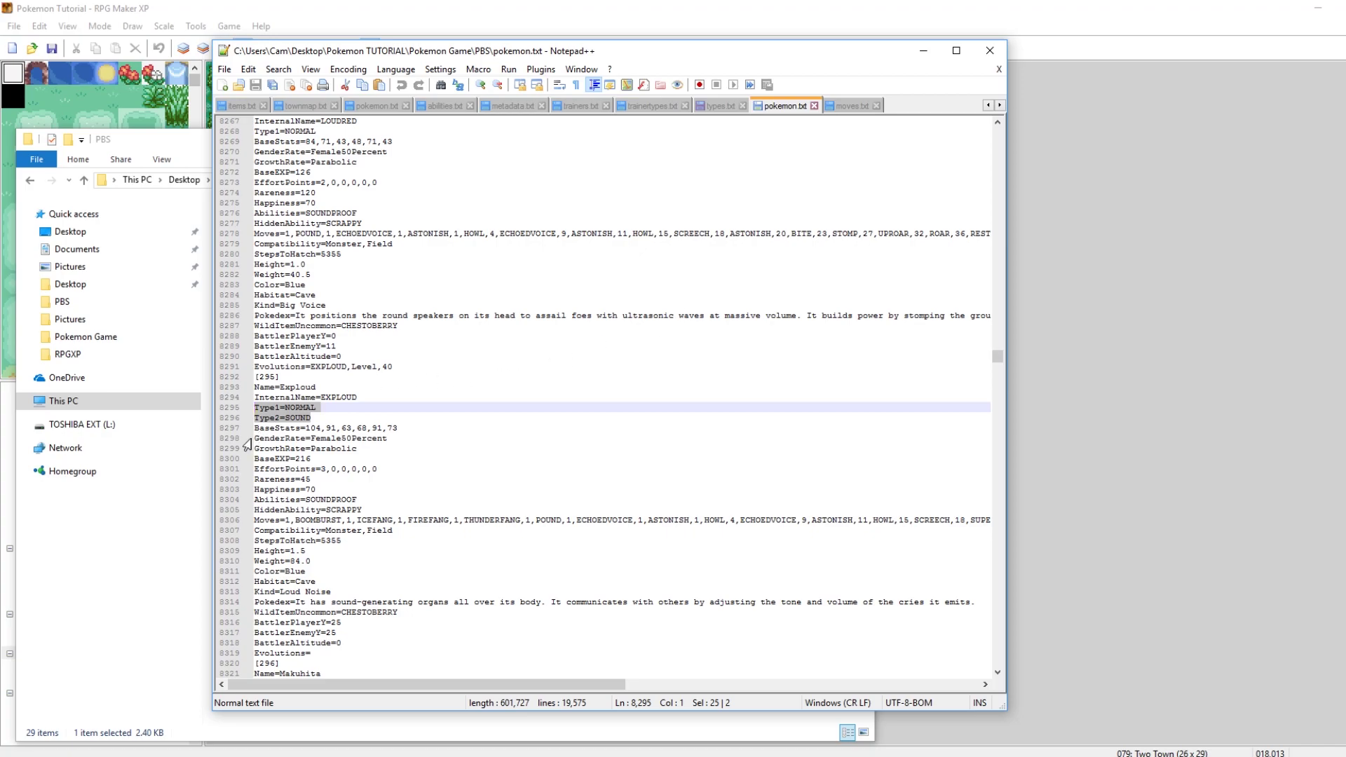
click(275, 409)
Add Type2=SOUND below Loudred's Type1=NORMAL and save pokemon.txt.
scroll(314, 416, up, 4)
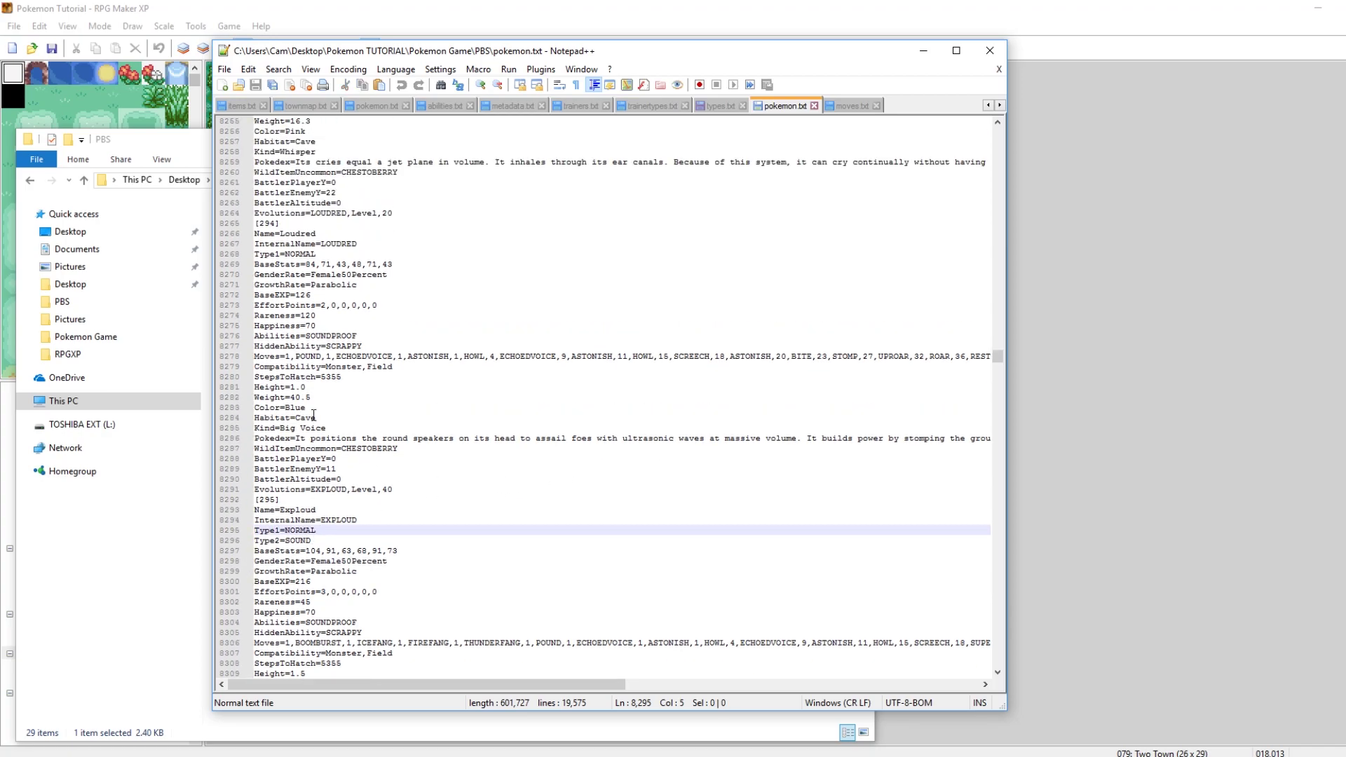
click(314, 235)
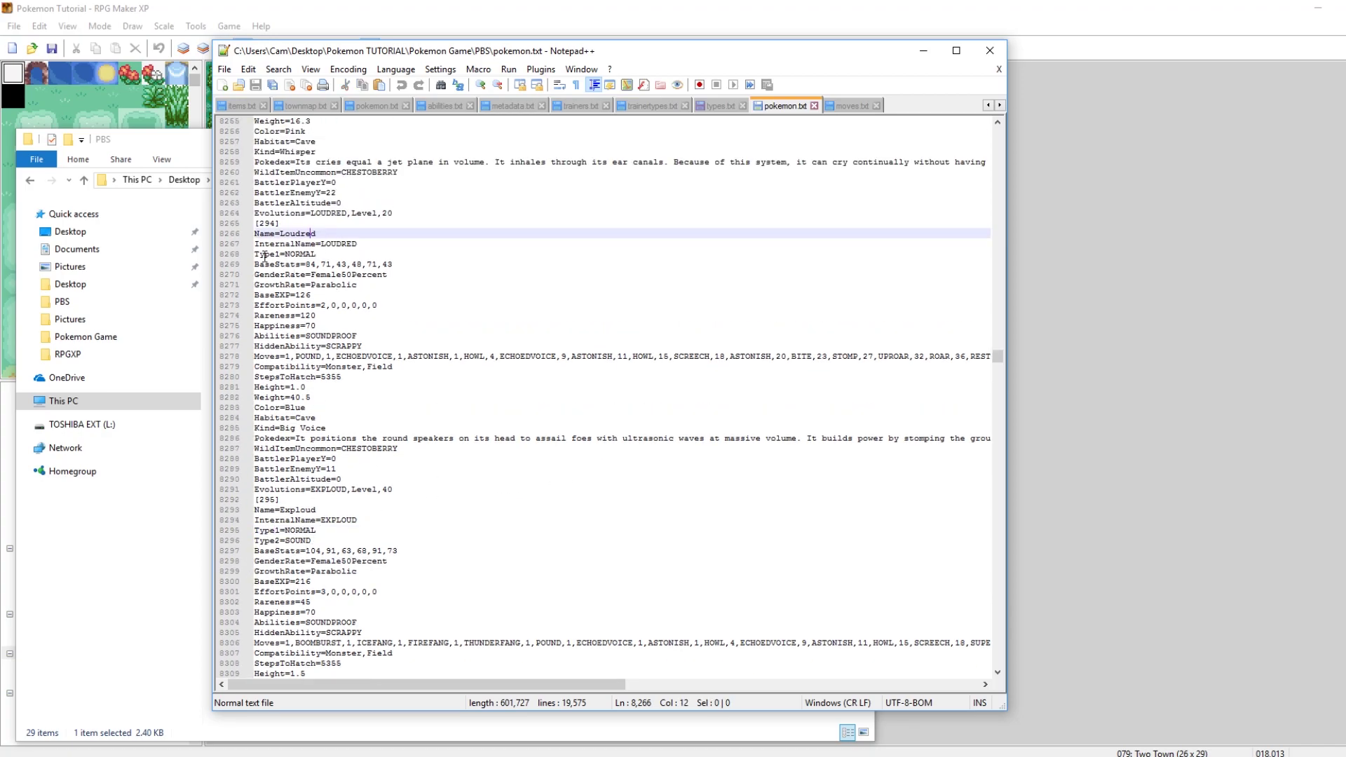
click(317, 255)
key(Return)
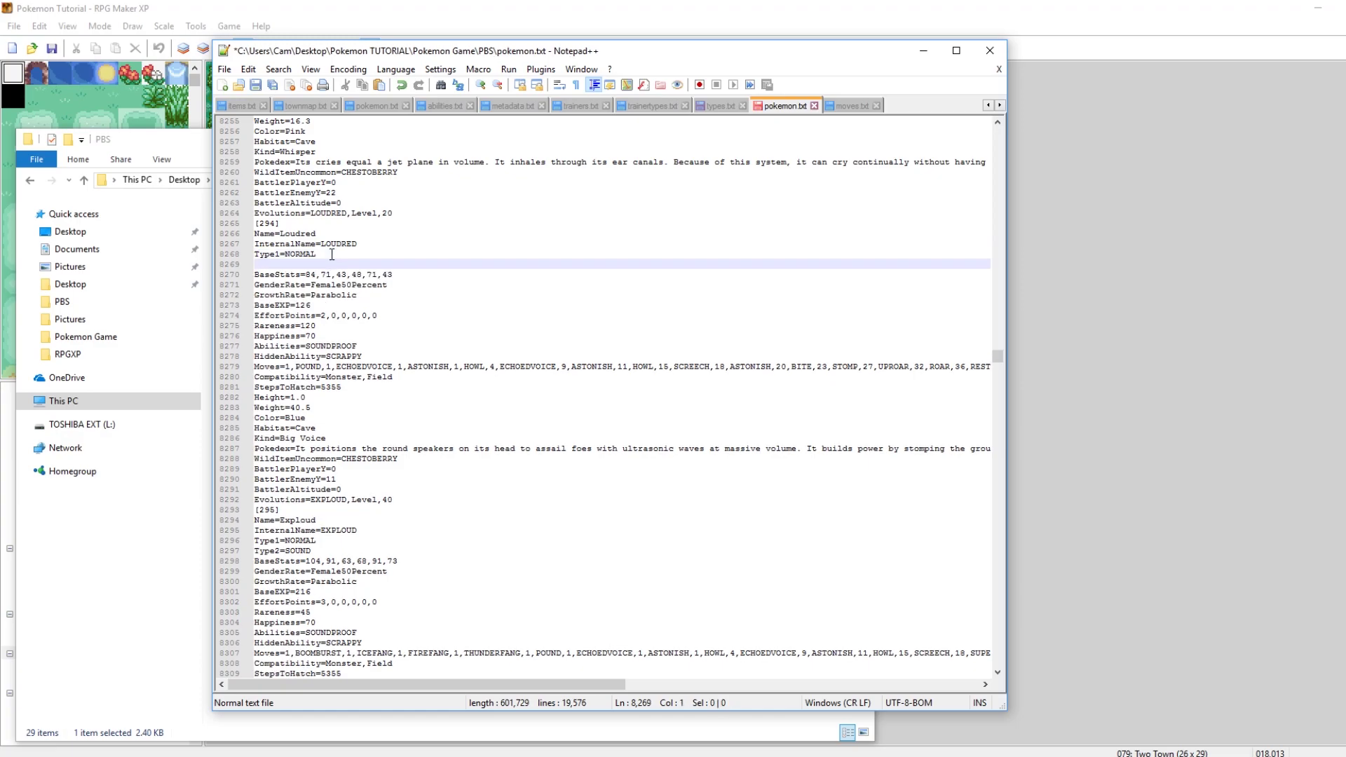
text(Type2=SOUN)
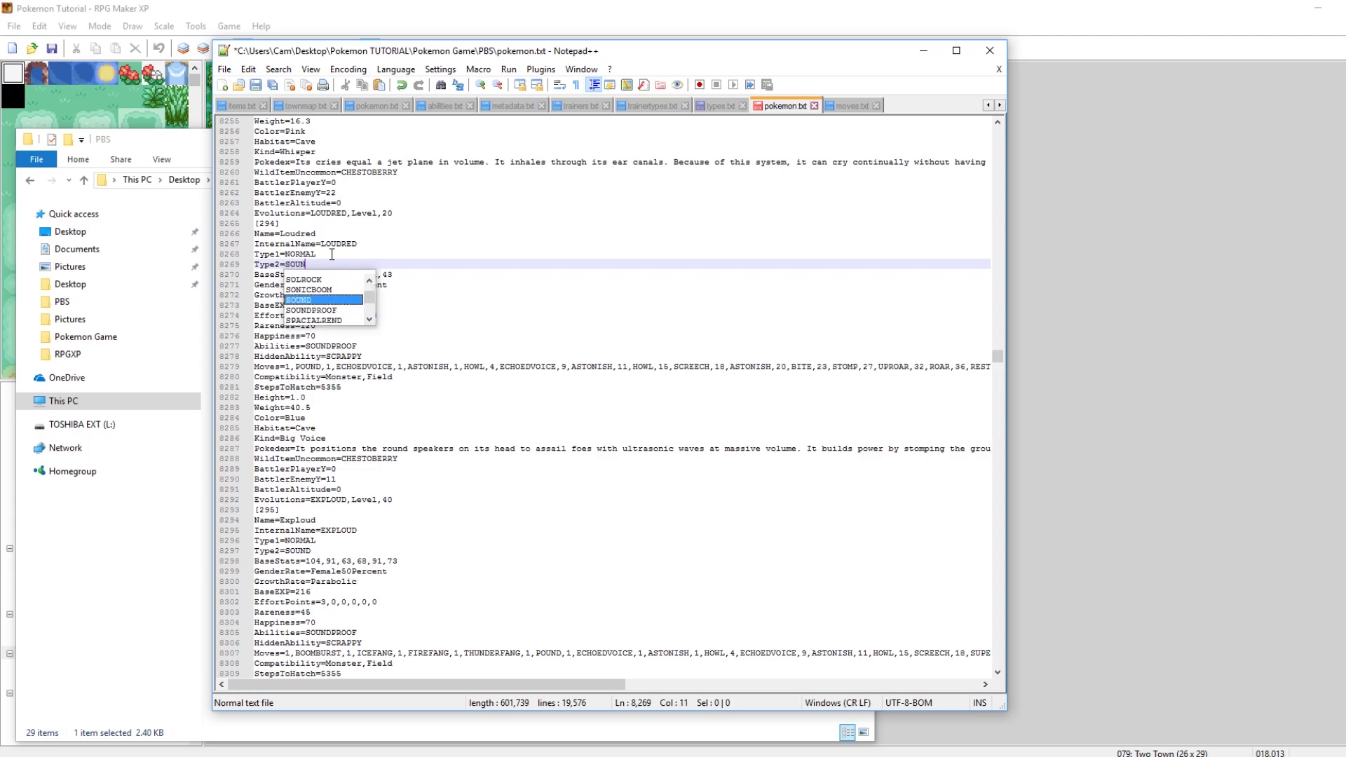
text(D)
key(Return)
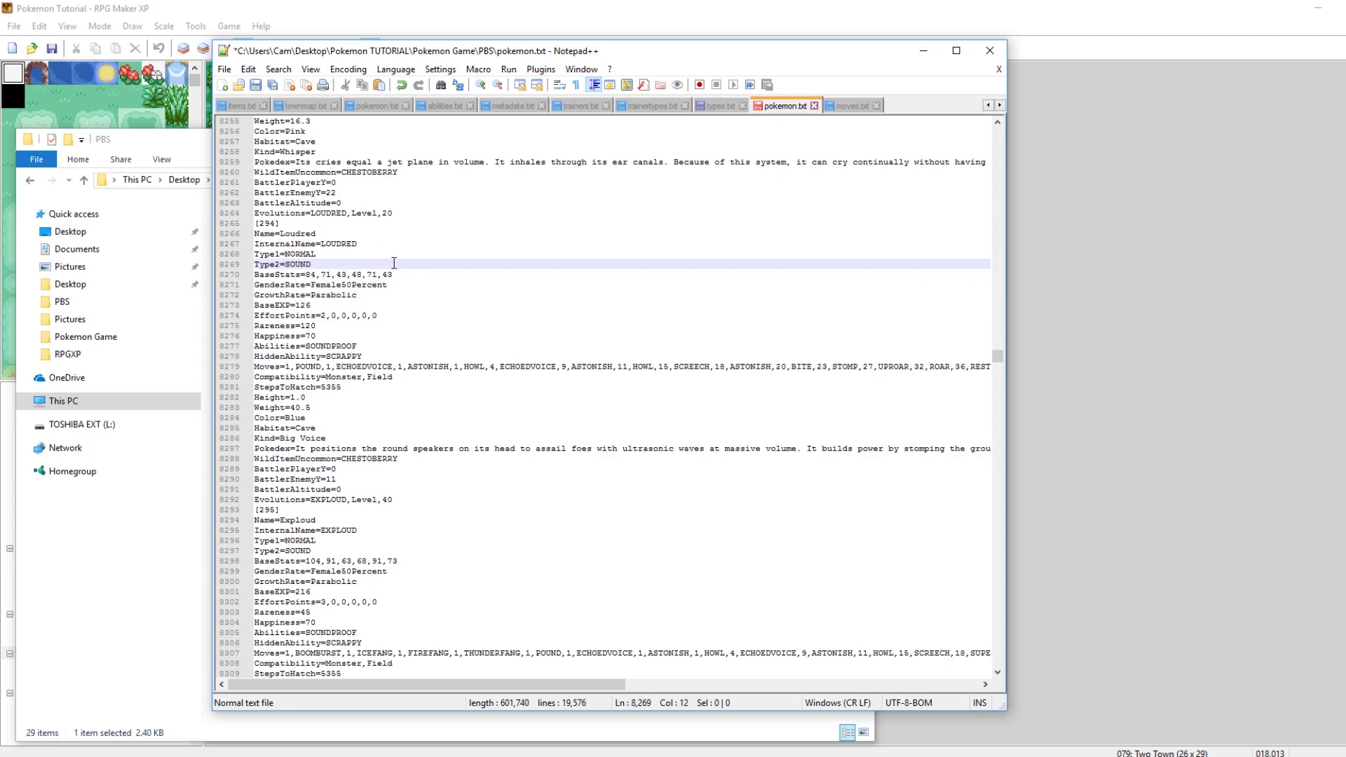
key(ctrl+s)
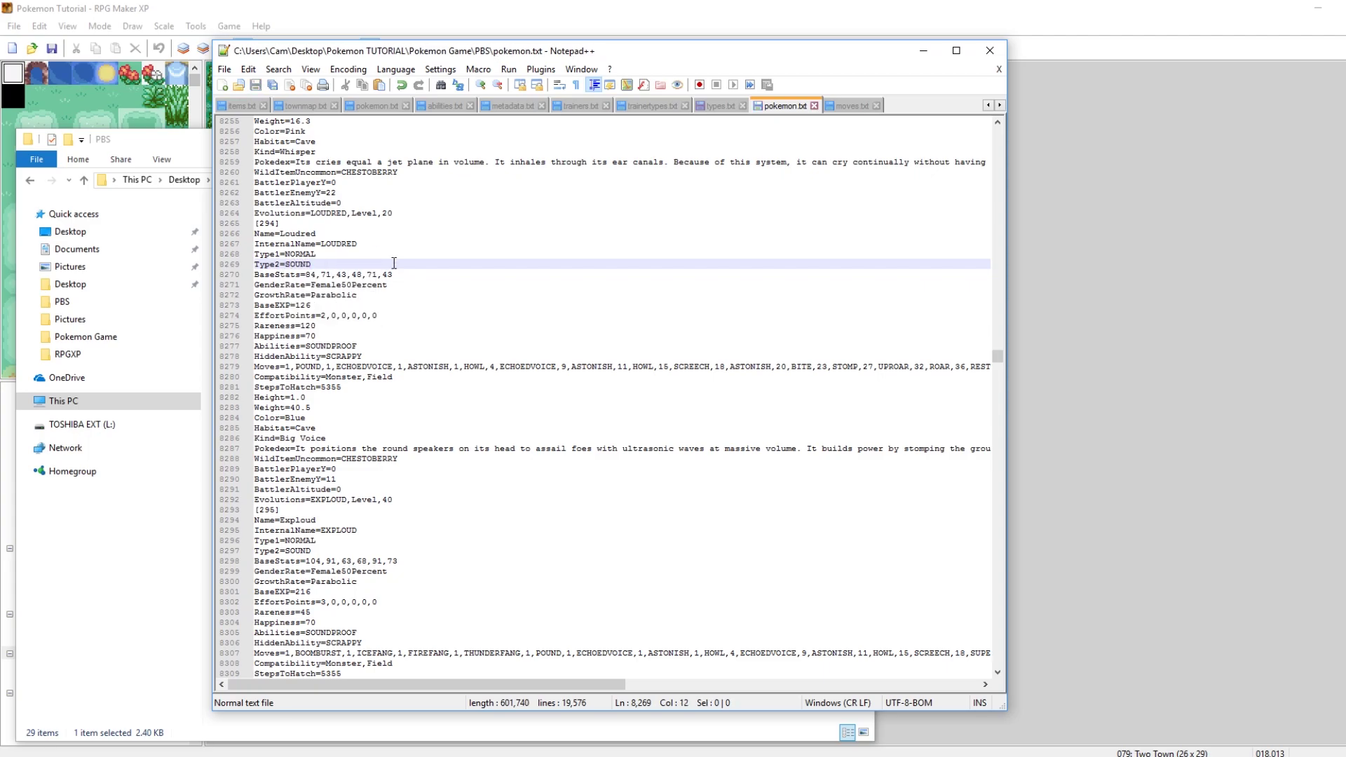
Save types.txt, then bring up moves.txt.
click(720, 106)
key(ctrl+s)
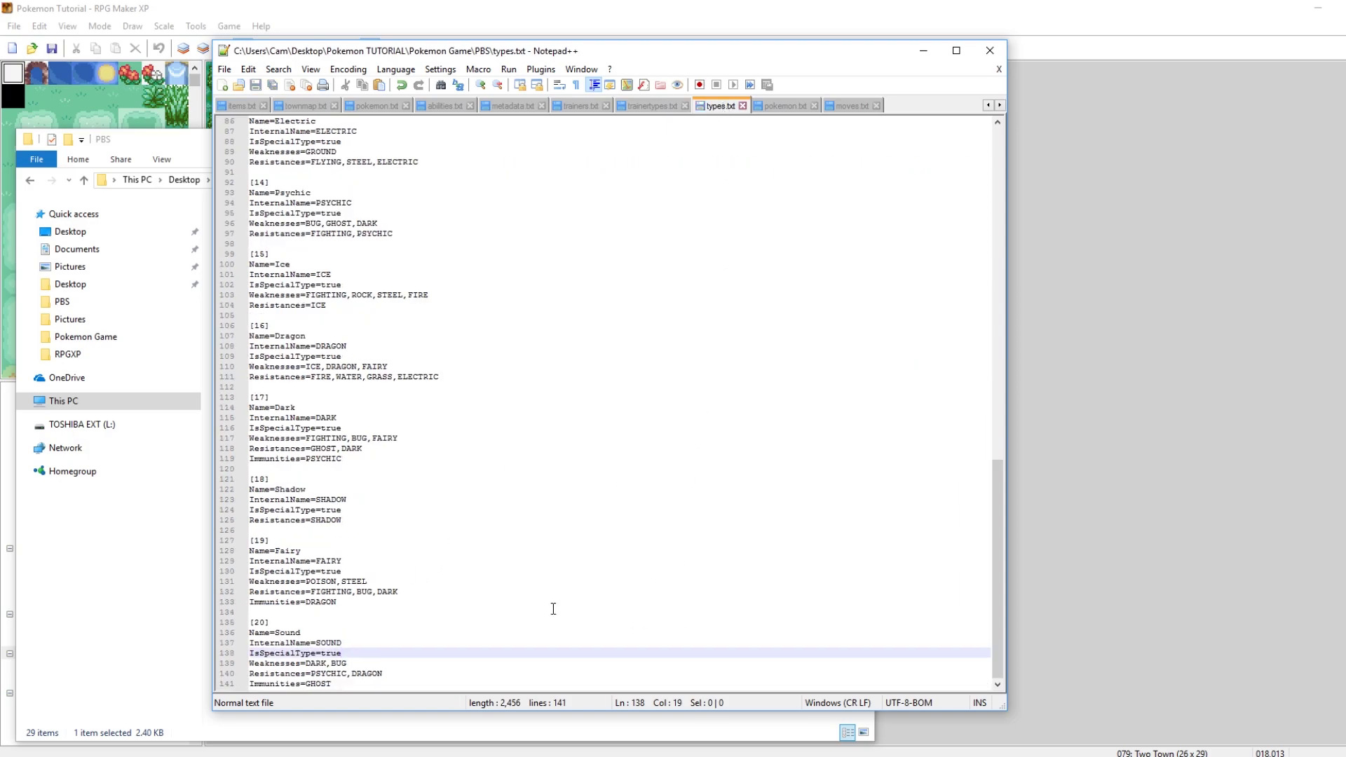
click(845, 106)
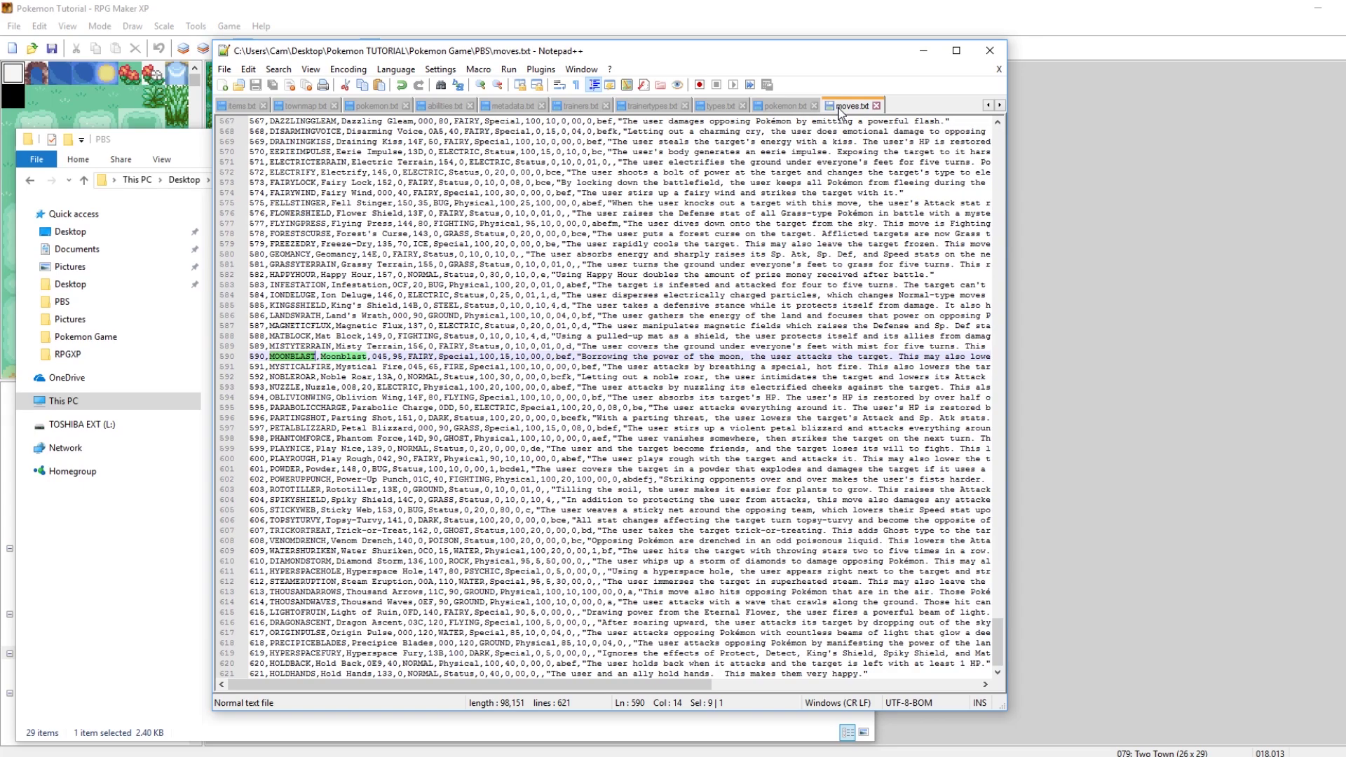
click(459, 313)
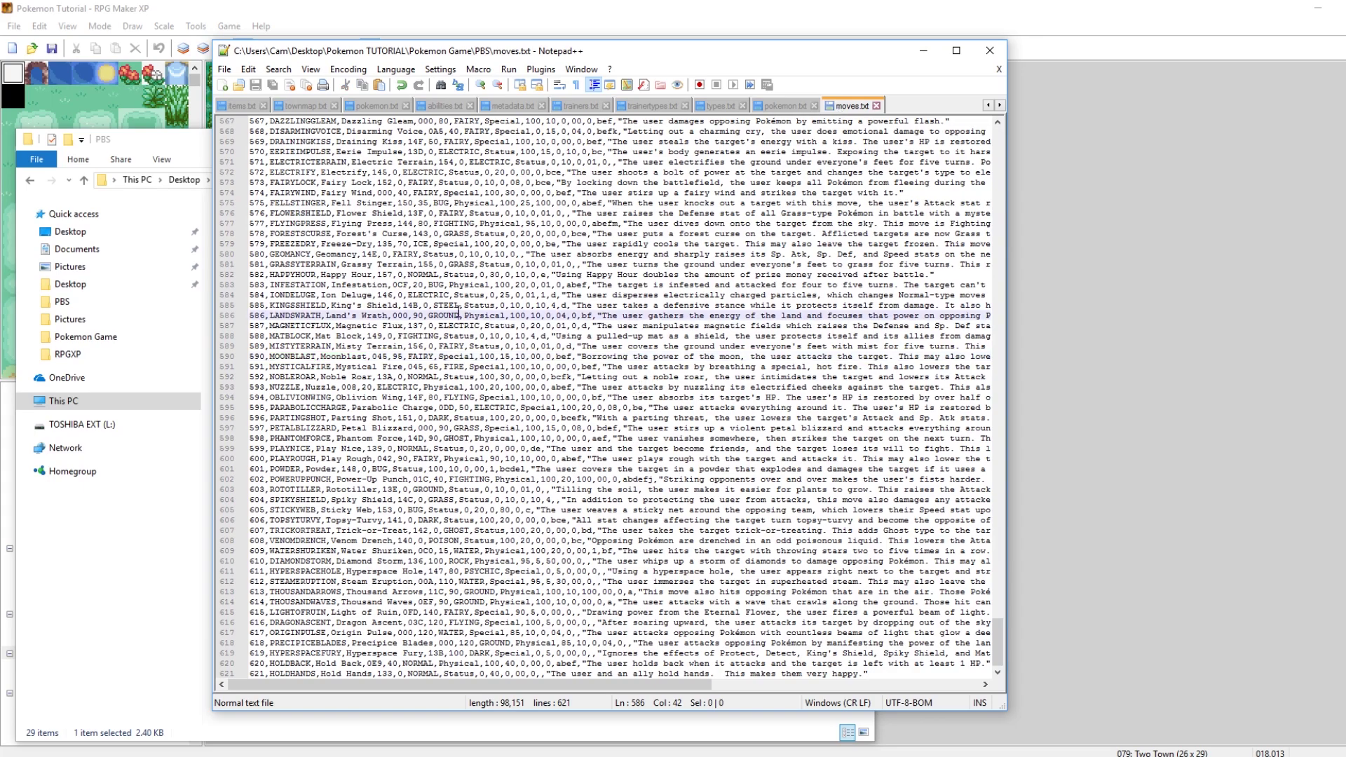
Find the Hyper Voice move in moves.txt and confirm its type is SOUND.
key(ctrl+f)
text(e)
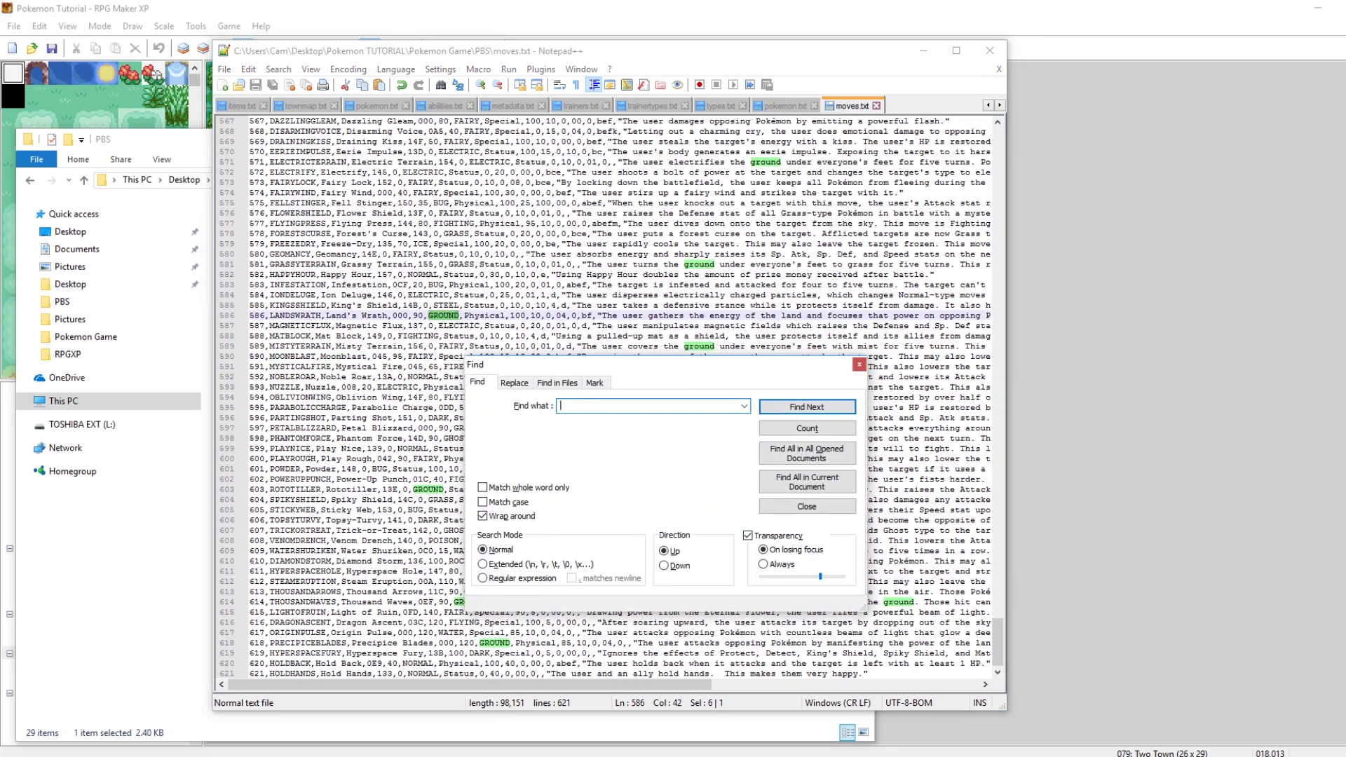
text(ypervoice)
key(Return)
click(859, 363)
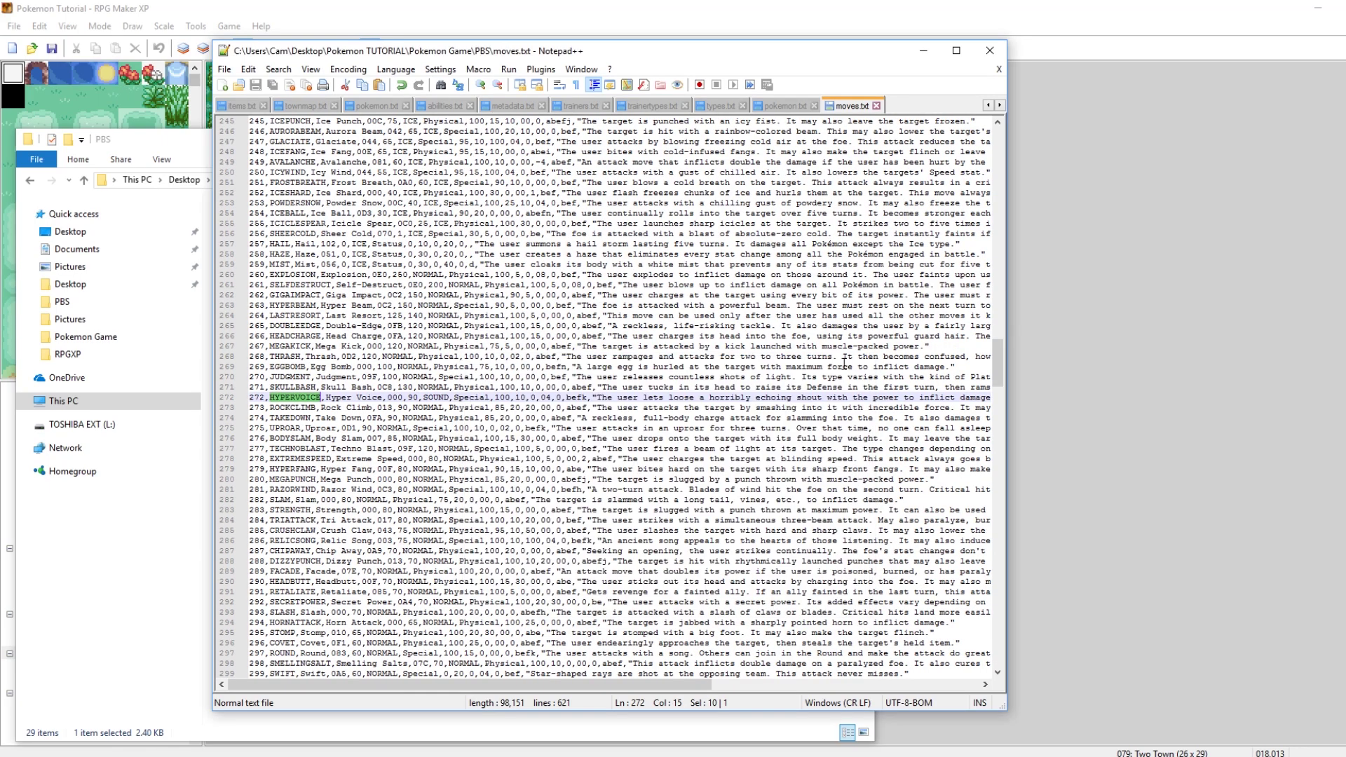
click(295, 376)
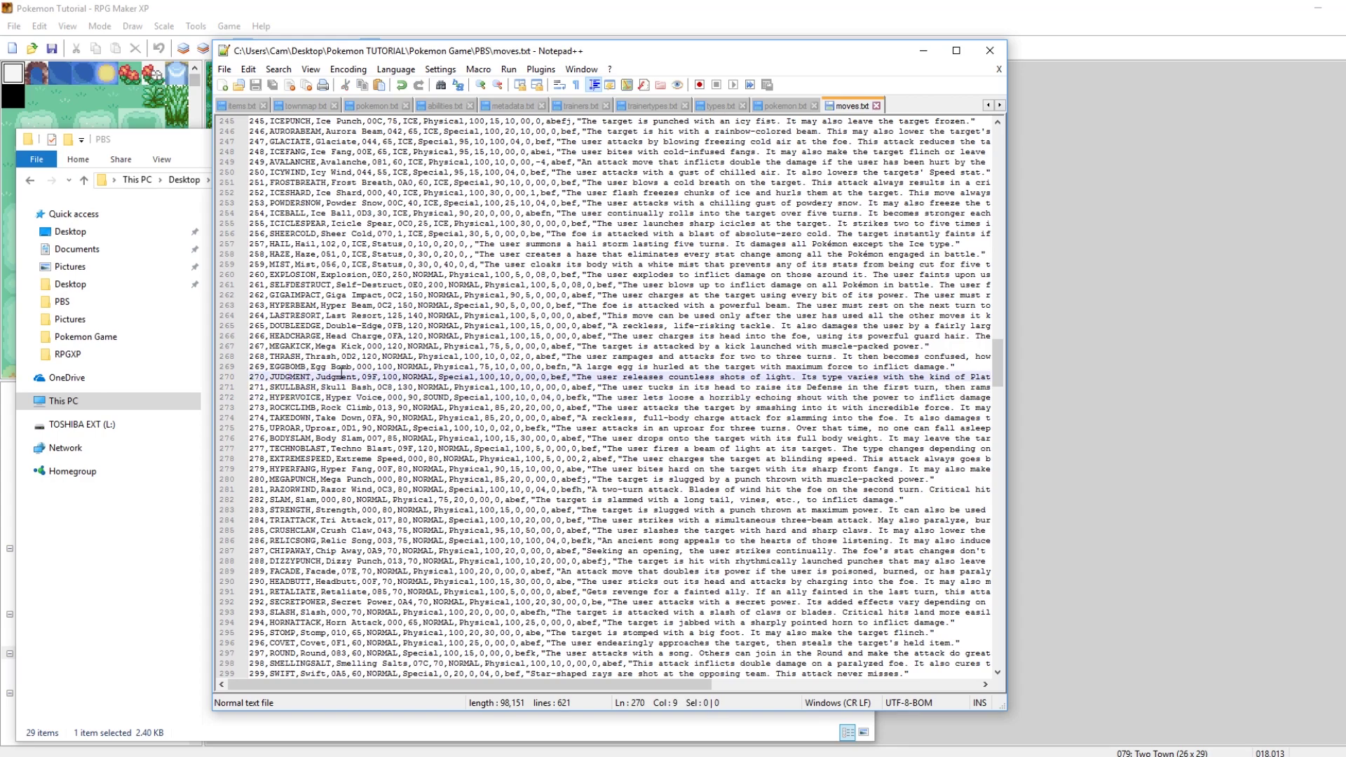
double_click(416, 377)
click(394, 377)
double_click(418, 377)
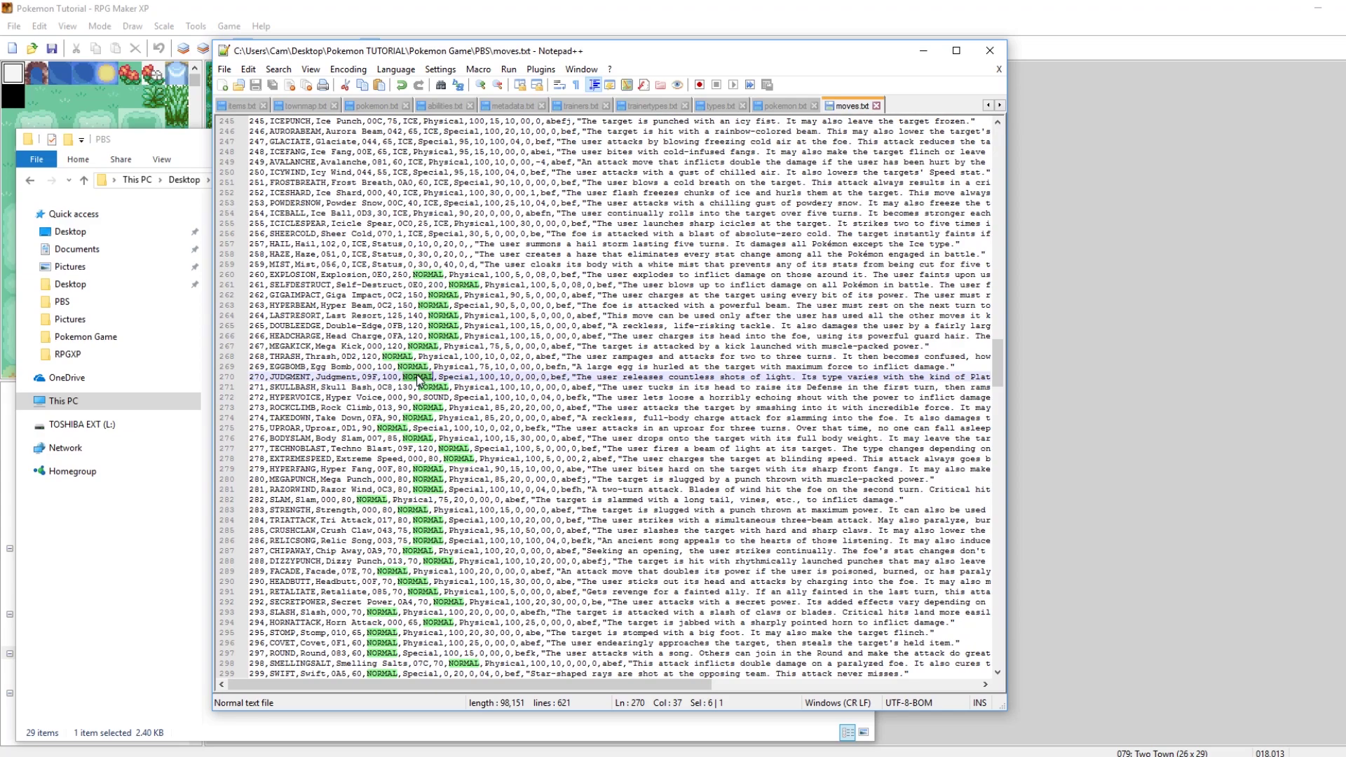
double_click(435, 397)
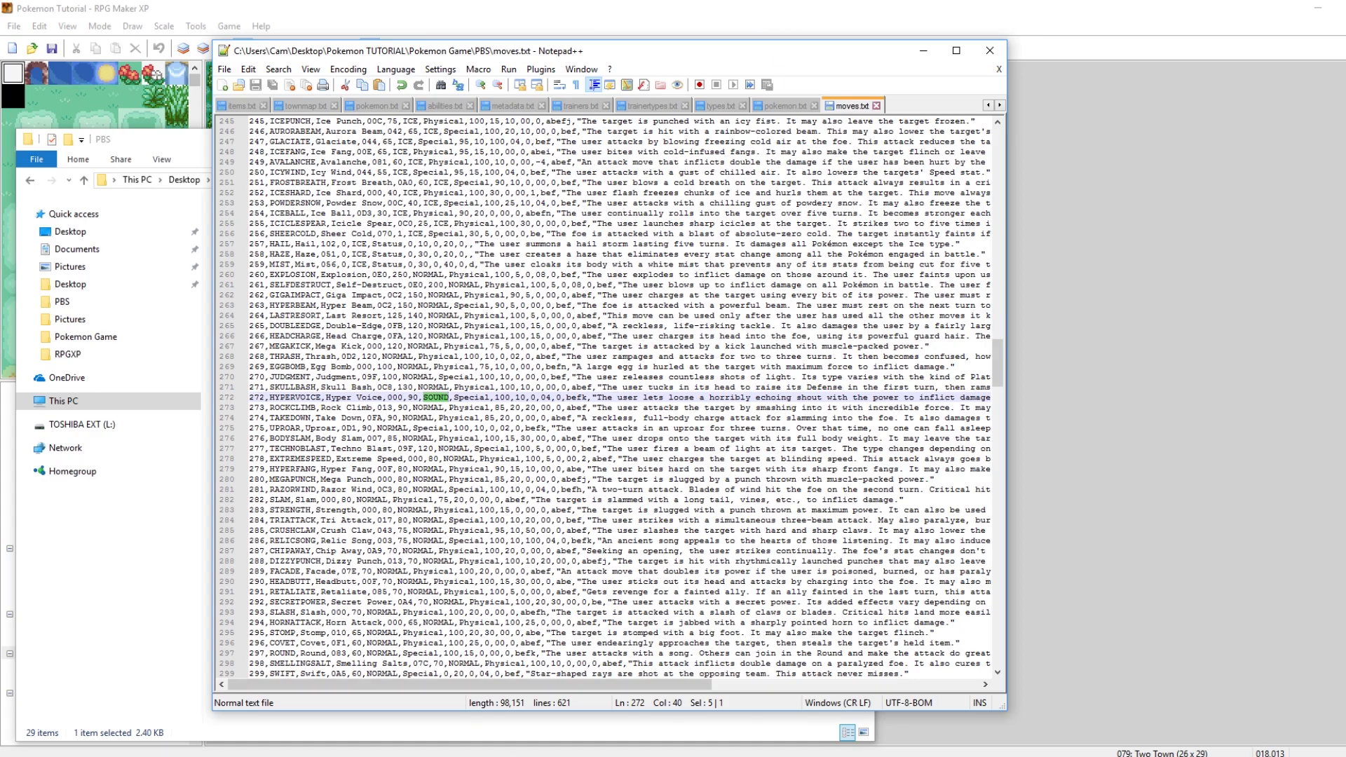
Navigate File Explorer into Pokemon Game\Graphics\Pictures.
key(alt+Tab)
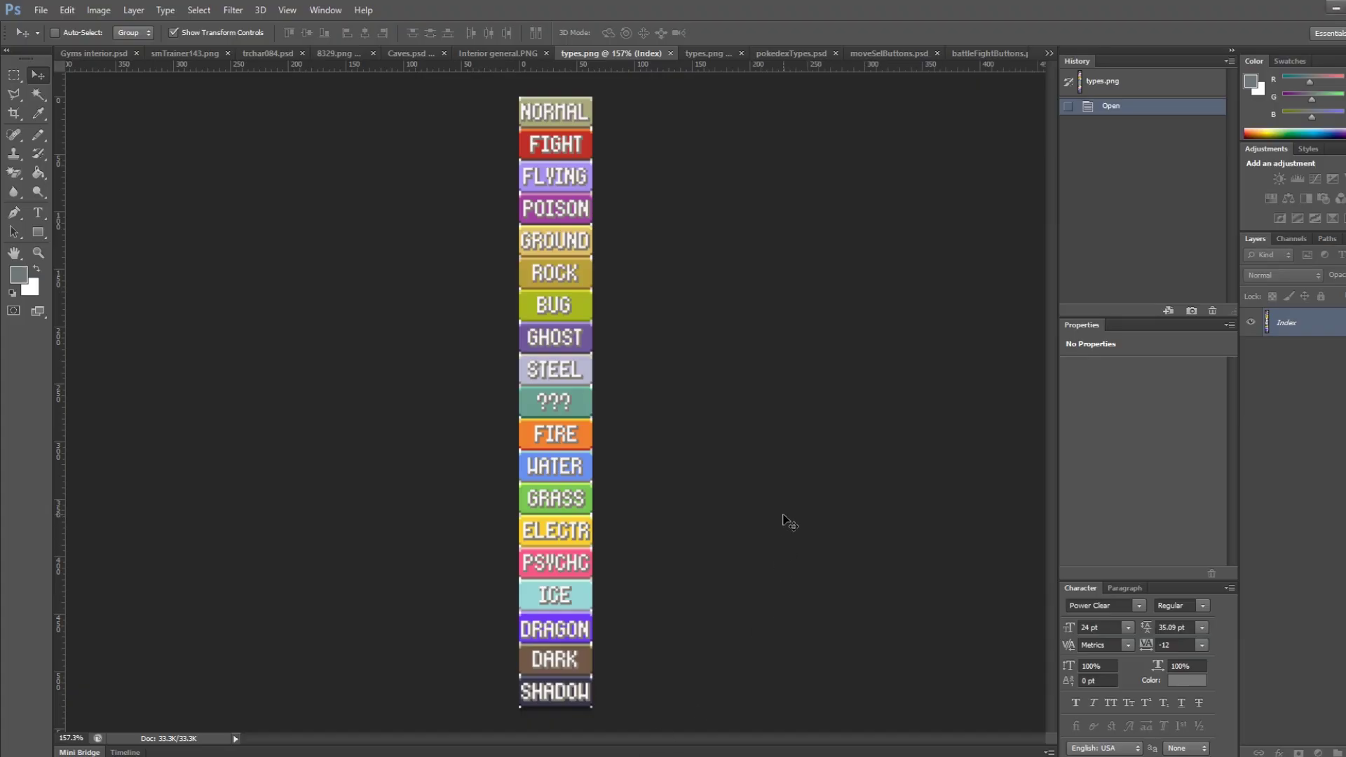
alt+scroll(615, 474, up, 1)
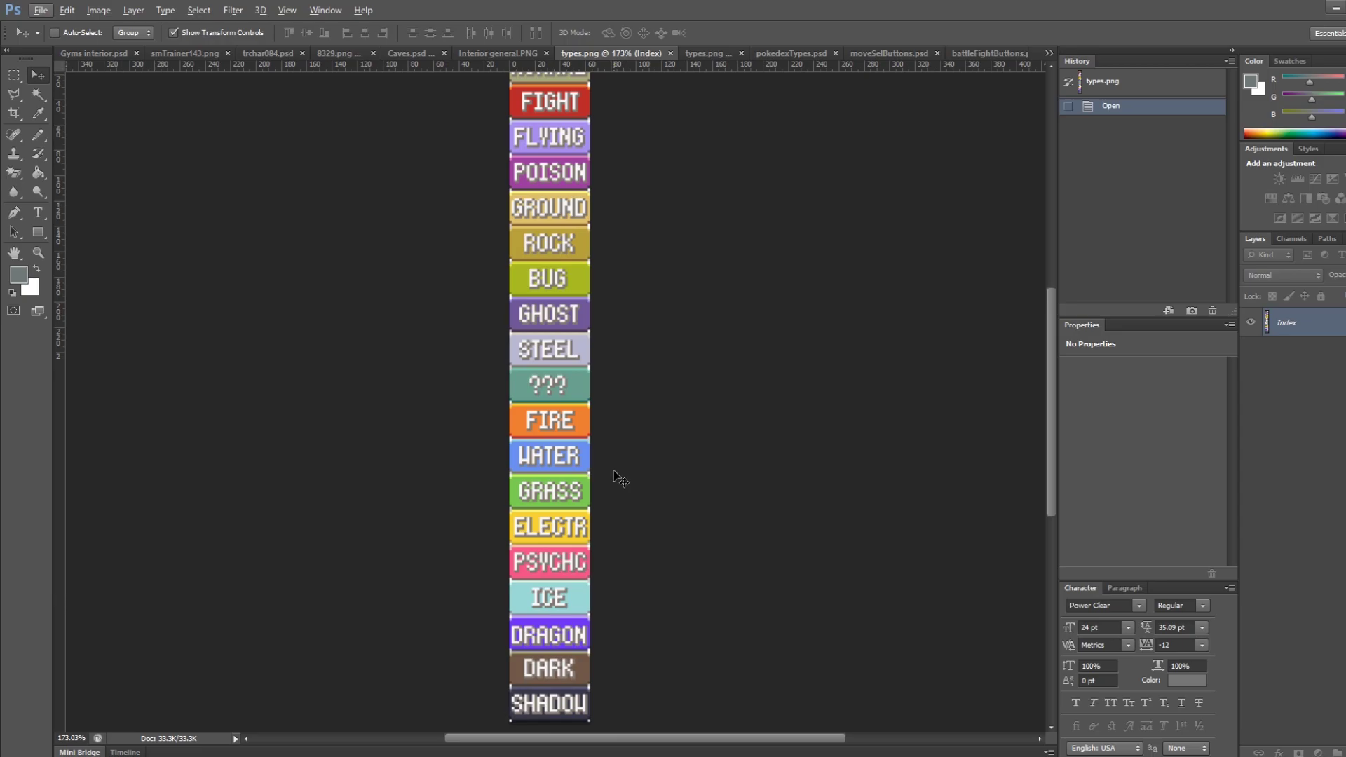
mouse_move(254, 720)
mouse_move(383, 701)
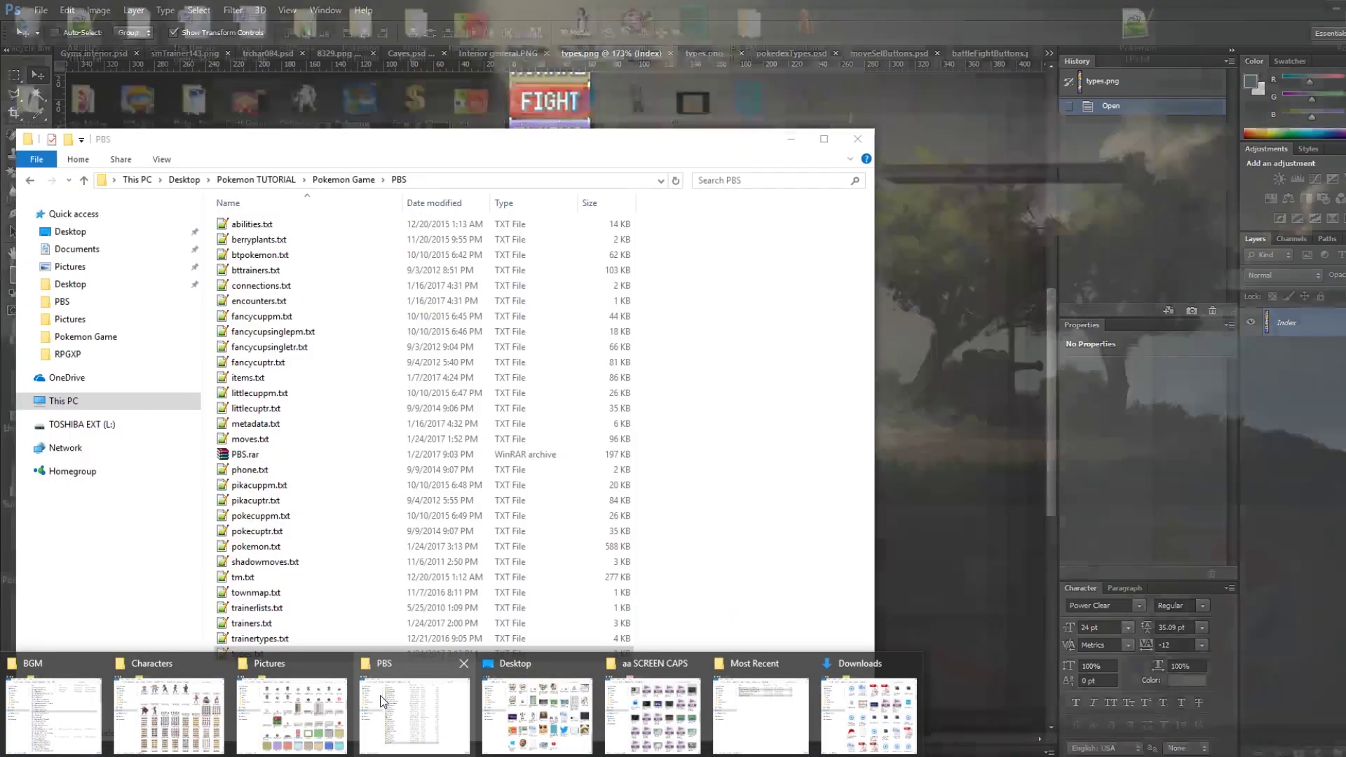
click(290, 715)
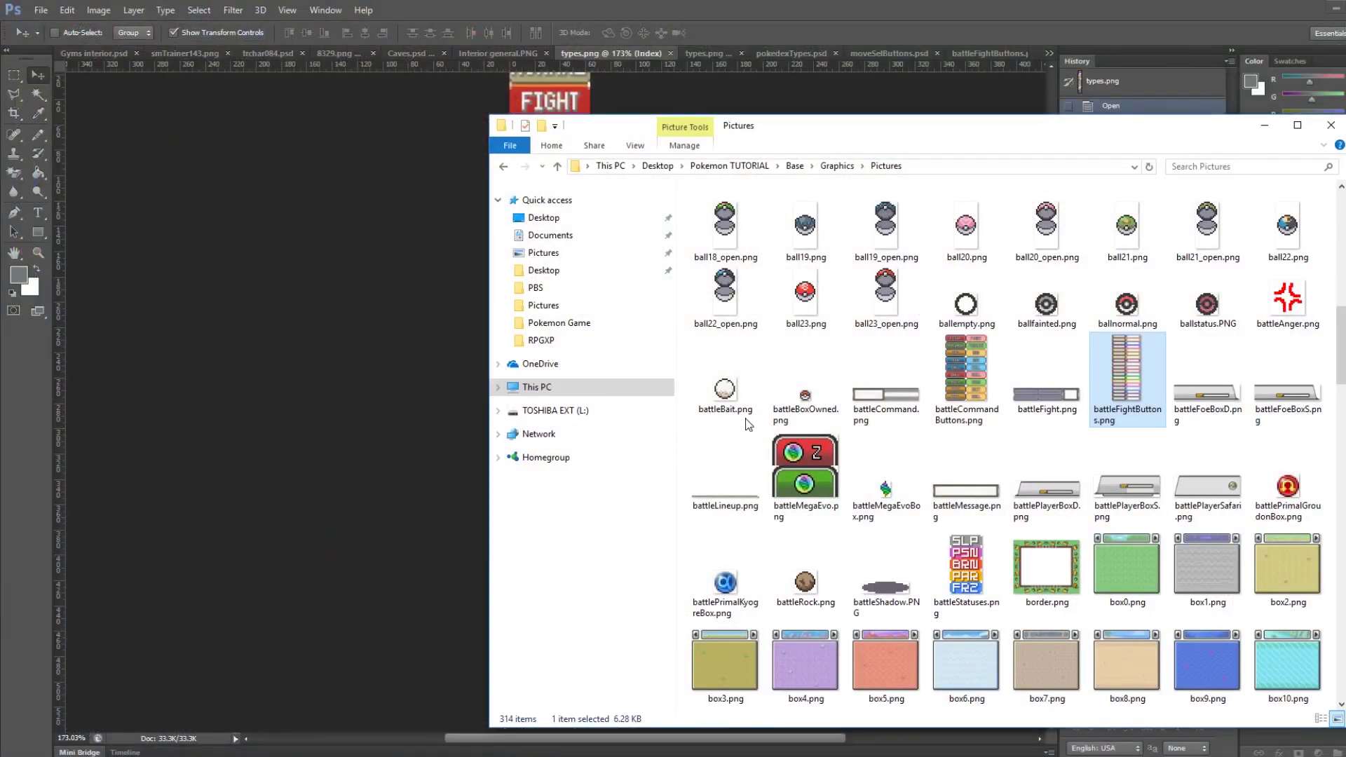
click(762, 167)
double_click(739, 288)
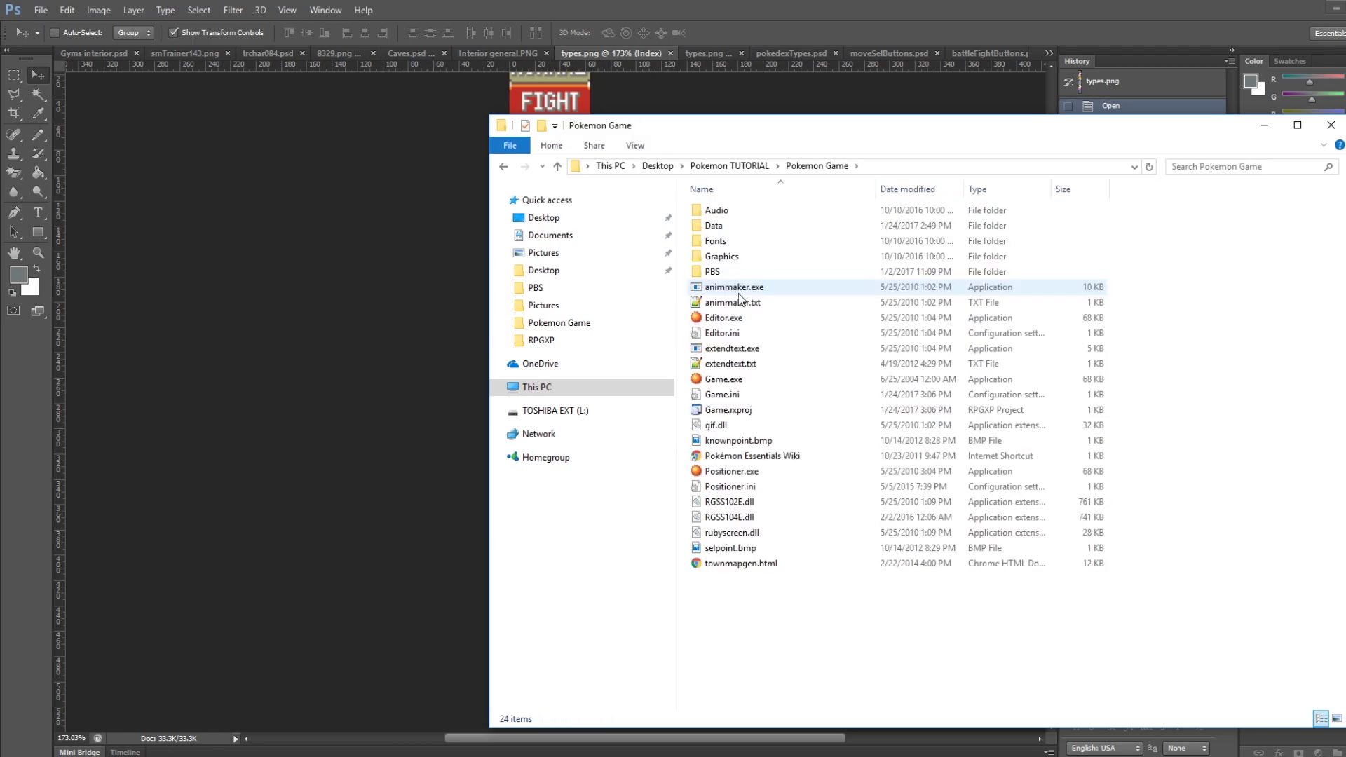
double_click(722, 257)
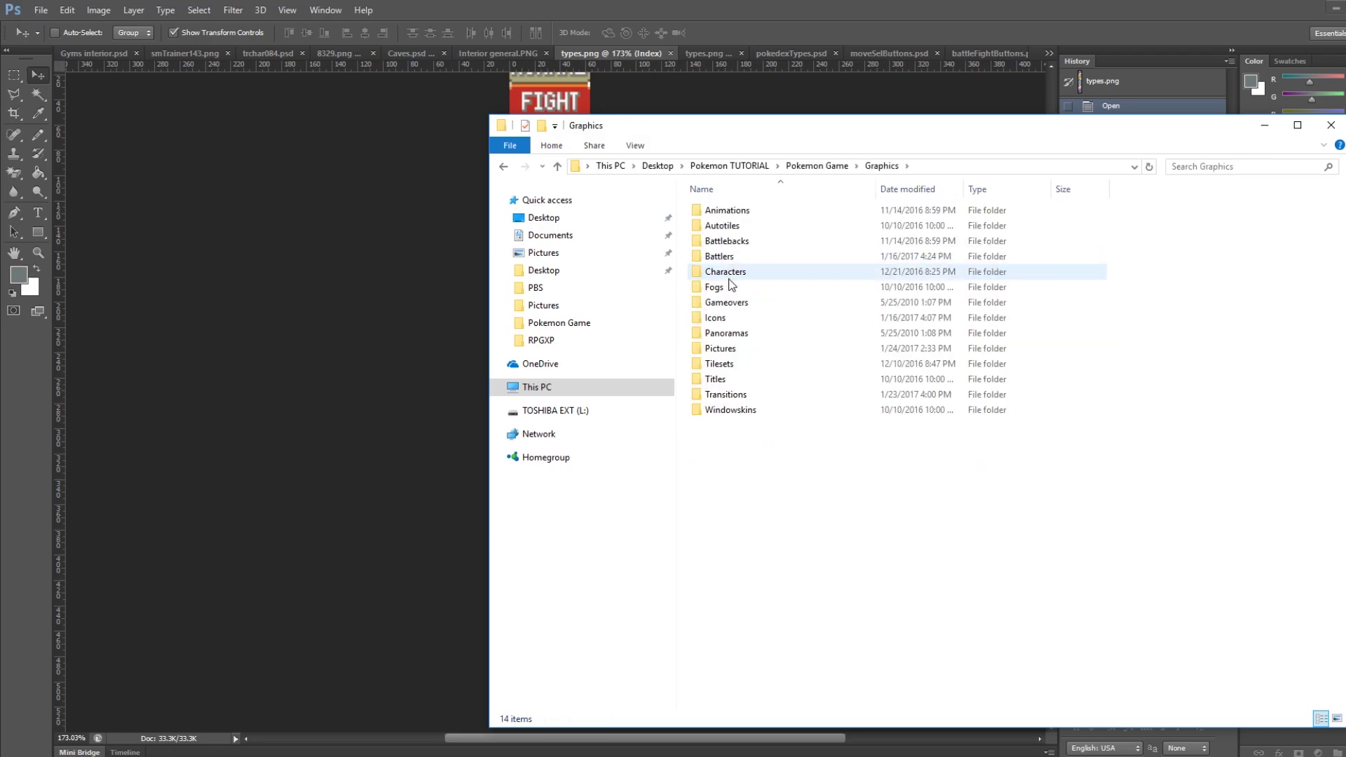
double_click(724, 354)
Scroll to the end of the Pictures folder and select types.png.
scroll(1341, 244, down, 1)
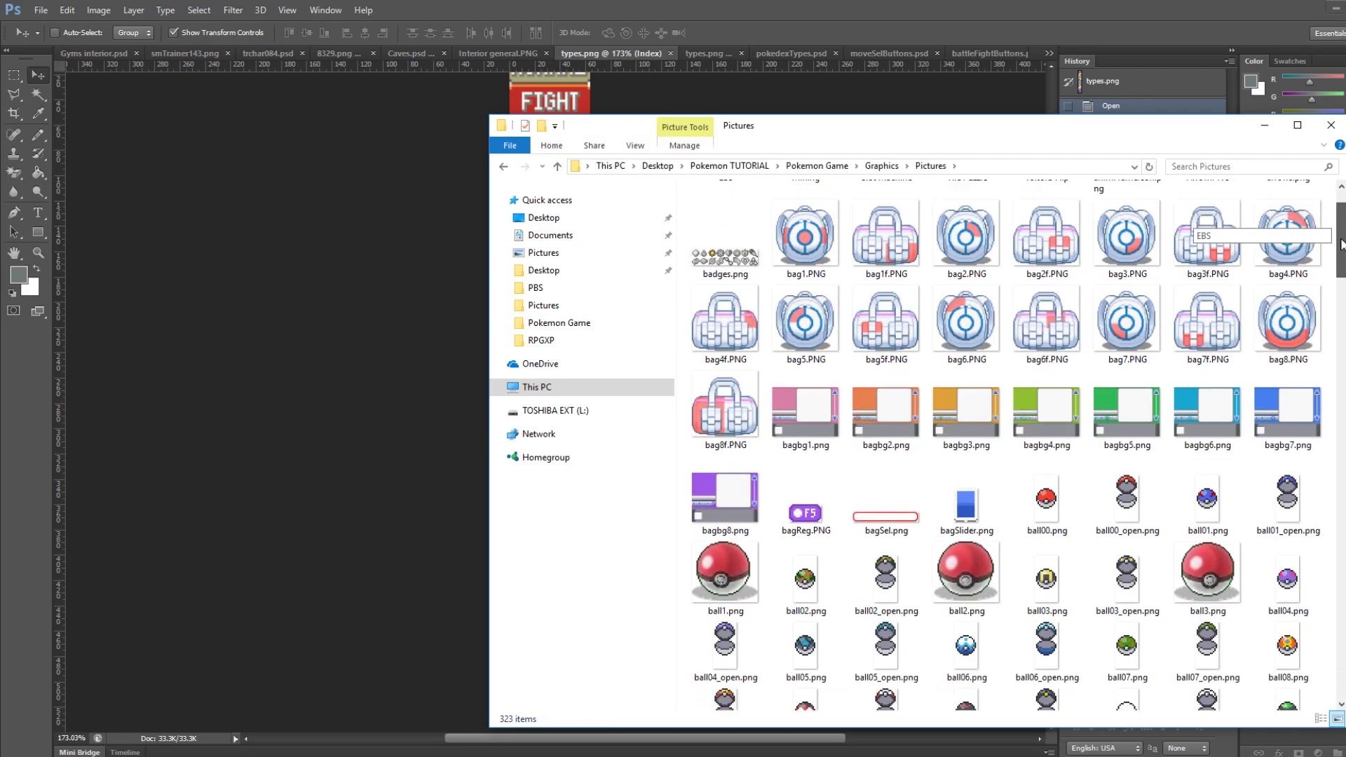
scroll(1341, 243, down, 20)
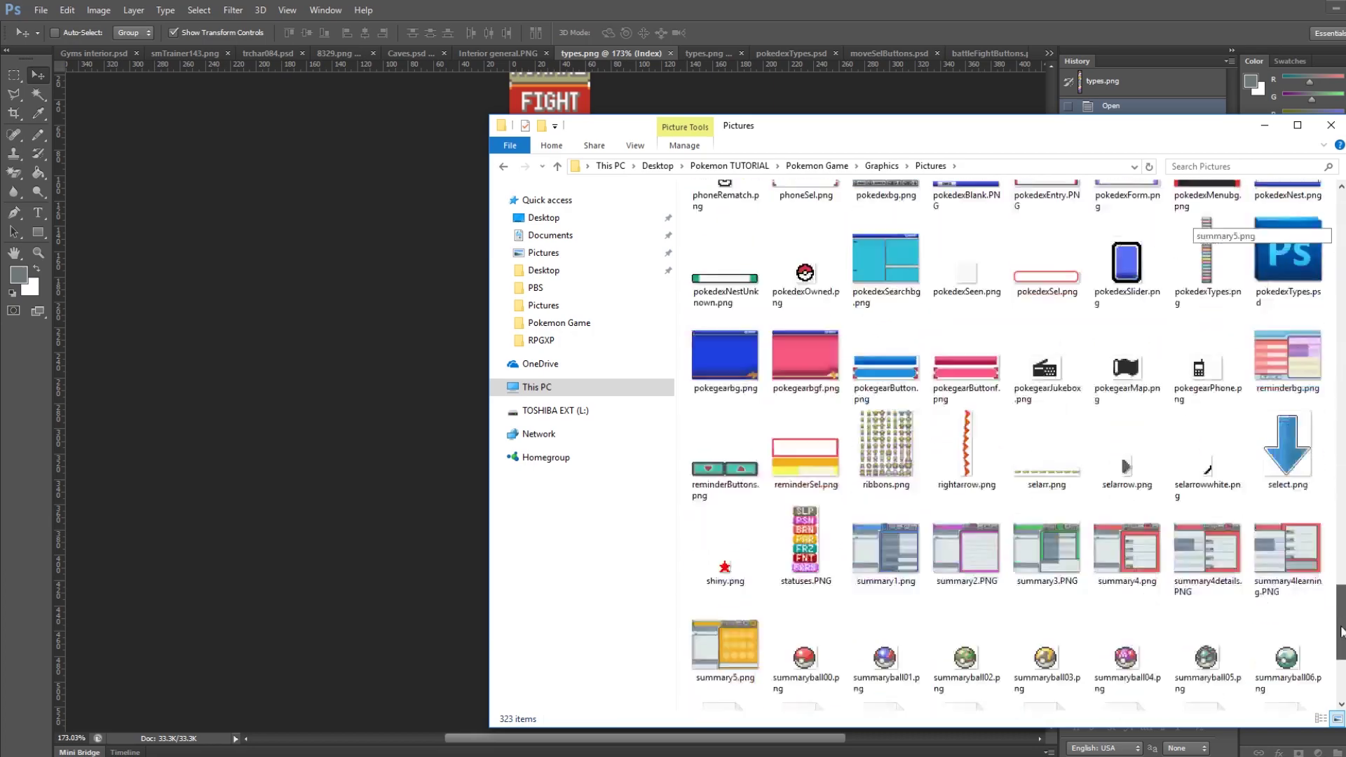
scroll(1018, 444, down, 1)
click(1288, 579)
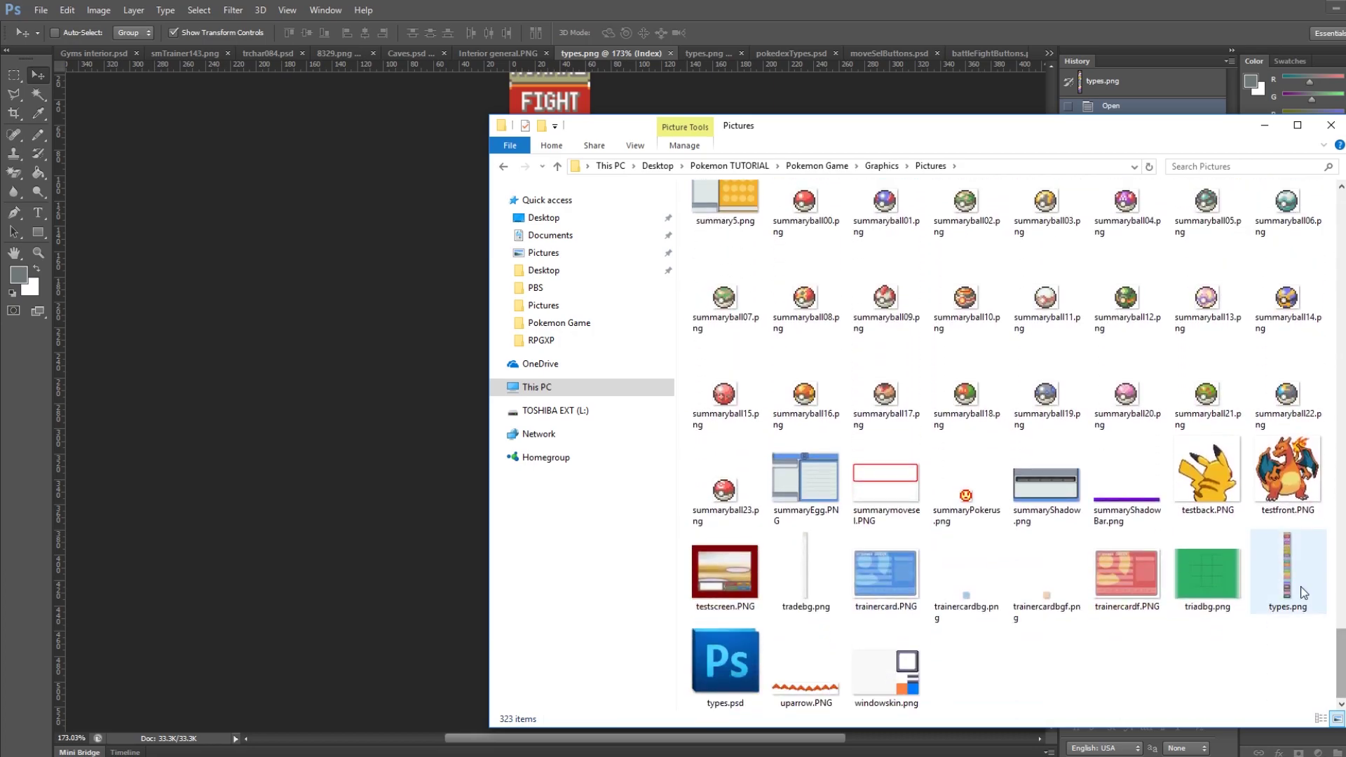
Scroll down the types.png label column in Photoshop to DRAGON, DARK and SHADOW.
click(419, 343)
scroll(1054, 350, up, 3)
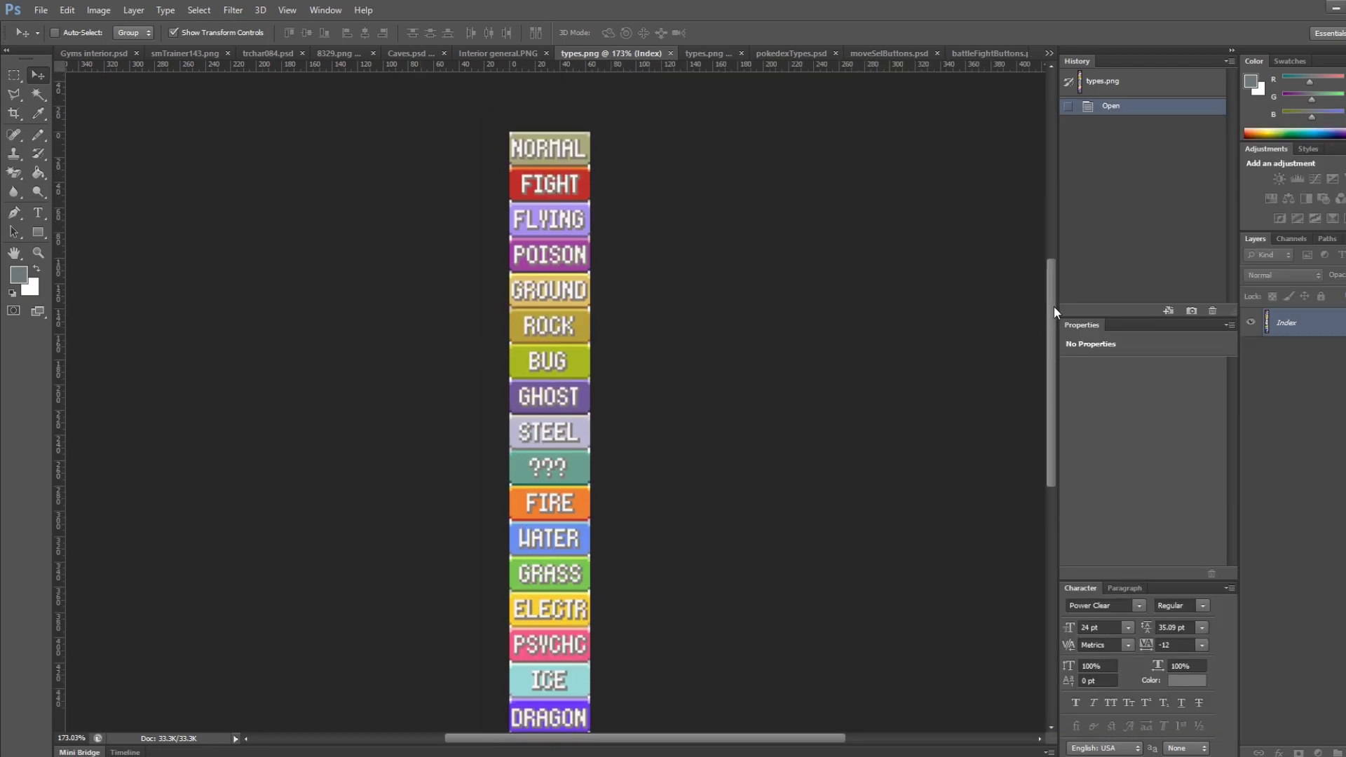
mouse_move(1053, 334)
mouse_down()
mouse_move(1053, 377)
mouse_move(1053, 343)
mouse_move(1053, 358)
mouse_up()
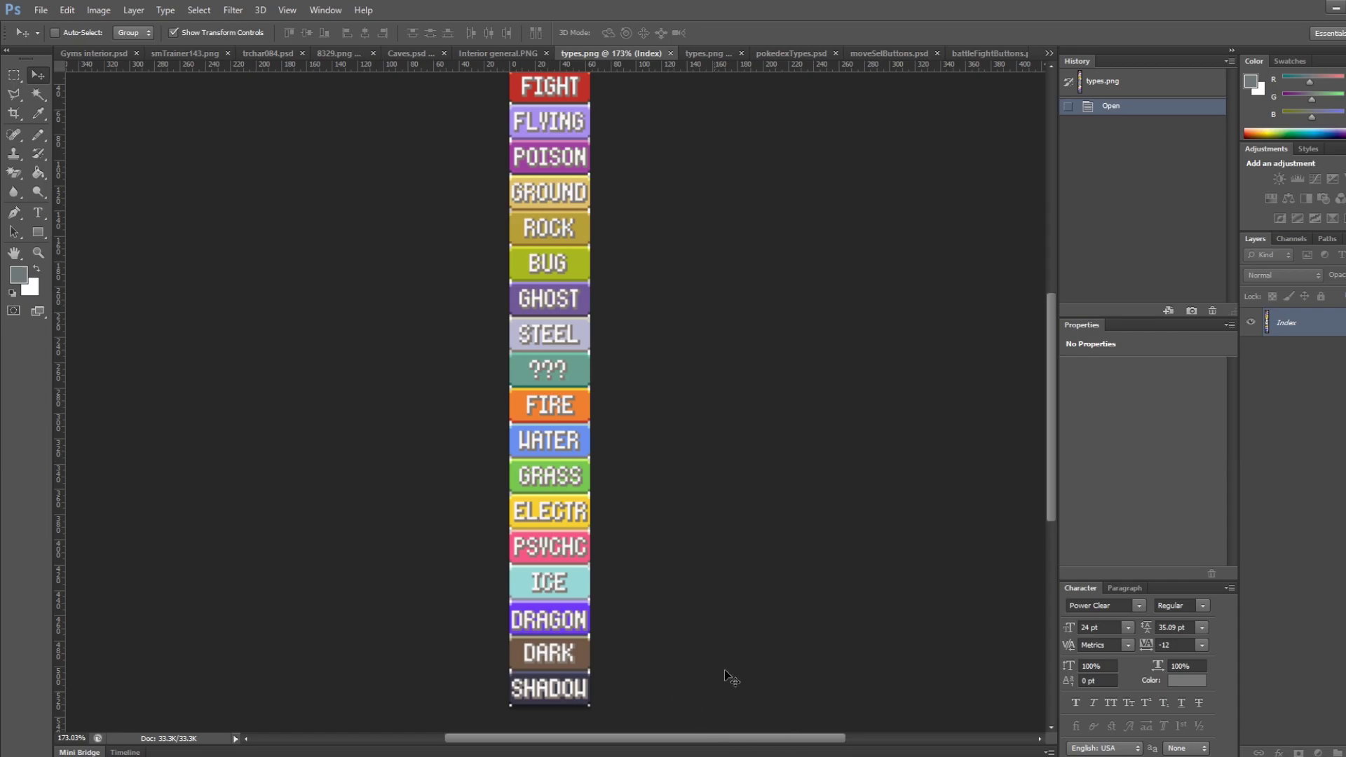
scroll(759, 594, down, 1)
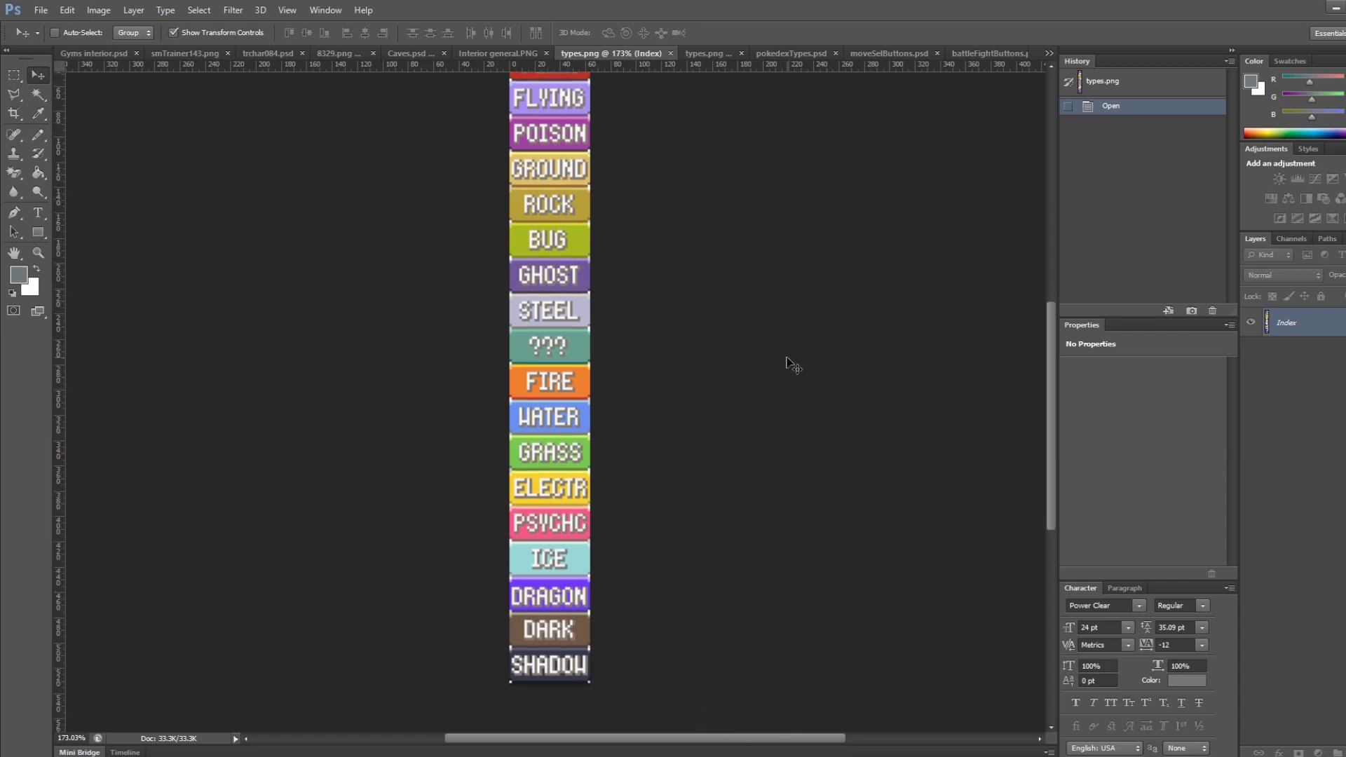
scroll(800, 343, down, 5)
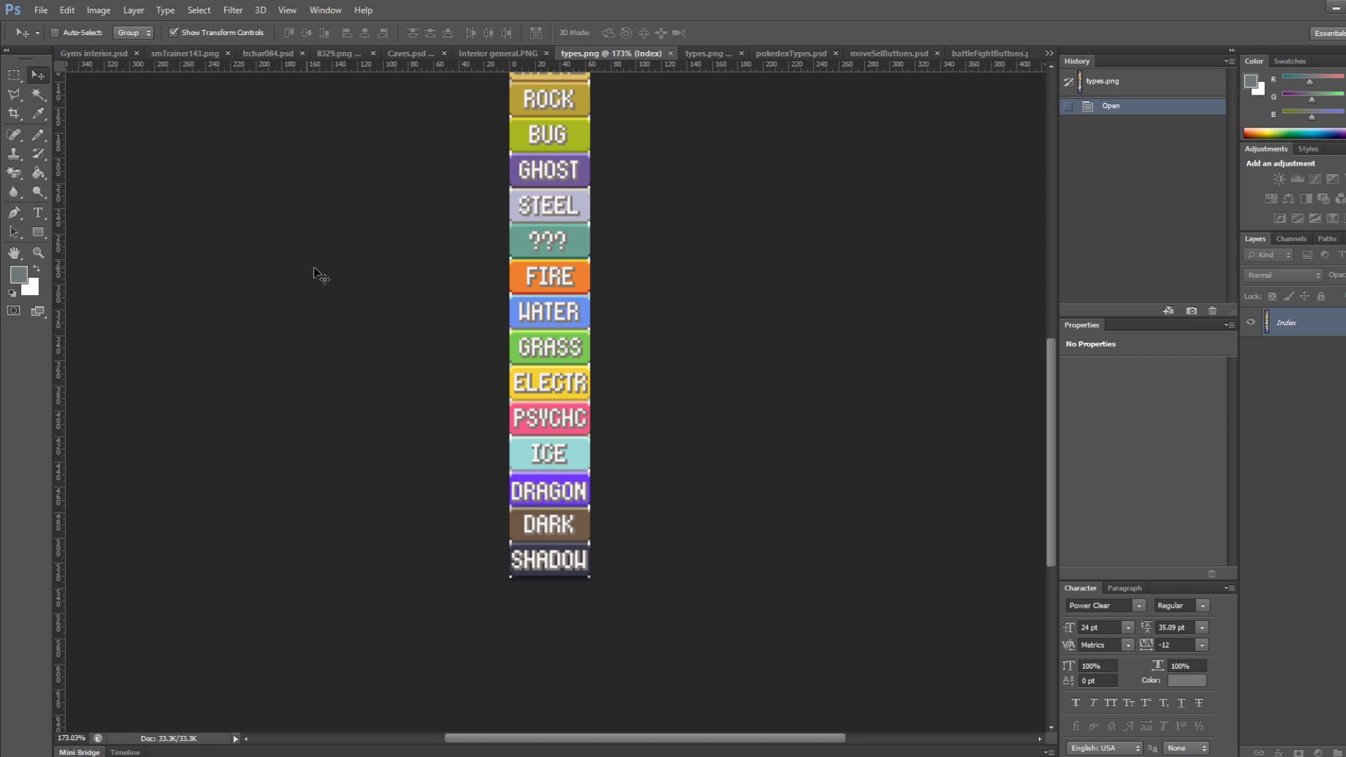
scroll(249, 246, down, 1)
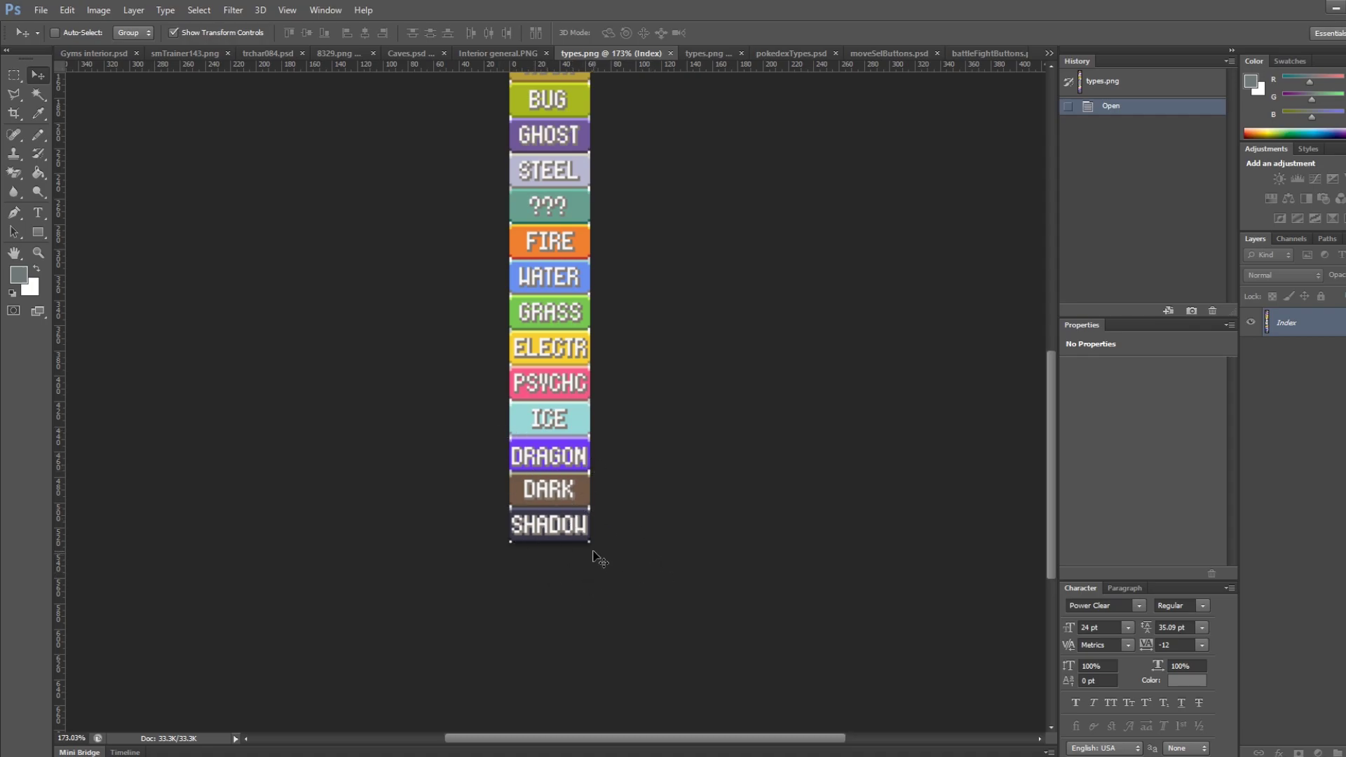
scroll(599, 582, down, 3)
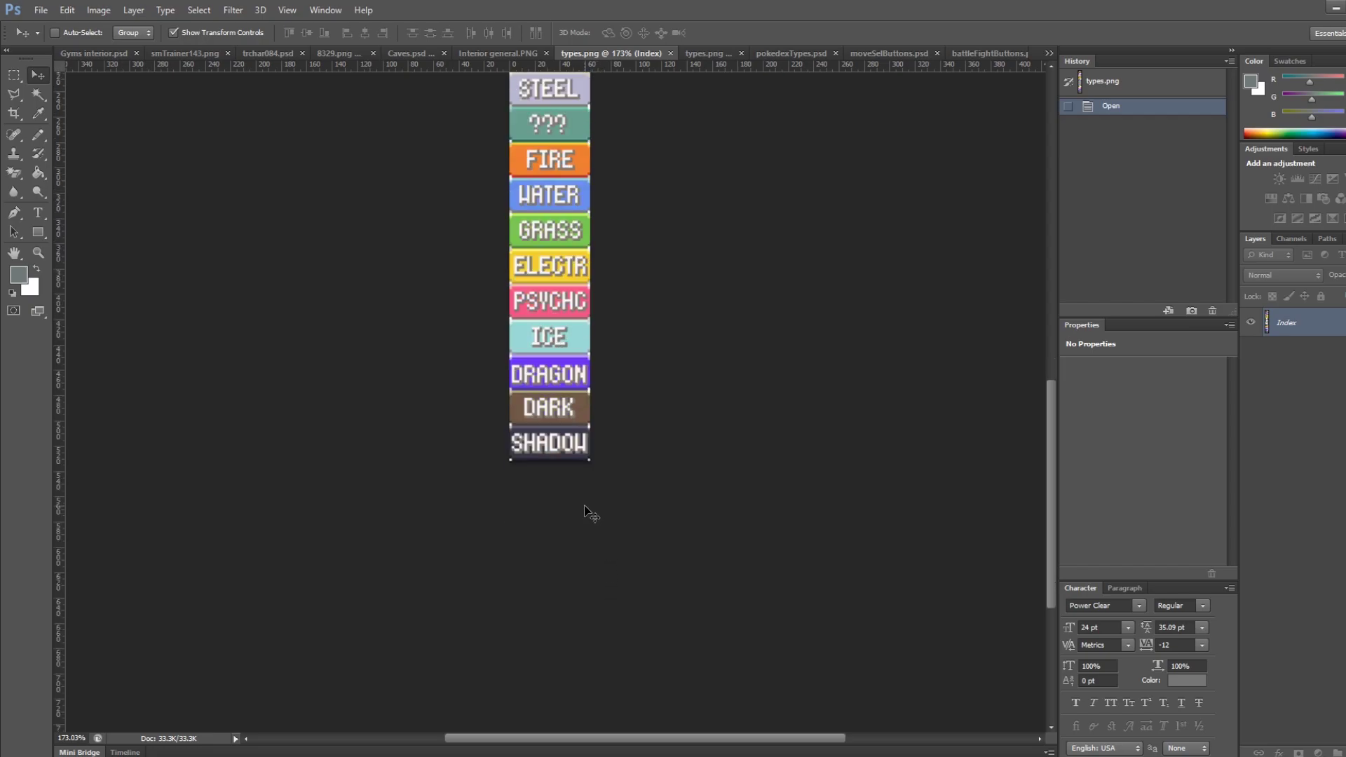
scroll(589, 514, down, 1)
alt+scroll(585, 508, up, 3)
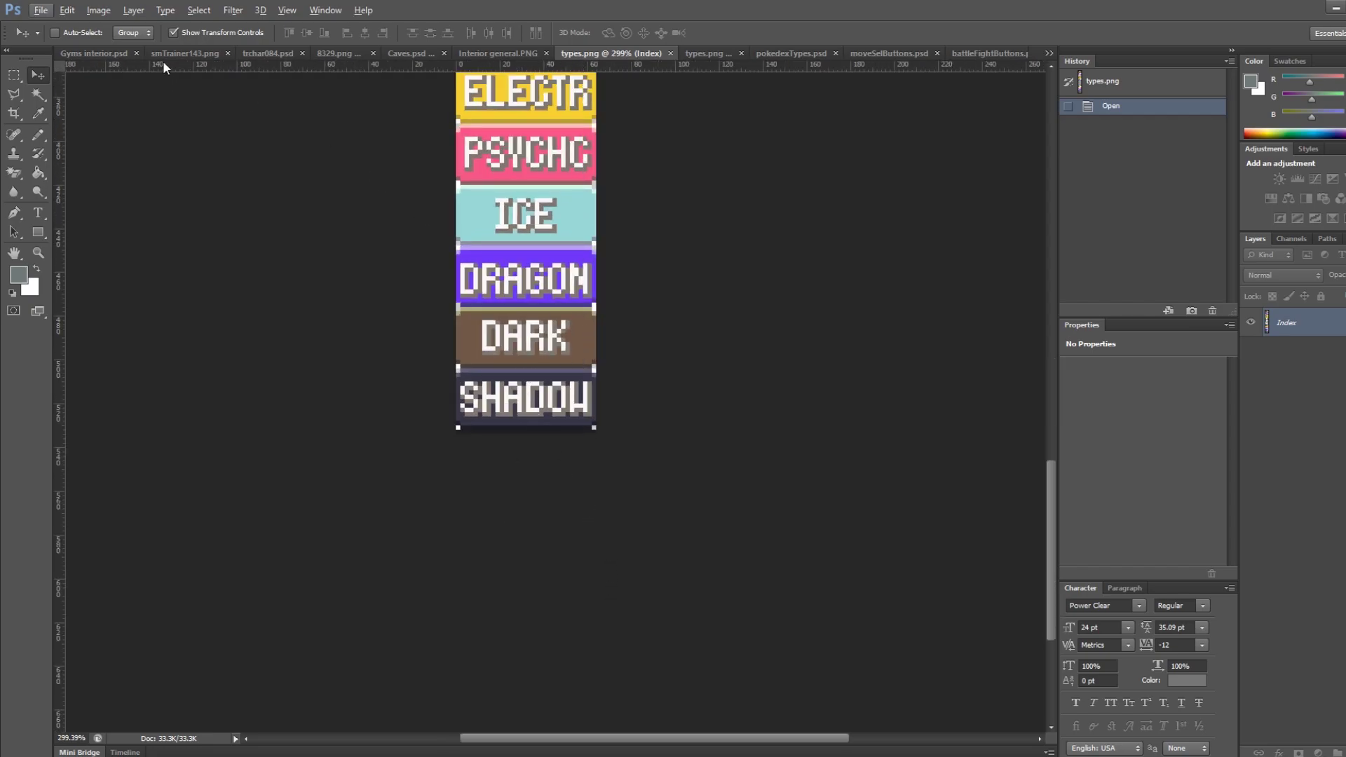
click(98, 10)
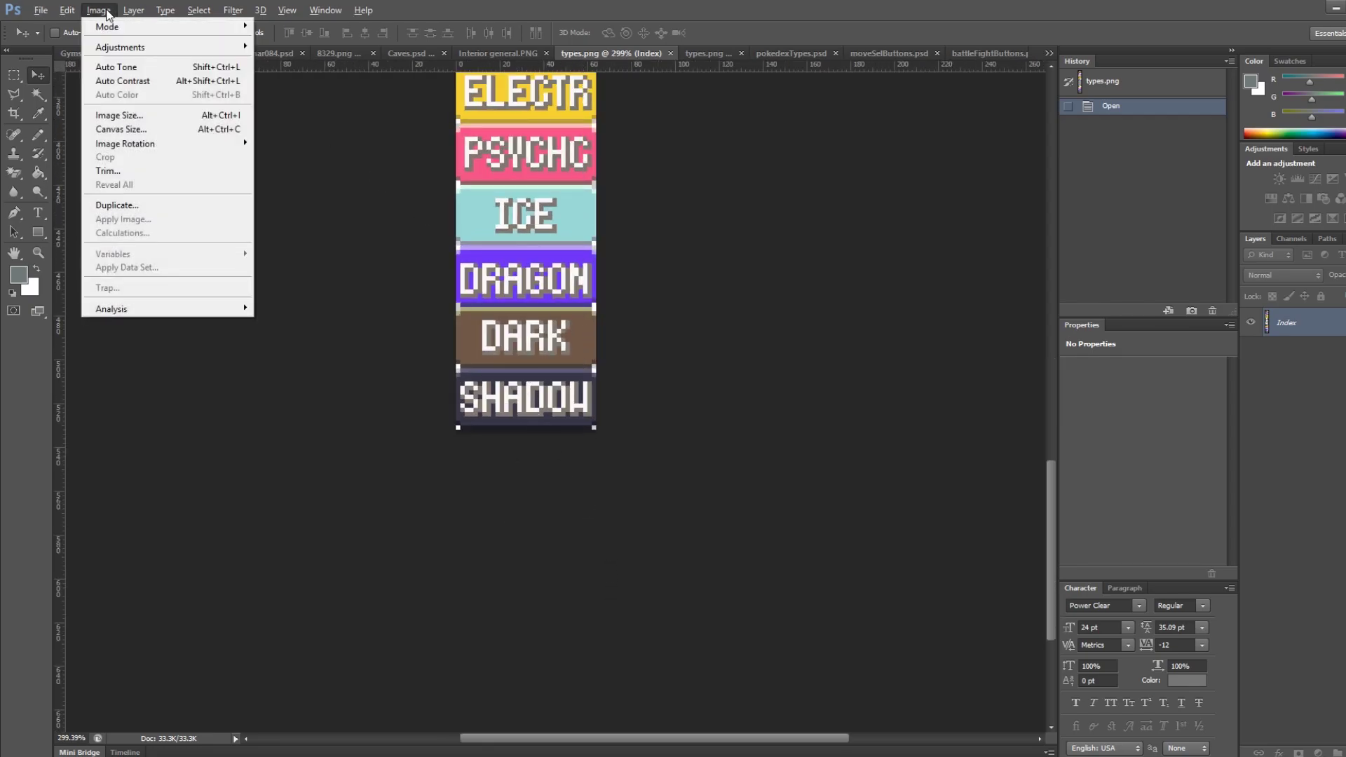
click(116, 131)
click(1076, 358)
key(m)
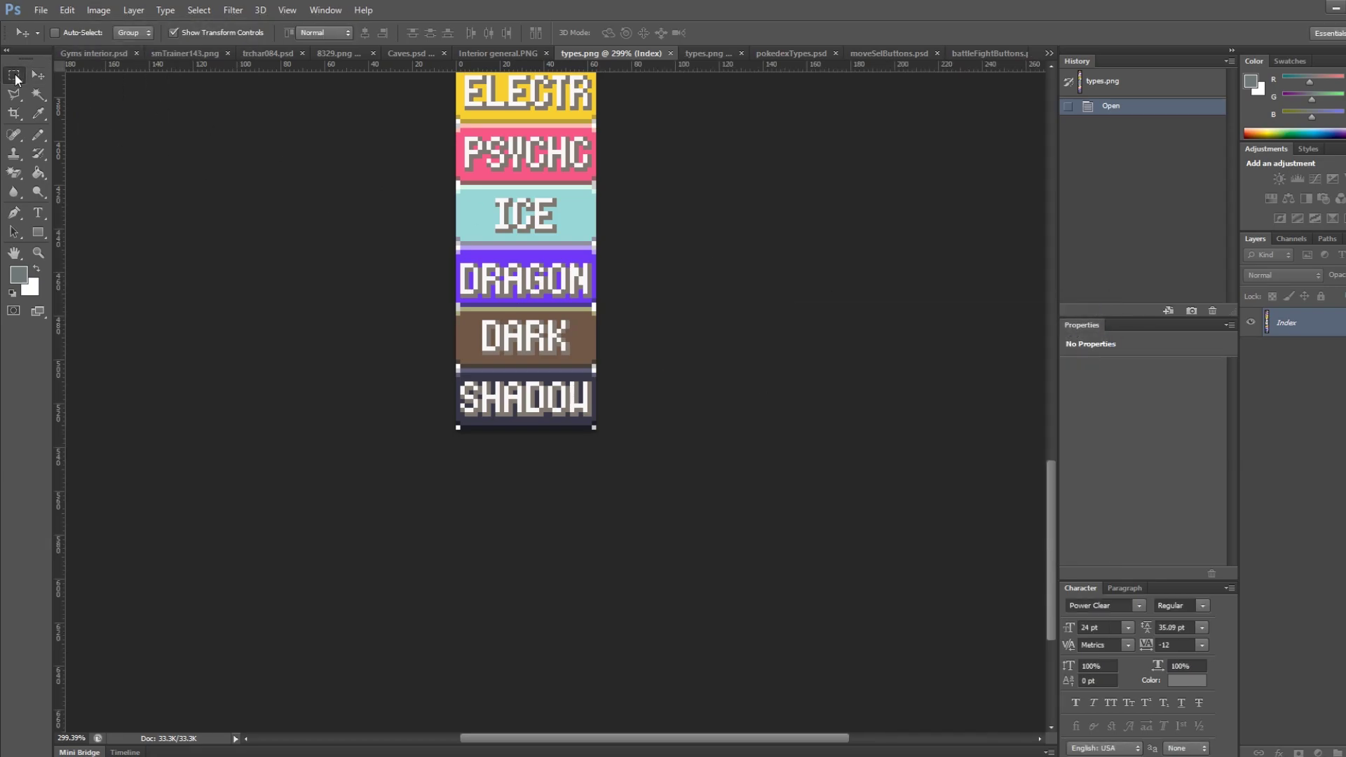
alt+scroll(471, 471, up, 2)
alt+scroll(471, 470, up, 3)
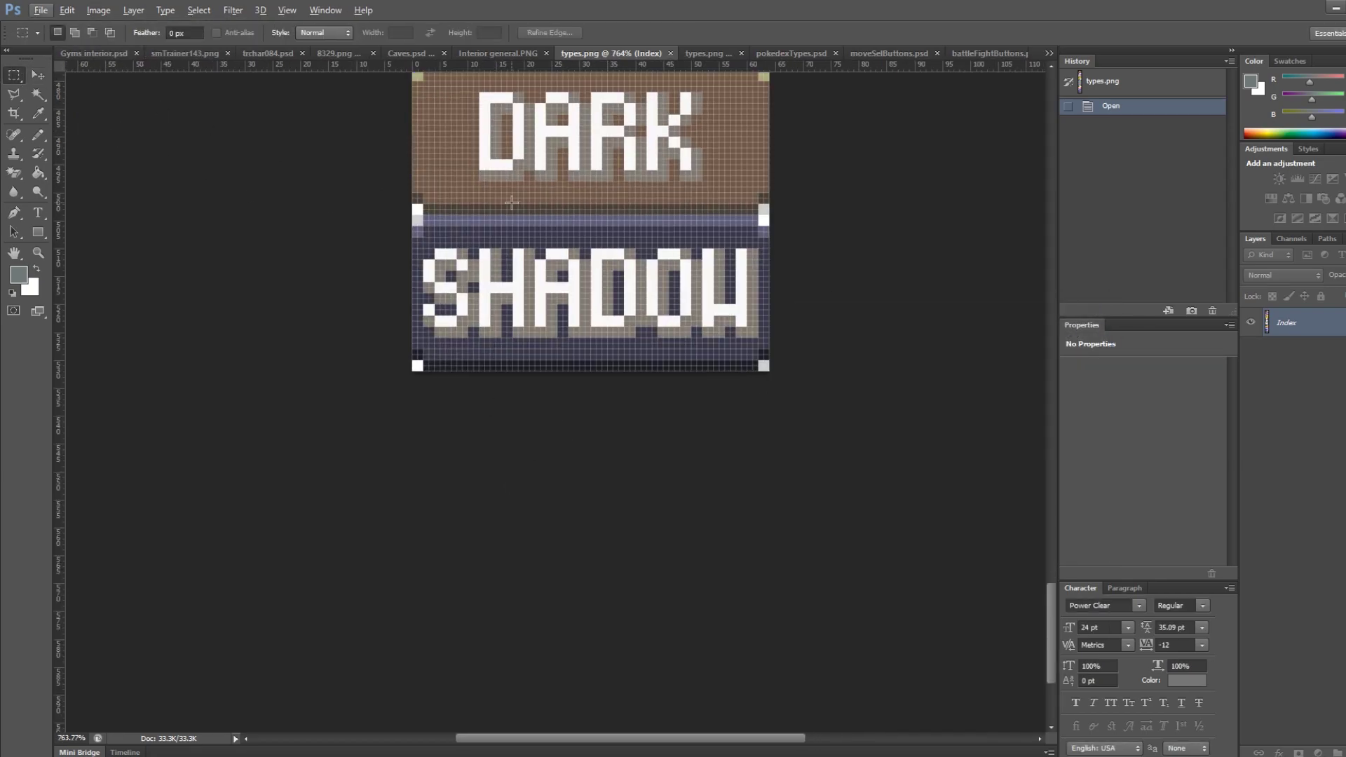
drag(768, 370, 401, 214)
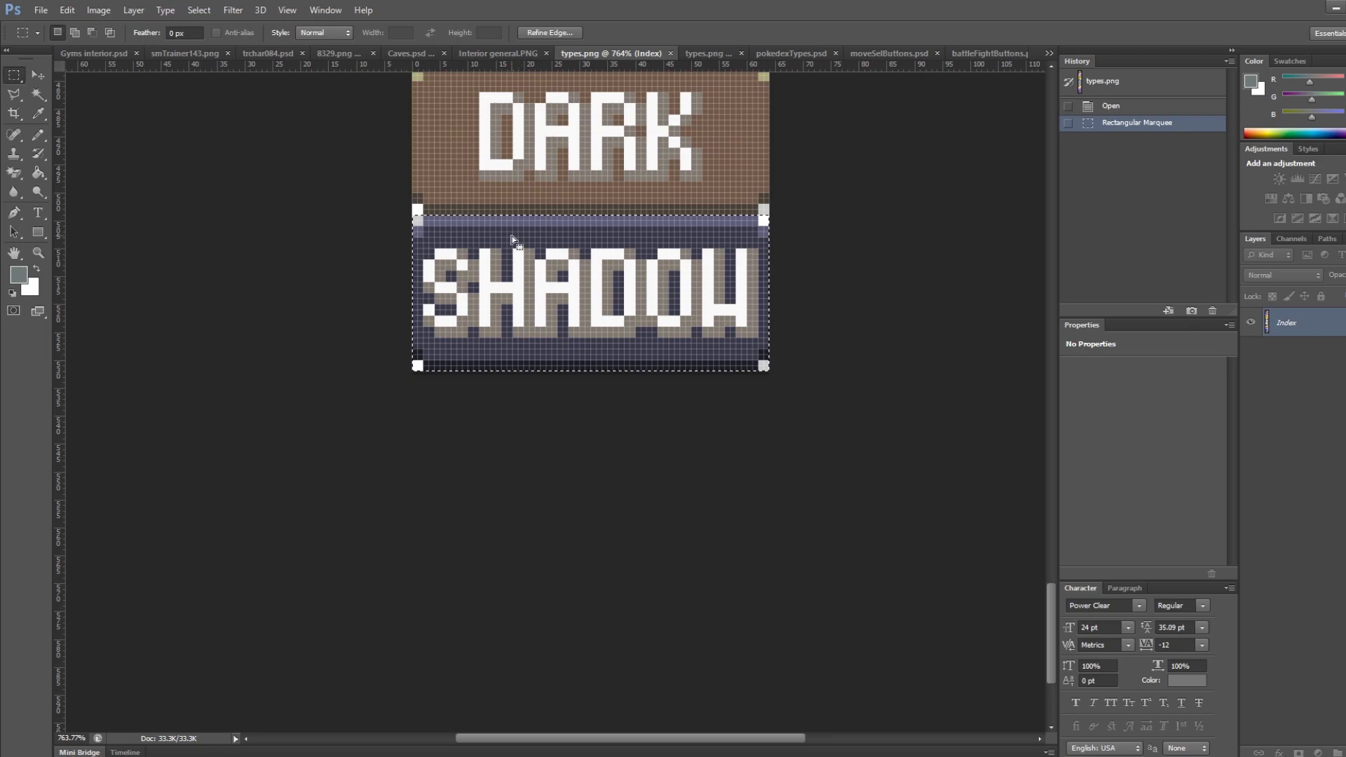
click(399, 233)
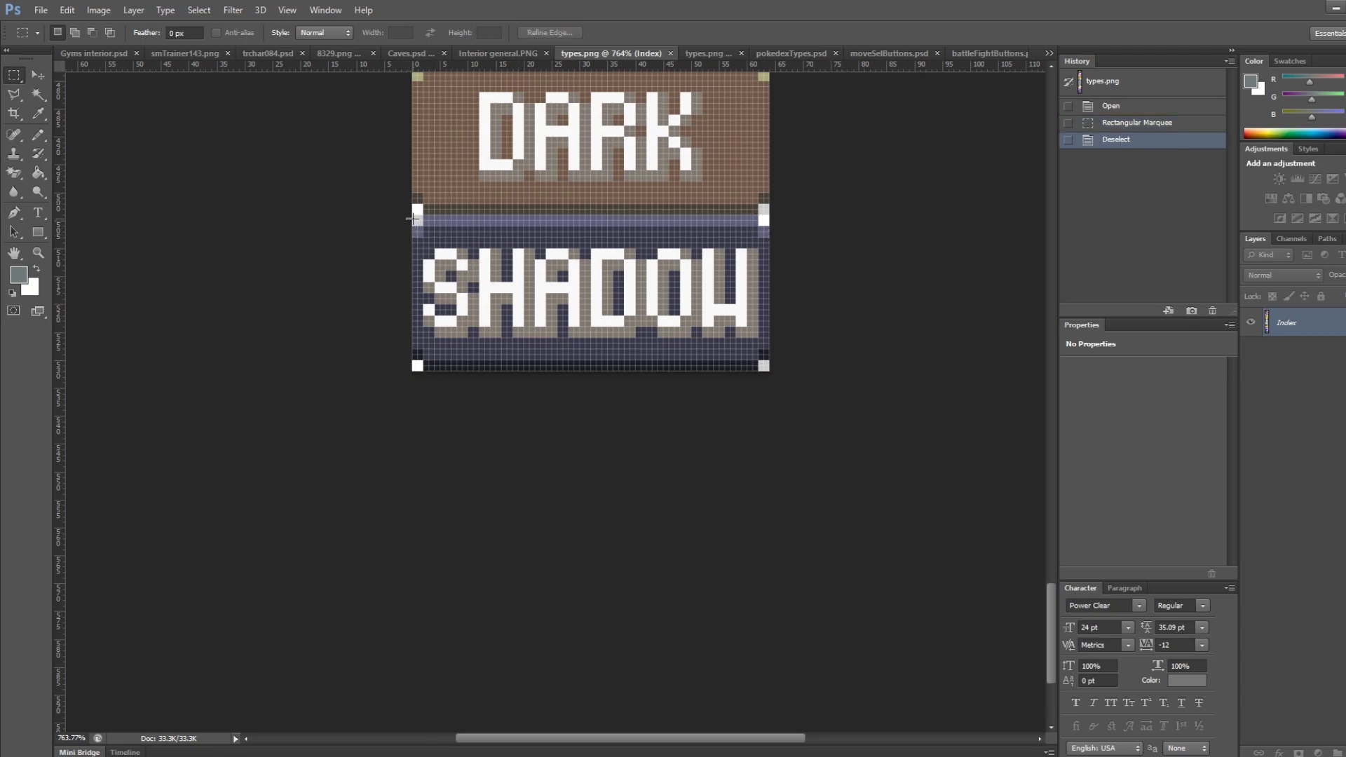
drag(414, 221, 768, 380)
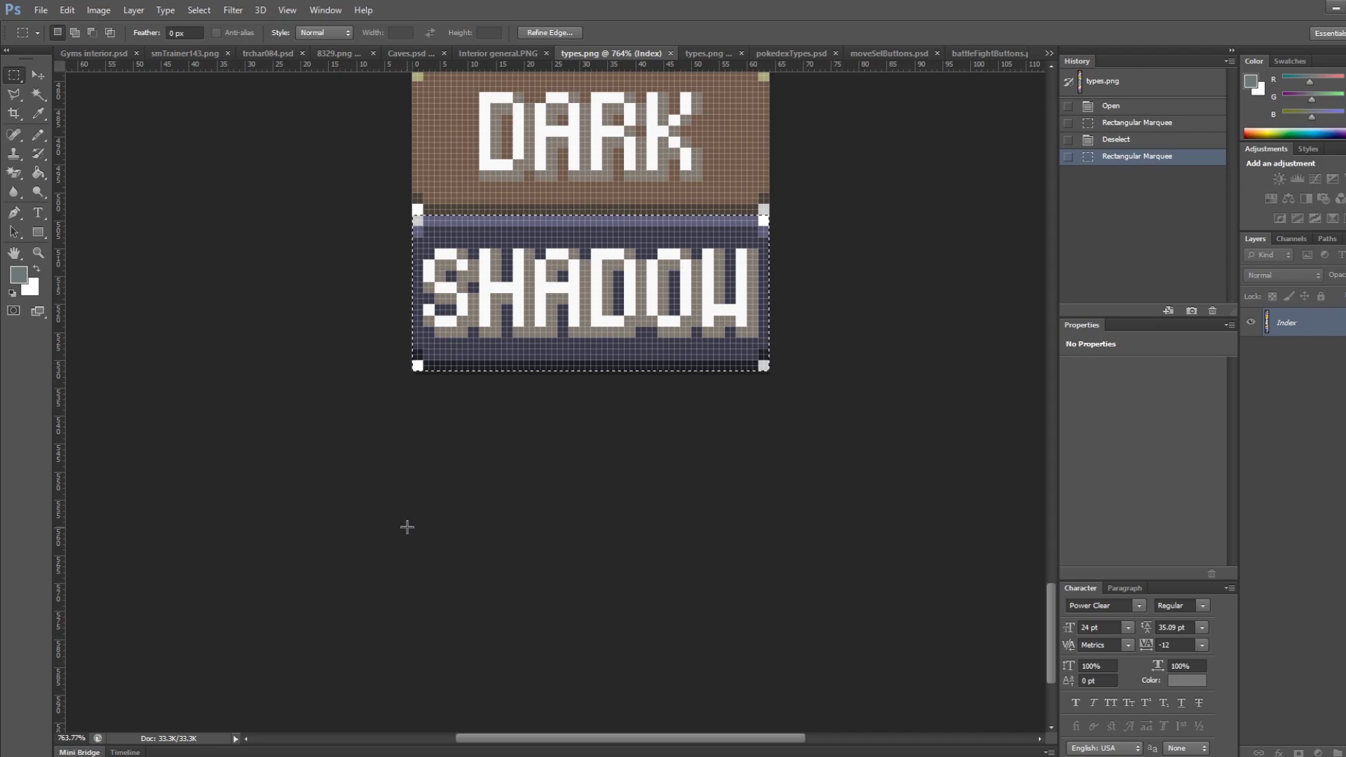
scroll(787, 364, down, 2)
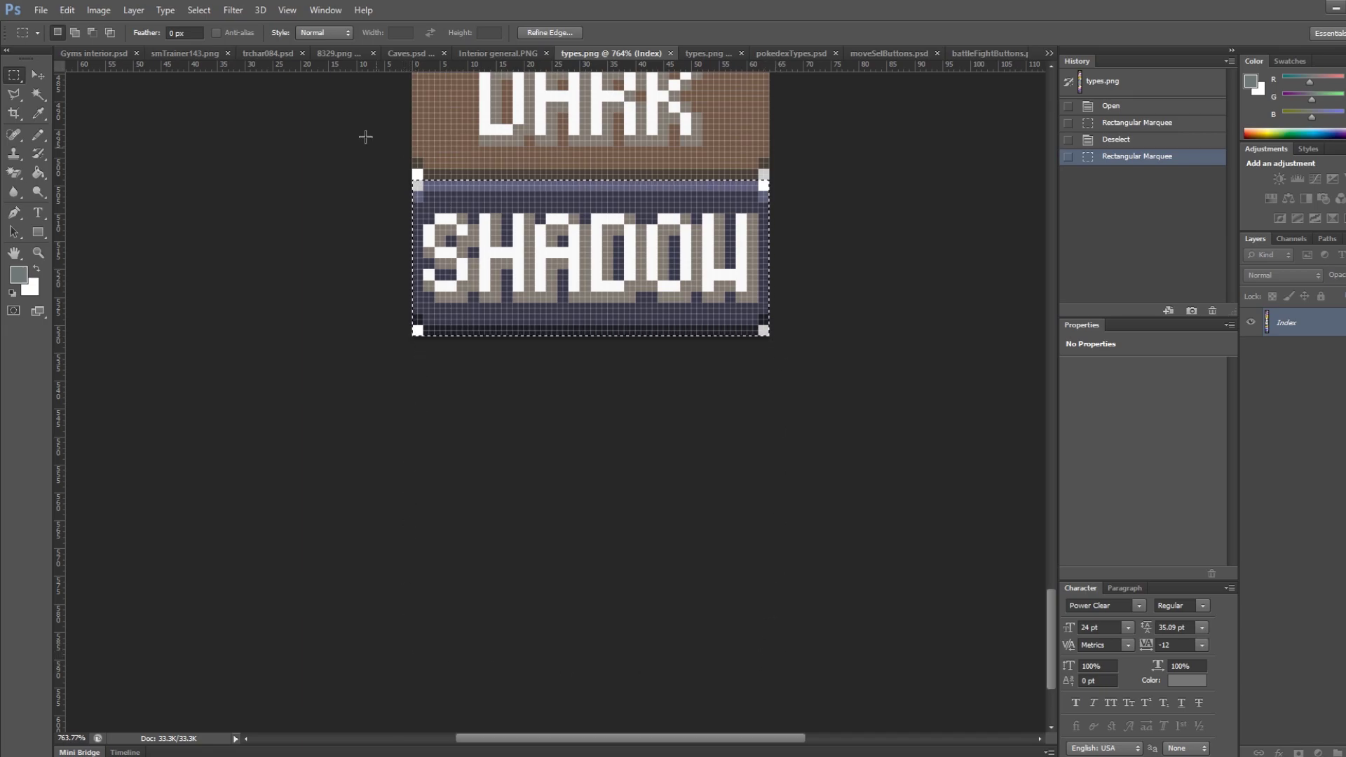
click(324, 412)
Set Canvas Size height to 588 pixels with a top-centre anchor.
click(98, 10)
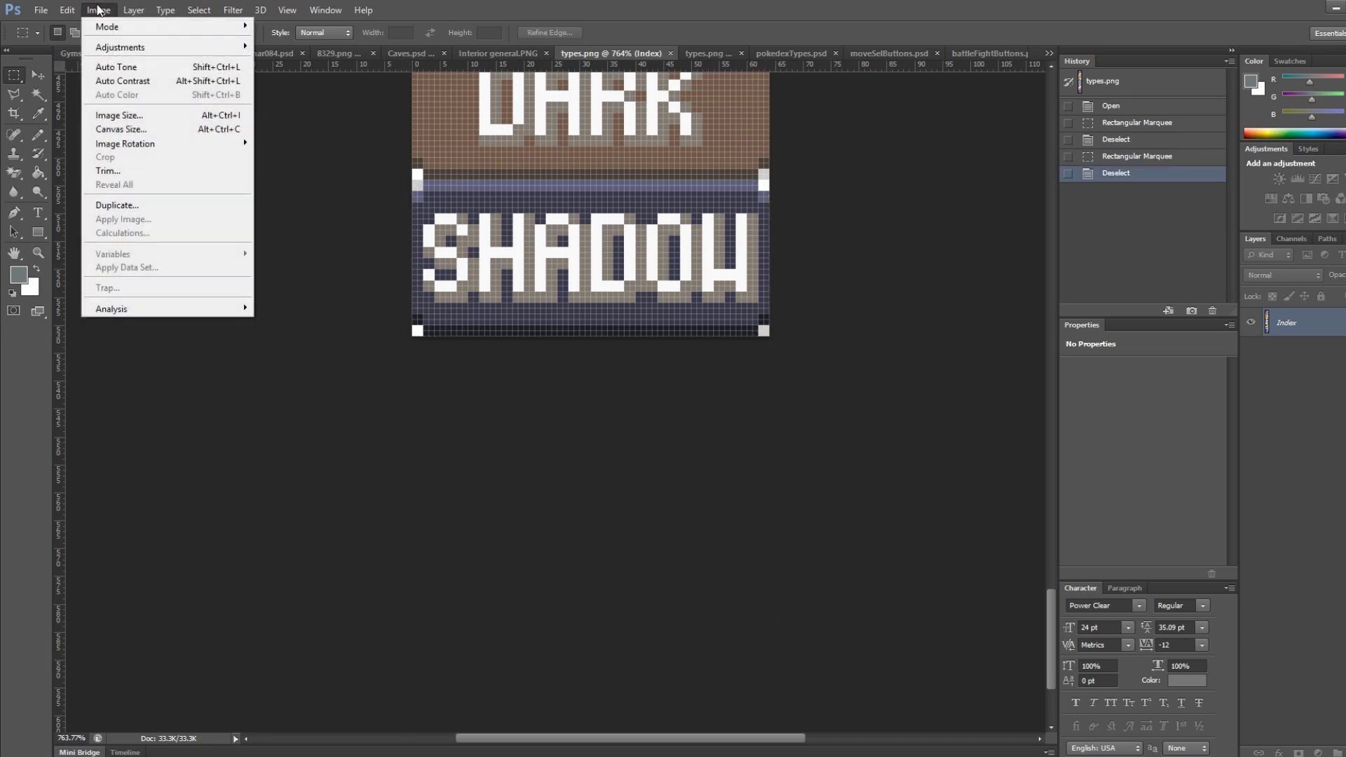
click(116, 130)
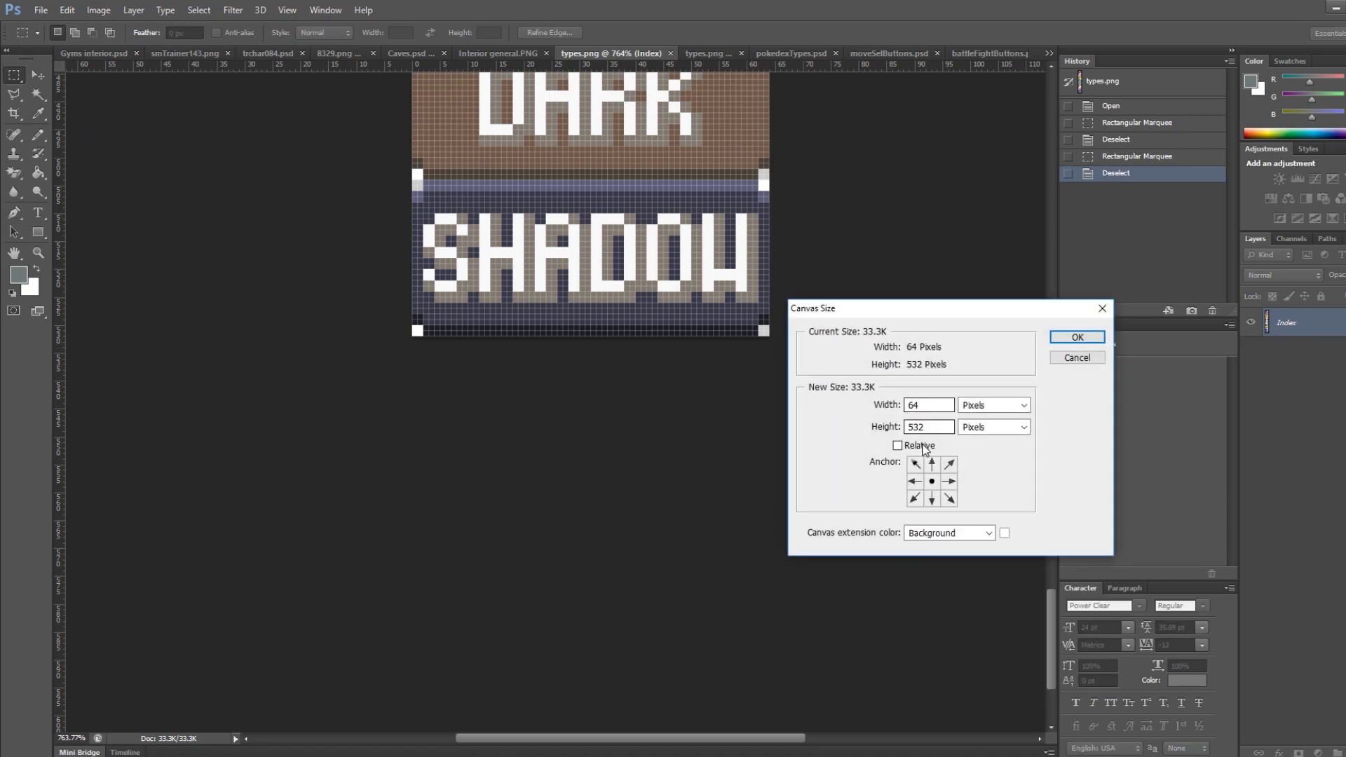
click(931, 464)
drag(932, 427, 913, 427)
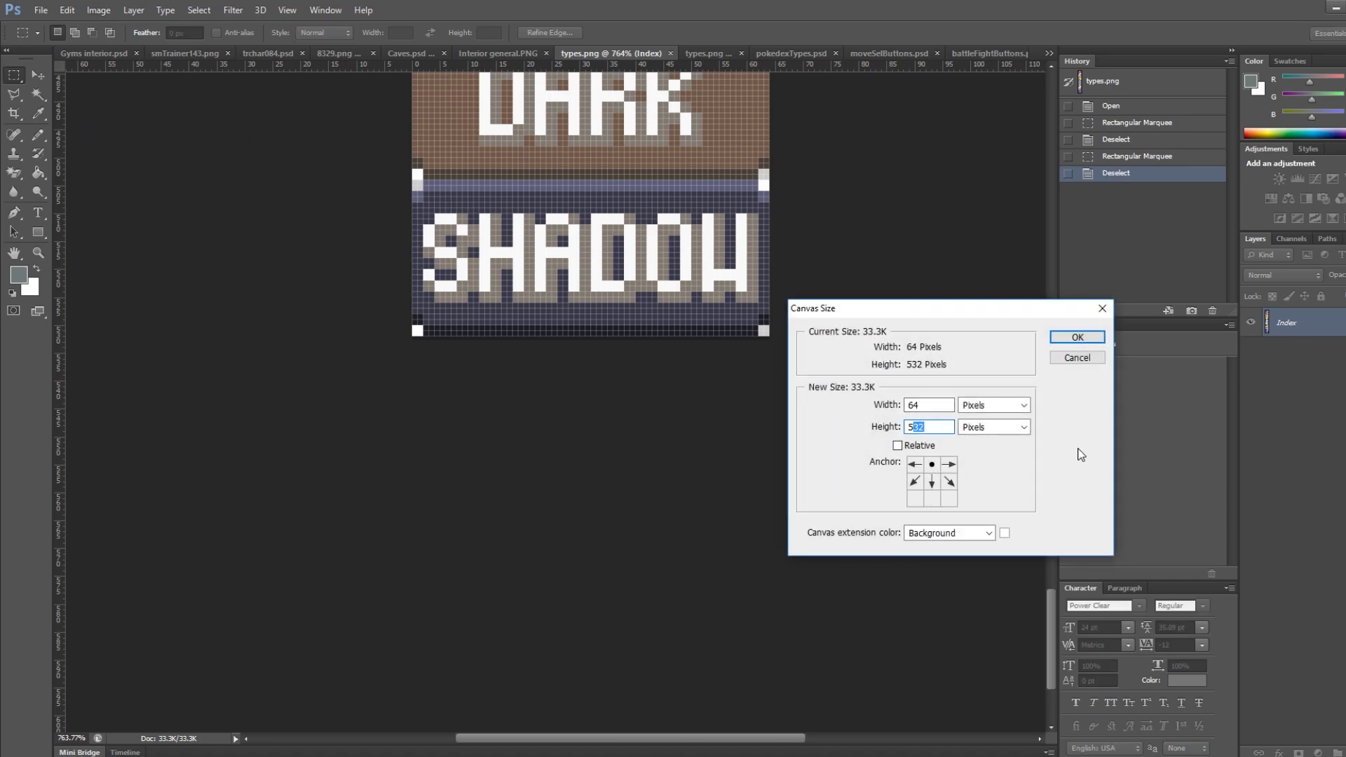
text(88)
click(1055, 337)
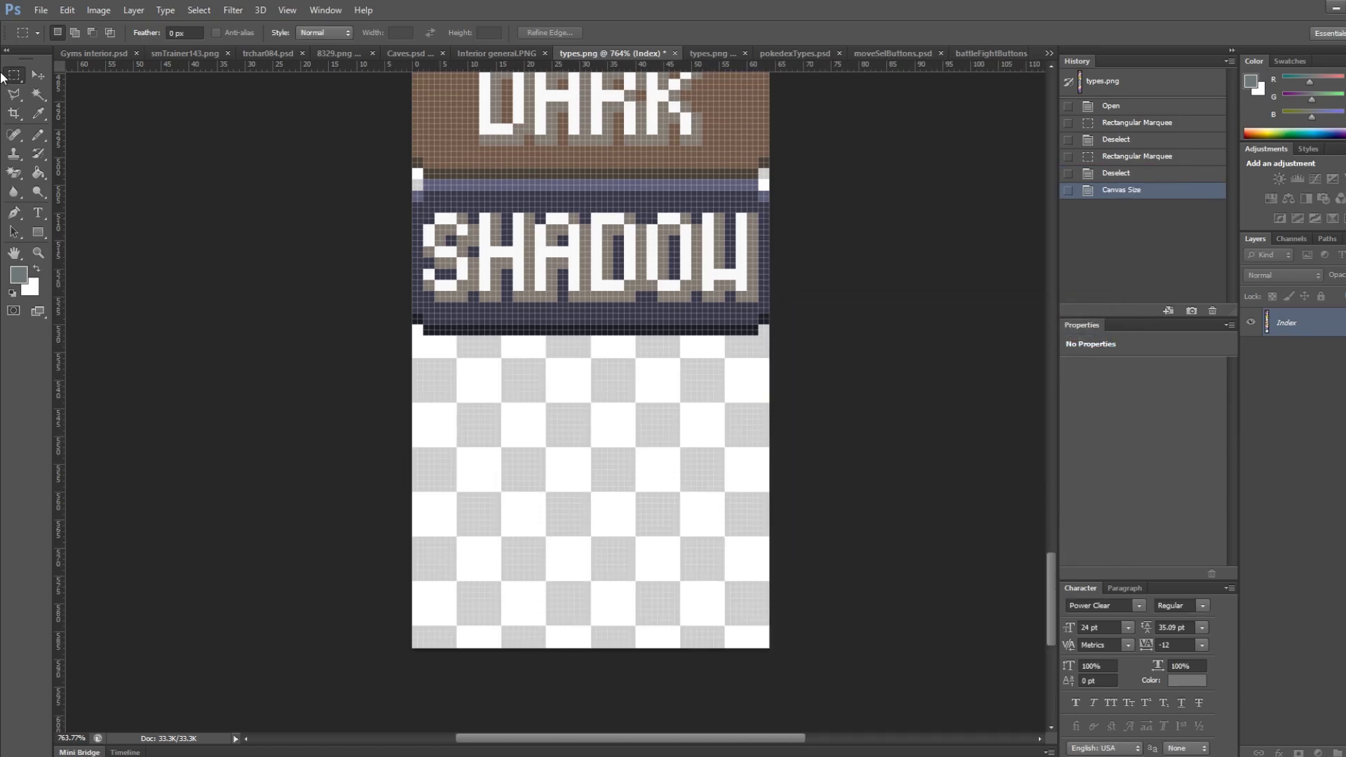
Marquee a label-sized area in the new space below SHADOW, then deselect.
drag(411, 337, 556, 407)
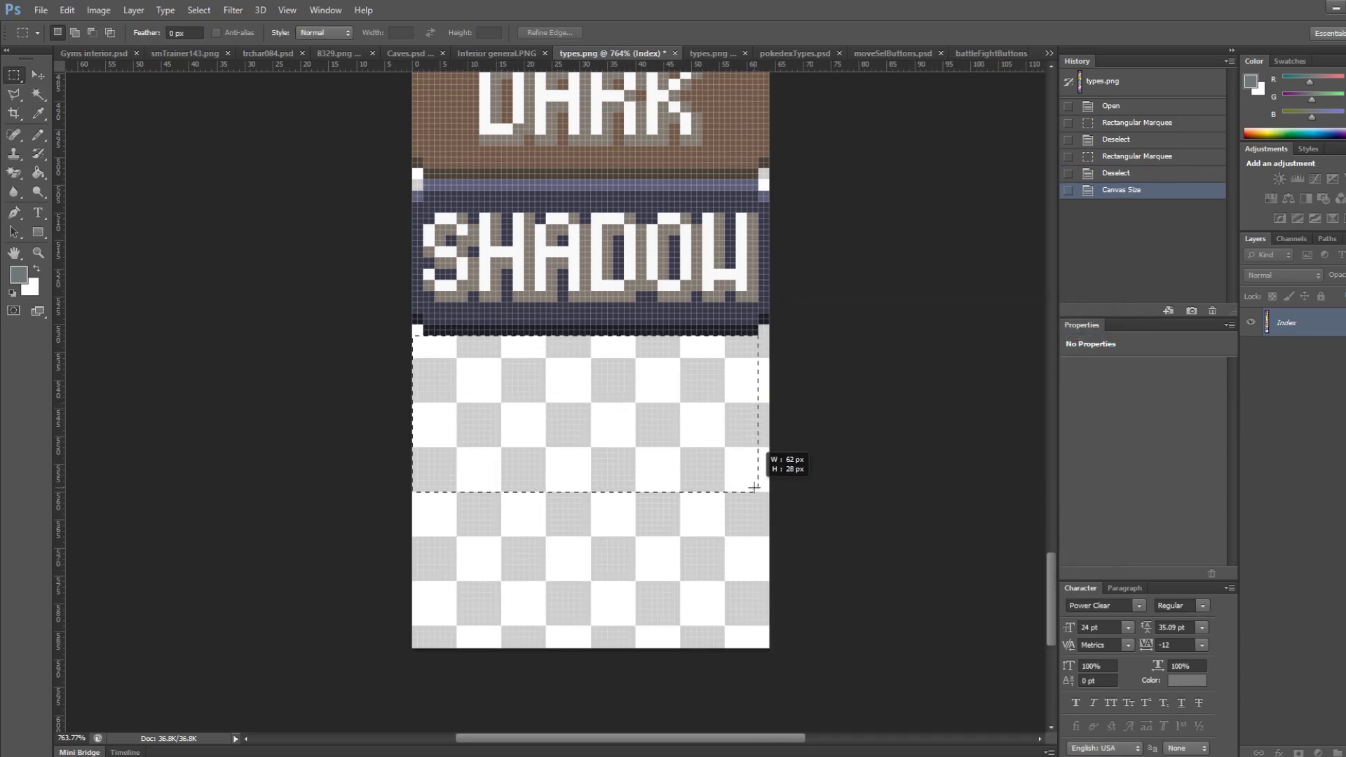
mouse_move(754, 487)
mouse_down()
mouse_move(764, 467)
mouse_move(768, 487)
mouse_up()
click(893, 399)
alt+scroll(671, 469, down, 2)
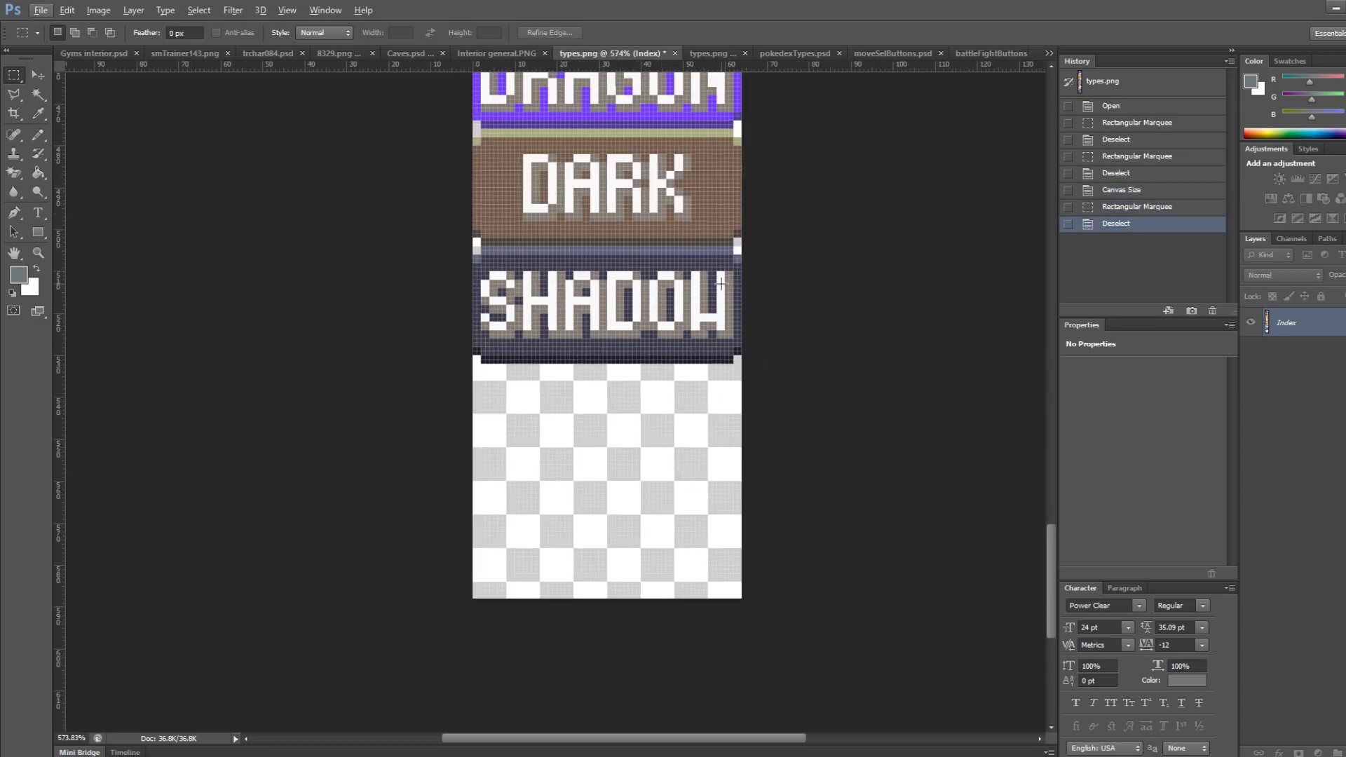
click(710, 56)
alt+scroll(499, 583, up, 3)
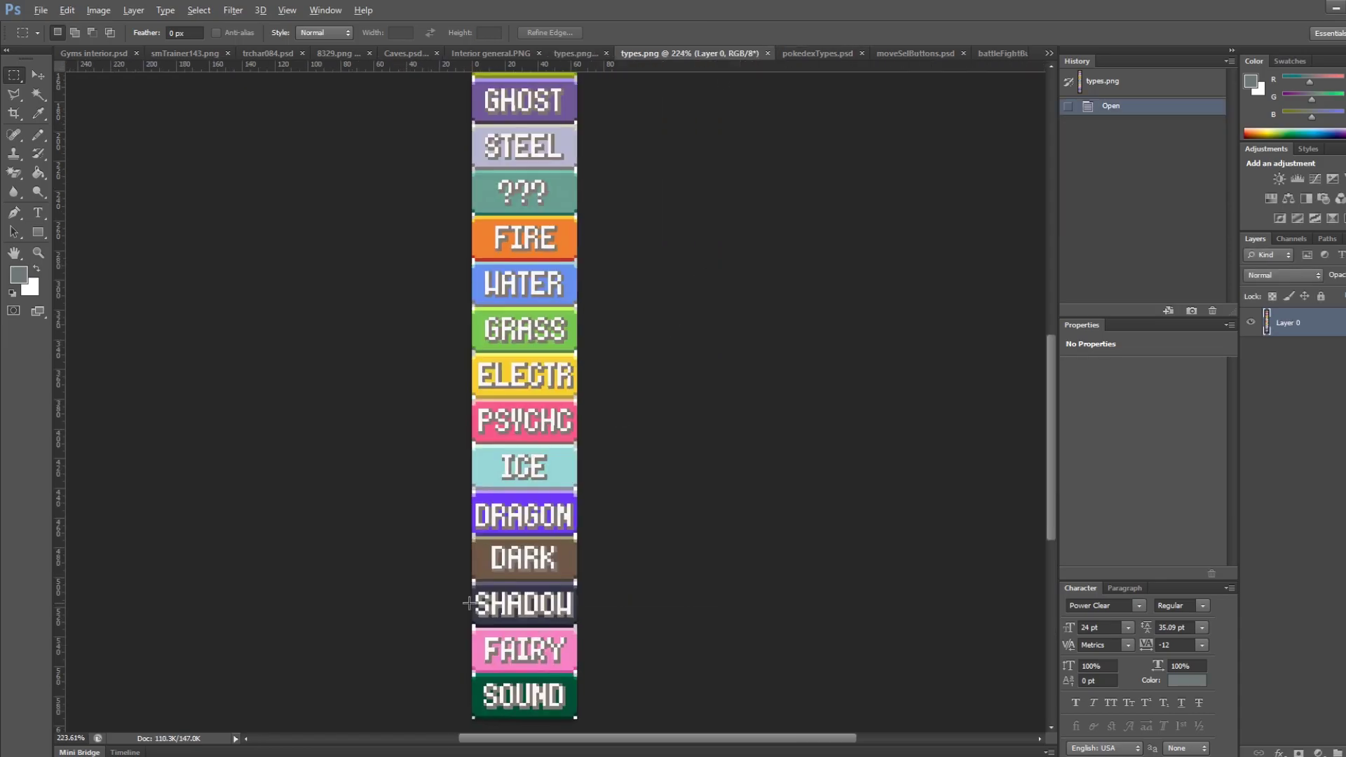
scroll(499, 583, down, 5)
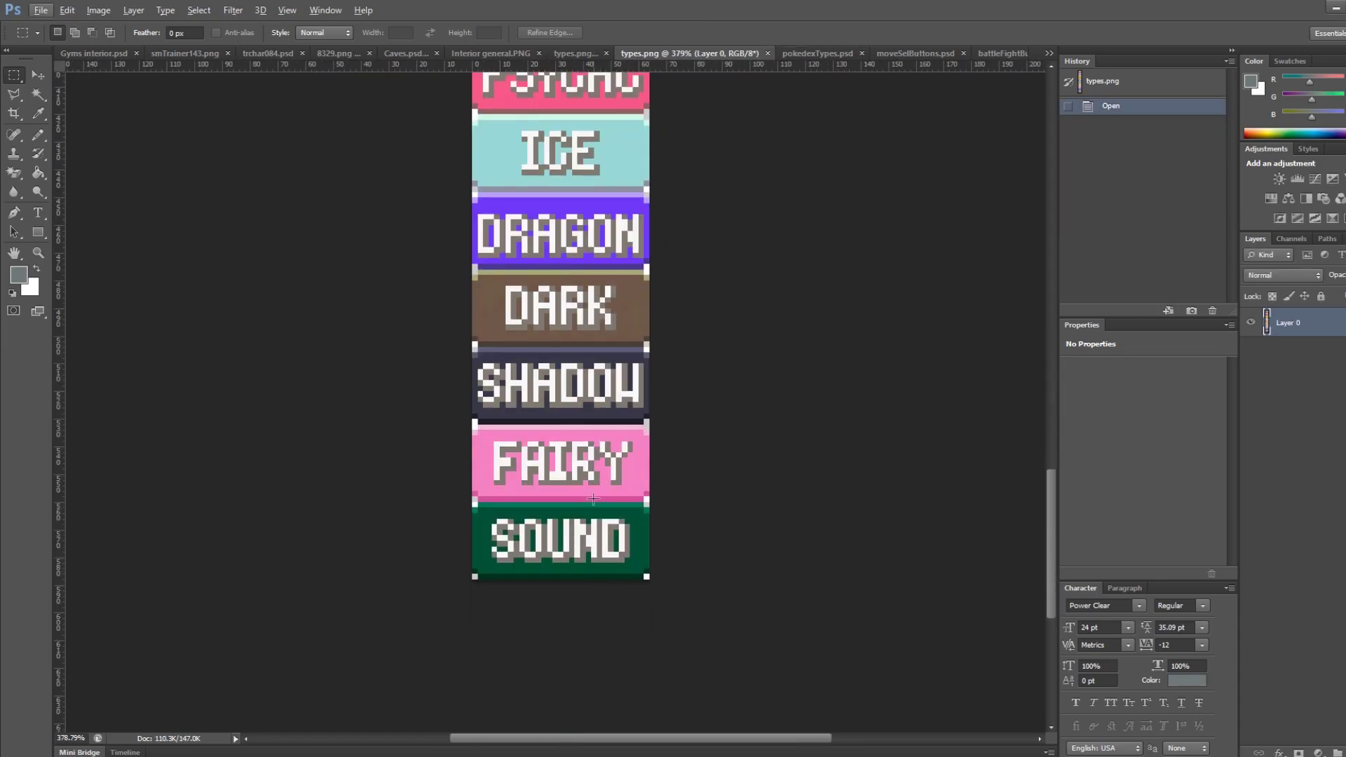
alt+scroll(556, 579, up, 2)
alt+scroll(556, 579, up, 2)
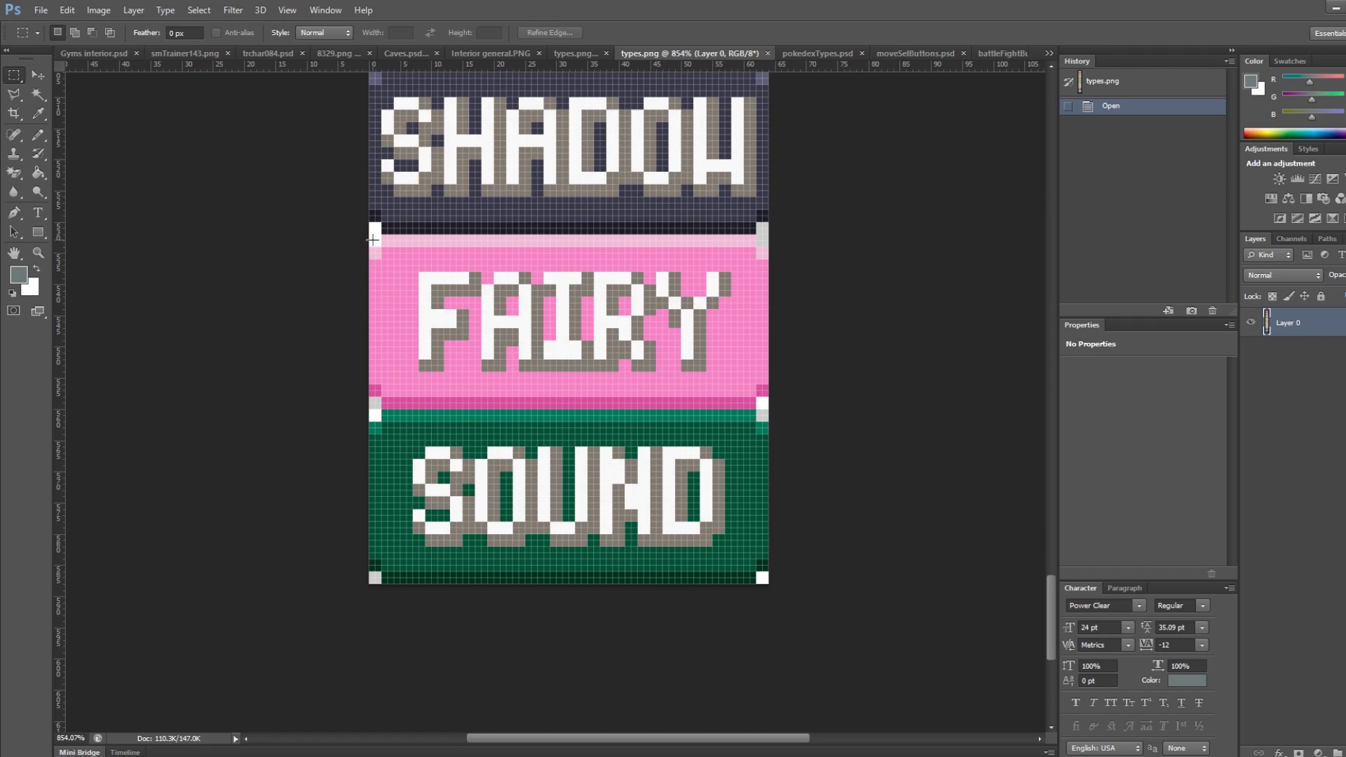
drag(371, 235, 783, 406)
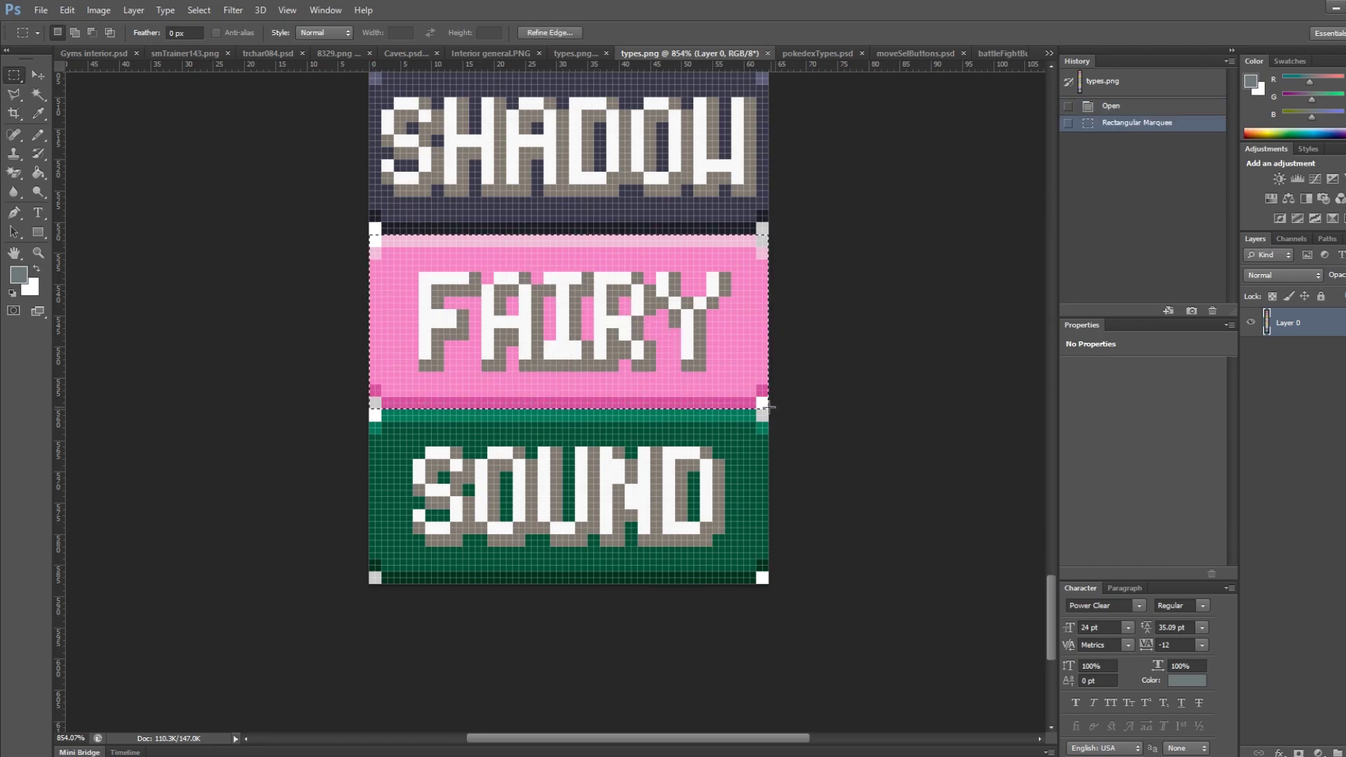
click(476, 524)
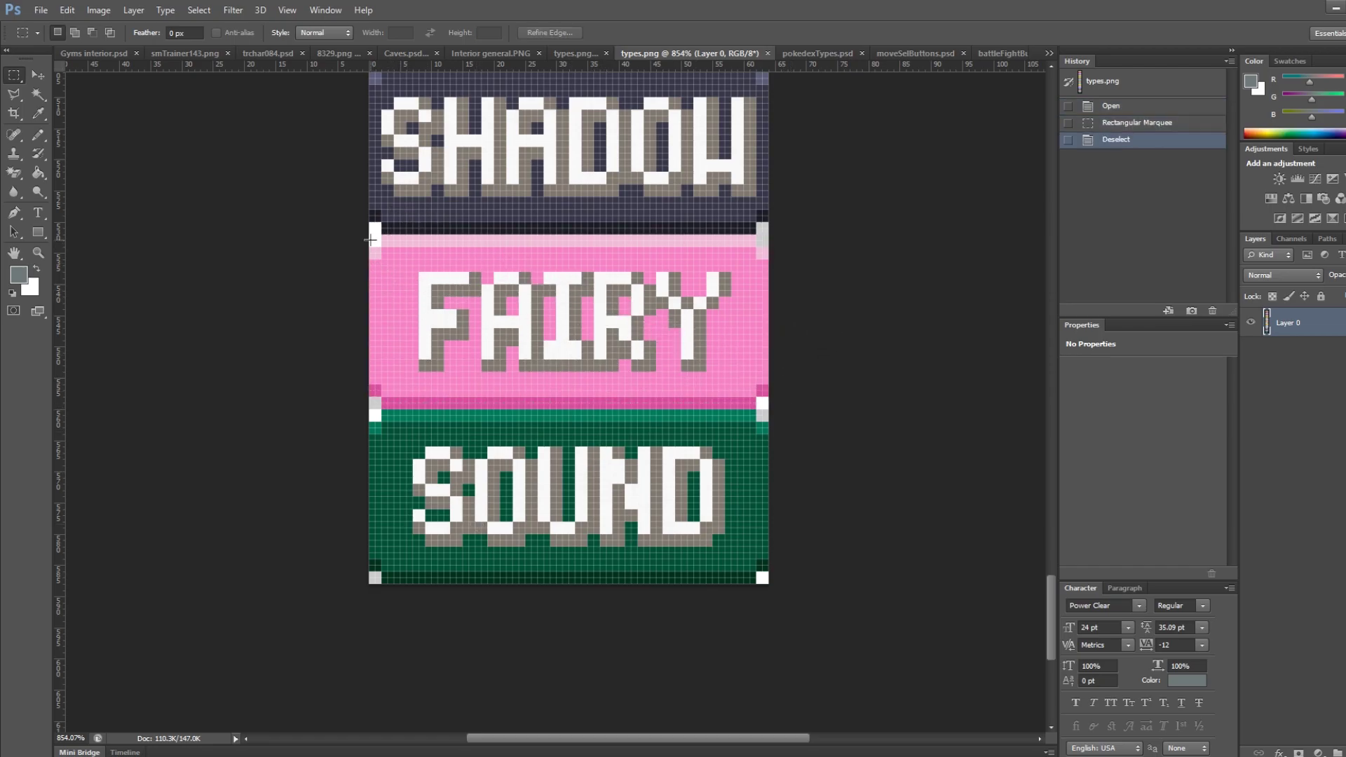
drag(371, 235, 774, 406)
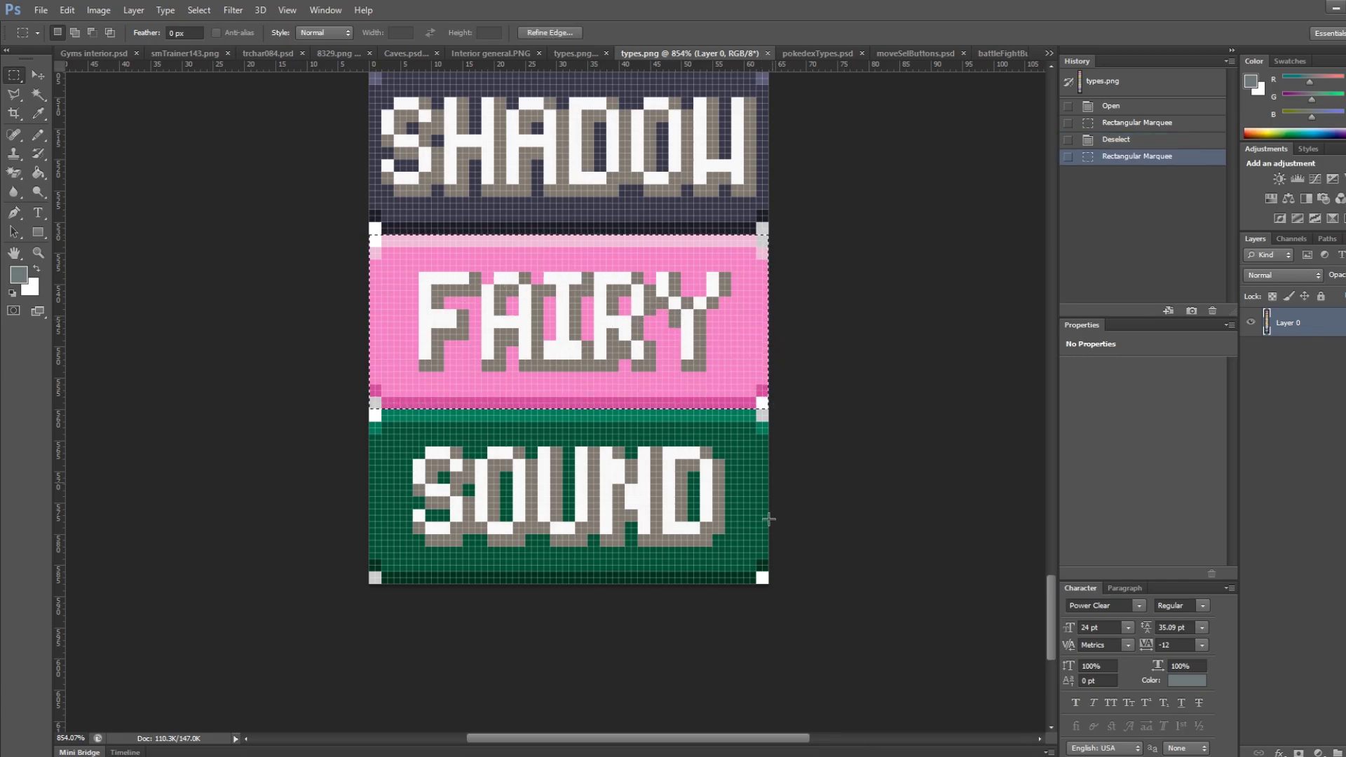
click(768, 529)
drag(769, 583, 319, 416)
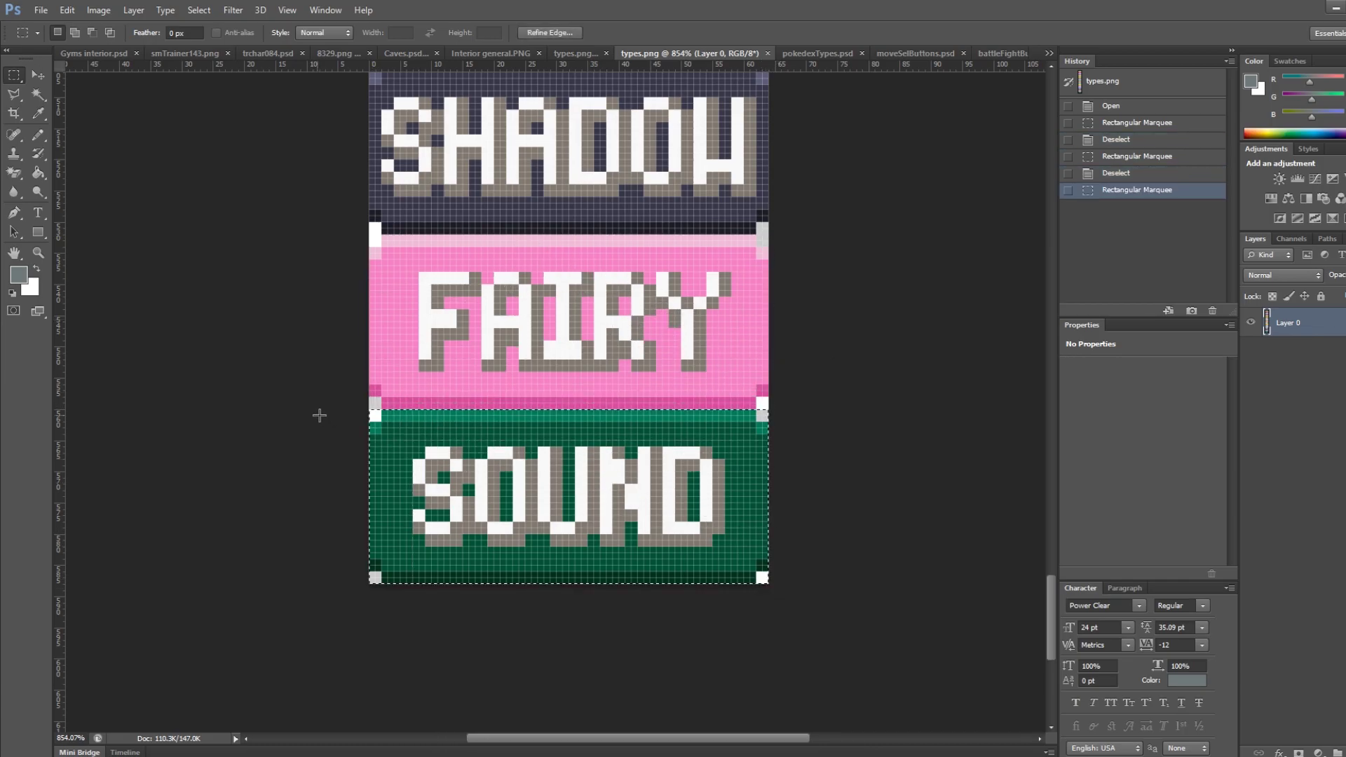
click(639, 495)
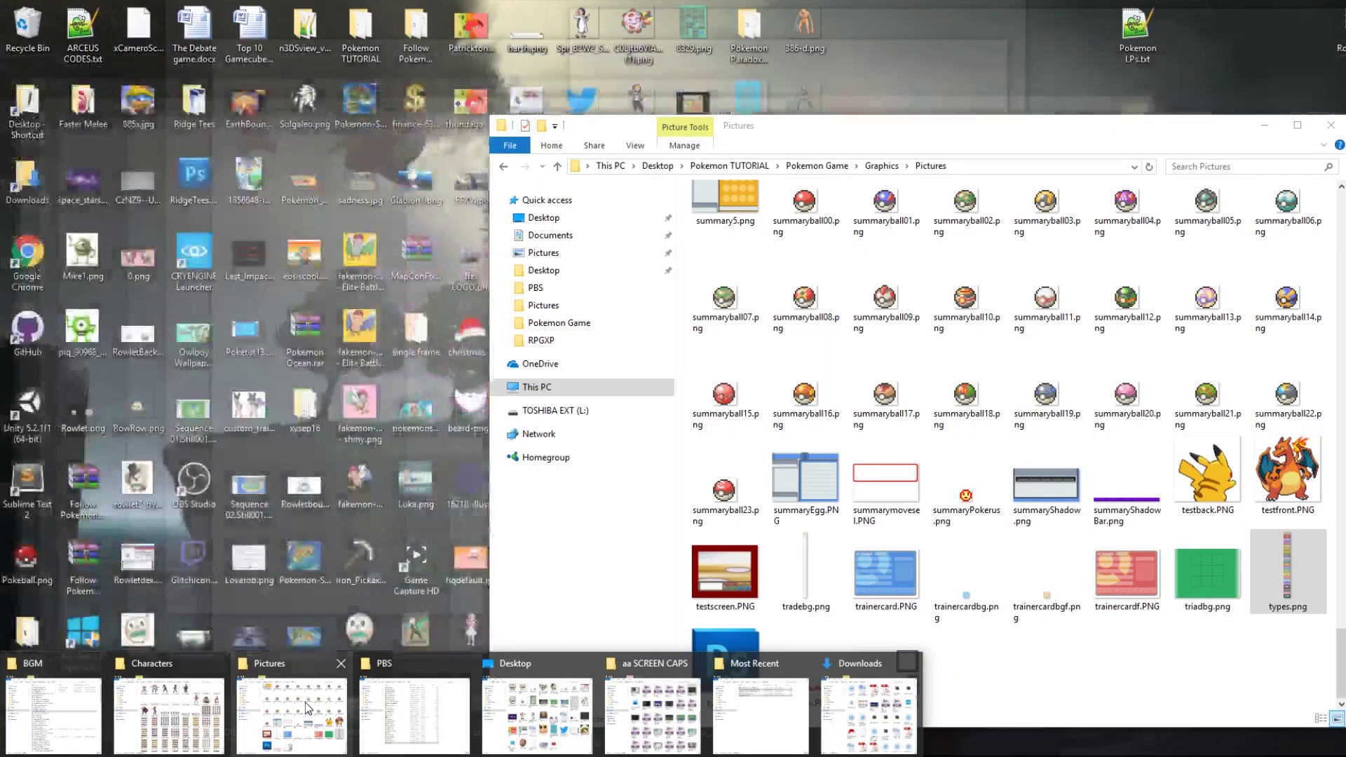
click(305, 701)
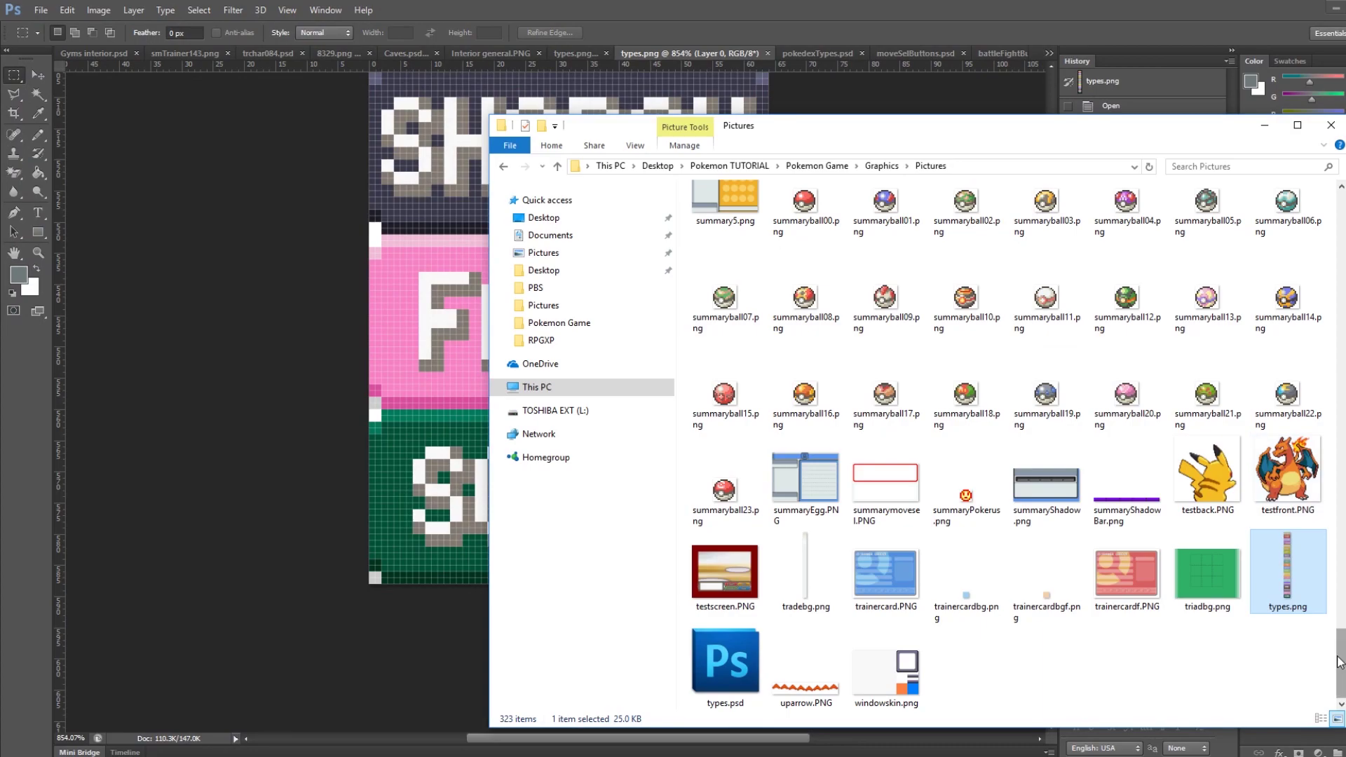
drag(1335, 662, 1334, 527)
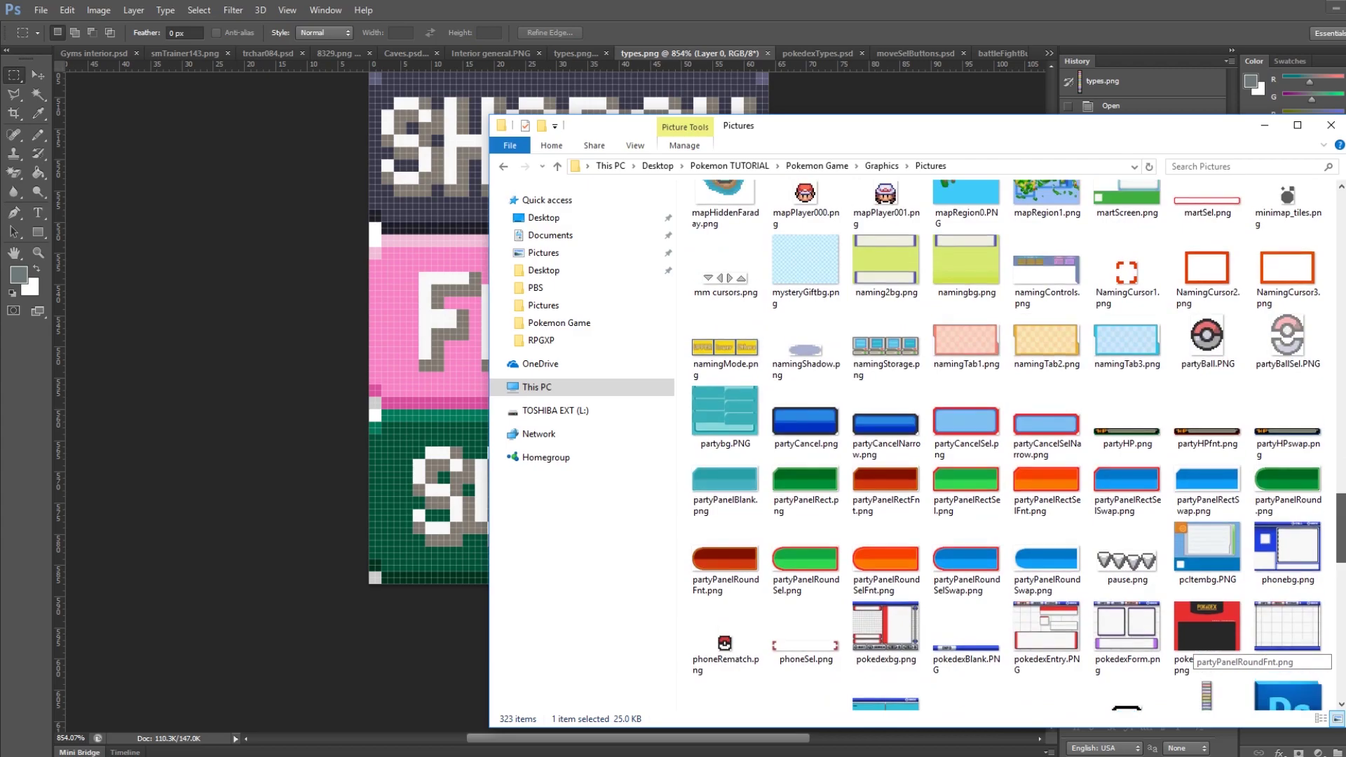
scroll(1246, 530, down, 4)
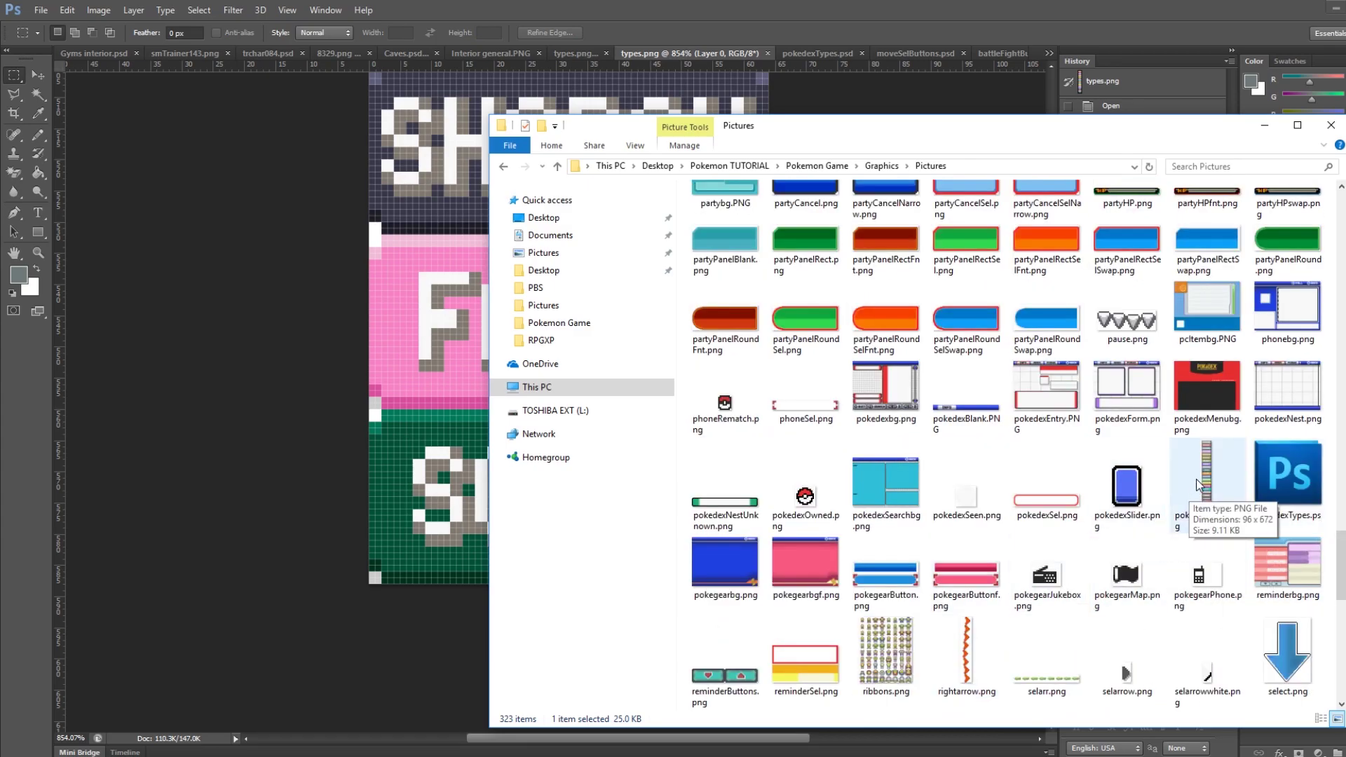
click(1225, 513)
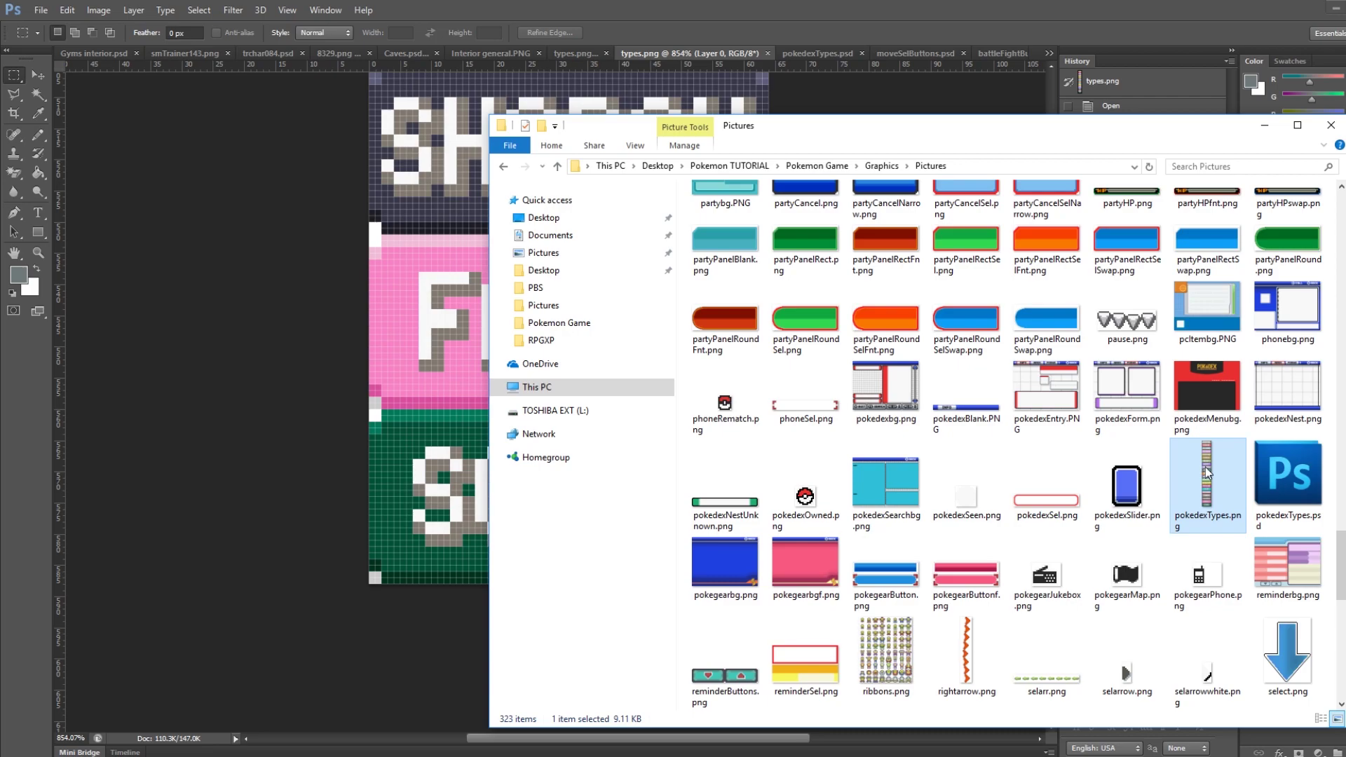
Bring pokedexTypes.psd forward and scroll its label column from NORMAL down to SOUND.
click(377, 352)
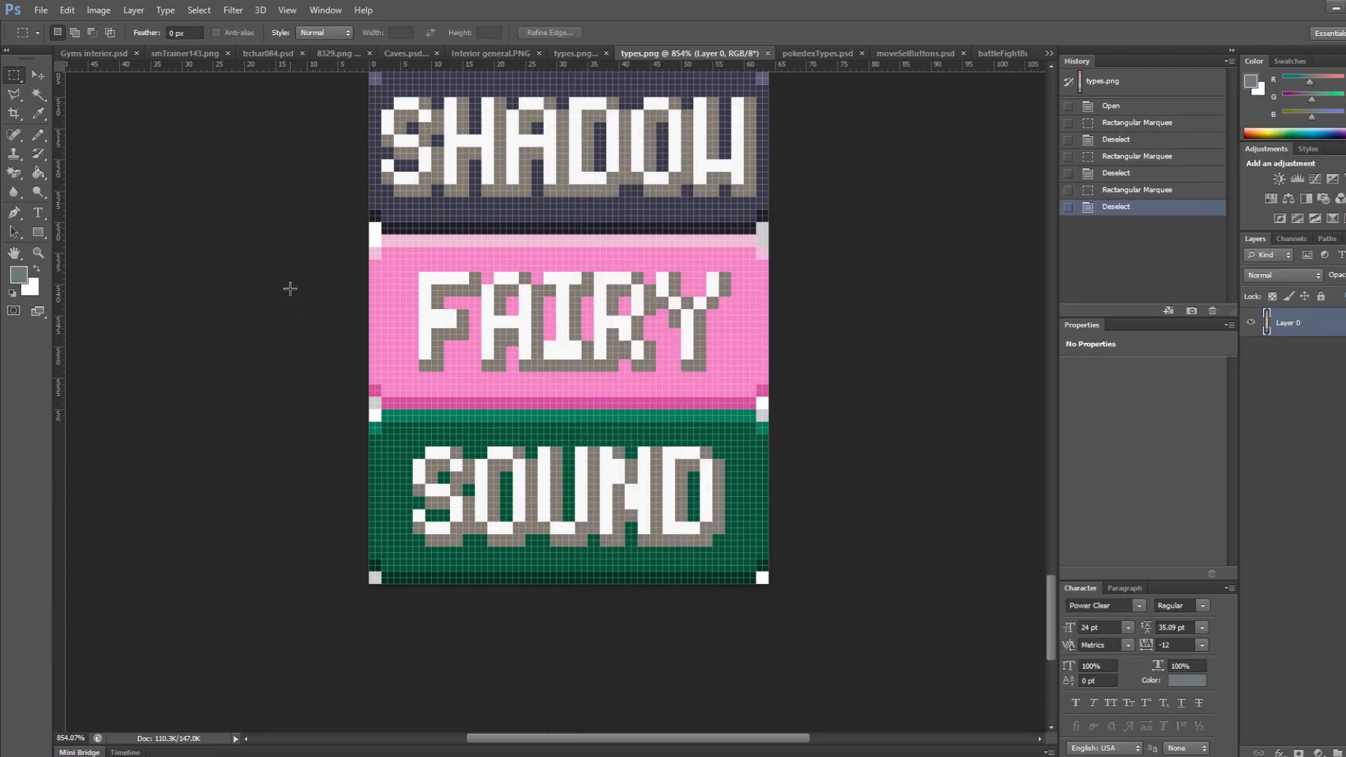
alt+scroll(540, 280, down, 4)
scroll(655, 163, up, 2)
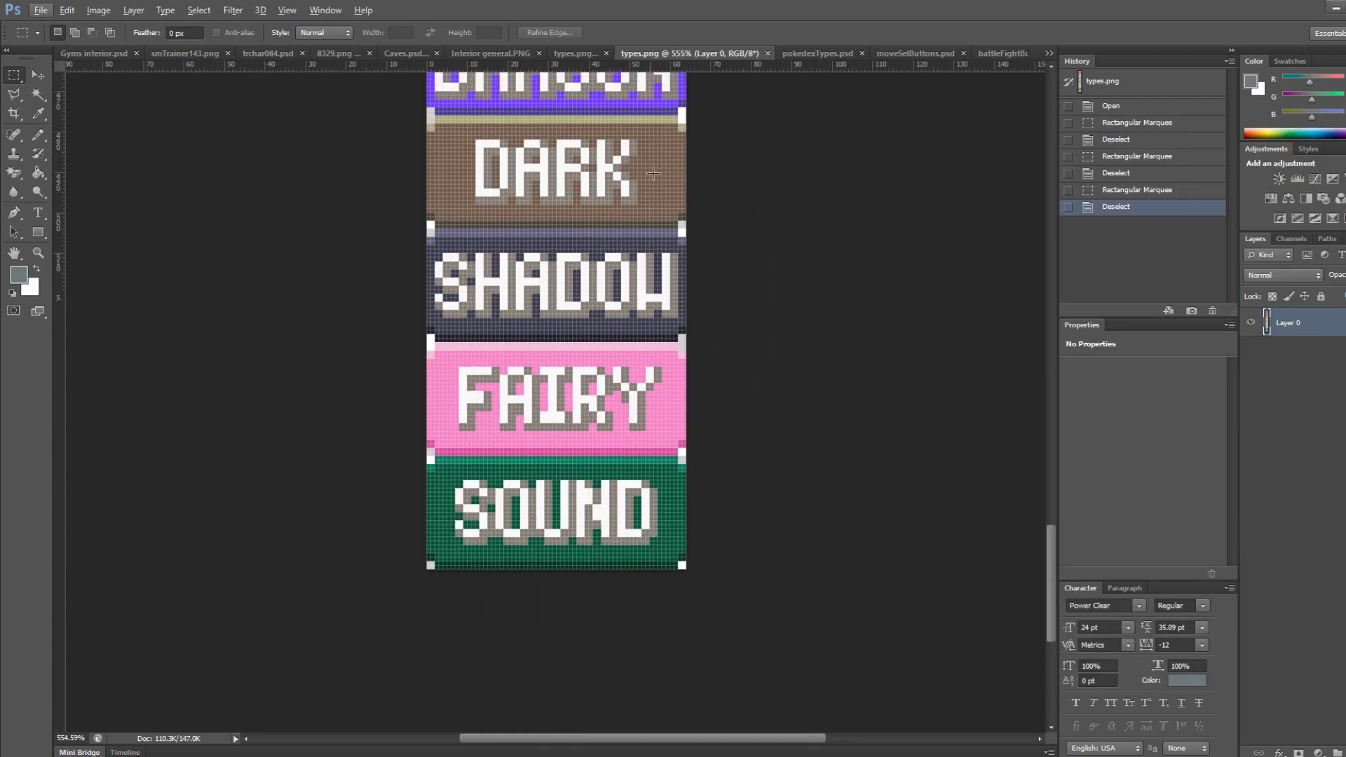
click(816, 53)
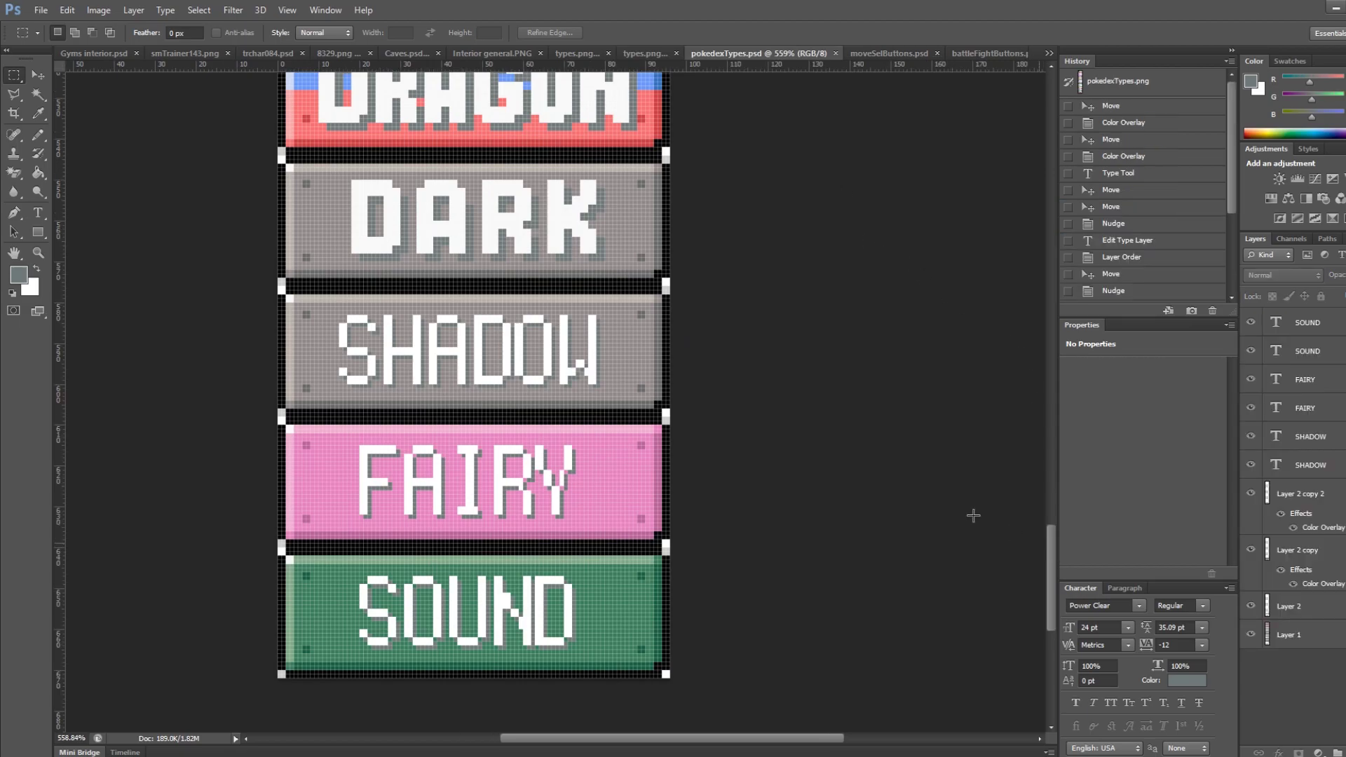
alt+scroll(1035, 551, down, 3)
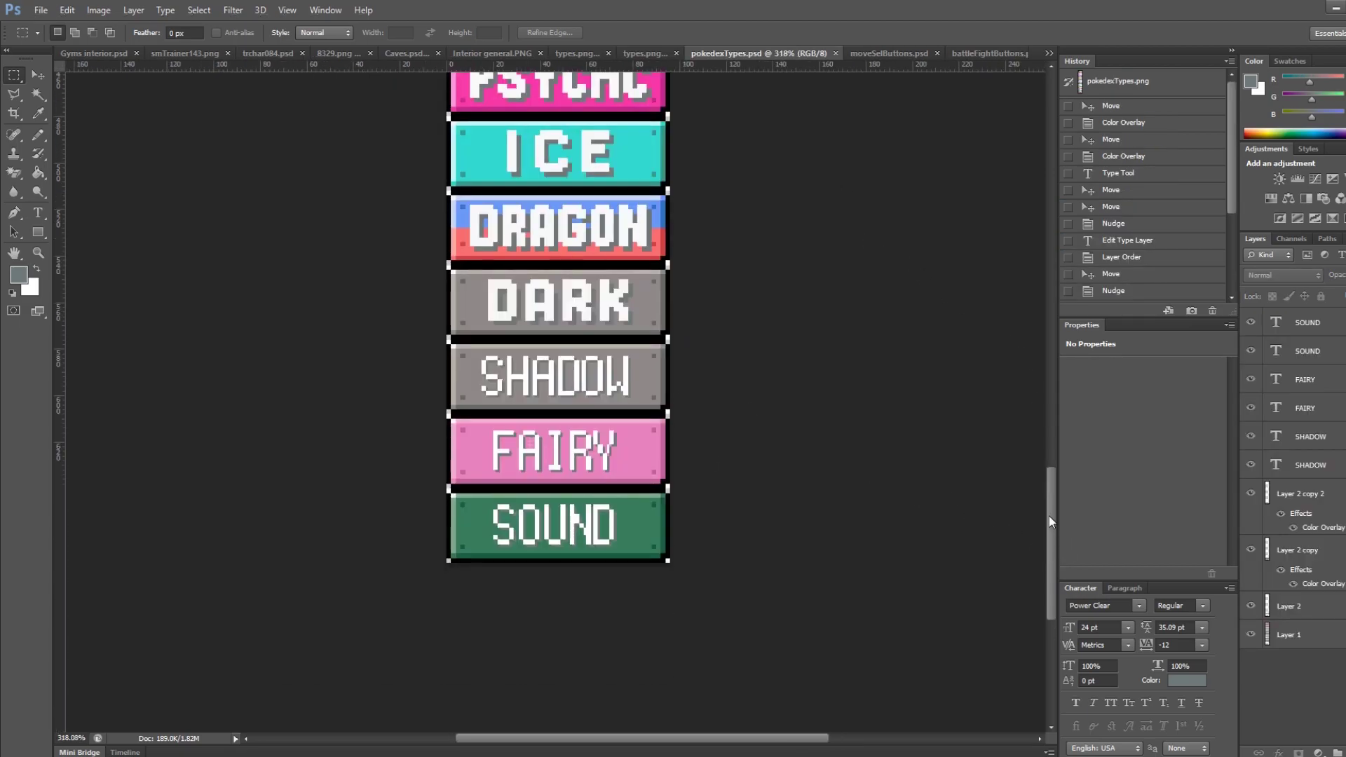
drag(1047, 478, 1058, 183)
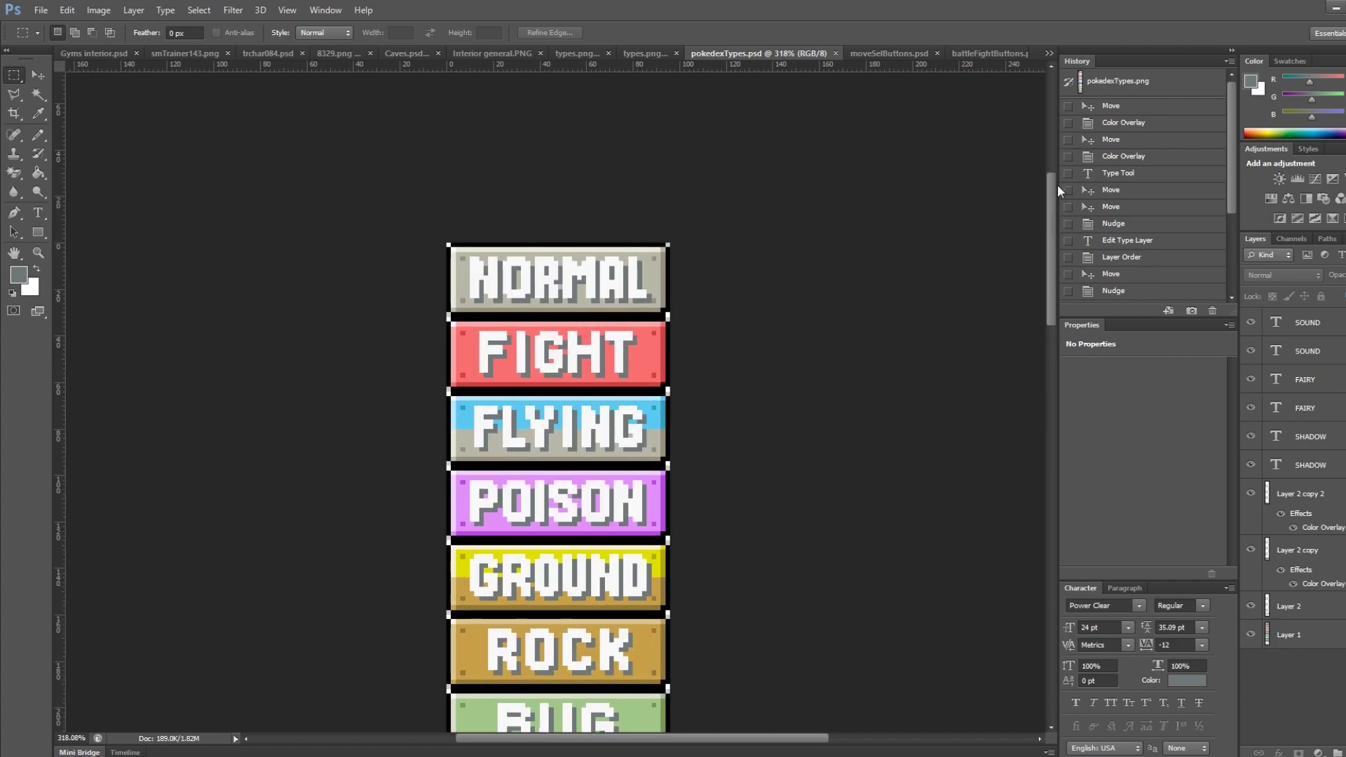
drag(1060, 188, 1049, 499)
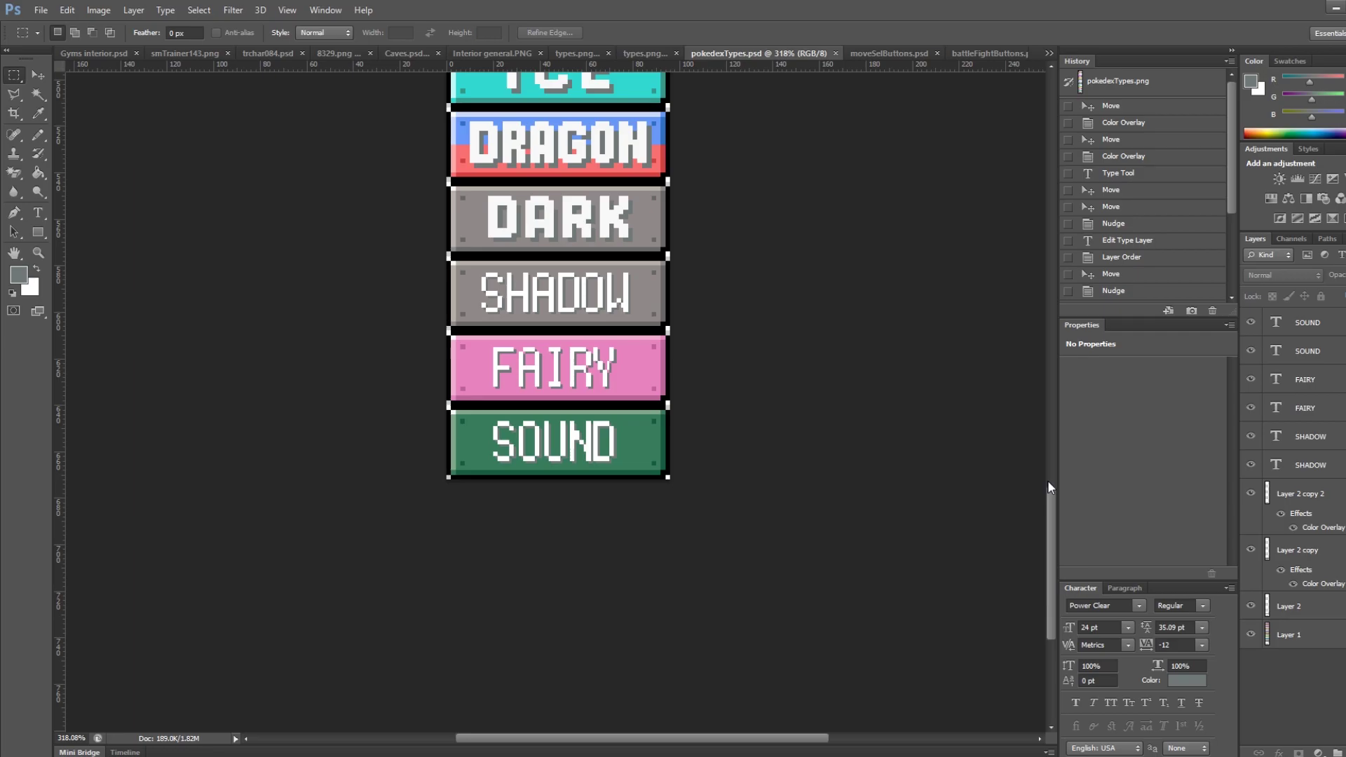
Preview battleFightButtons.png from the Pictures folder in Photos, then return to Photoshop.
click(995, 53)
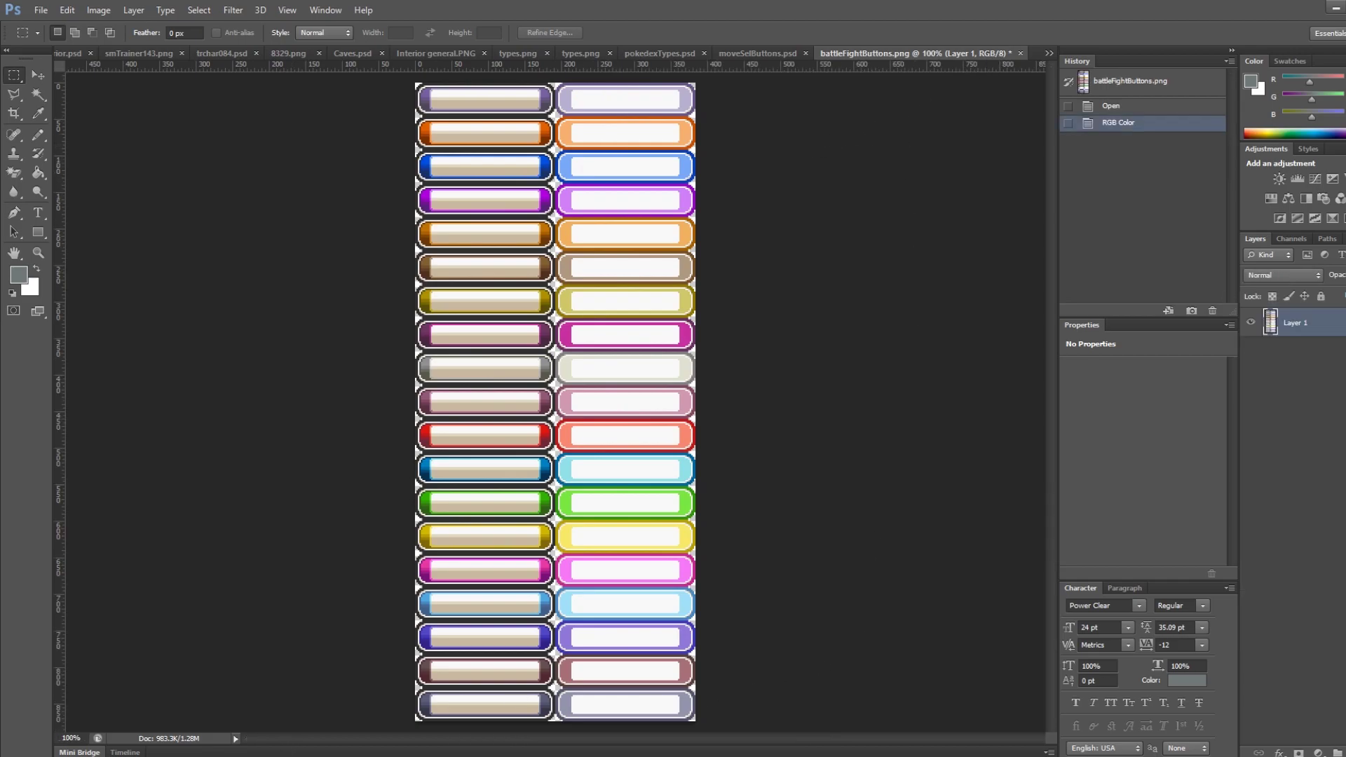
click(326, 699)
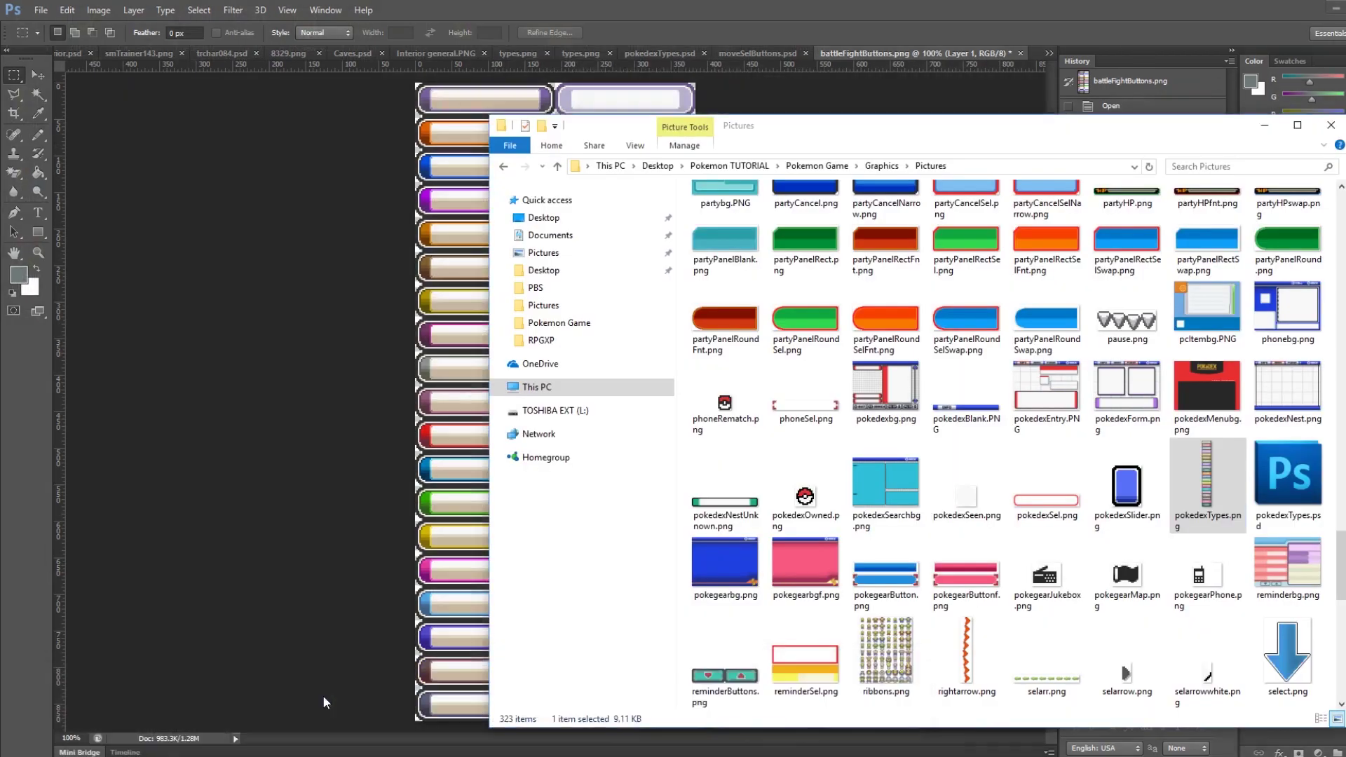
scroll(1160, 429, up, 15)
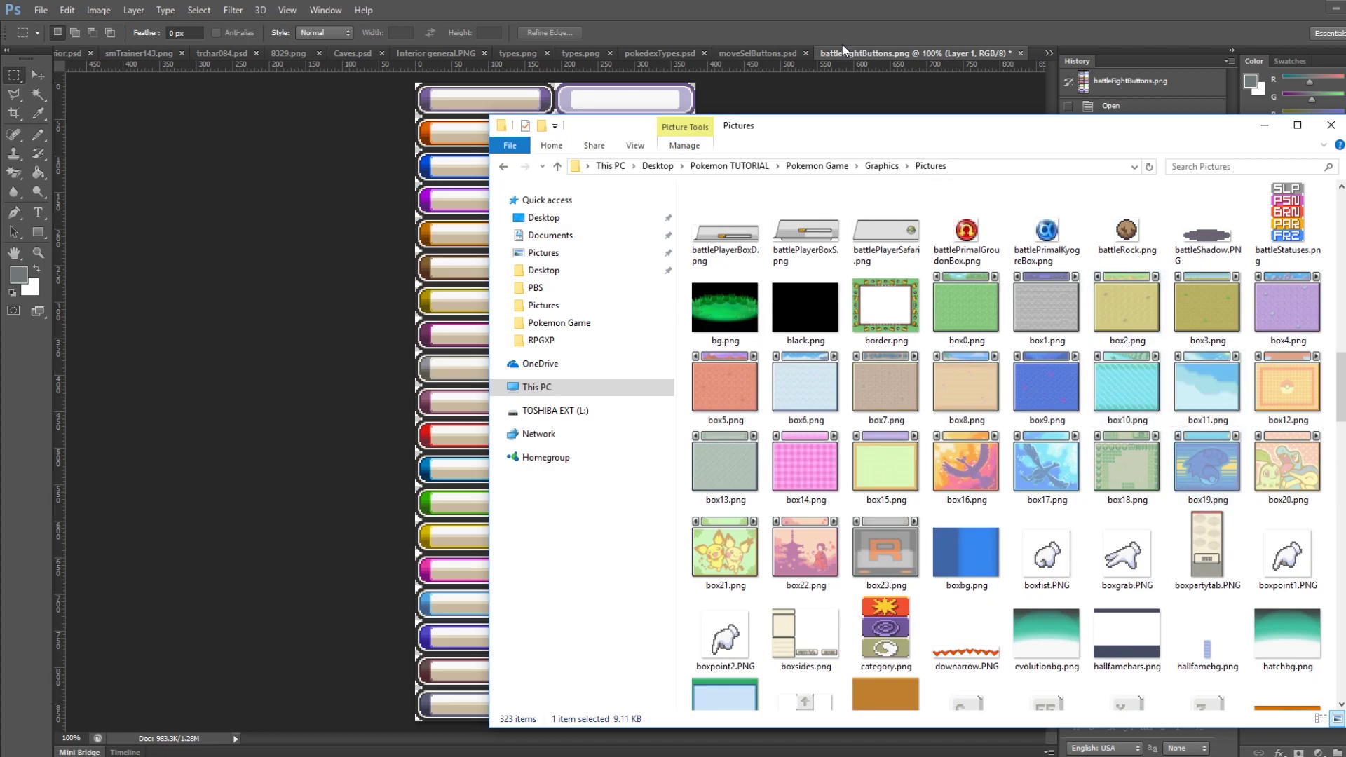
scroll(1172, 405, up, 10)
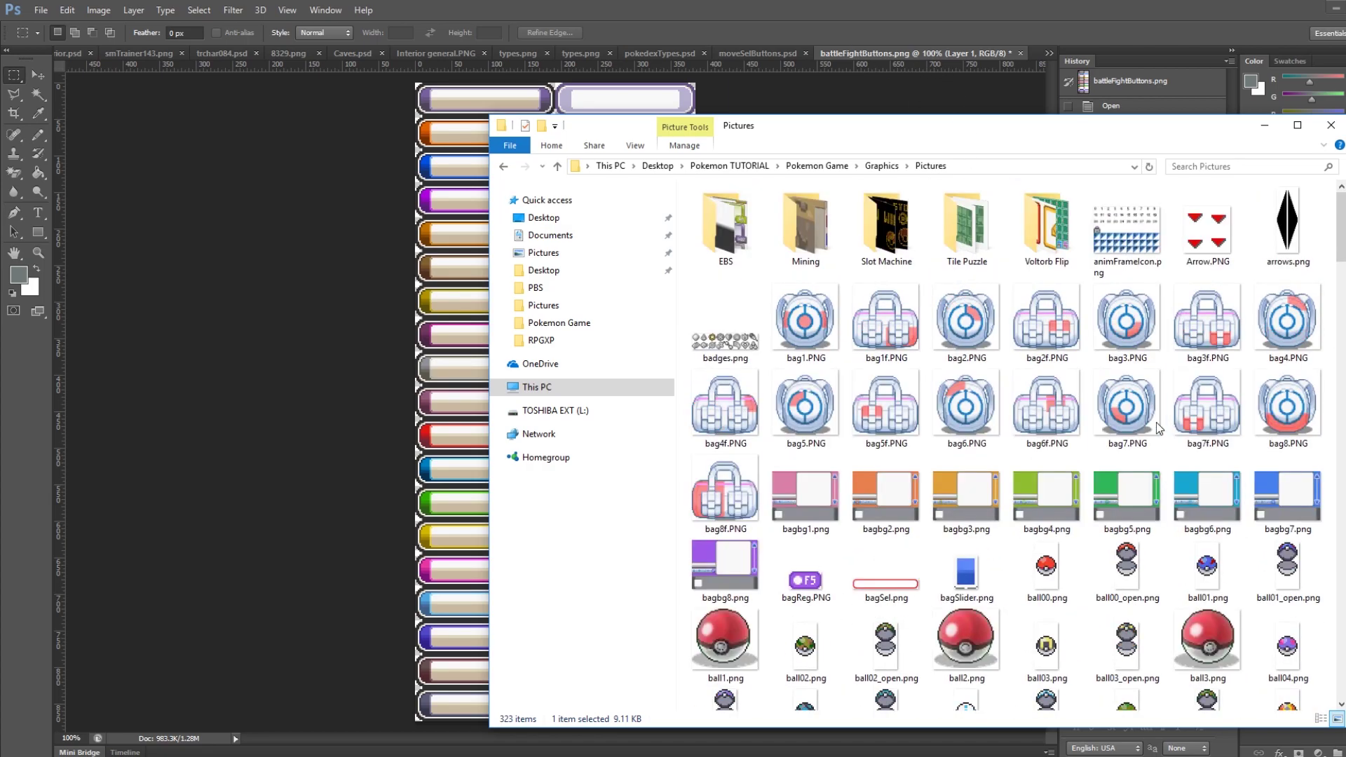
scroll(996, 470, down, 10)
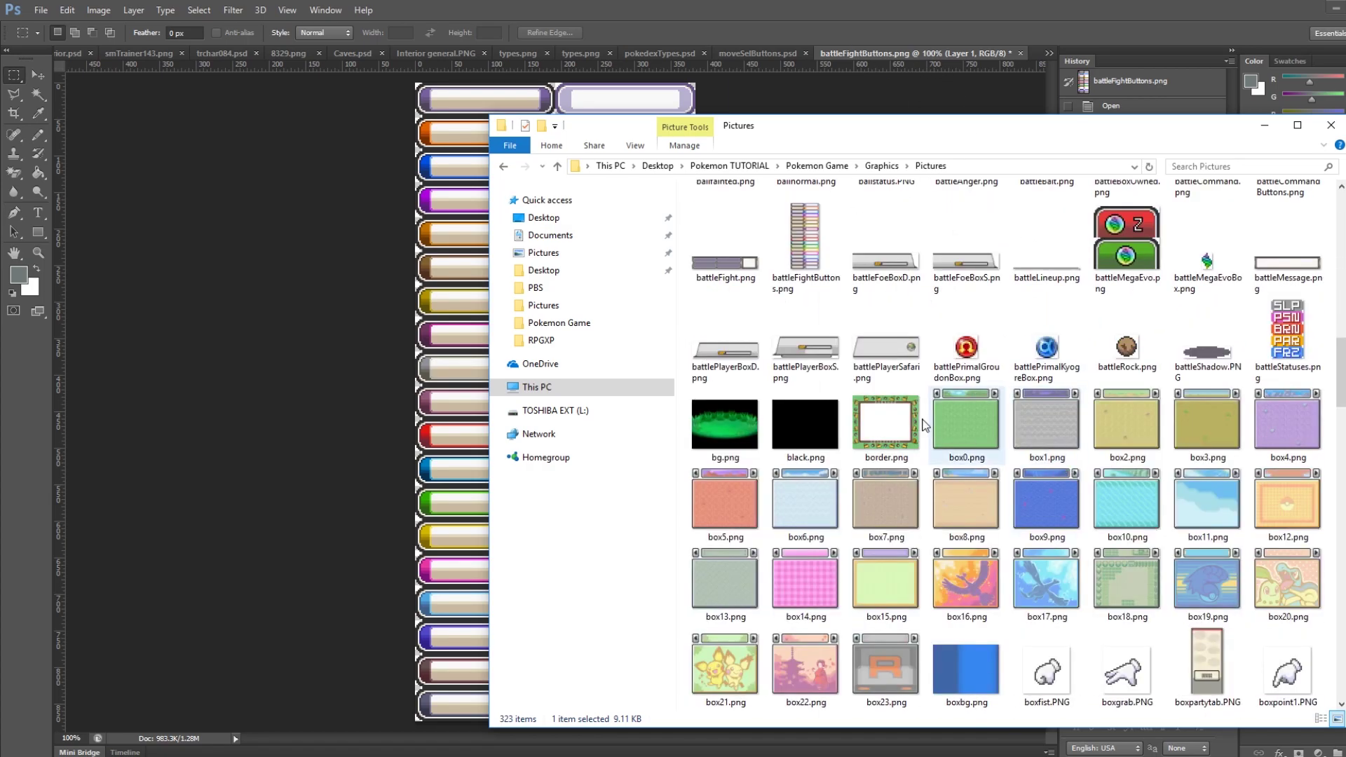
double_click(797, 256)
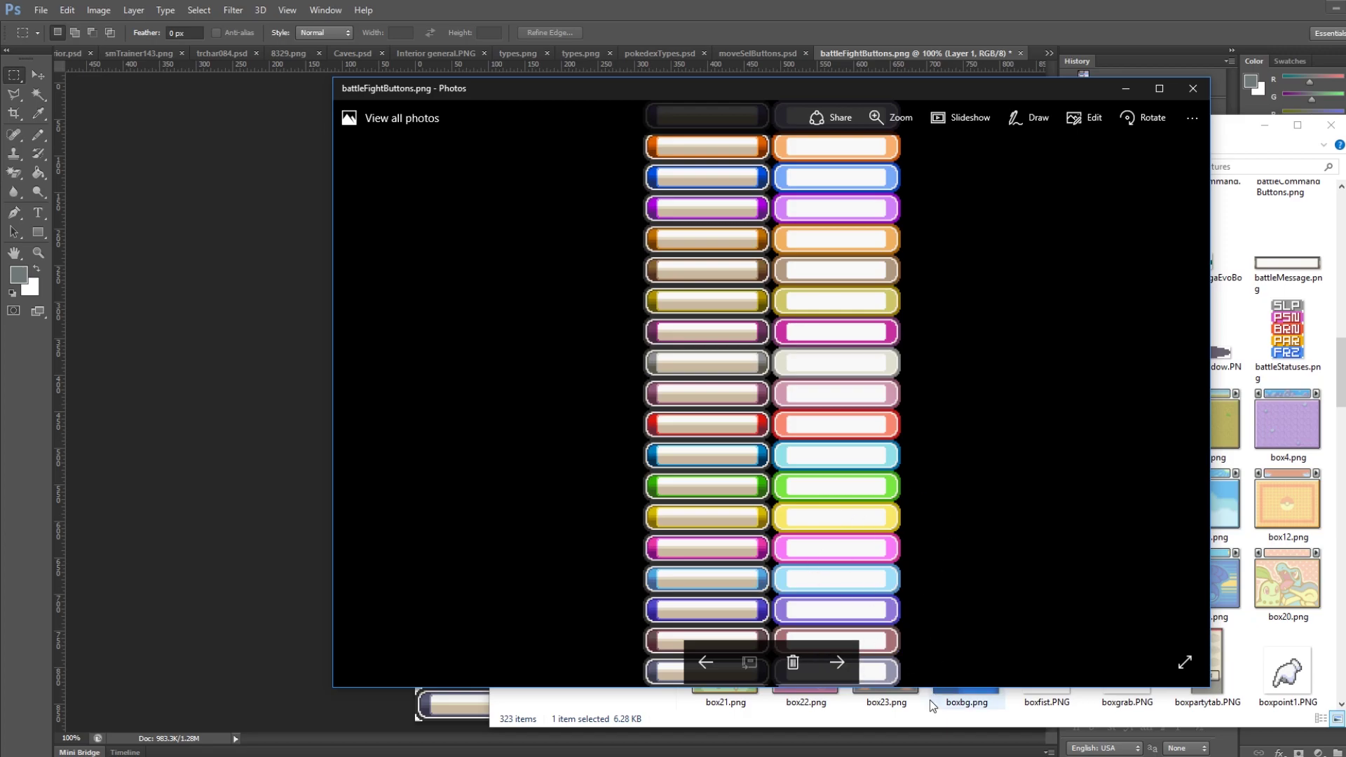
click(1192, 89)
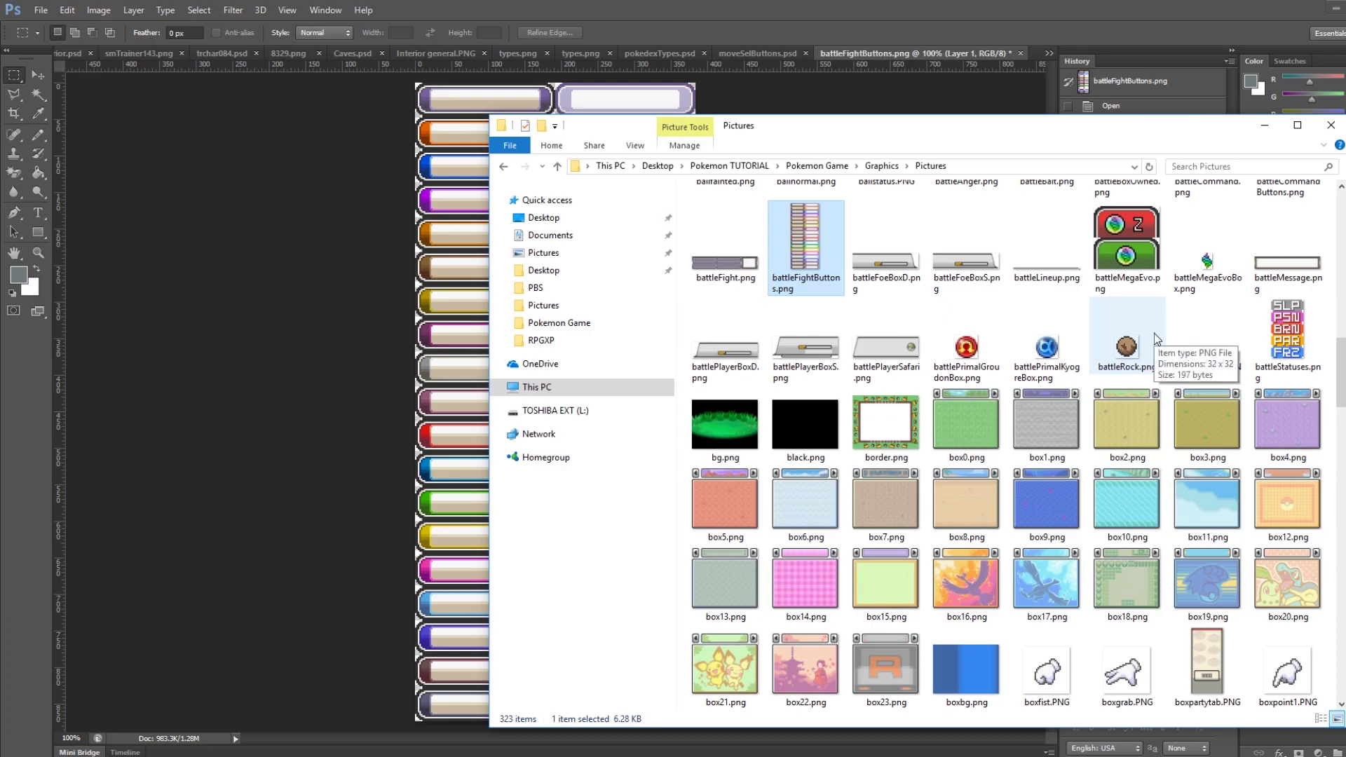
click(912, 3)
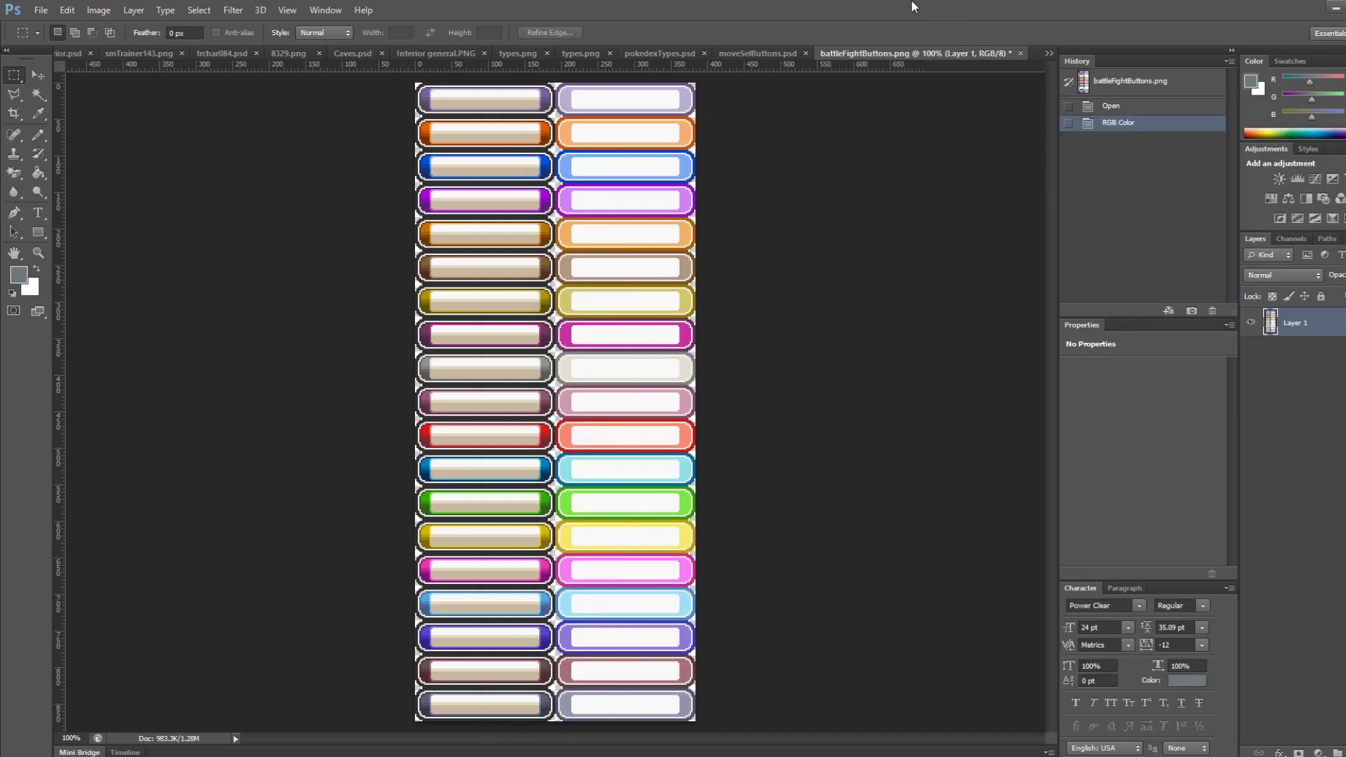
Switch to moveSelButtons.psd, then open the EBS folder under Graphics\Pictures.
click(762, 50)
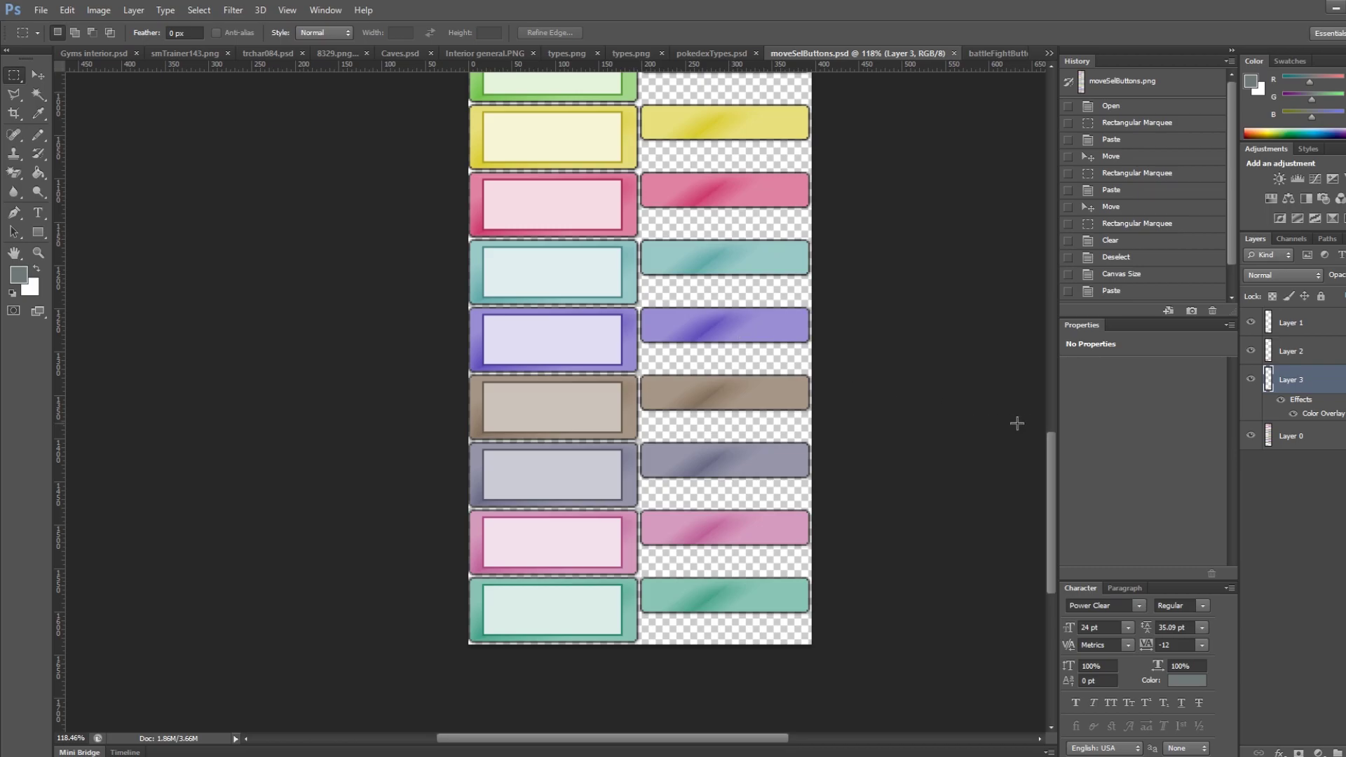
drag(1050, 453, 1046, 442)
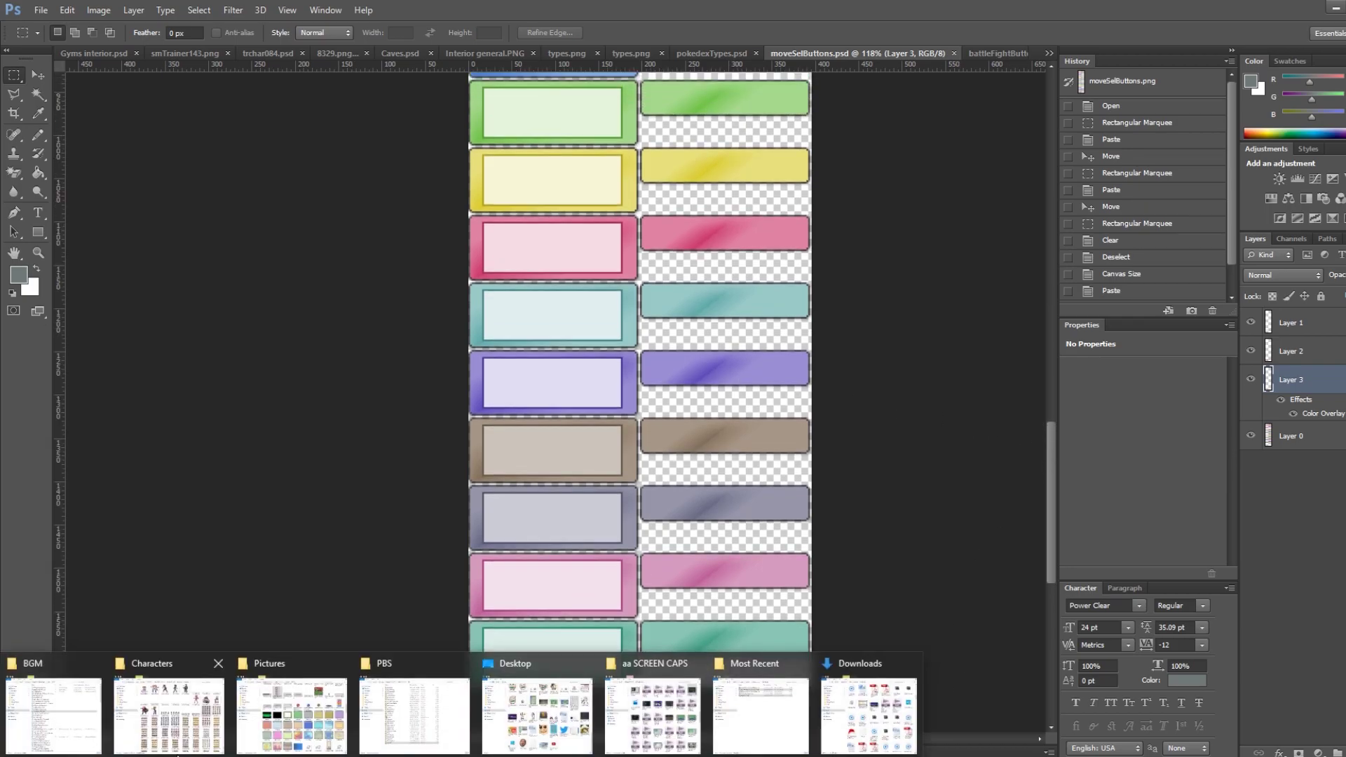
click(292, 705)
scroll(884, 371, up, 5)
scroll(884, 371, up, 3)
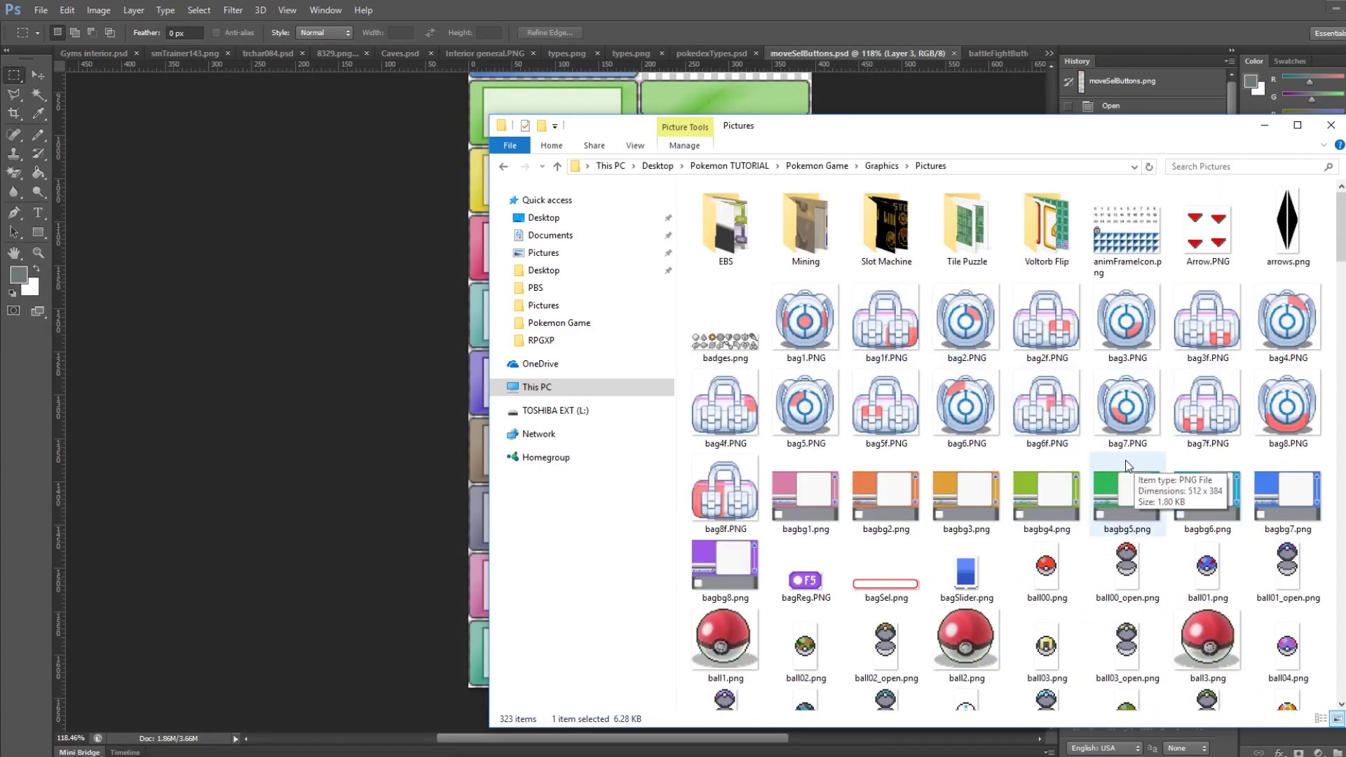
click(717, 227)
double_click(717, 226)
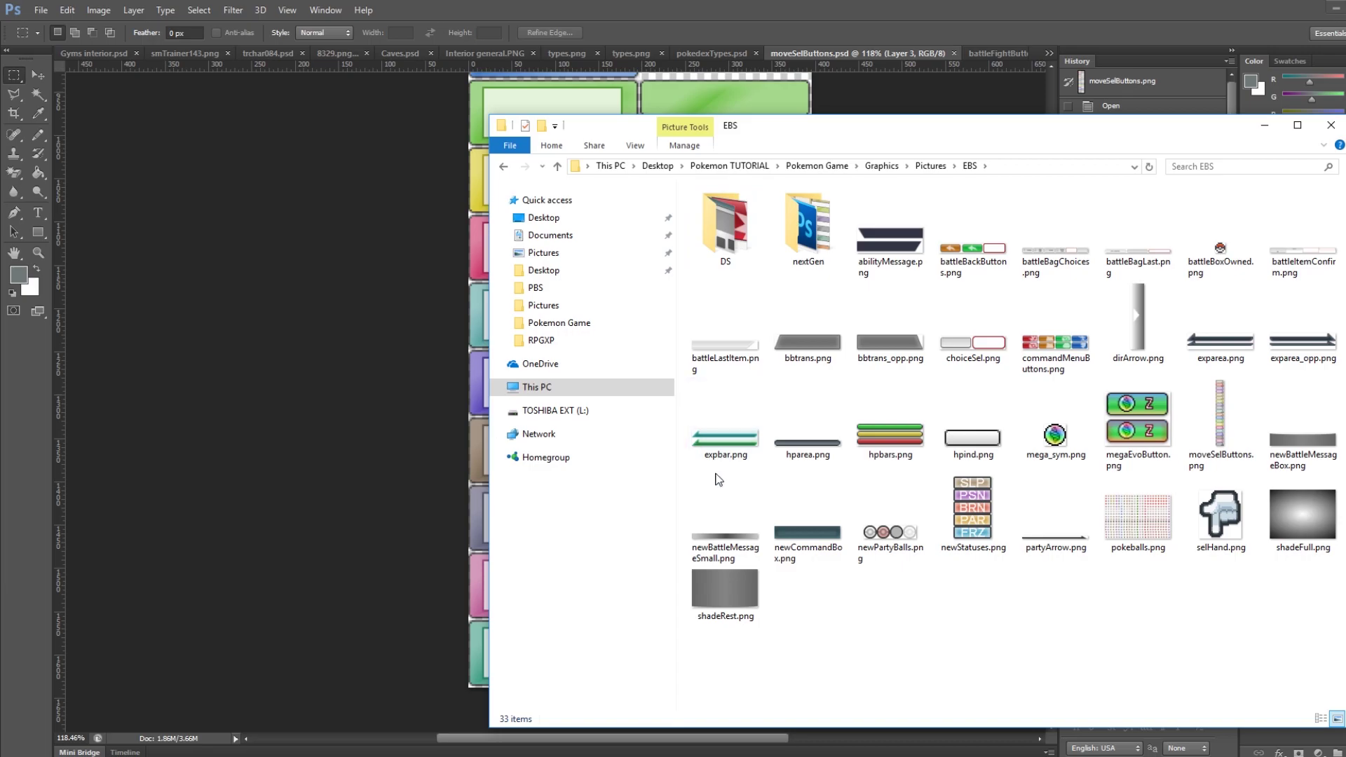
Preview moveSelButtons.png full size in Photos, then close it.
click(1220, 408)
double_click(1221, 407)
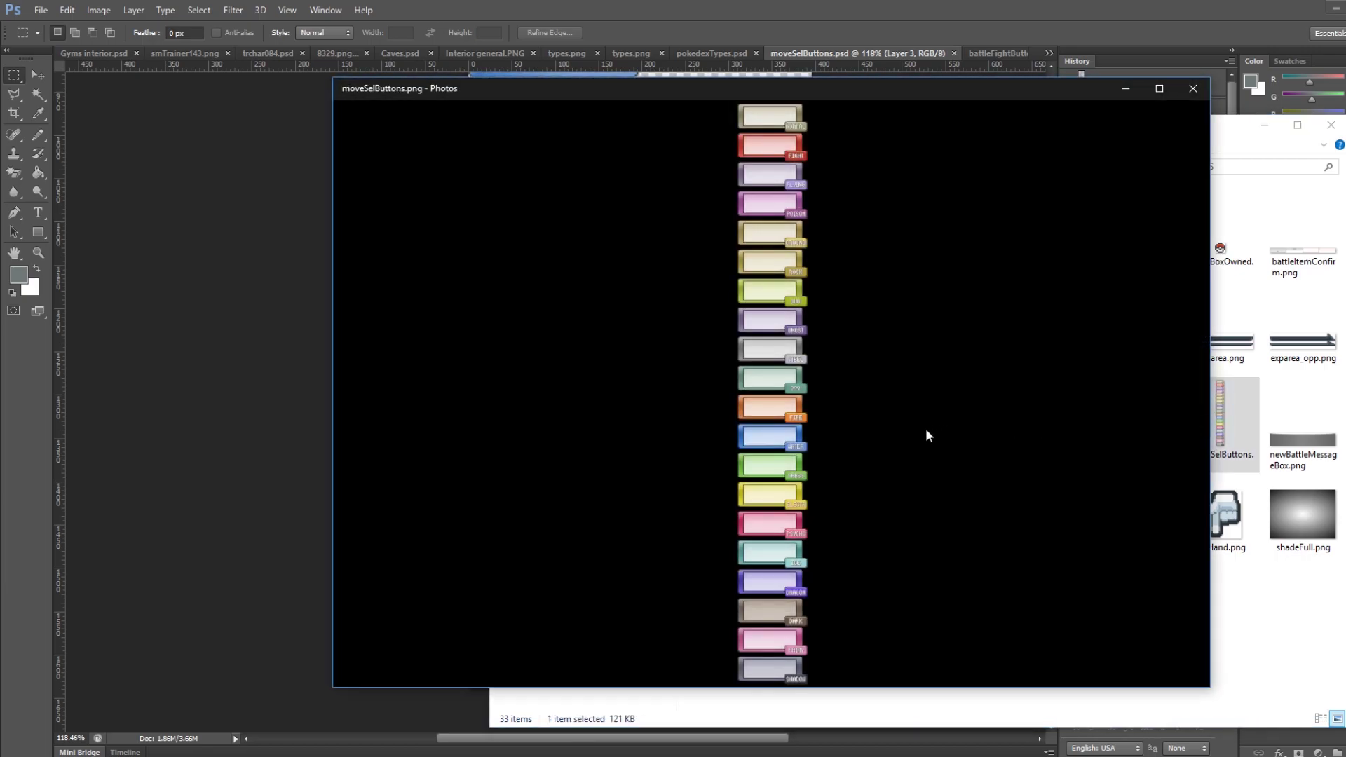
scroll(756, 335, up, 3)
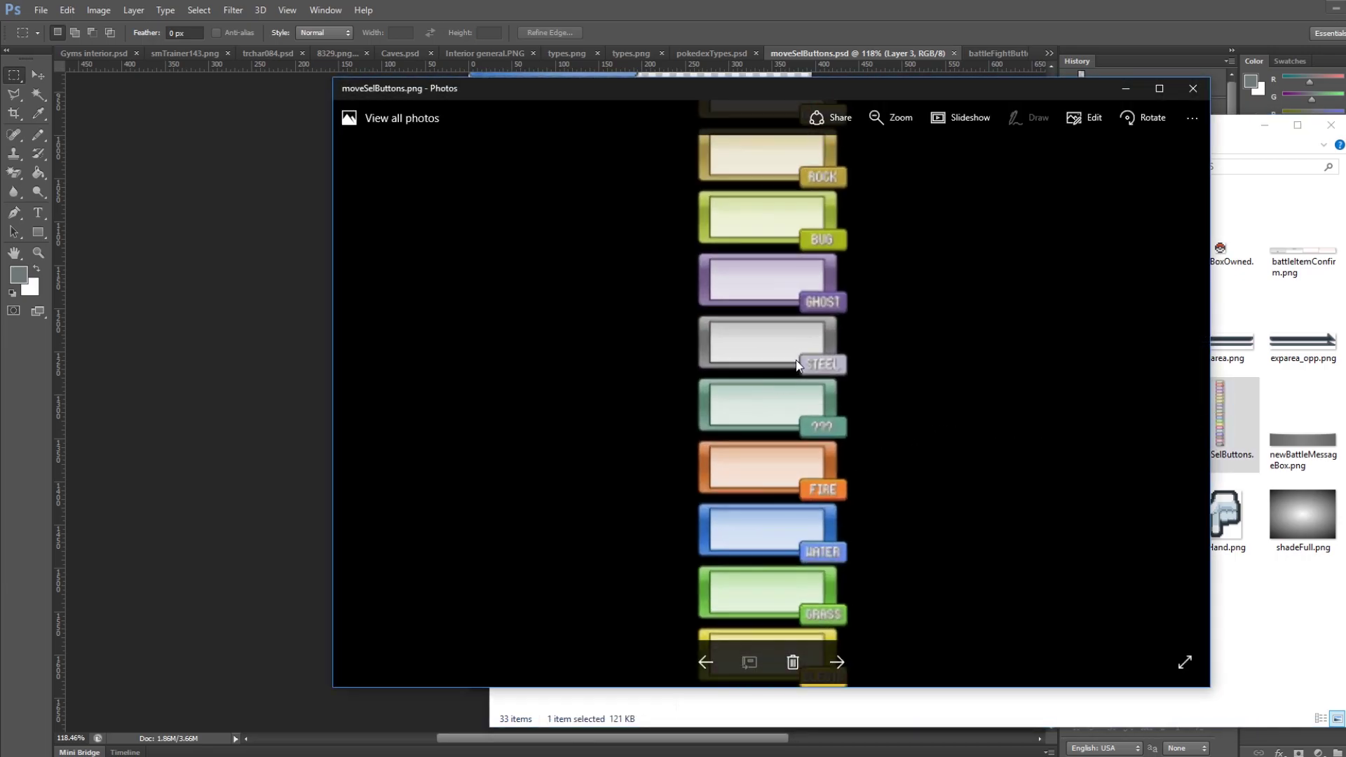
click(1193, 94)
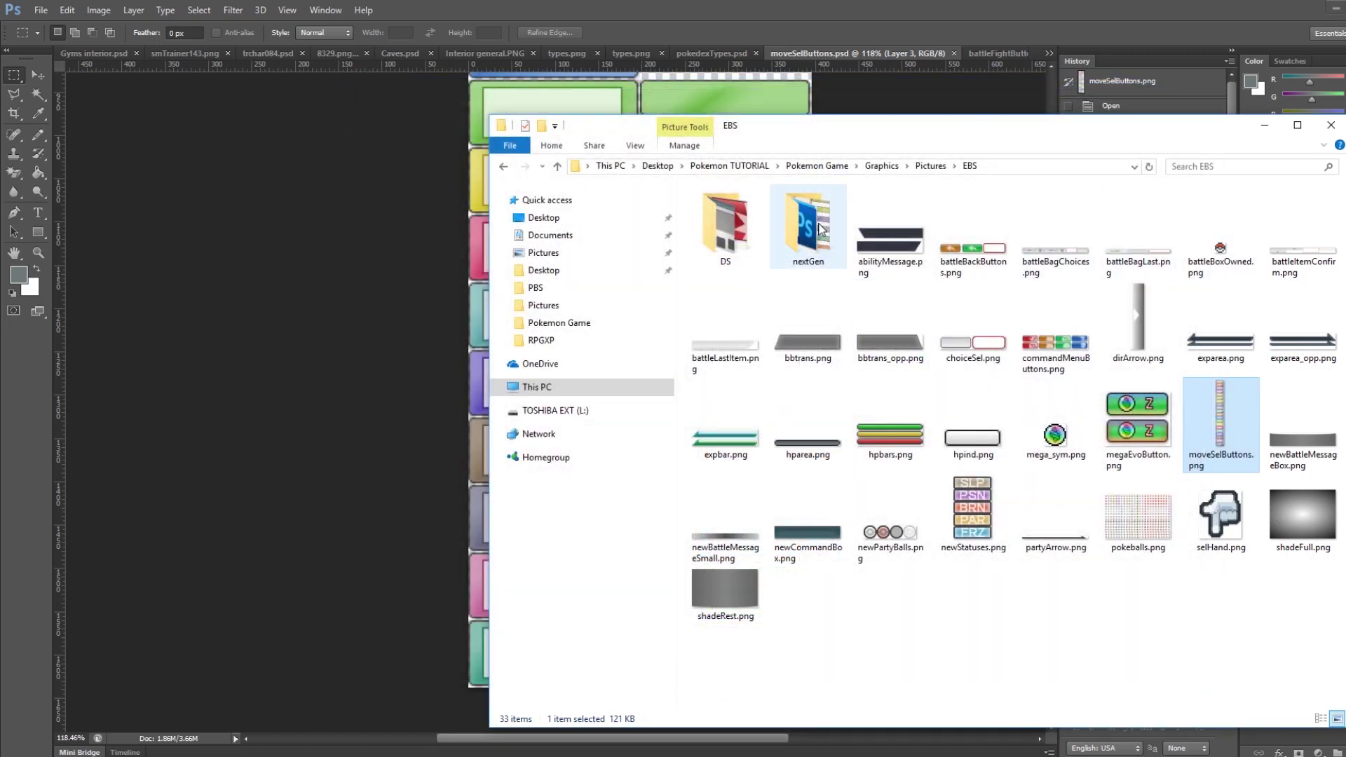
double_click(813, 226)
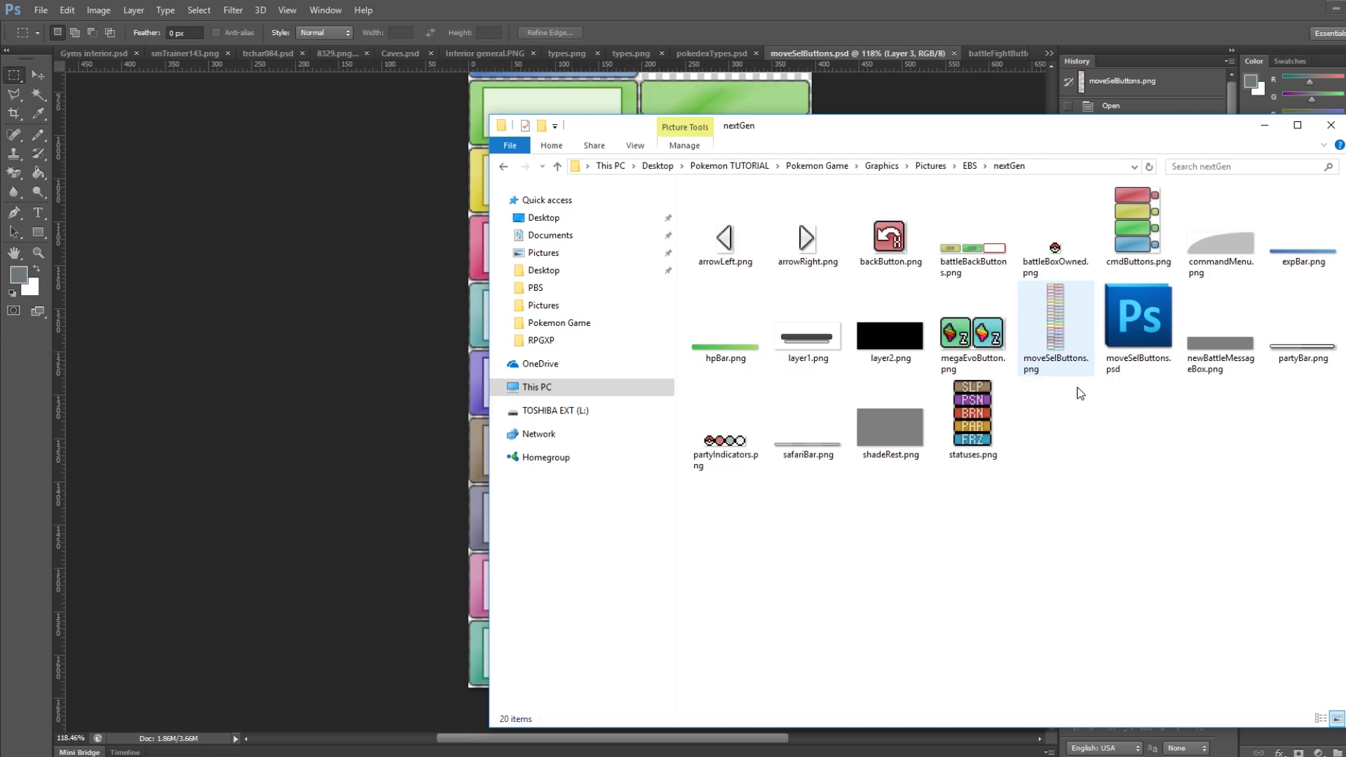
double_click(1057, 317)
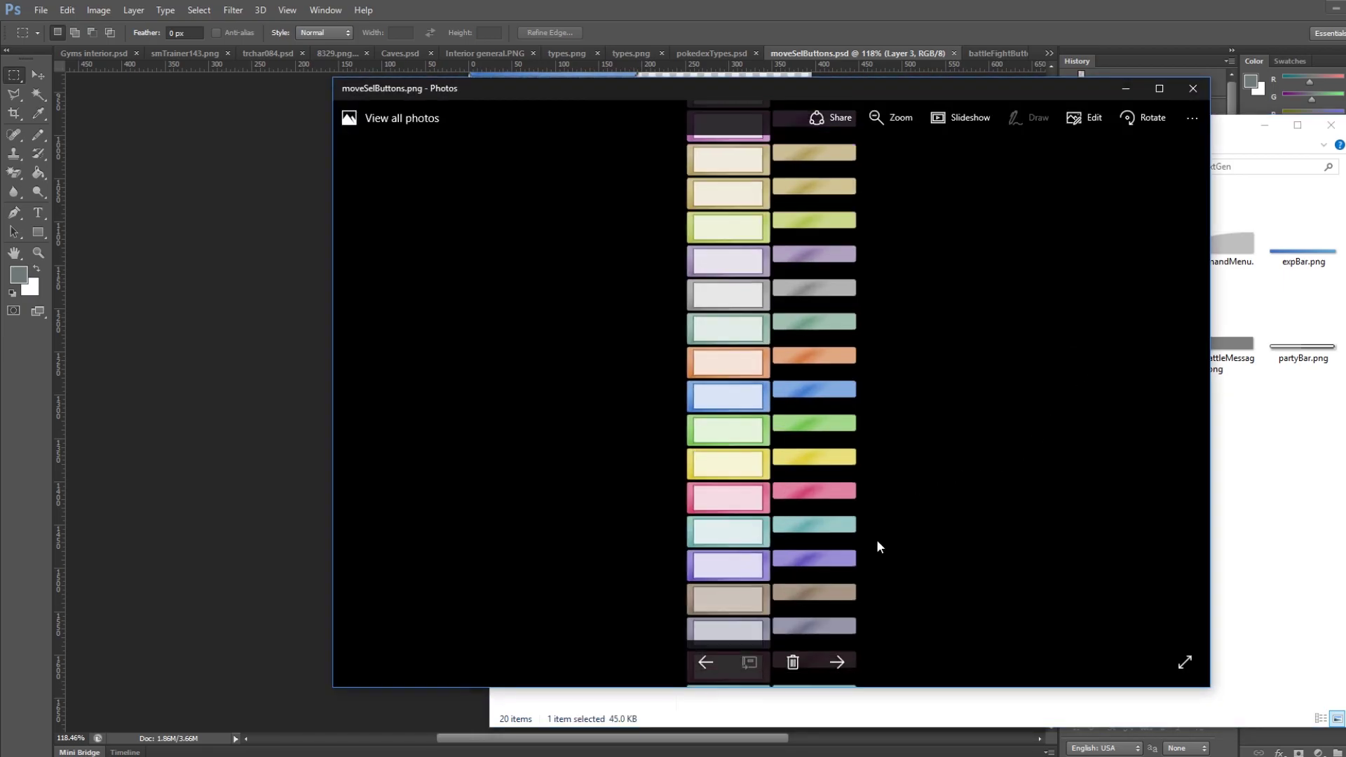
drag(806, 291, 813, 235)
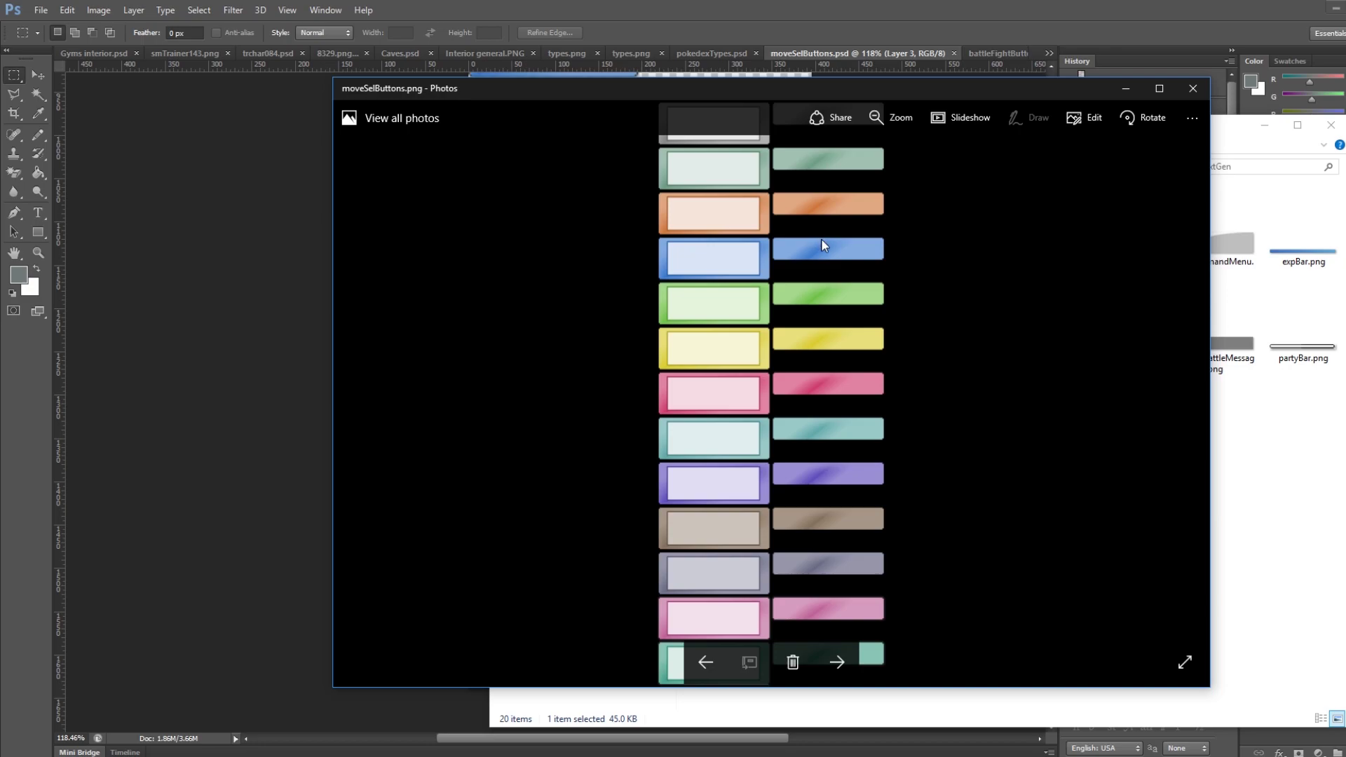
ctrl+scroll(820, 238, down, 5)
ctrl+scroll(793, 542, down, 2)
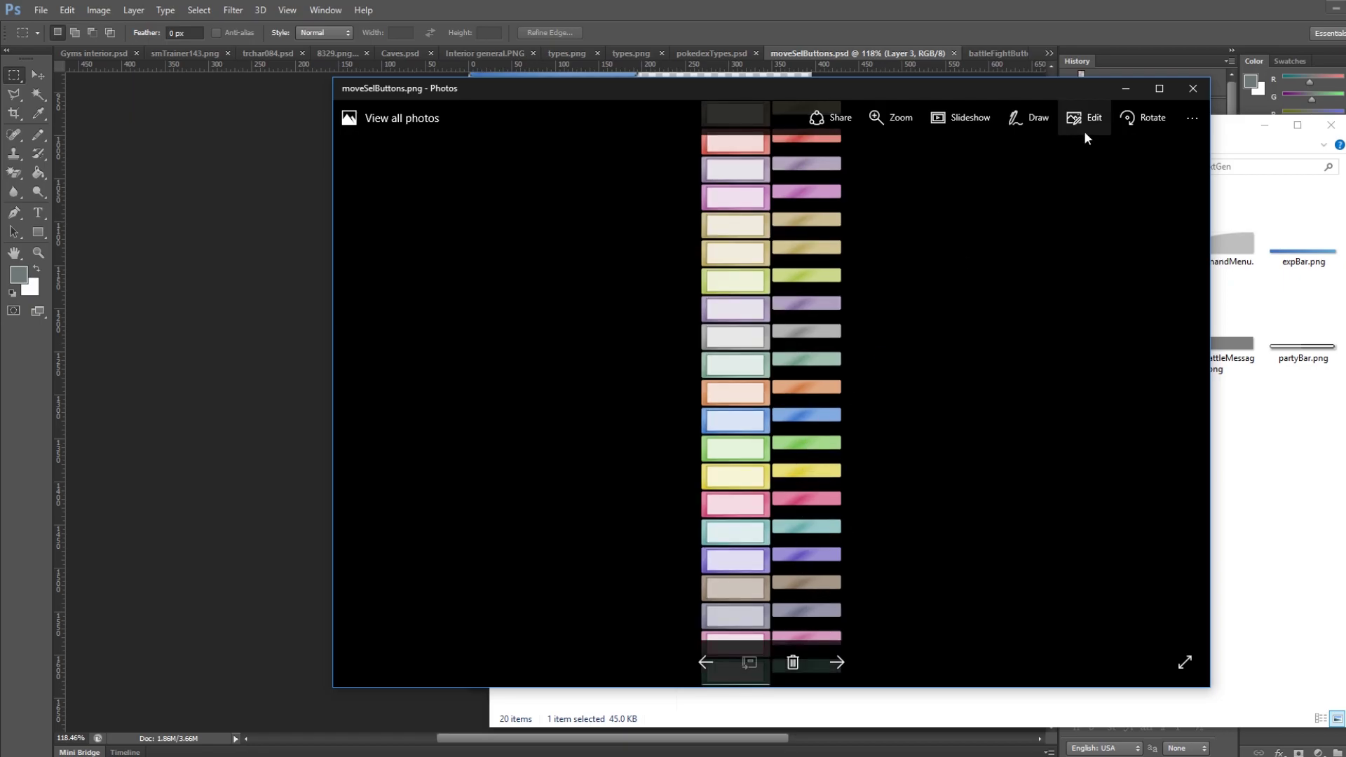
click(1183, 94)
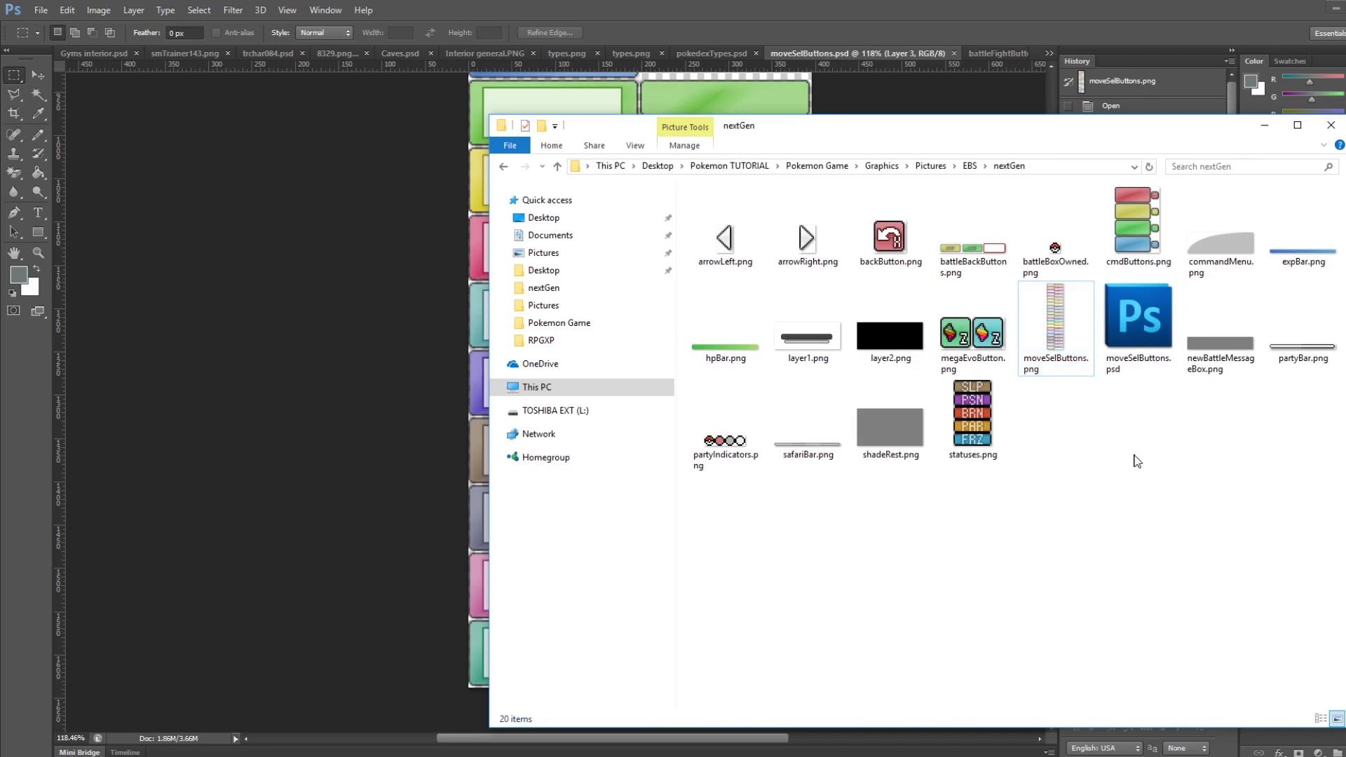
In Notepad++, review the Sound entries in types.txt, Loudred in pokemon.txt and Hyper Voice in moves.txt.
key(alt+Tab)
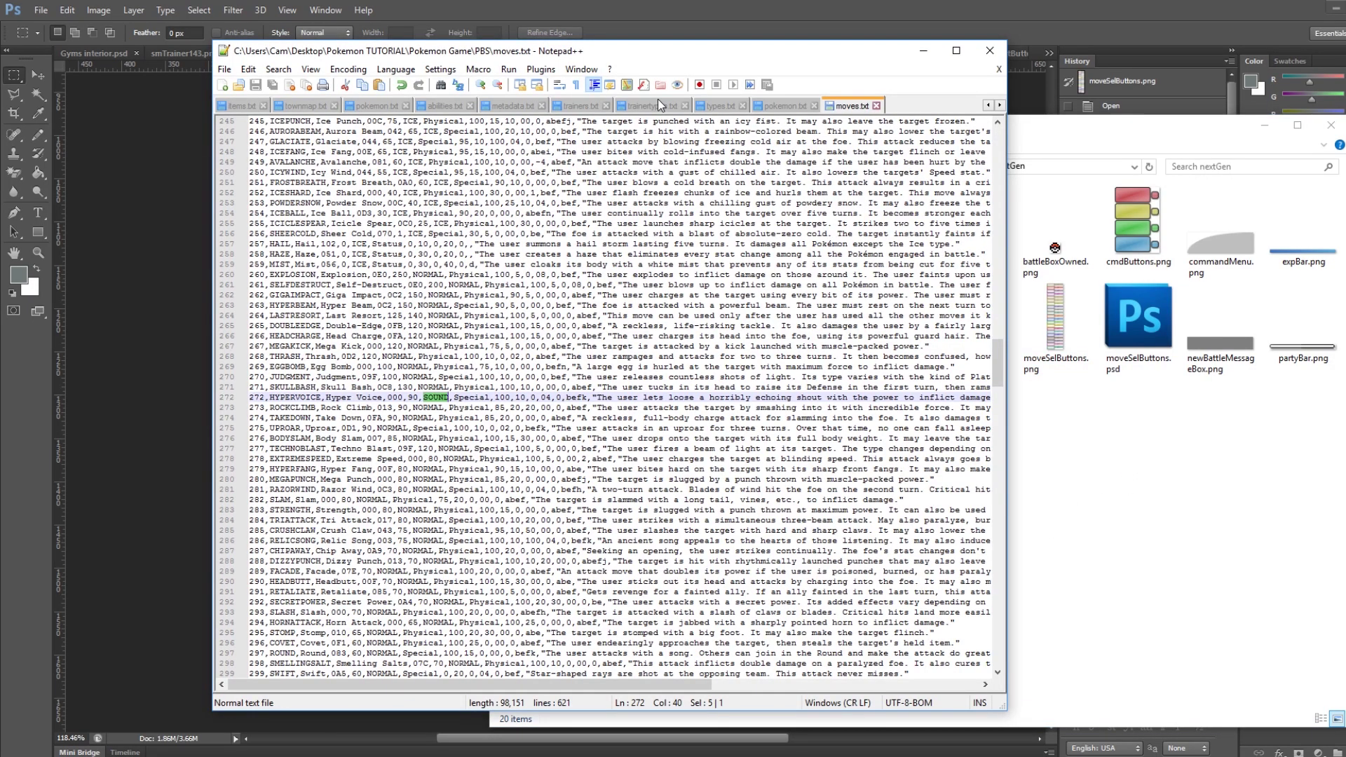
click(719, 107)
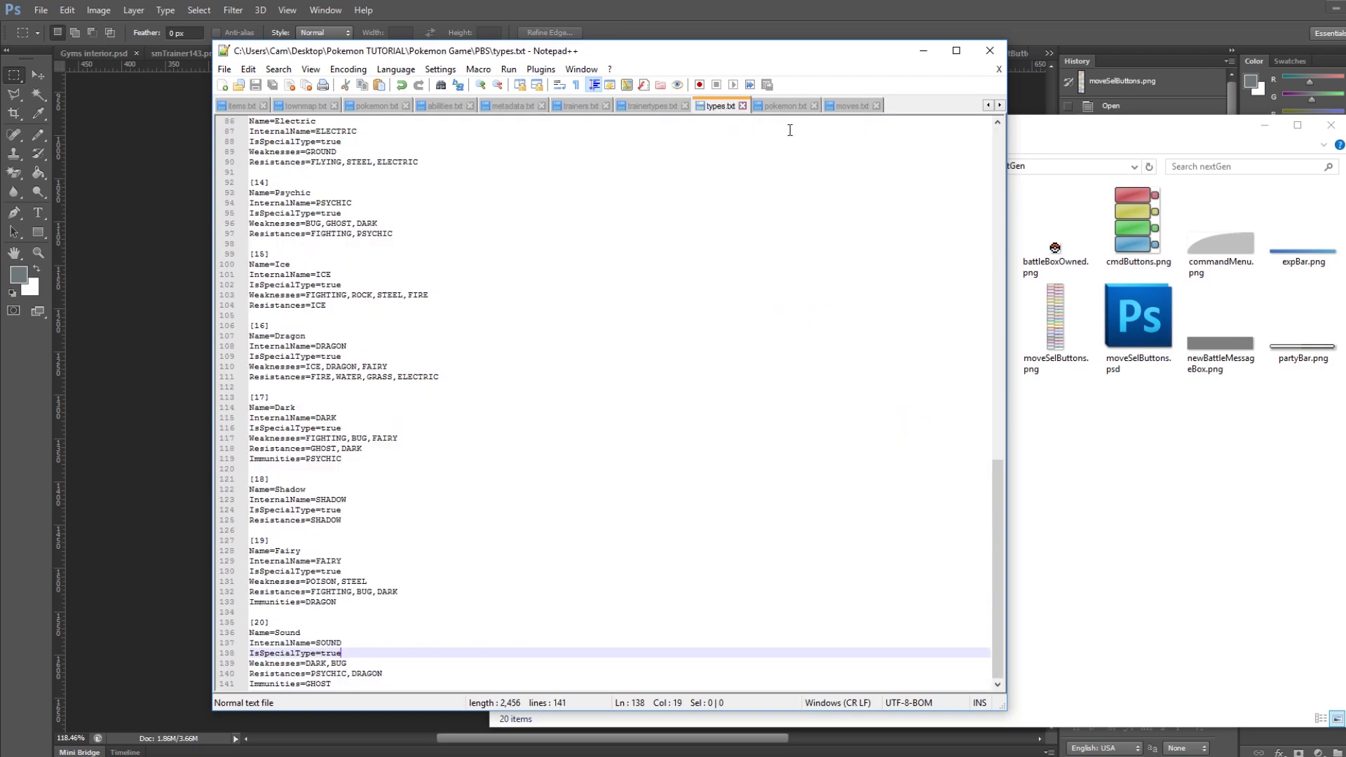
click(785, 106)
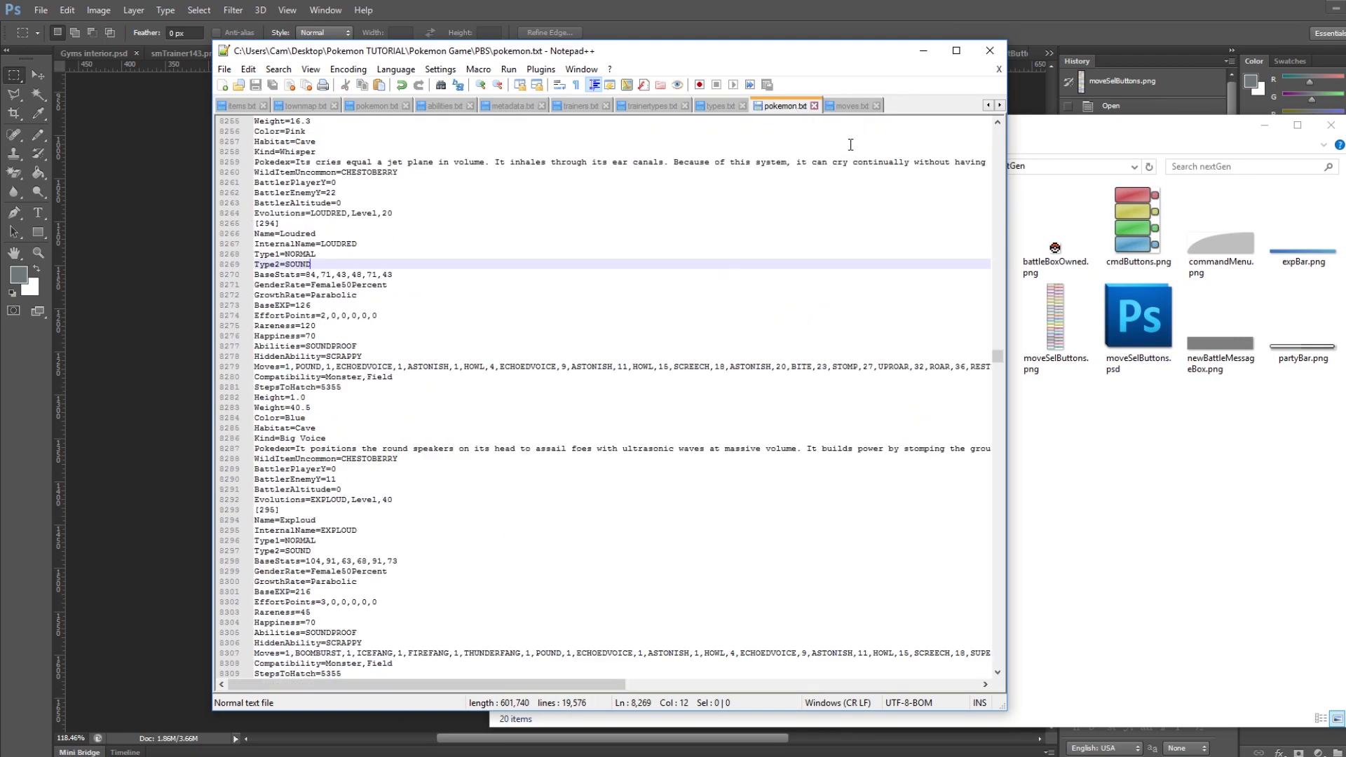
click(850, 106)
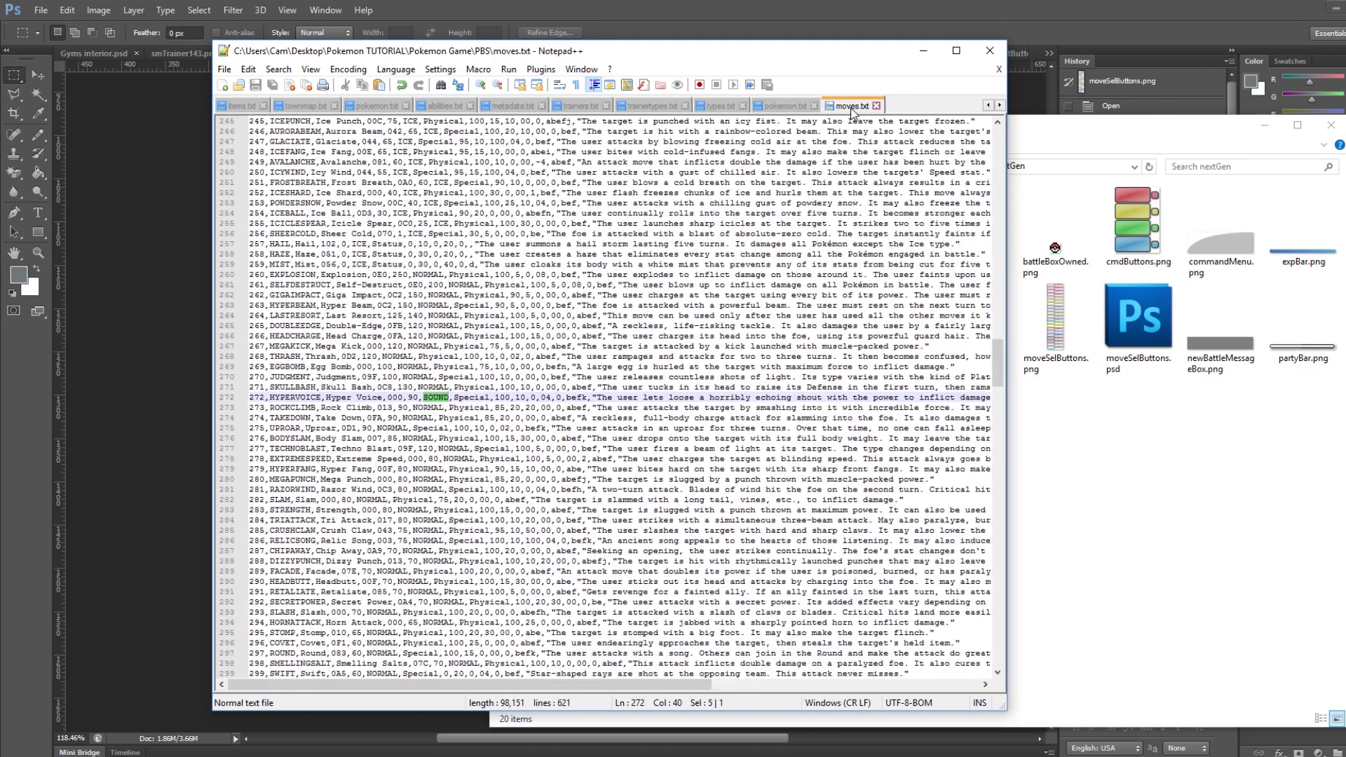
Bring the nextGen graphics folder and the move-button artwork in Photoshop back to the front.
click(1184, 469)
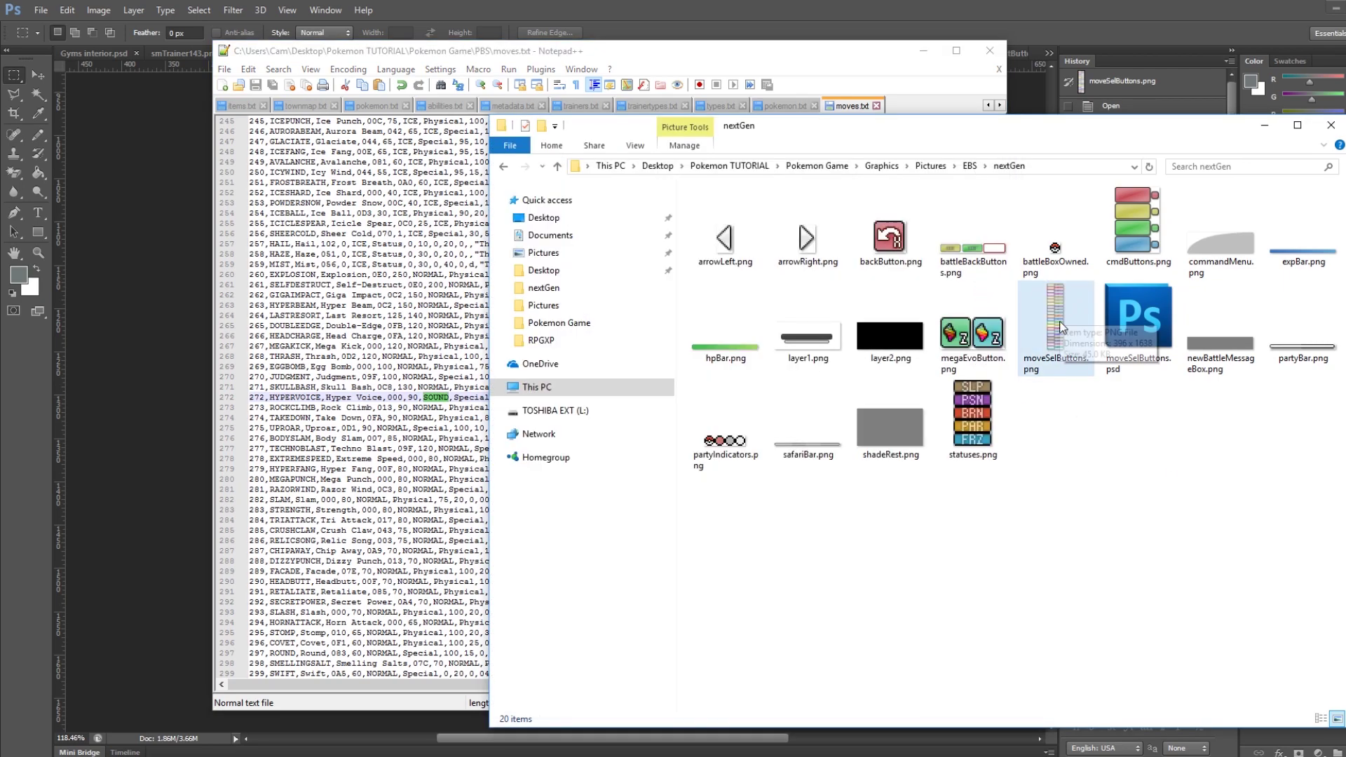
click(882, 1)
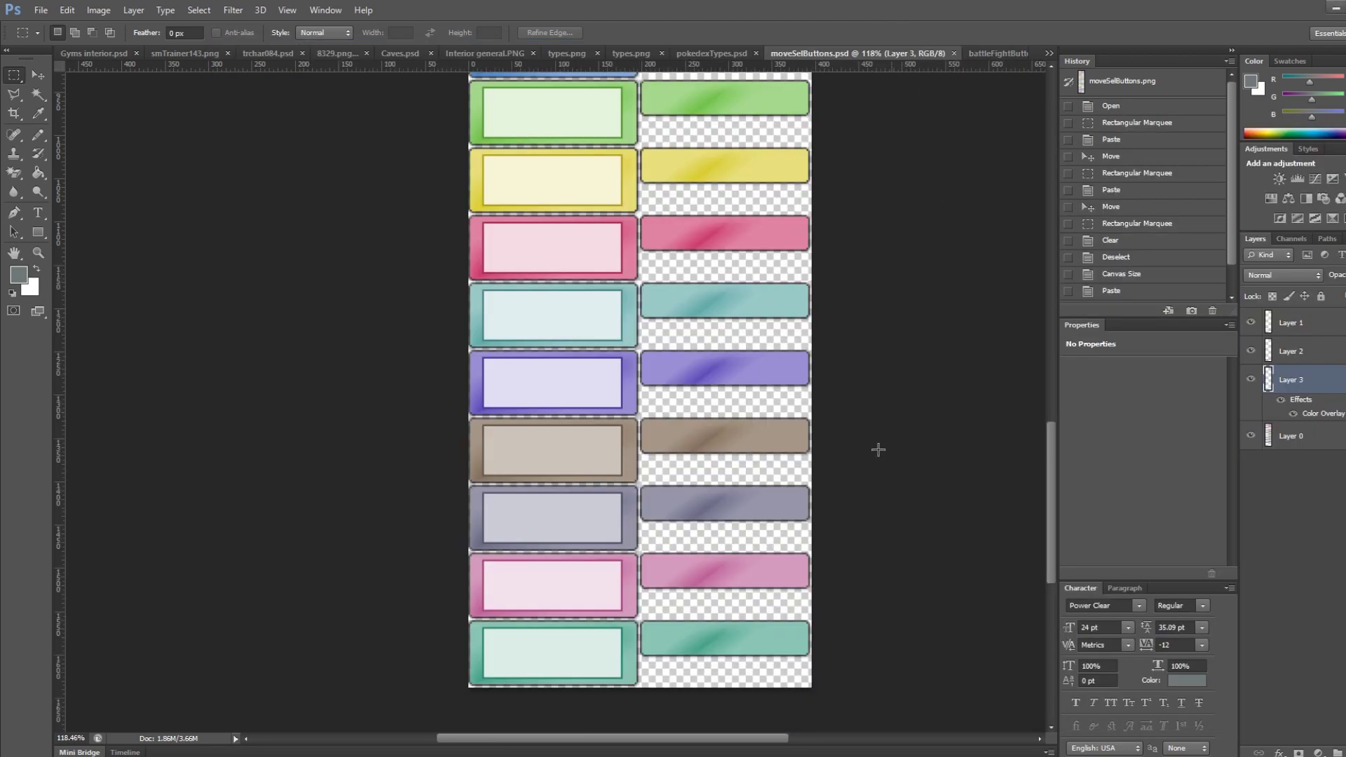
scroll(911, 490, down, 1)
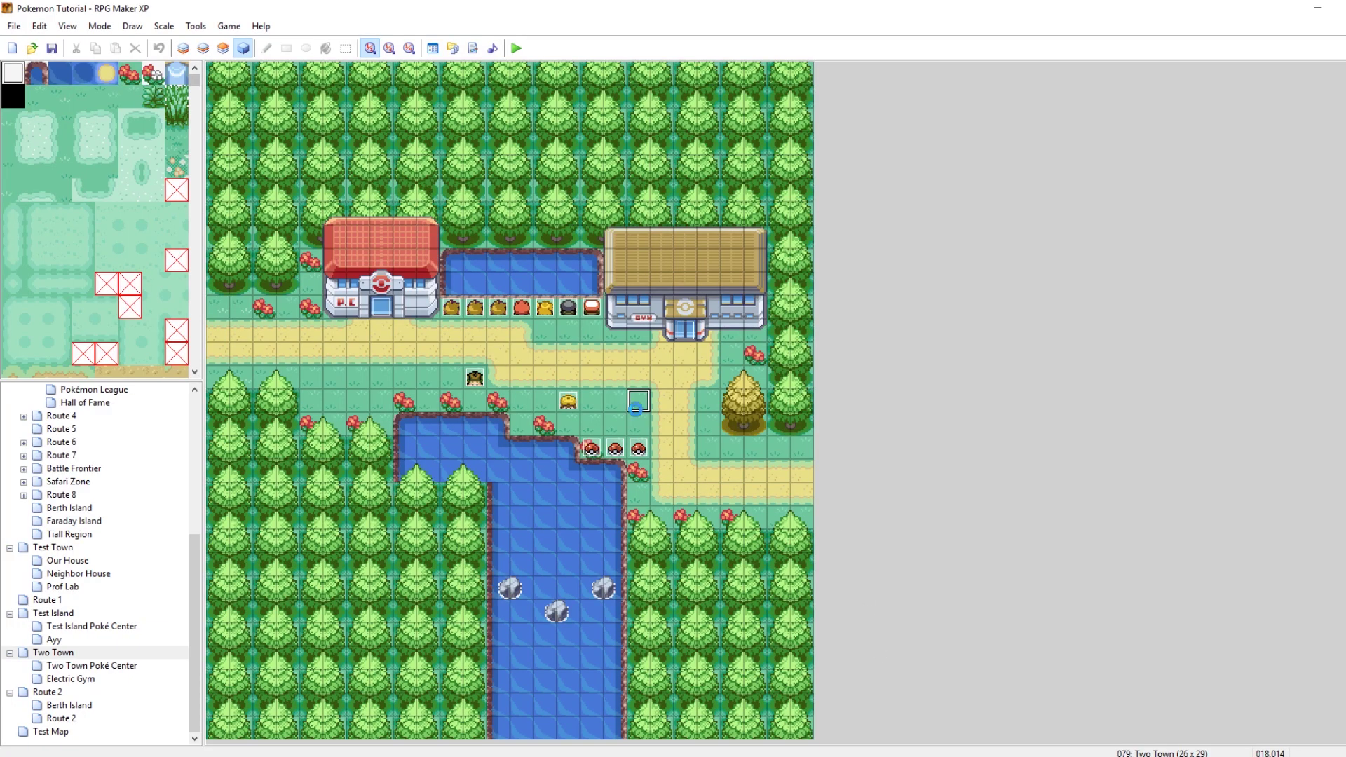
click(567, 401)
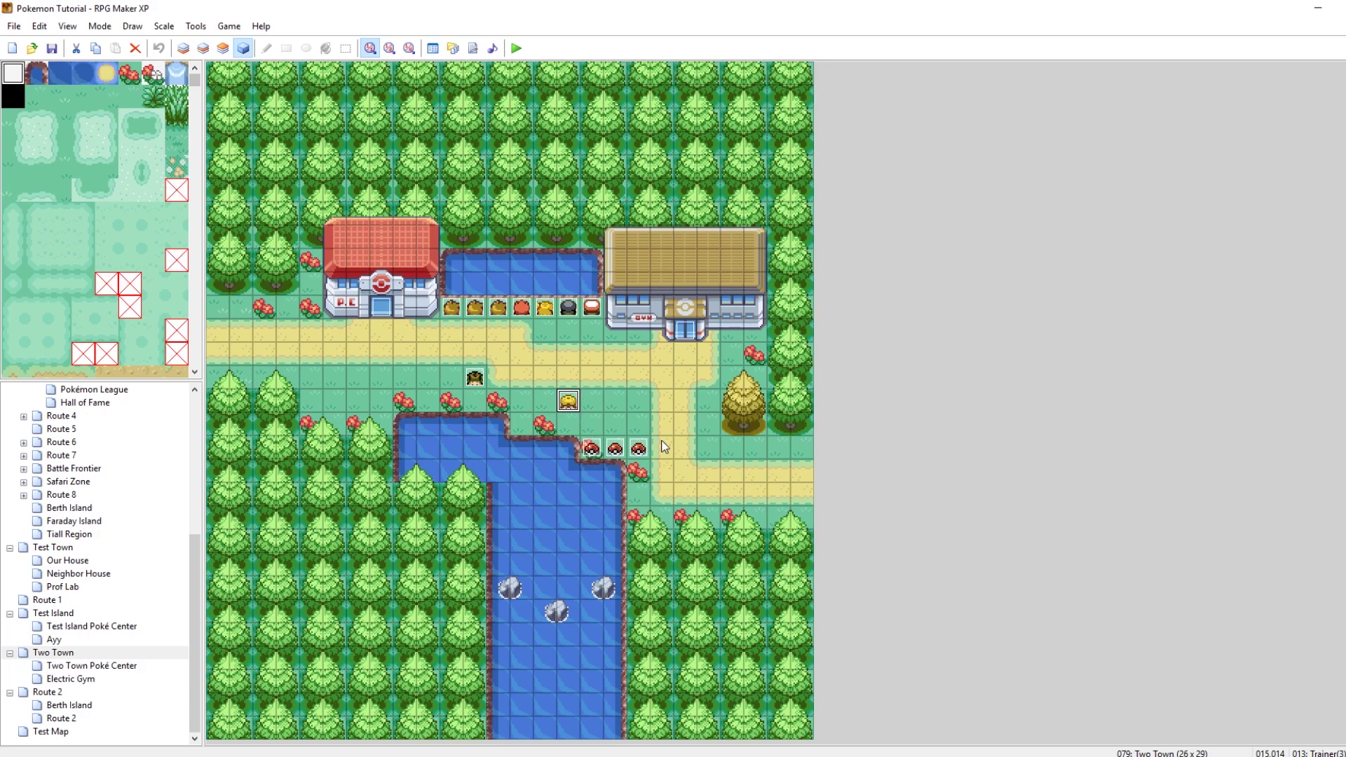
click(516, 48)
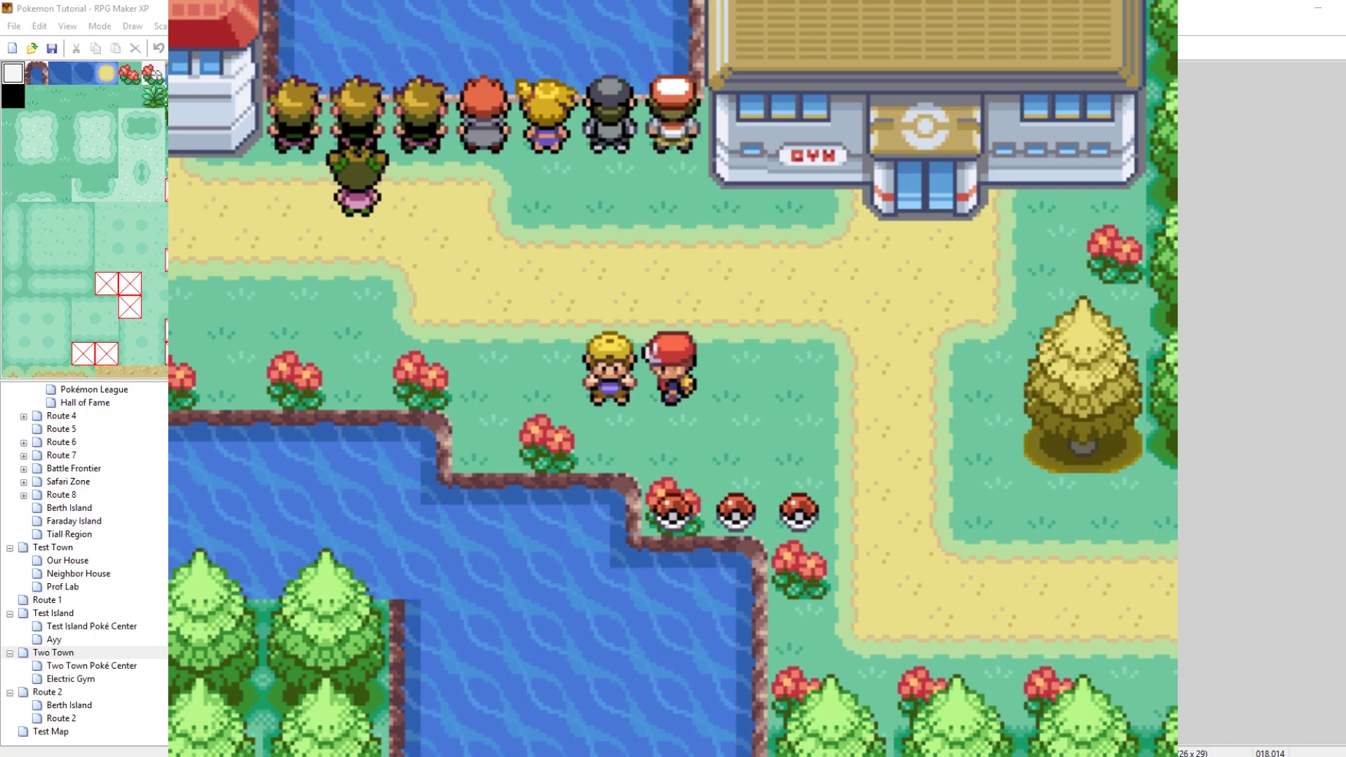
key(Return)
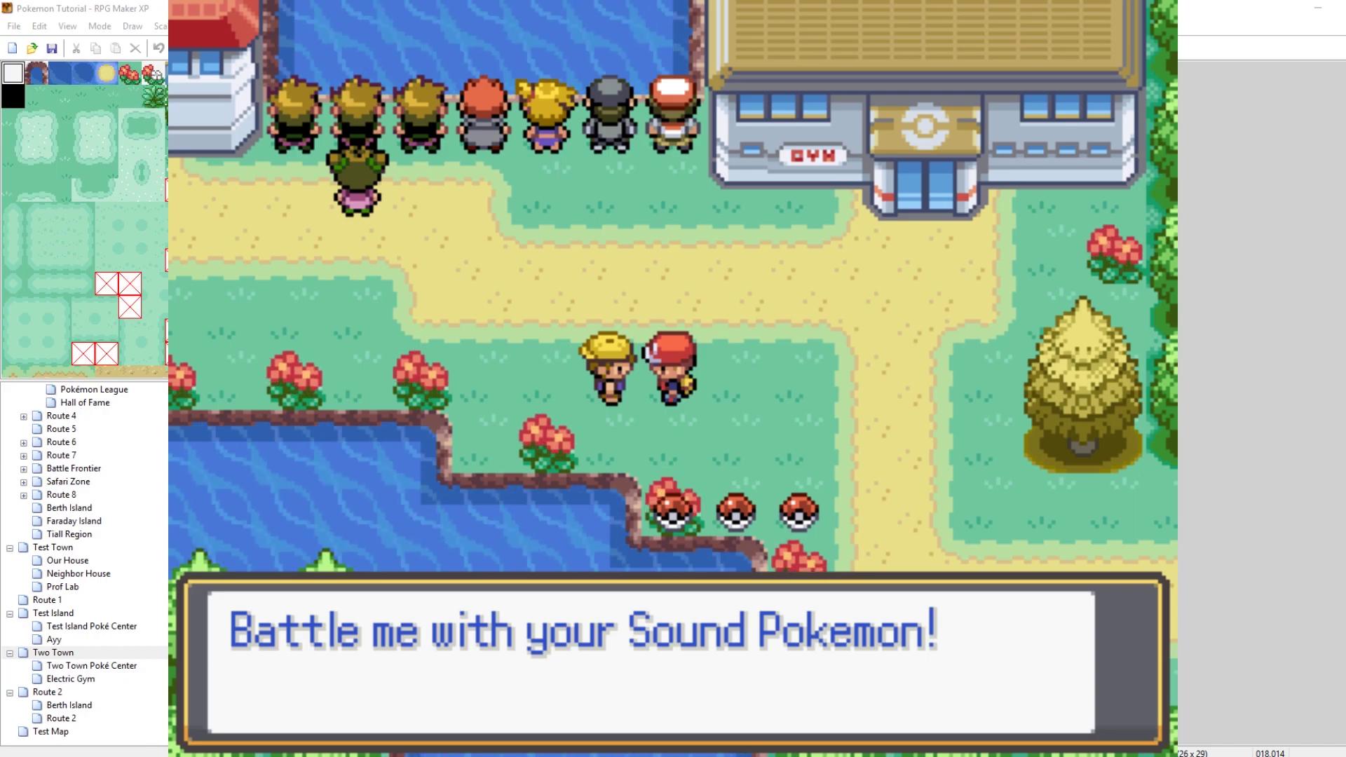
key(alt+F4)
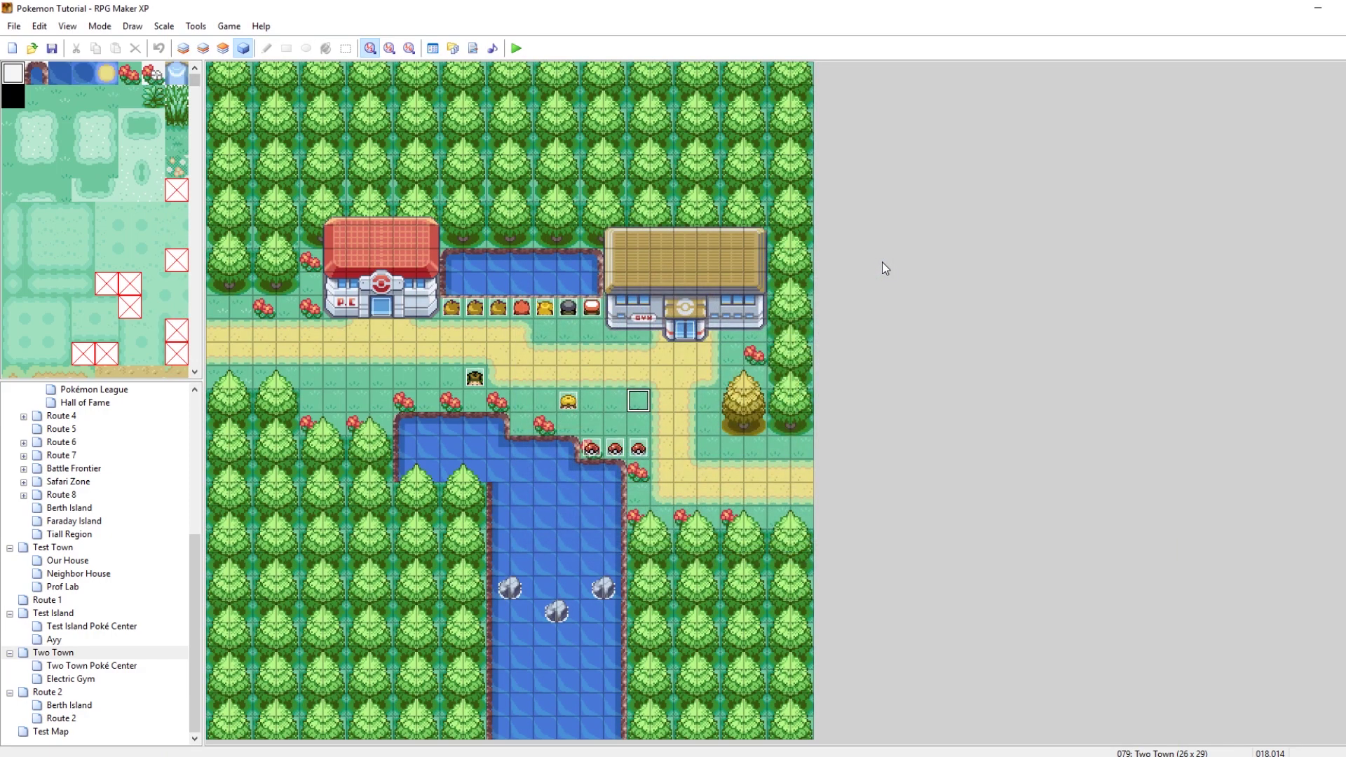
click(474, 49)
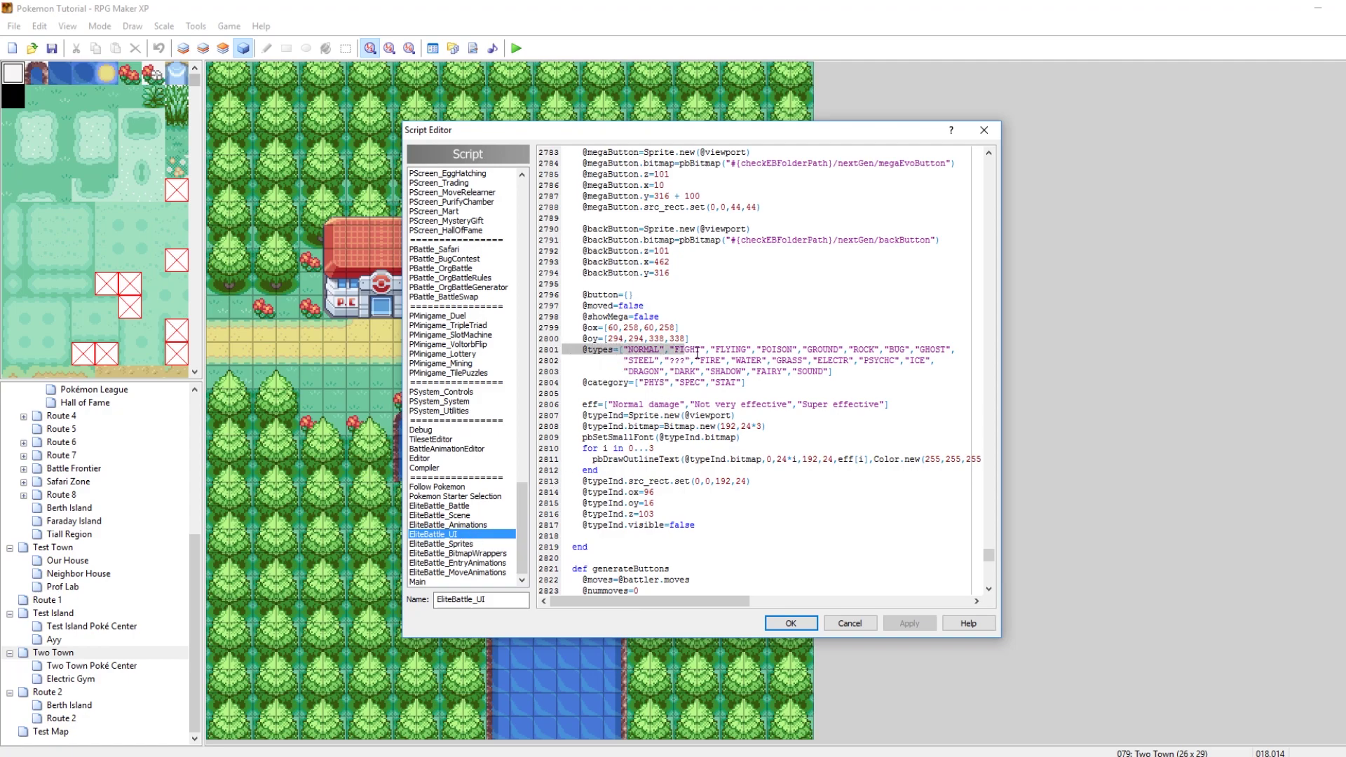
drag(696, 354, 803, 371)
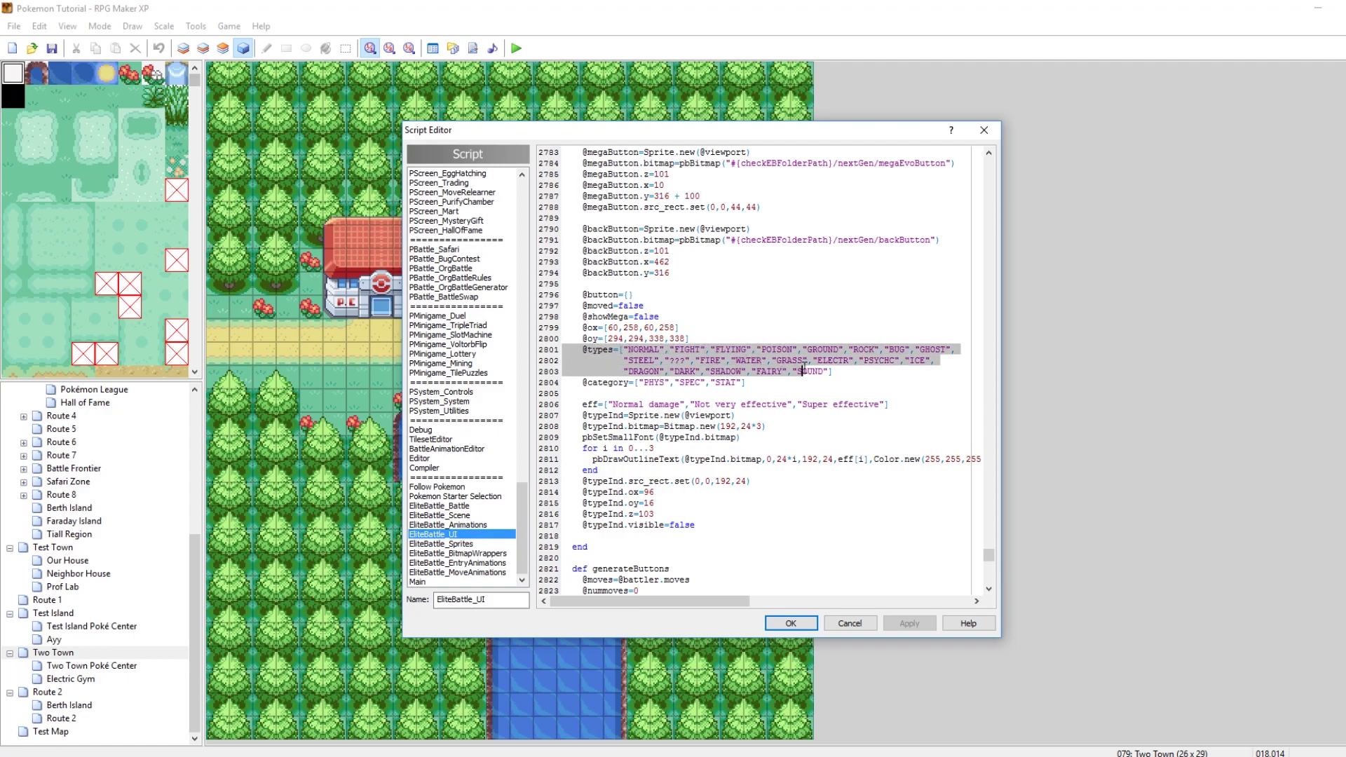
click(838, 374)
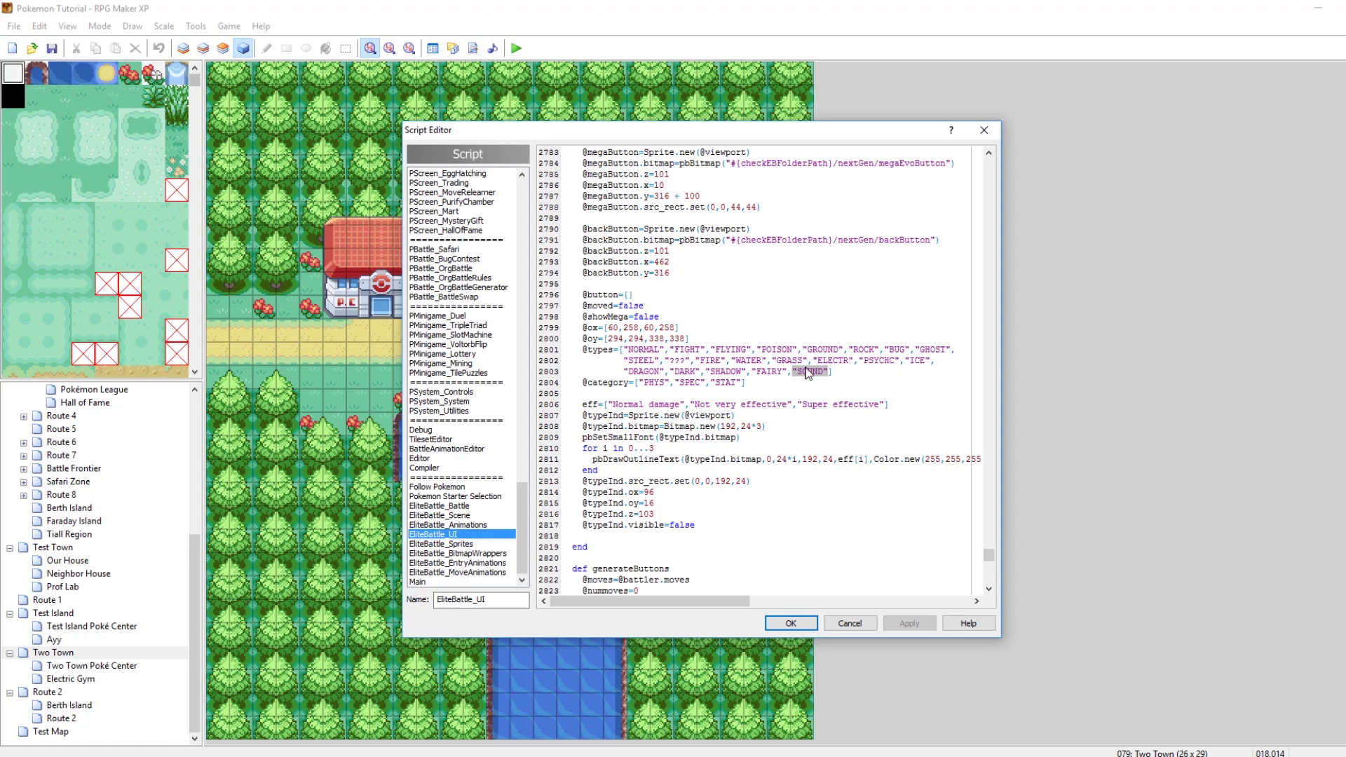
click(794, 622)
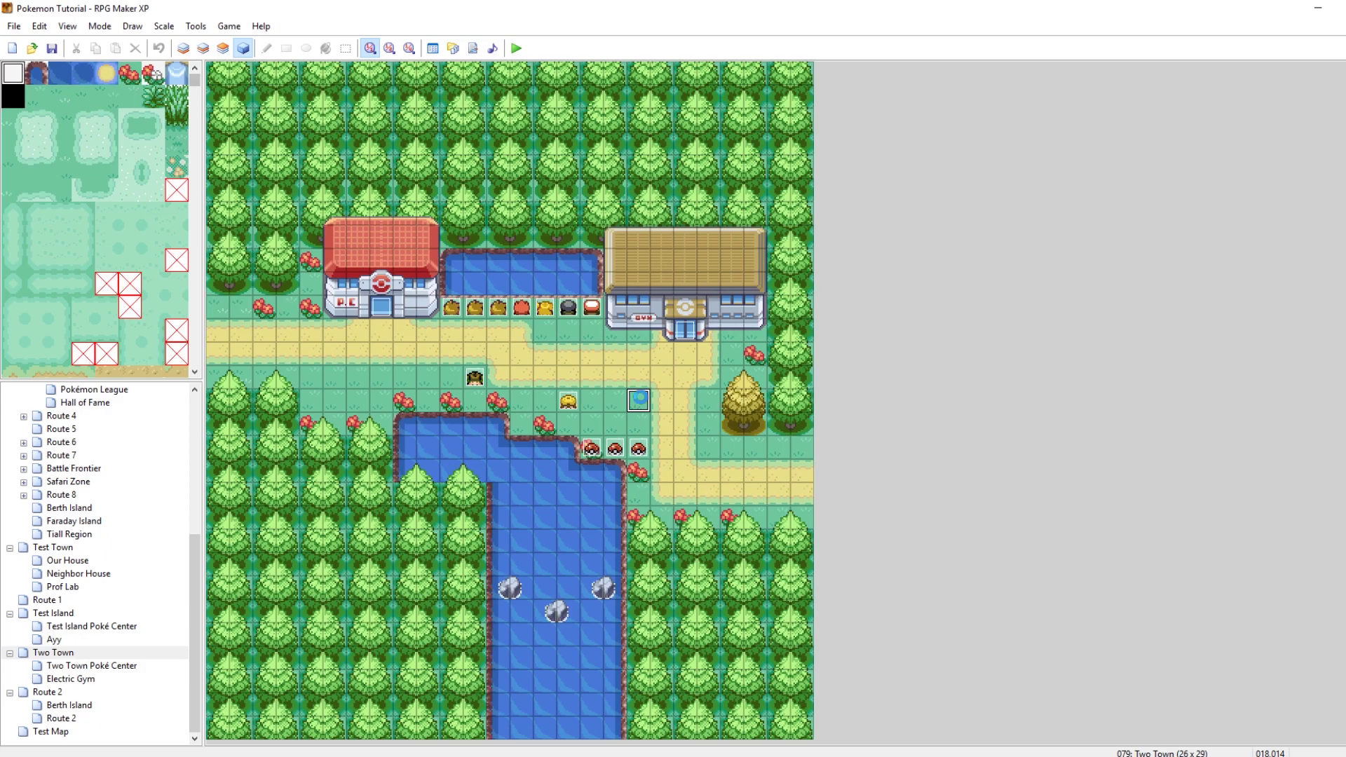
Playtest the game, continue the Two Town save, and talk to Youngster Dude to start the battle.
click(516, 48)
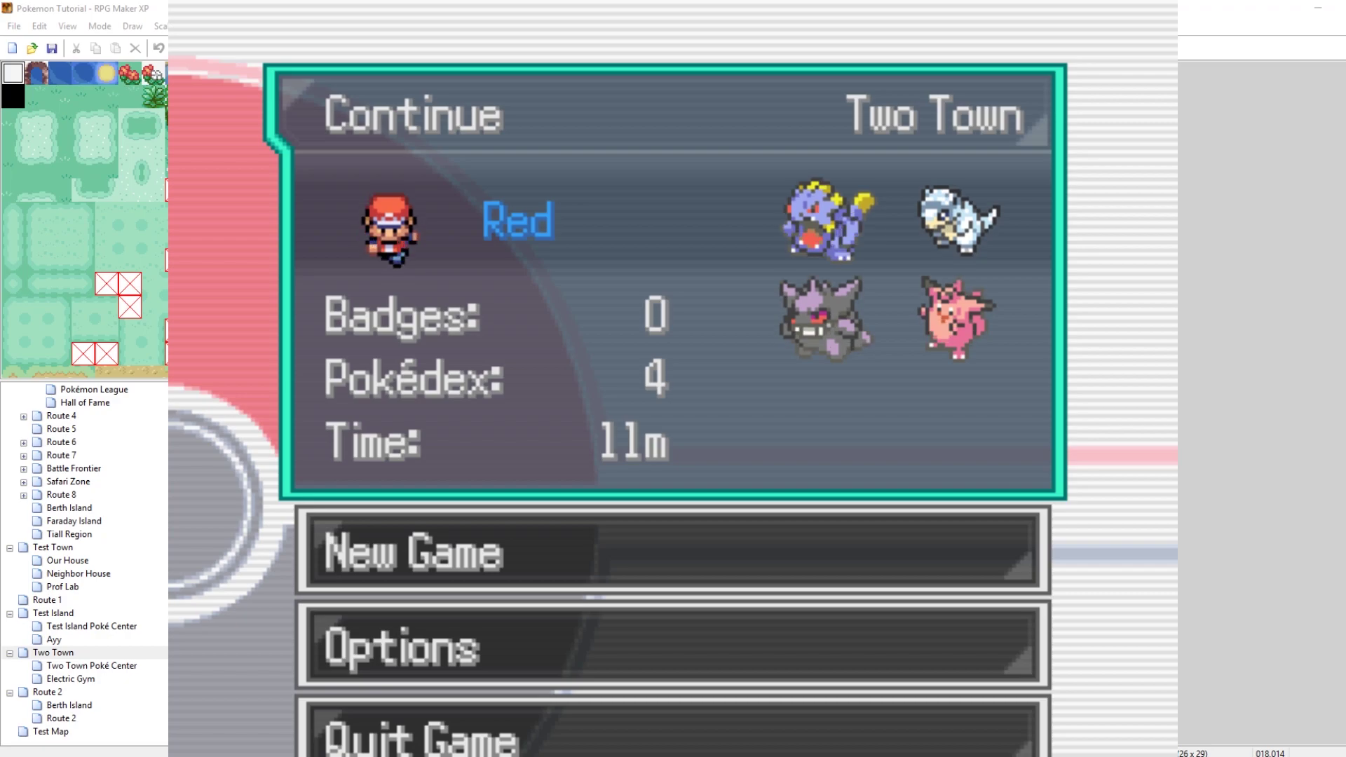
key(Return)
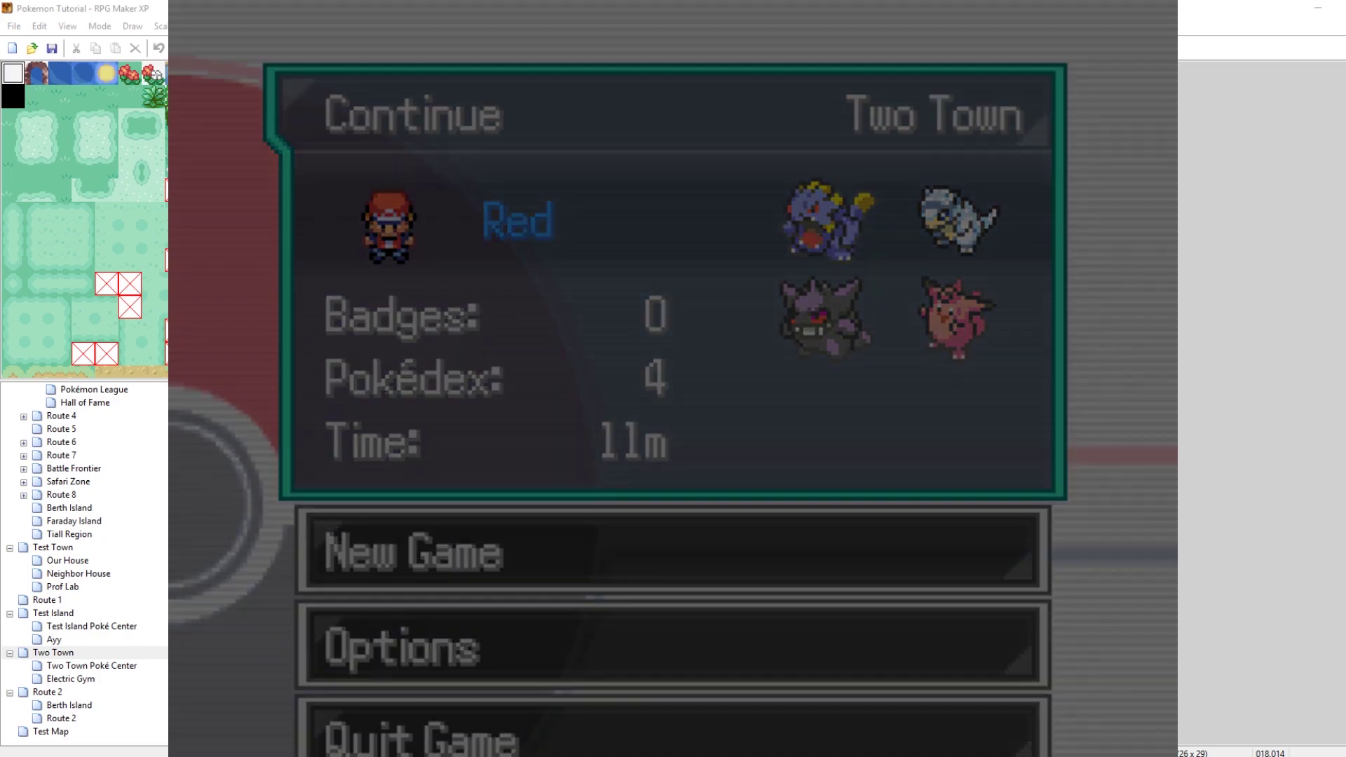
key(Left)
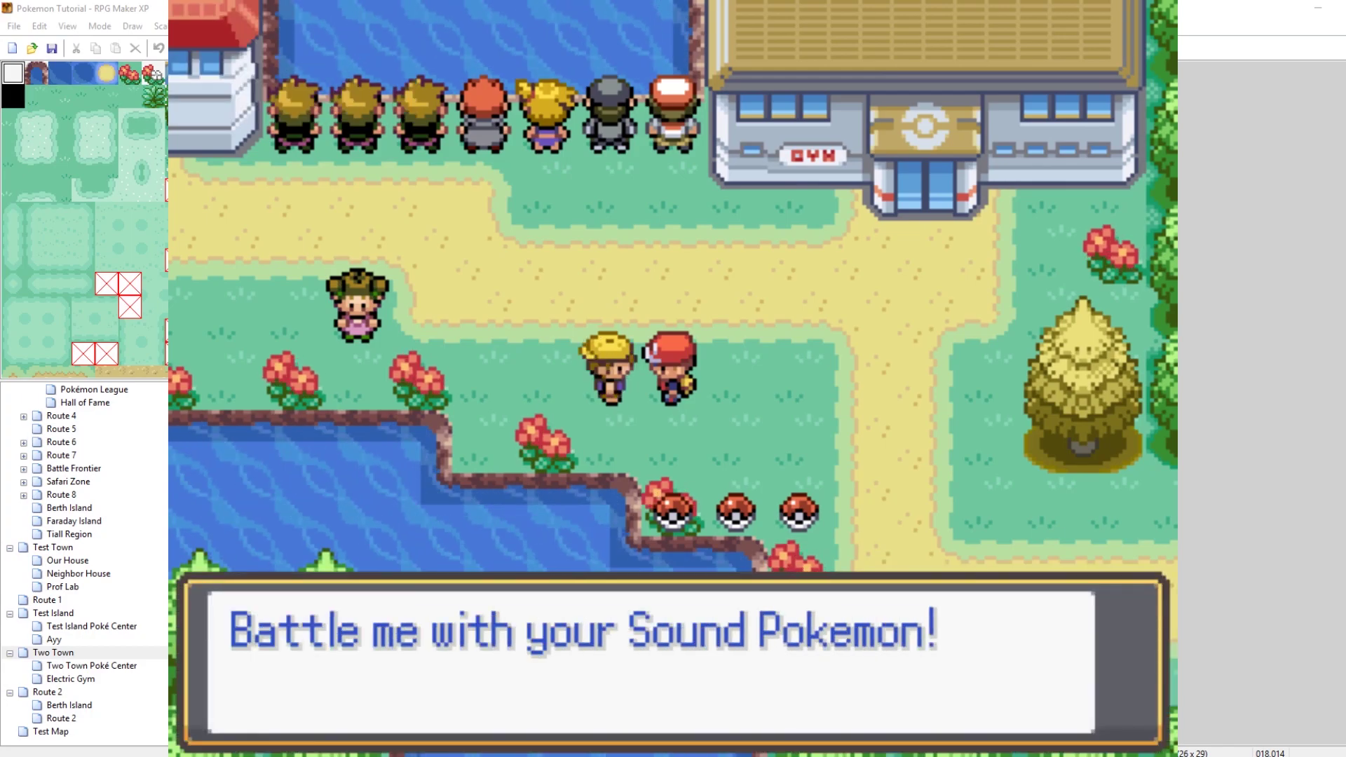
key(Return)
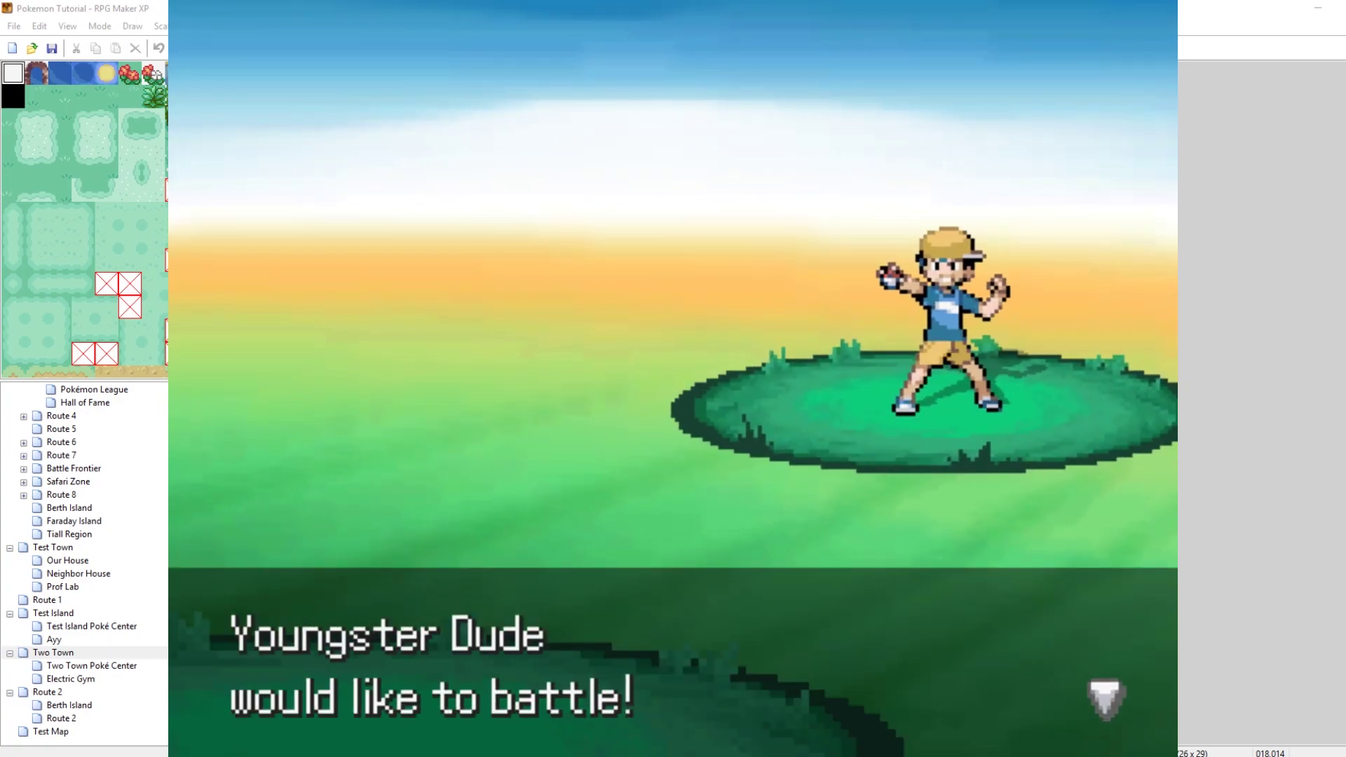
Browse Exploud's moves to show Hyper Voice's SOUND type, then use Growl on Misdreavus.
key(Return)
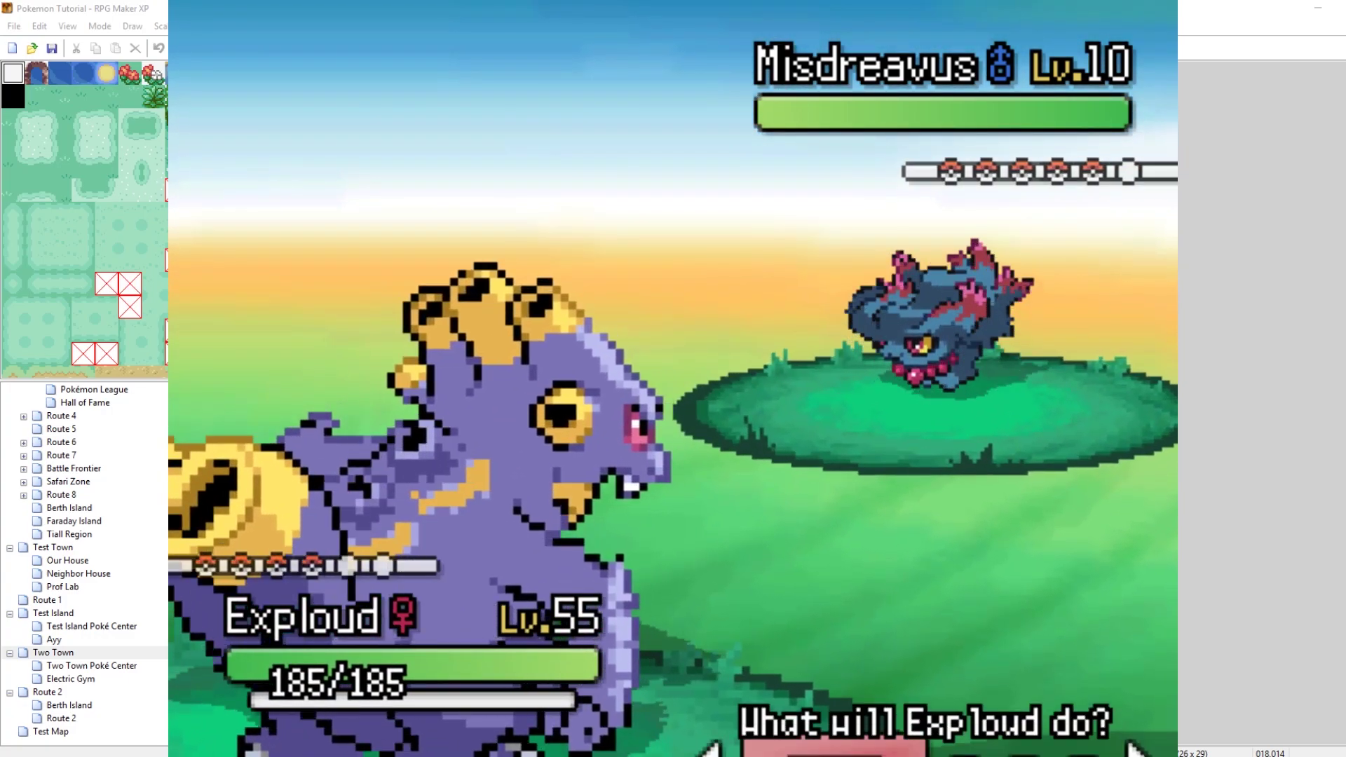
key(Return)
key(Right)
key(Down)
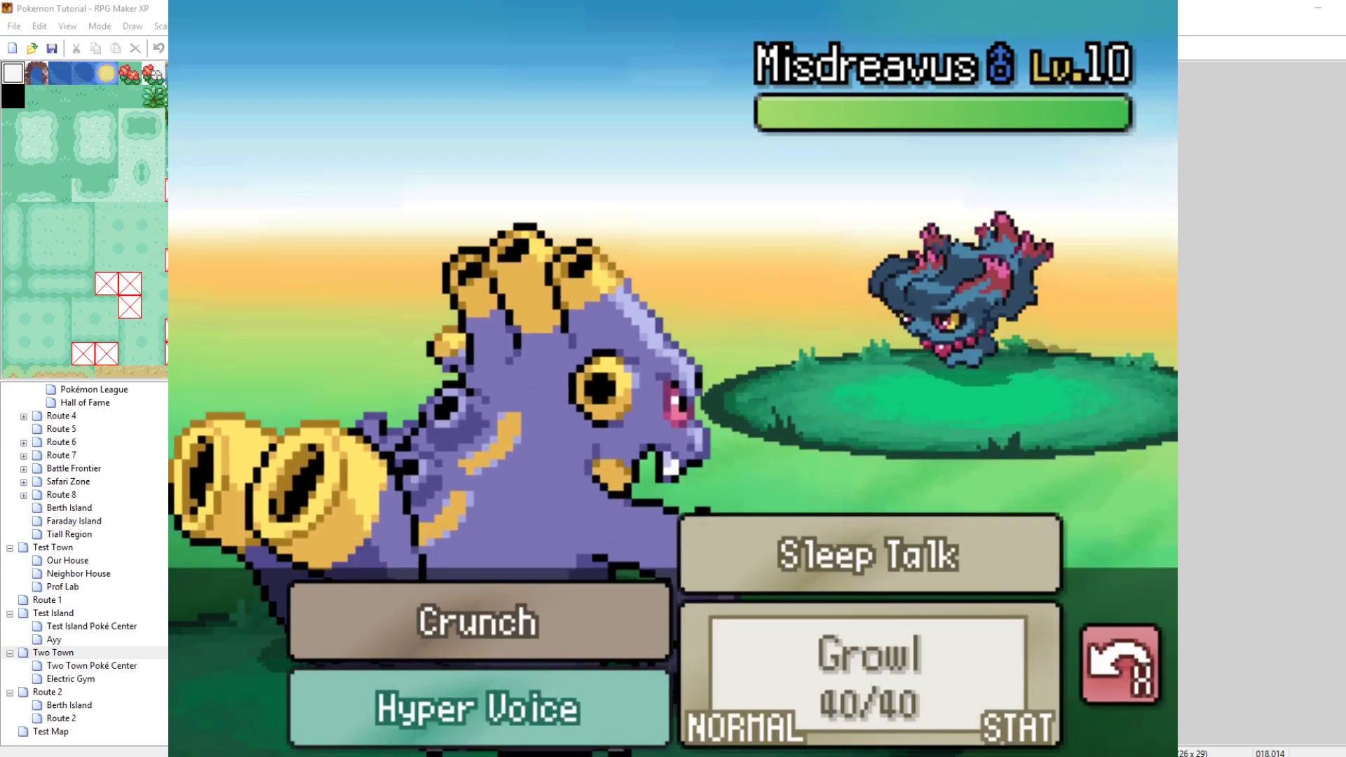
key(Left)
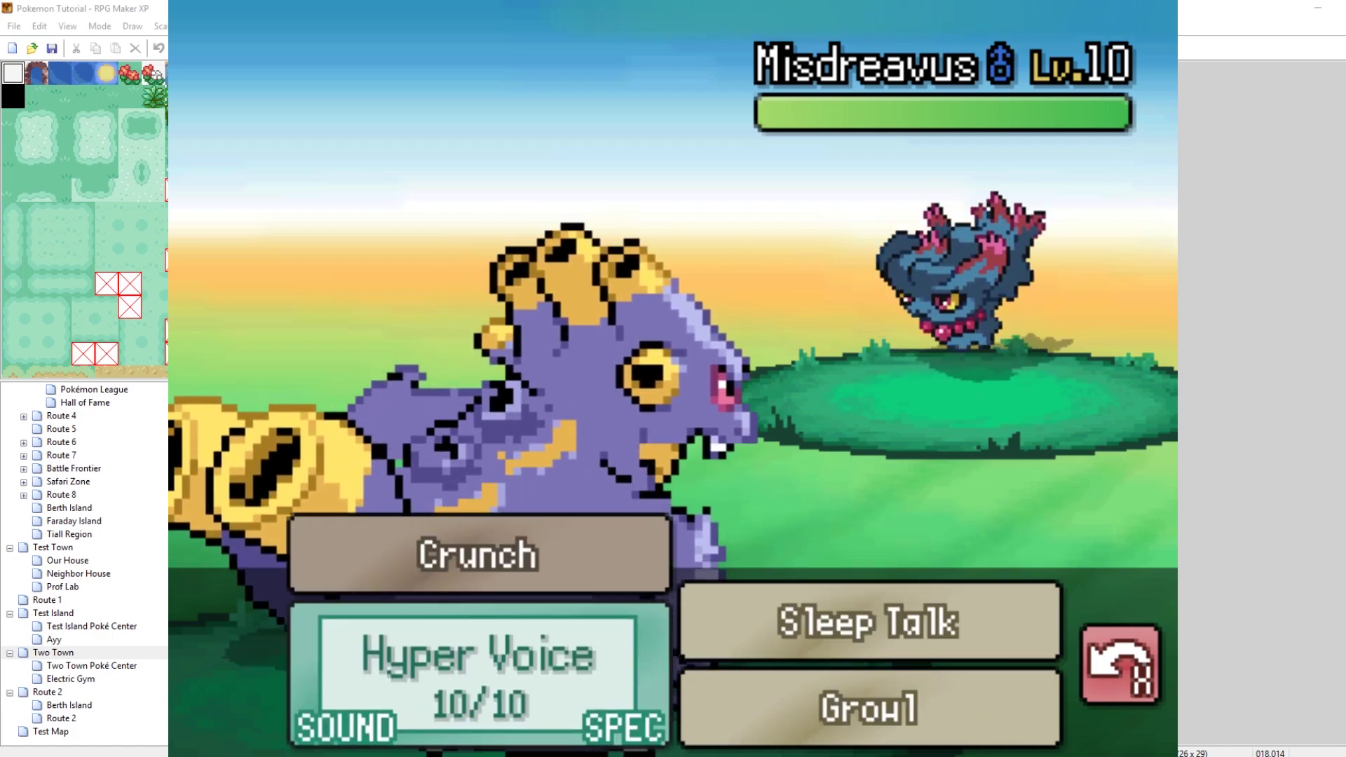
key(Up)
key(Right)
key(Left)
key(Down)
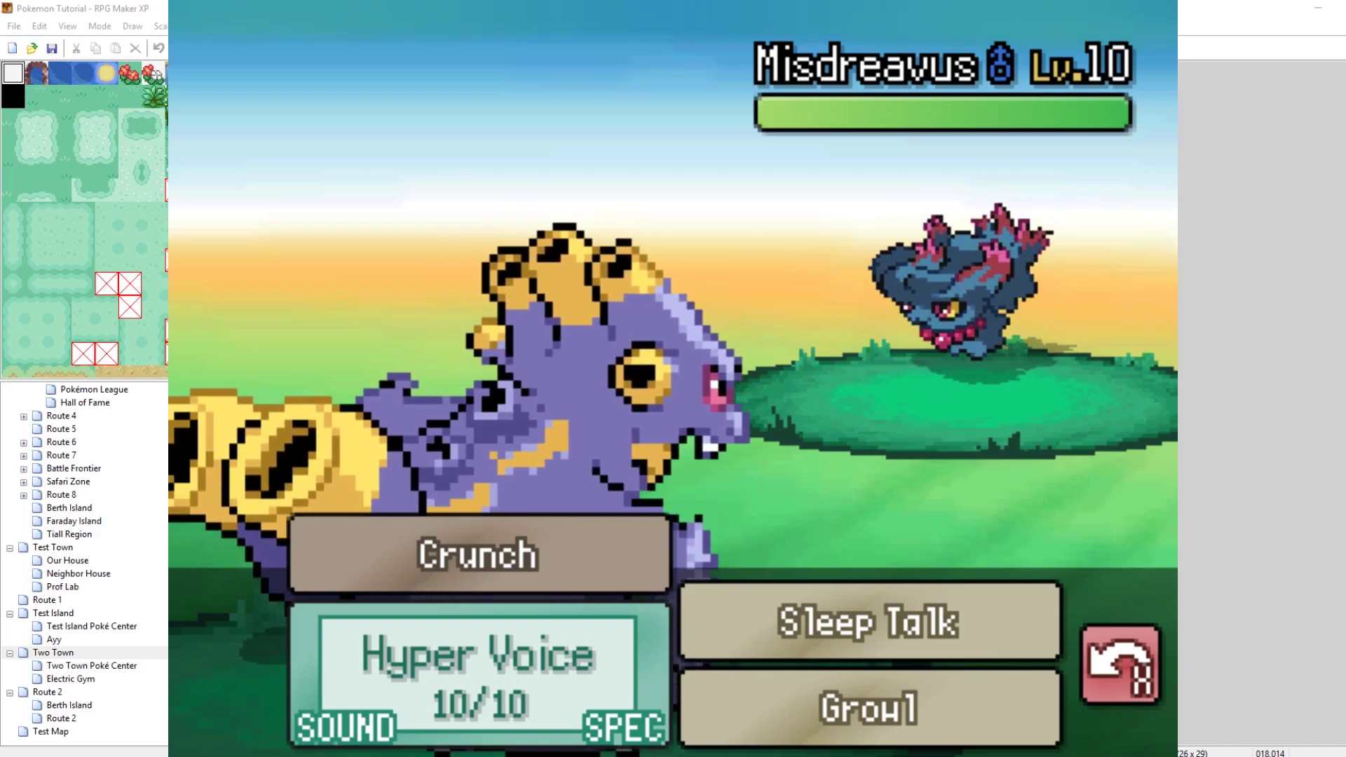
key(Right)
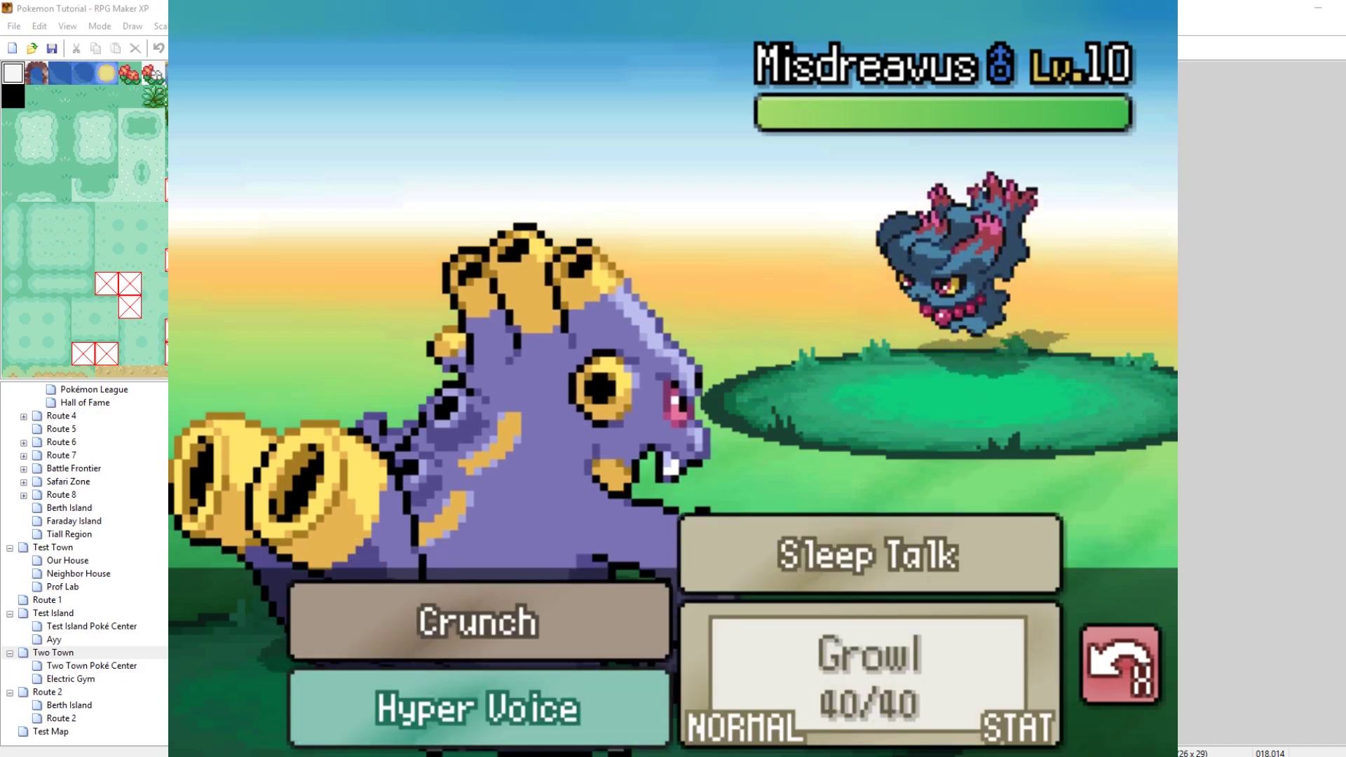
key(Return)
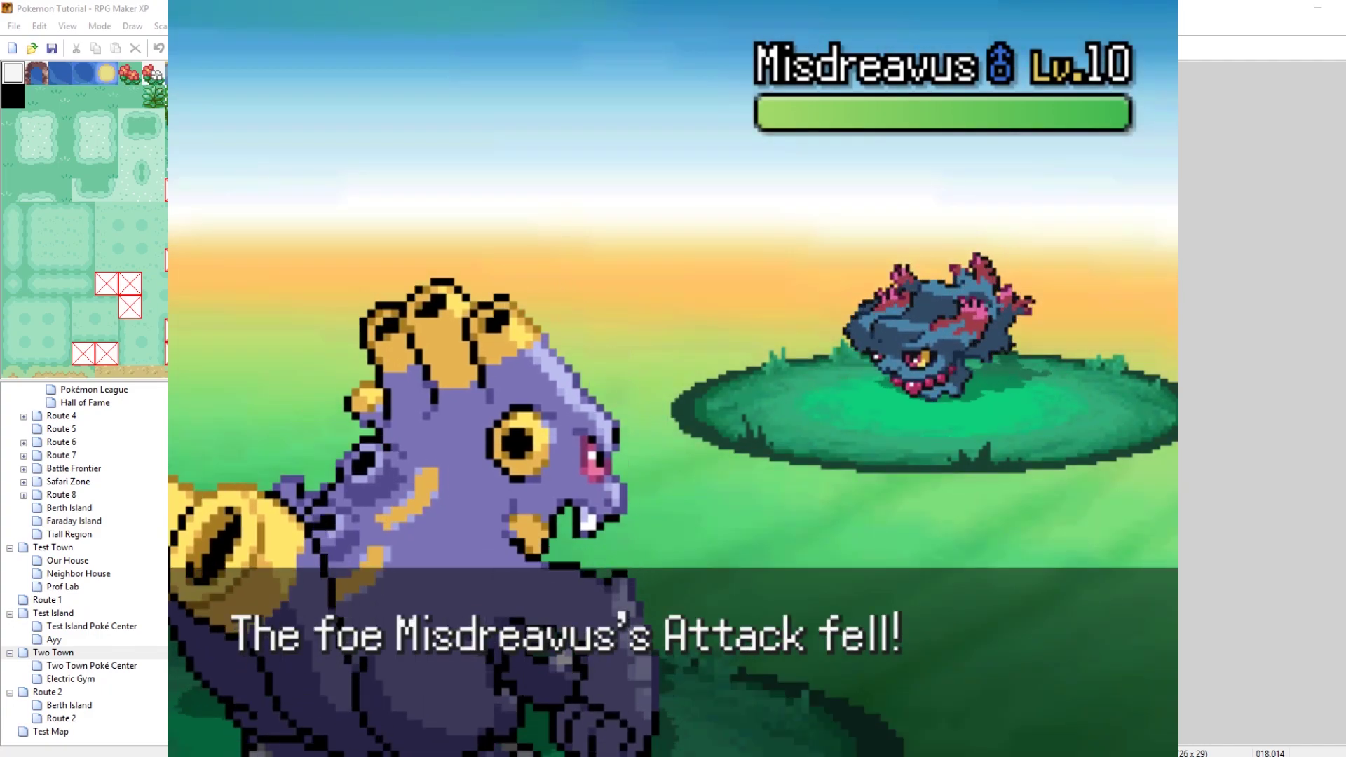
Use Hyper Voice on Misdreavus.
key(Return)
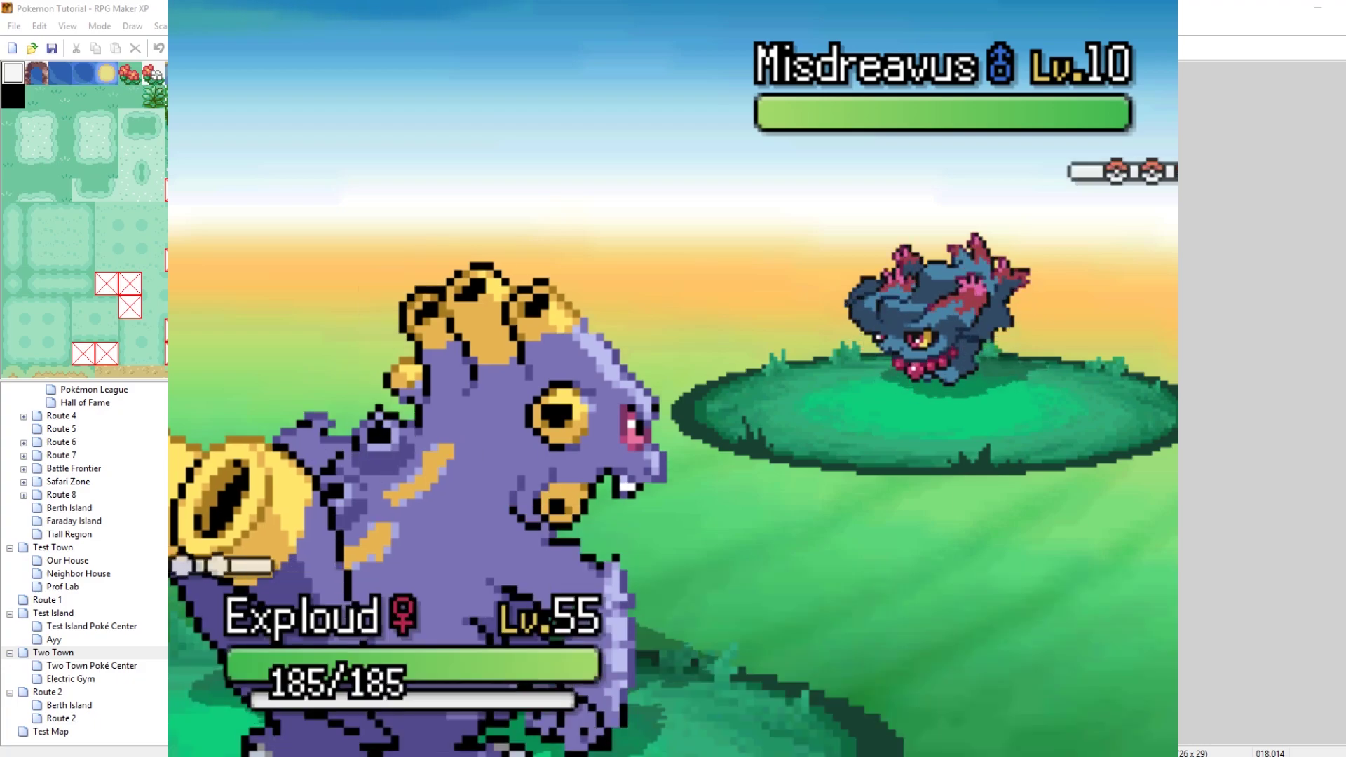
key(Return)
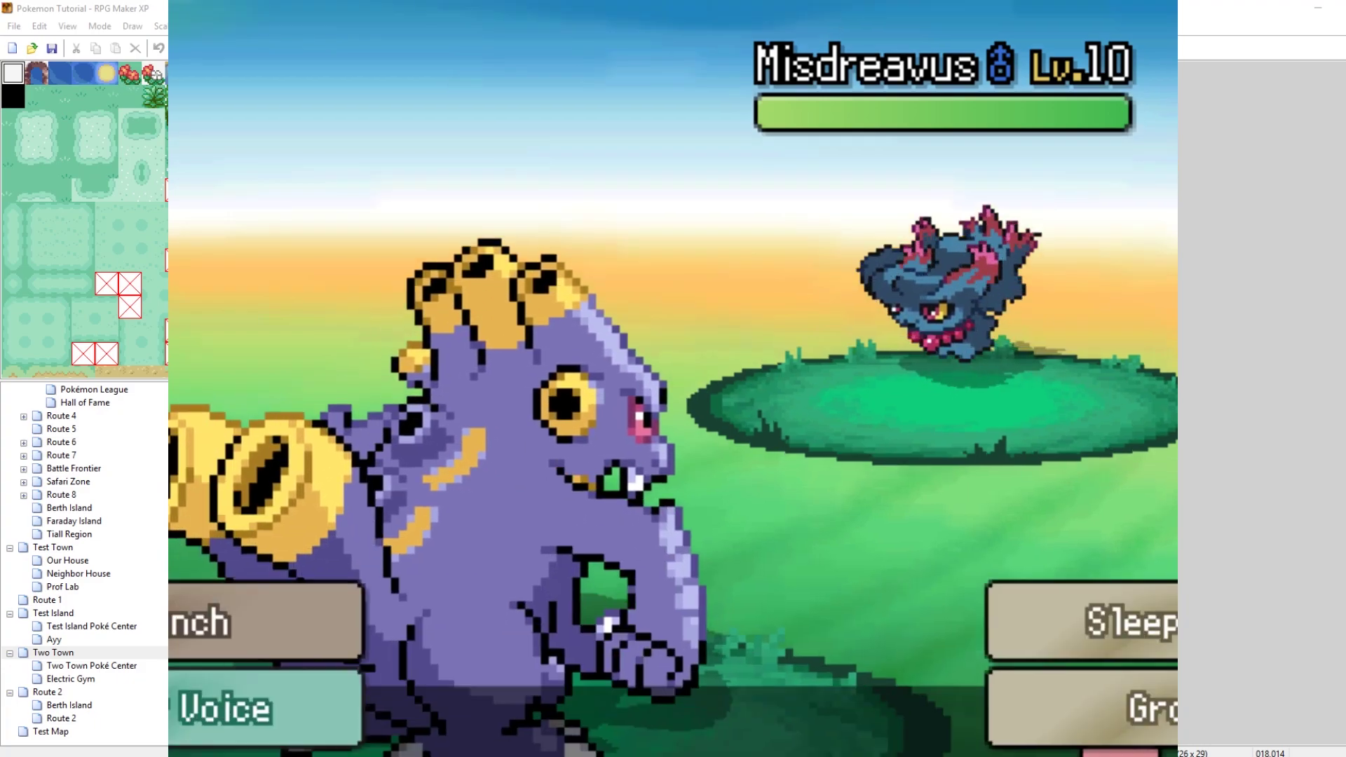
key(Left)
key(Return)
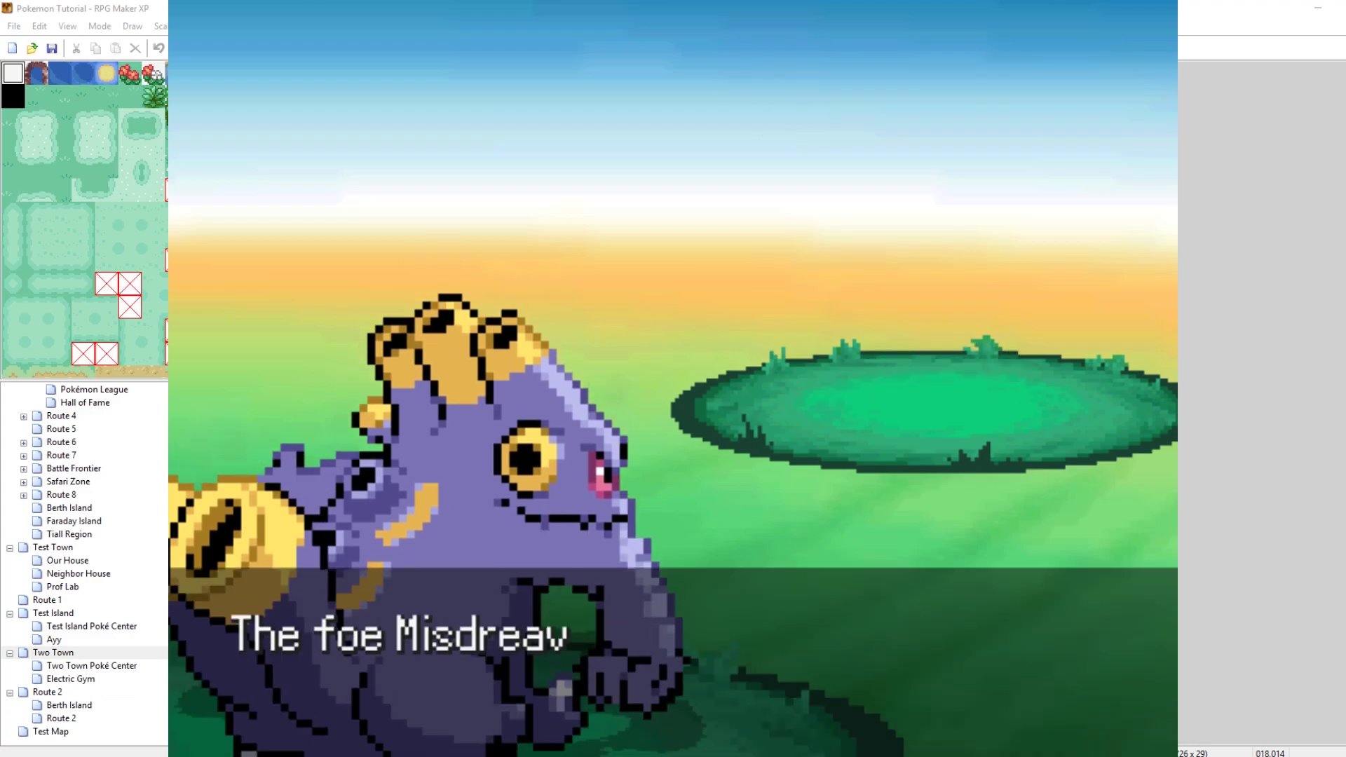
After Misdreavus faints, decline switching and keep Exploud in.
key(Return)
key(Return)
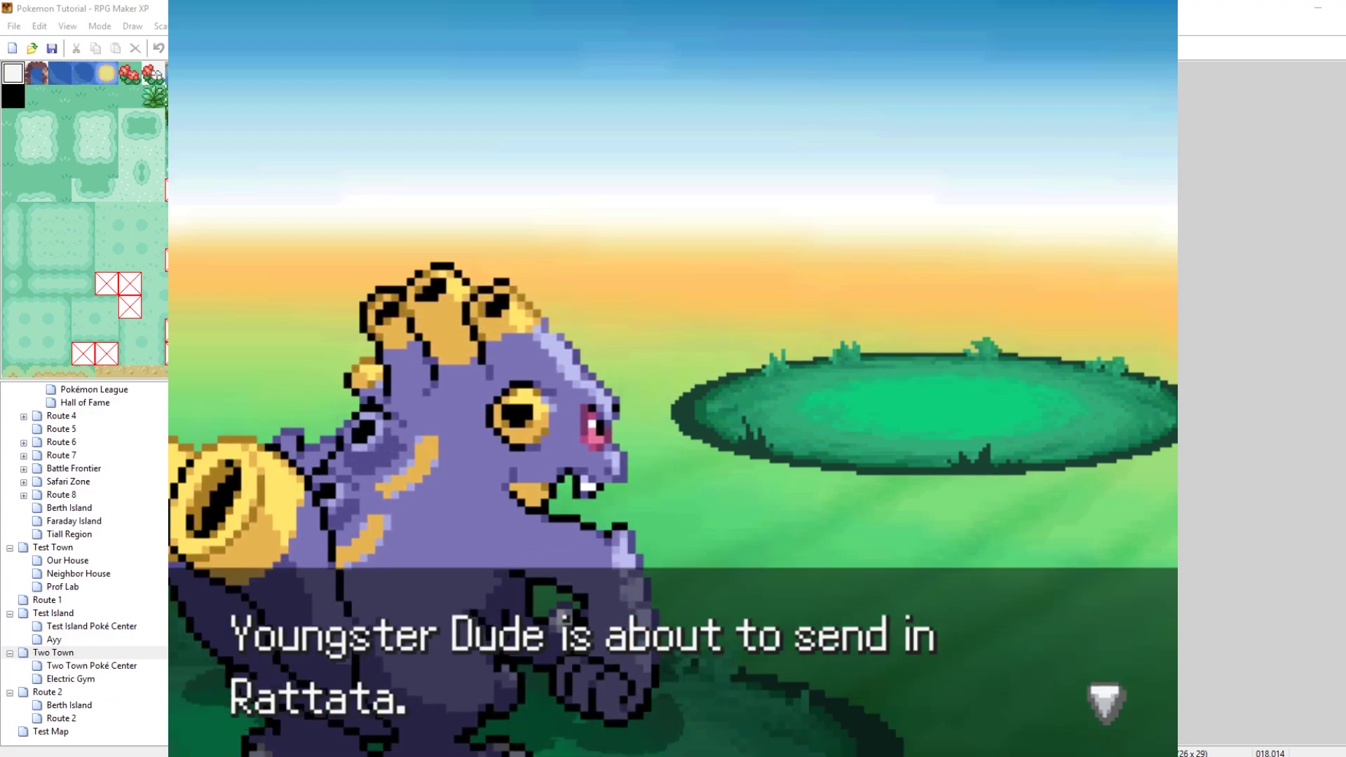
key(Return)
key(Right)
key(Return)
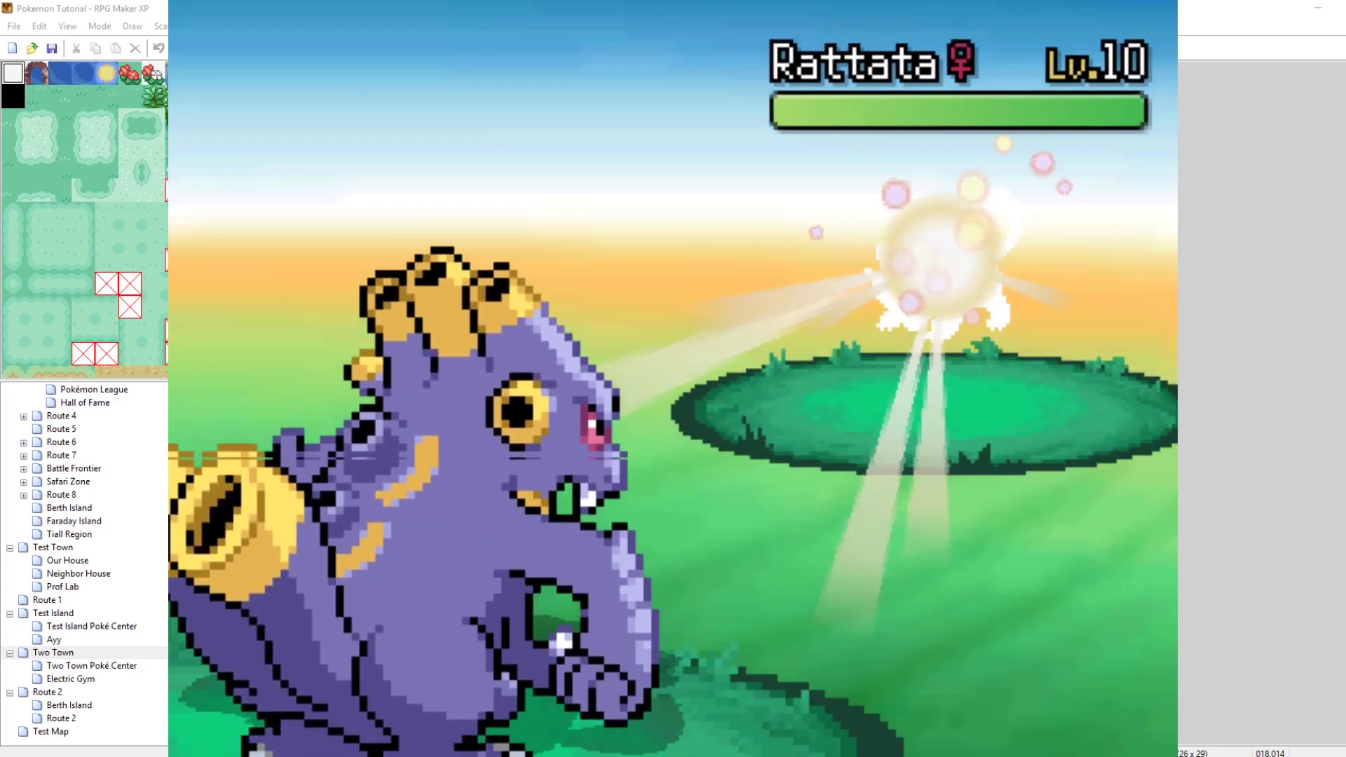
Knock out Rattata with Hyper Voice, then keep Exploud in against Poochyena.
key(Return)
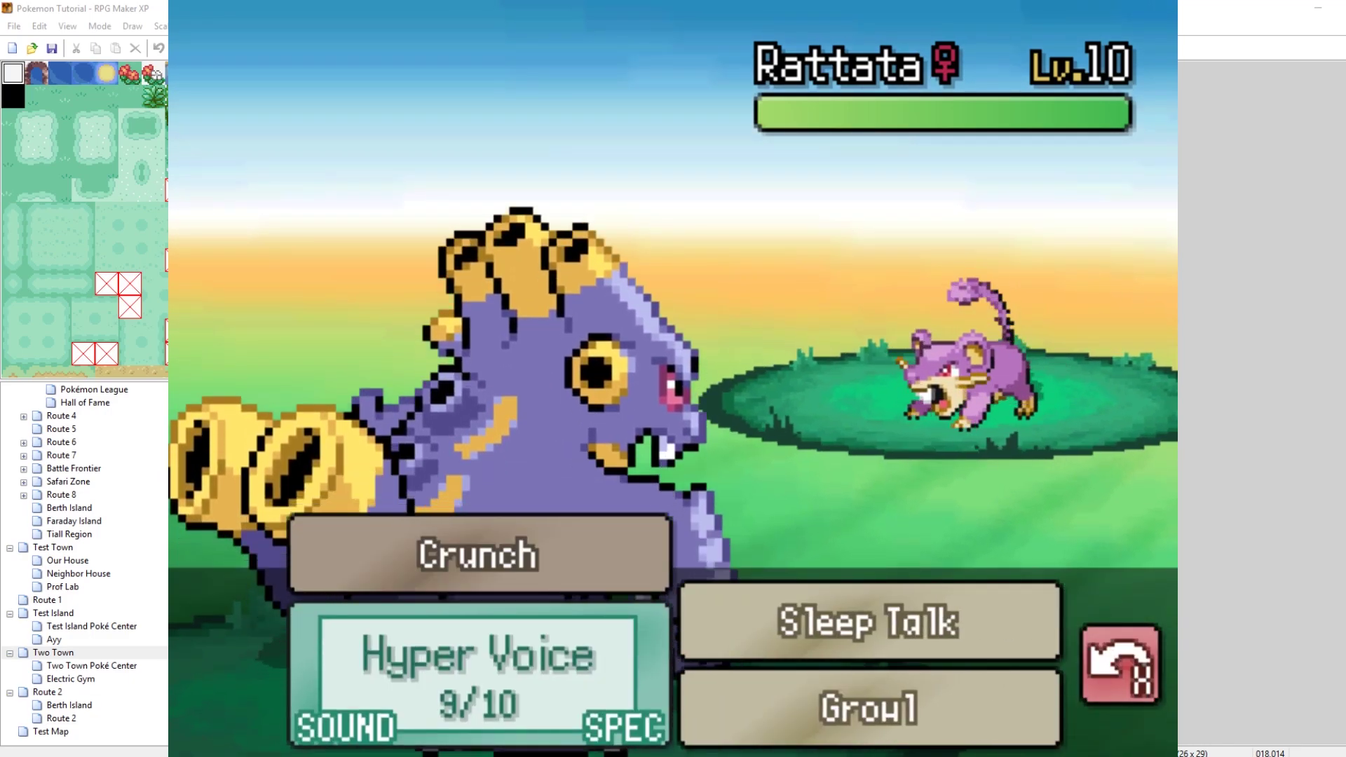
key(Up)
key(Down)
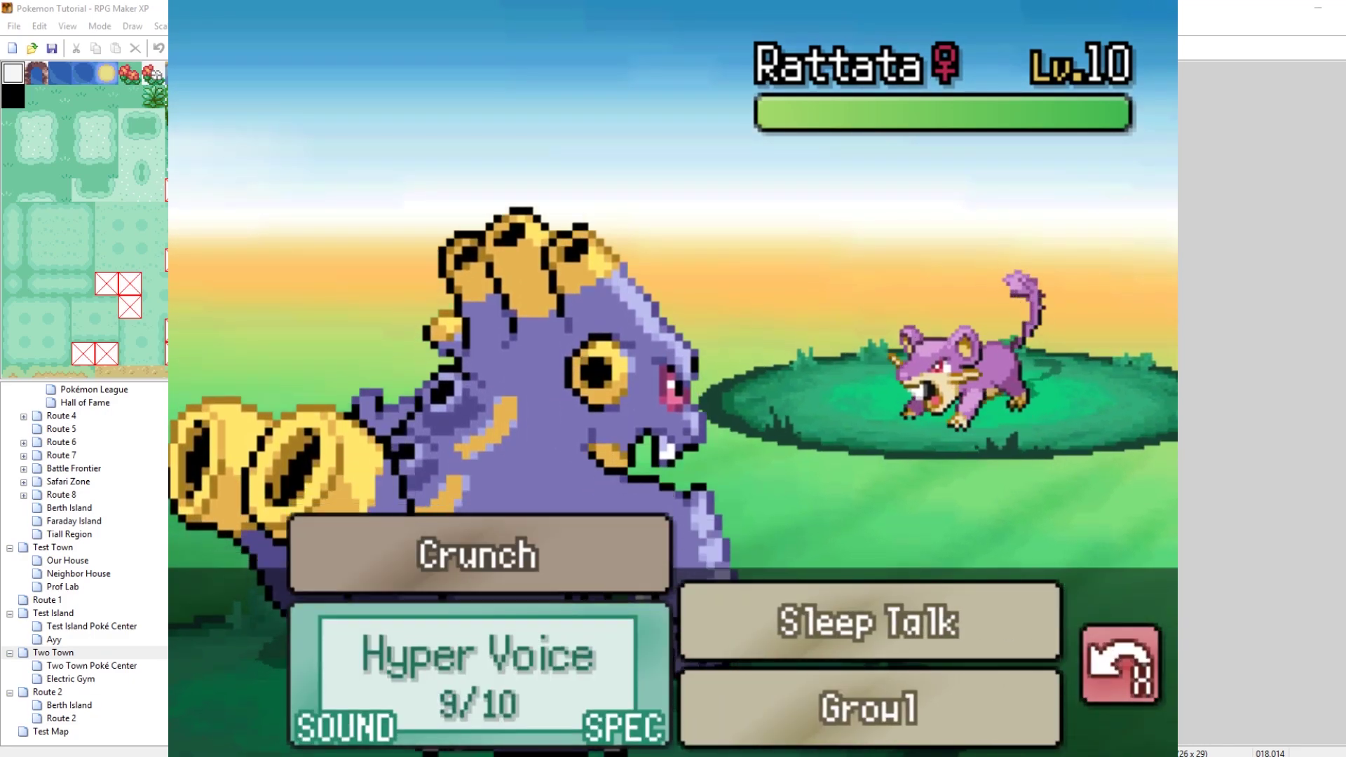
key(Return)
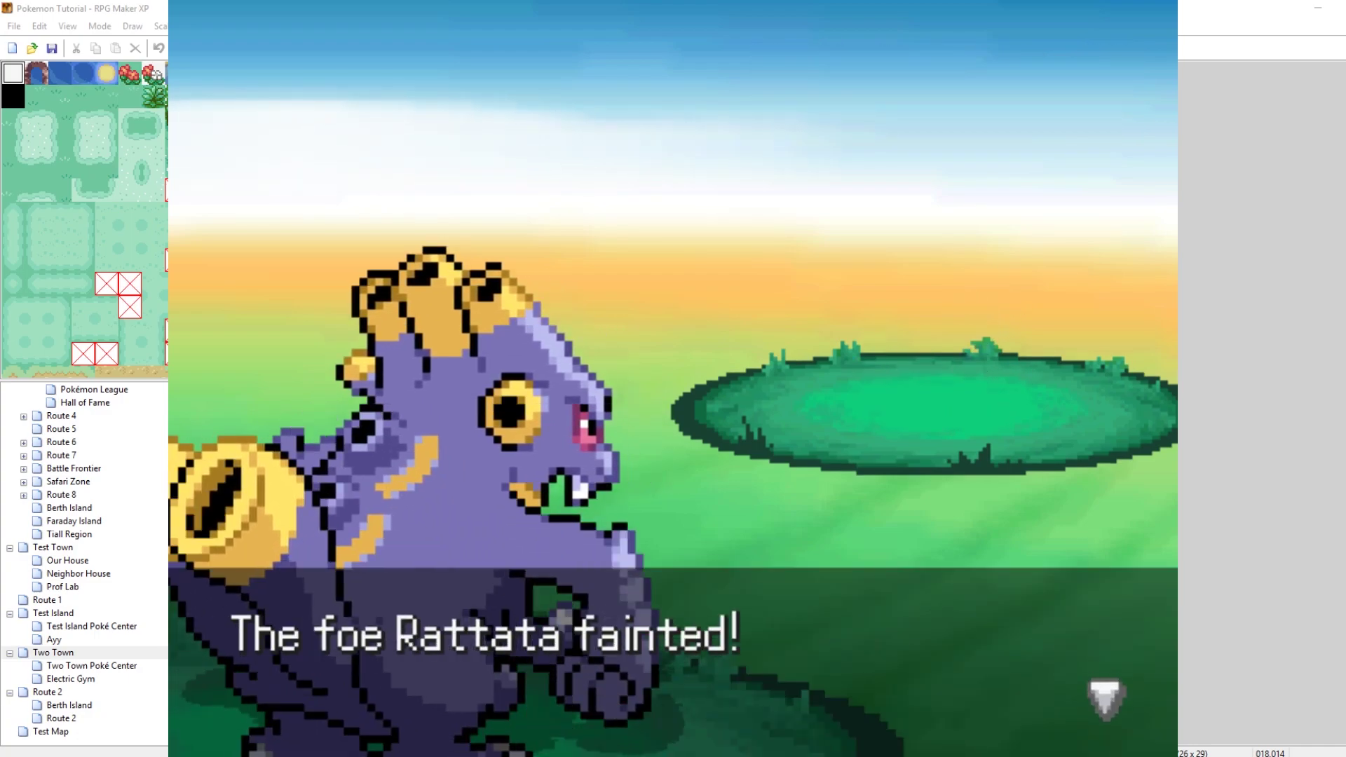
key(Return)
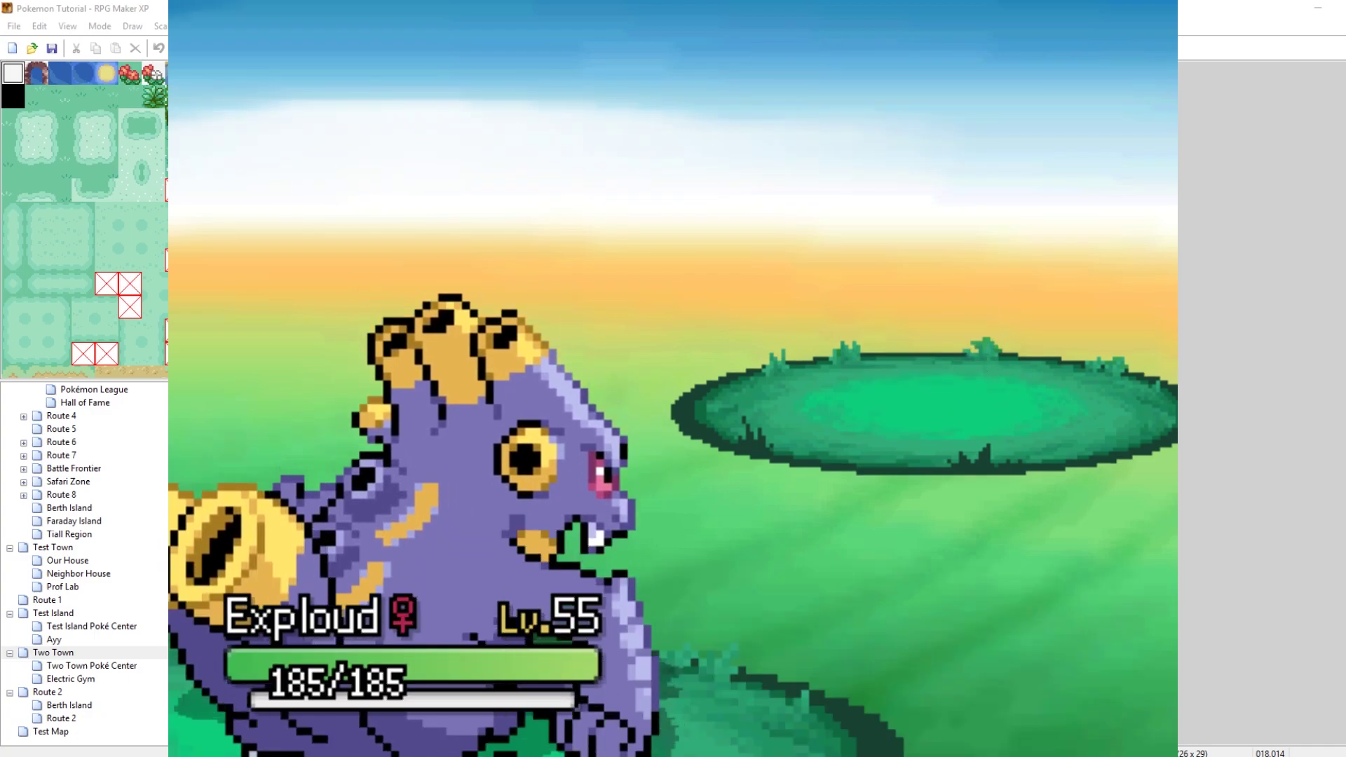
key(Return)
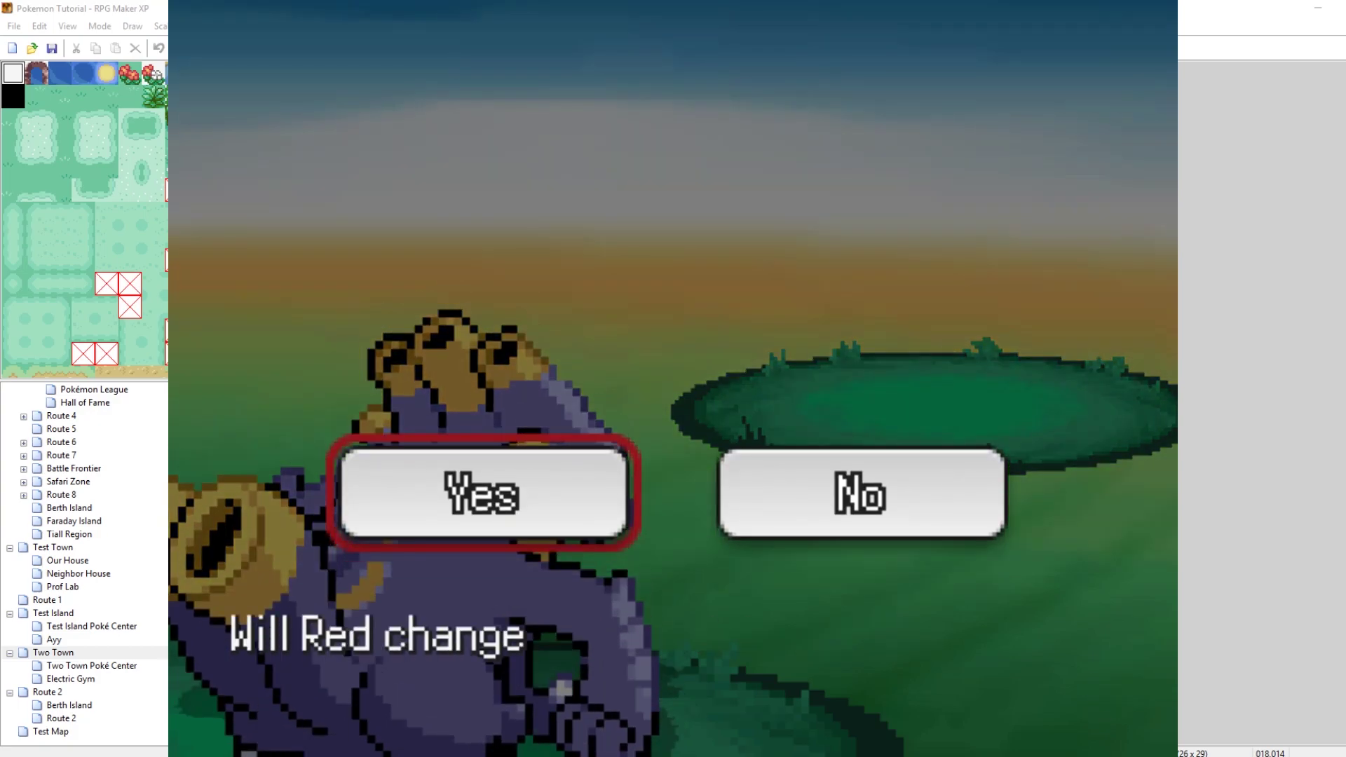
key(Right)
key(Return)
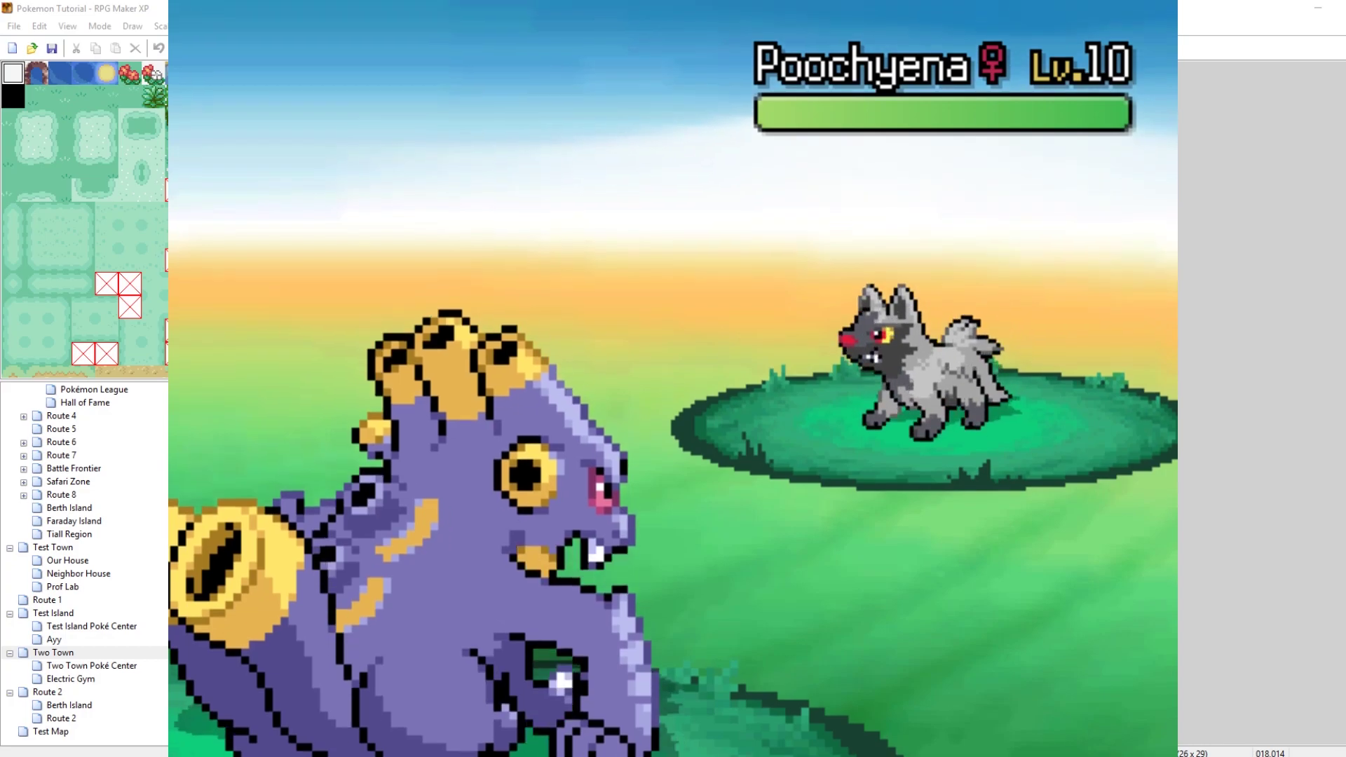
Use Growl, then Hyper Voice on Poochyena.
key(Return)
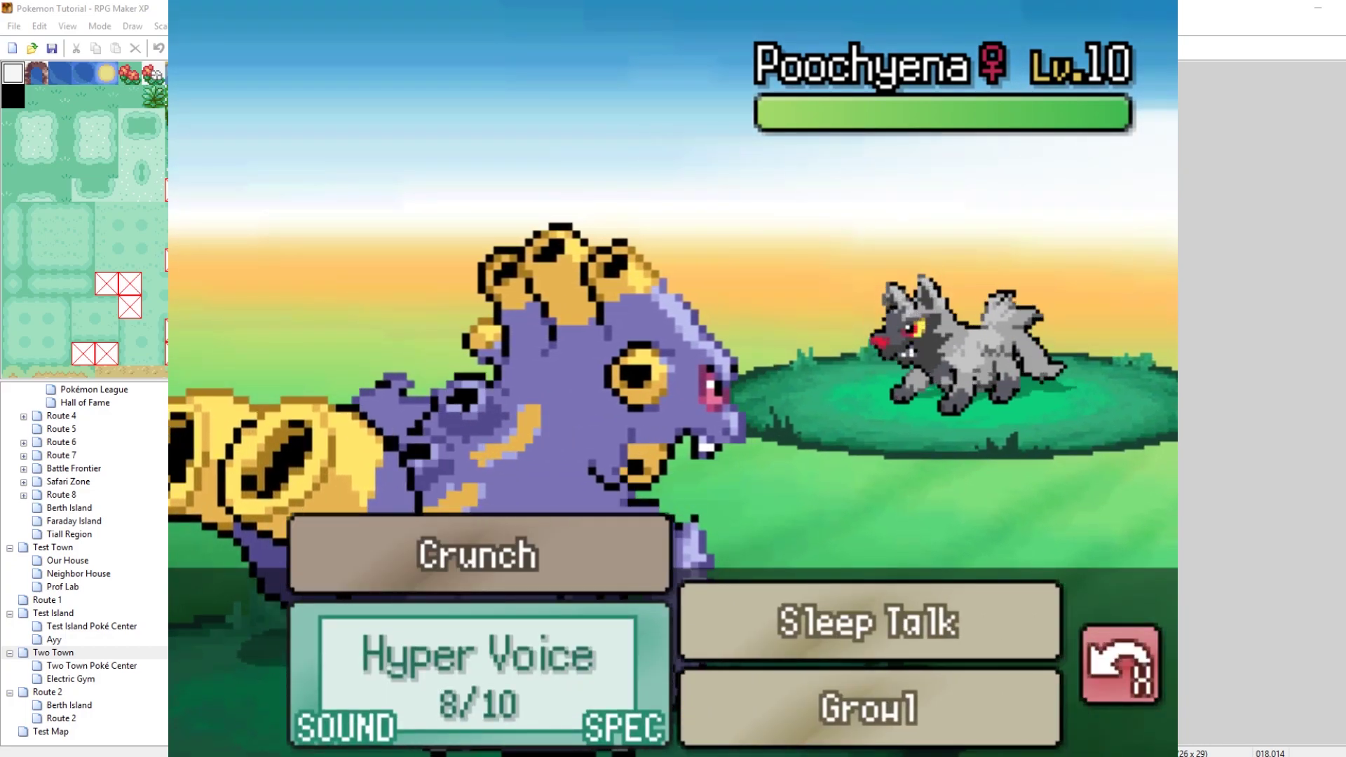
key(Right)
key(Return)
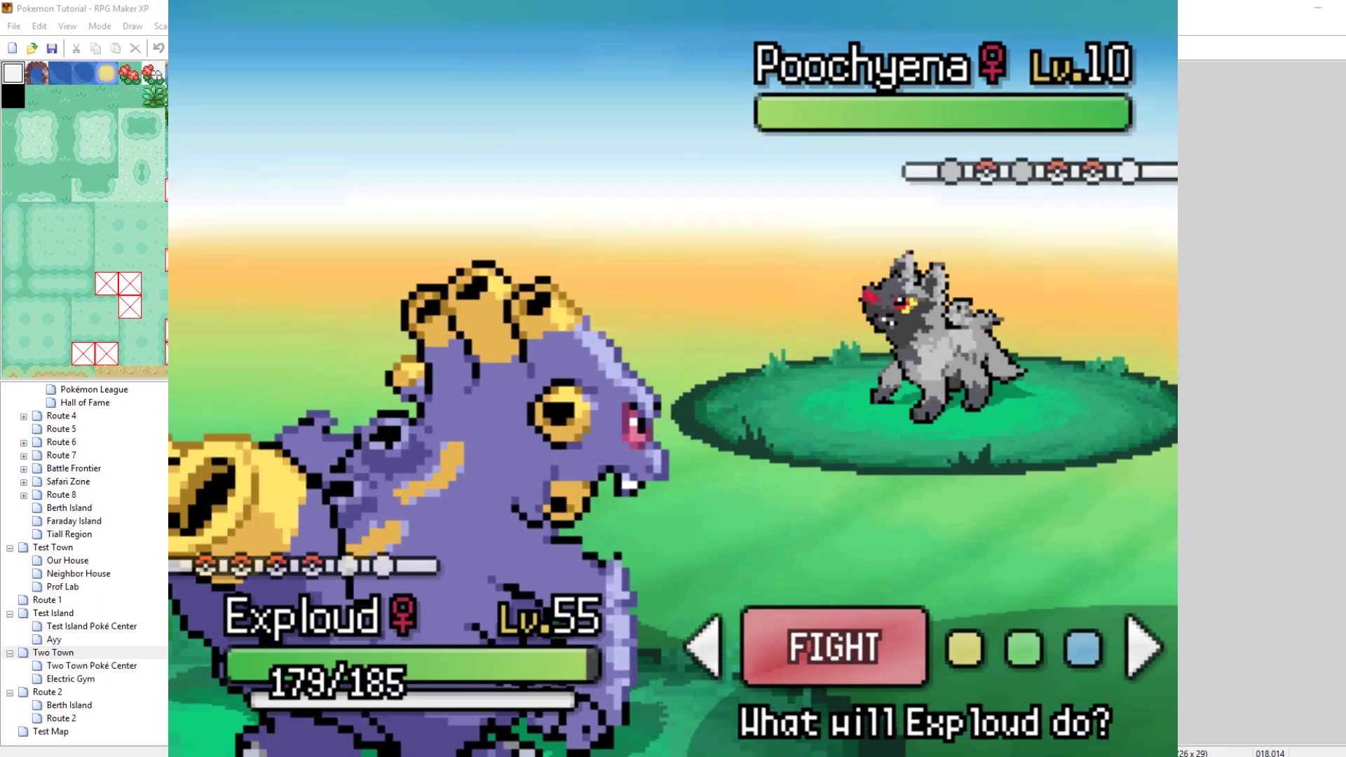
key(Return)
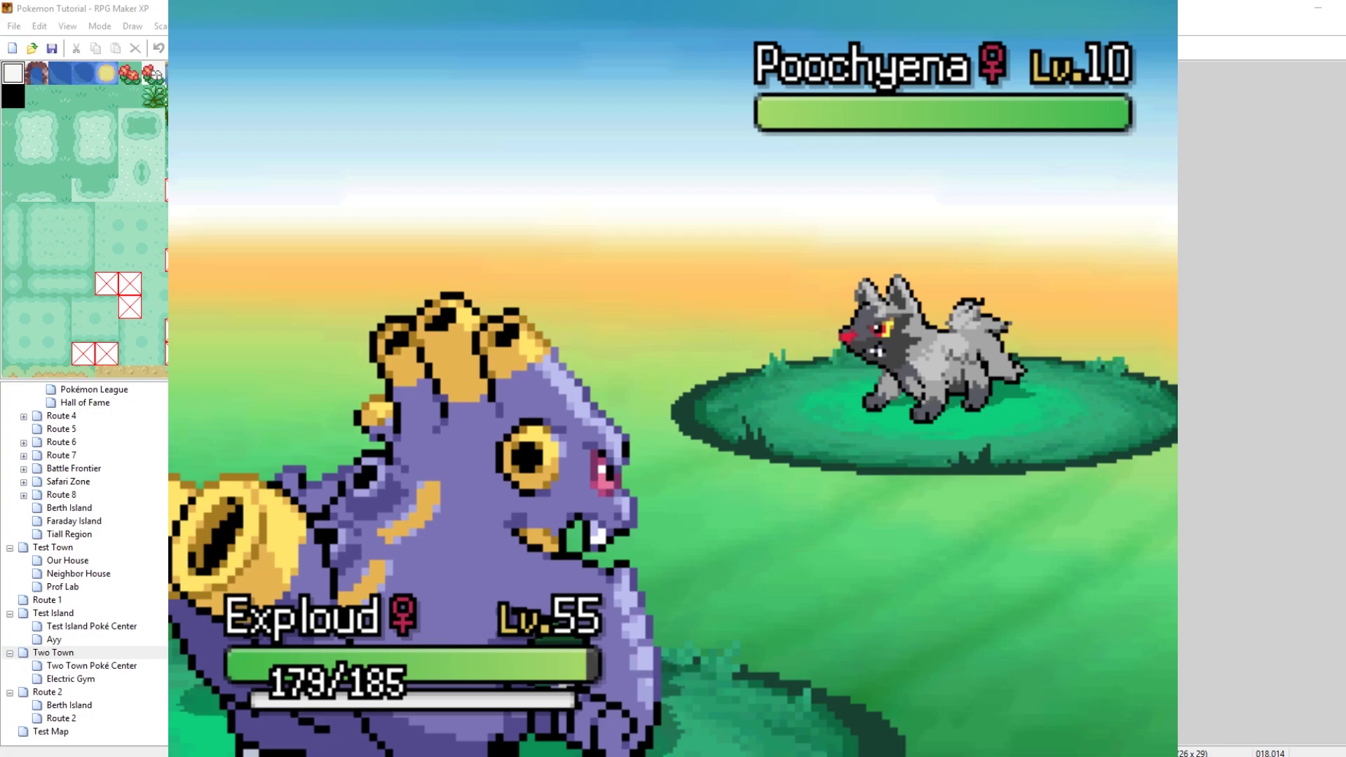
key(Left)
key(Up)
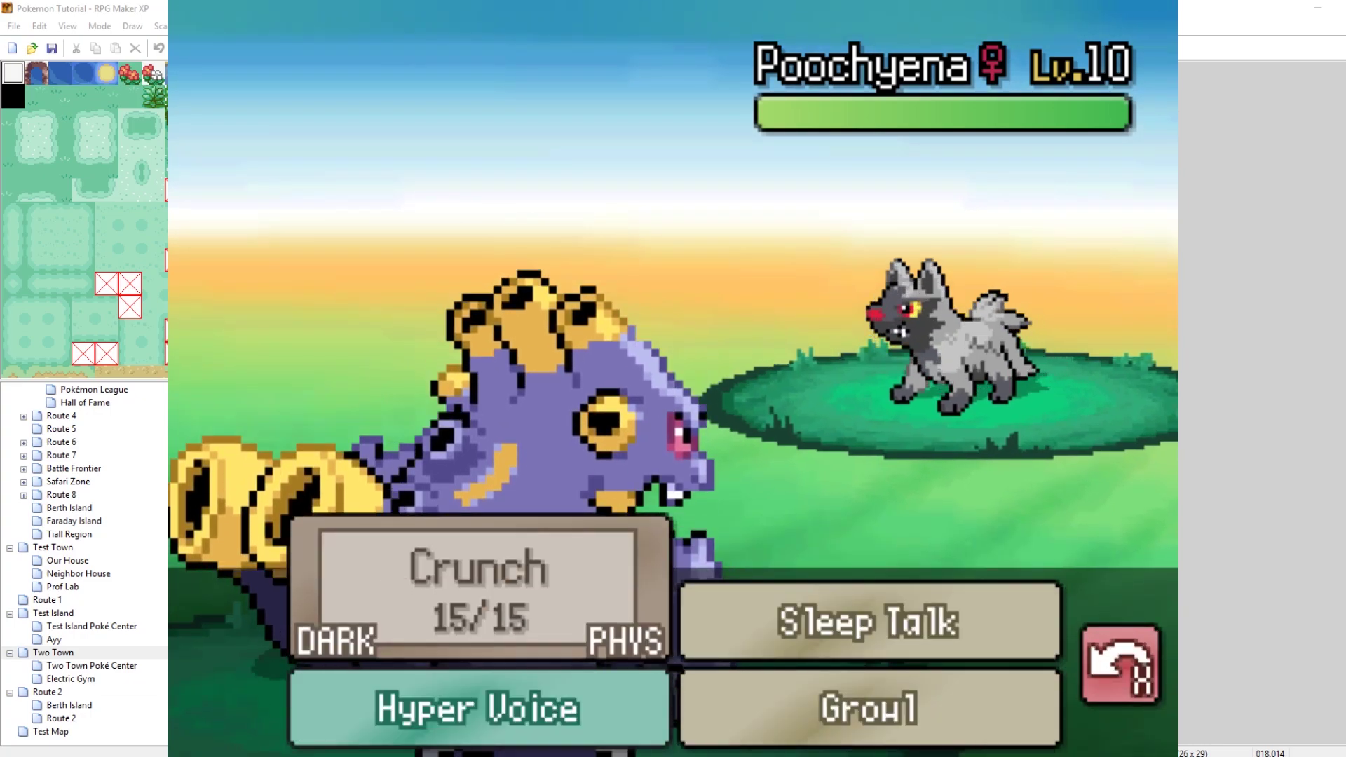
key(Down)
key(Return)
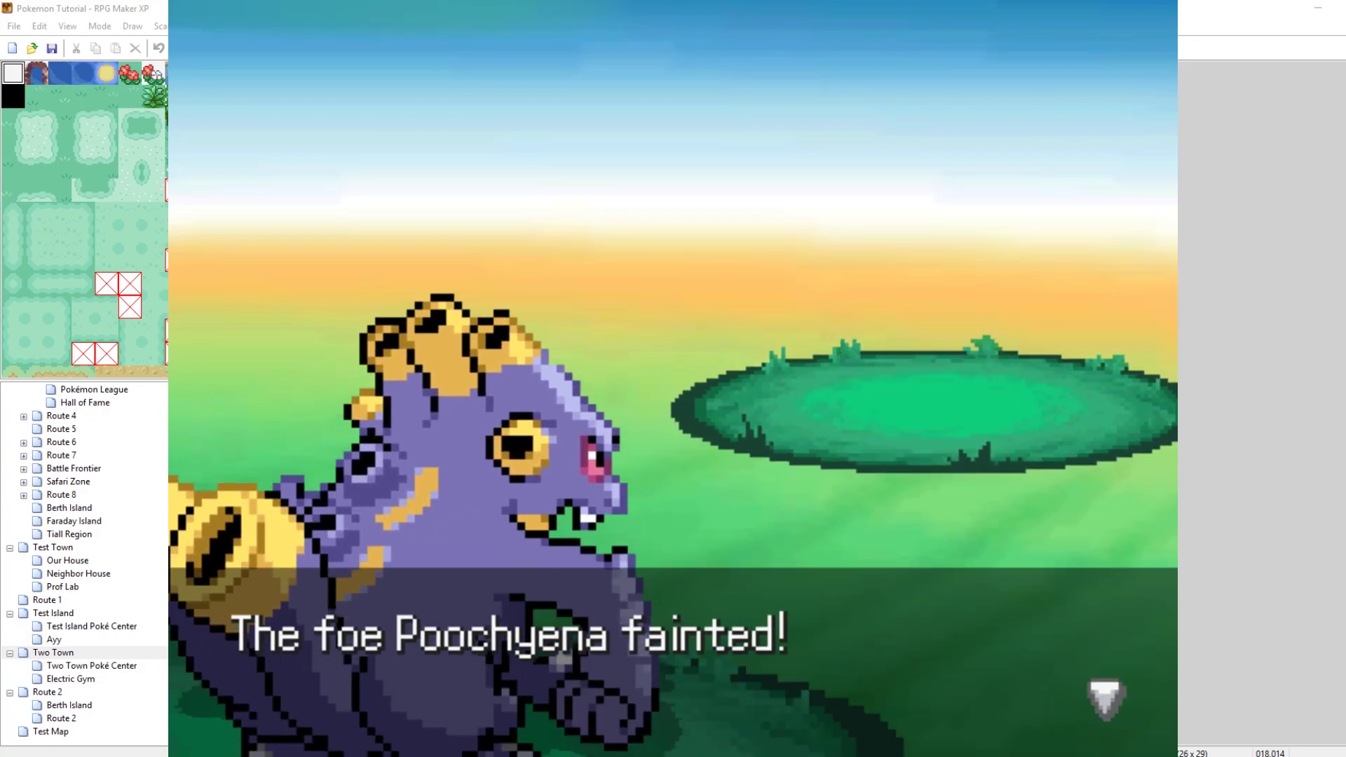
After Poochyena faints, keep Exploud in against Kricketot and open the party list.
key(Return)
key(Return)
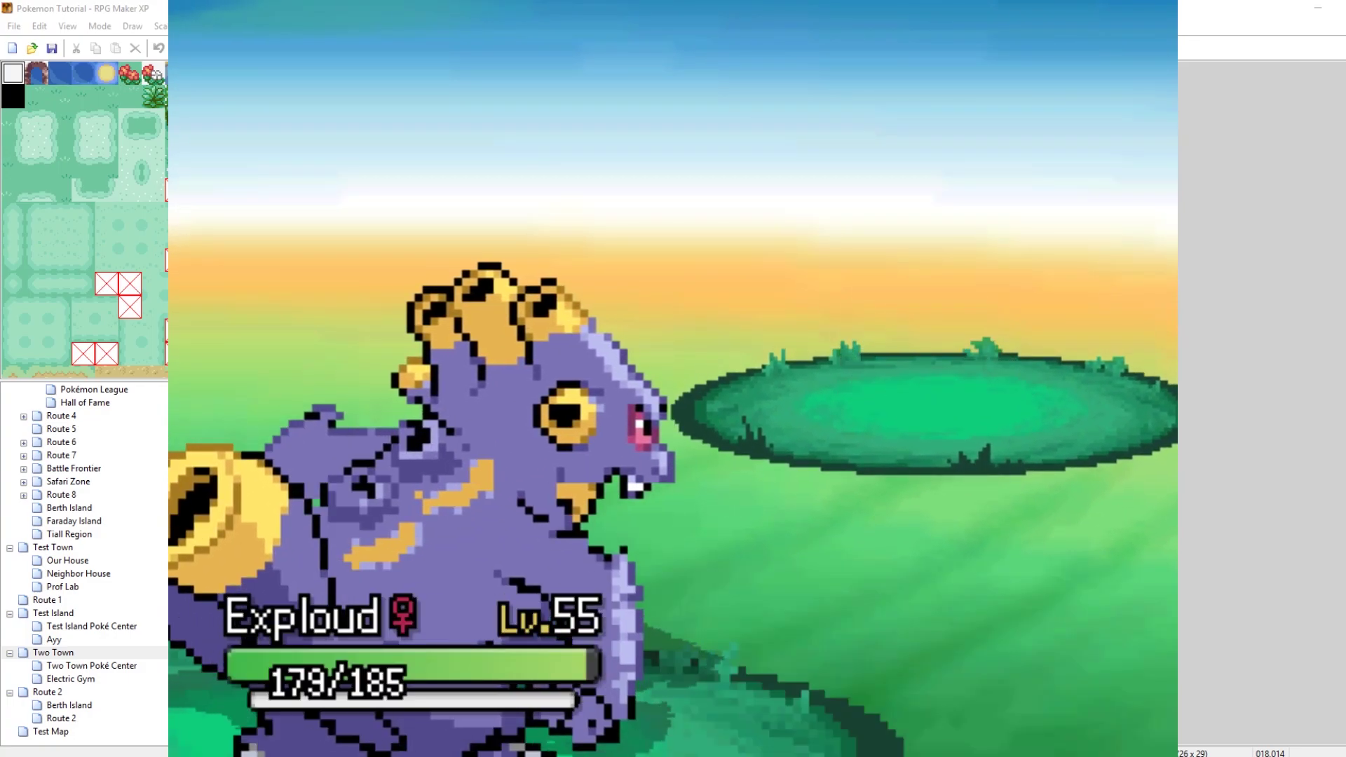
key(Return)
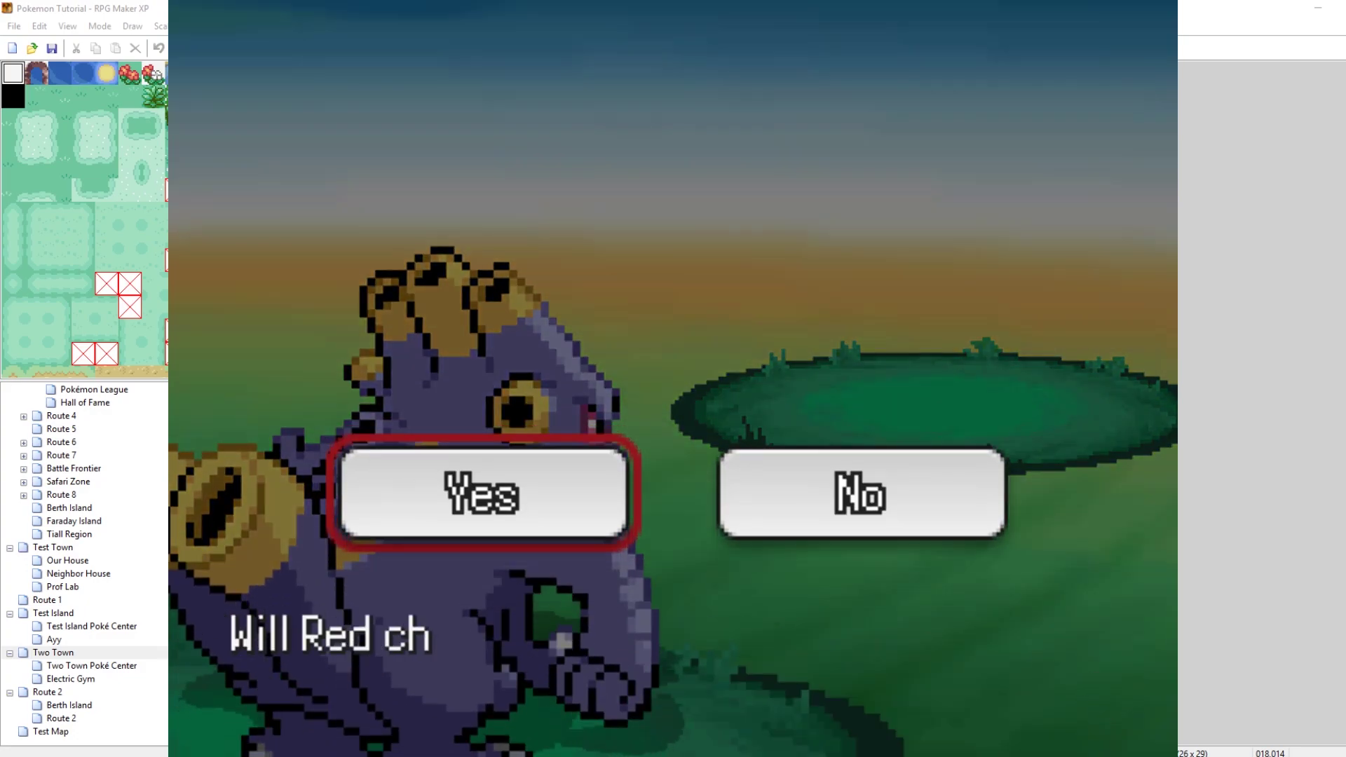
key(Right)
key(Return)
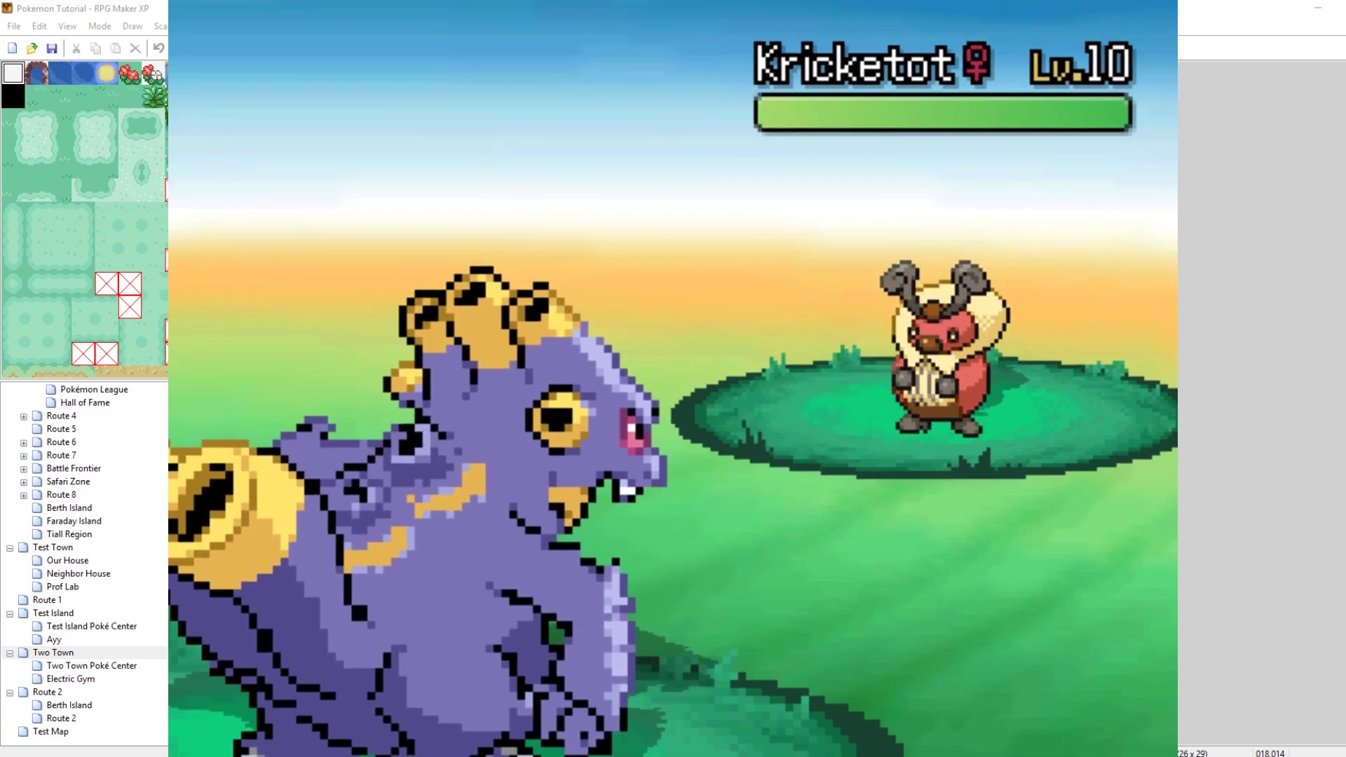
key(Return)
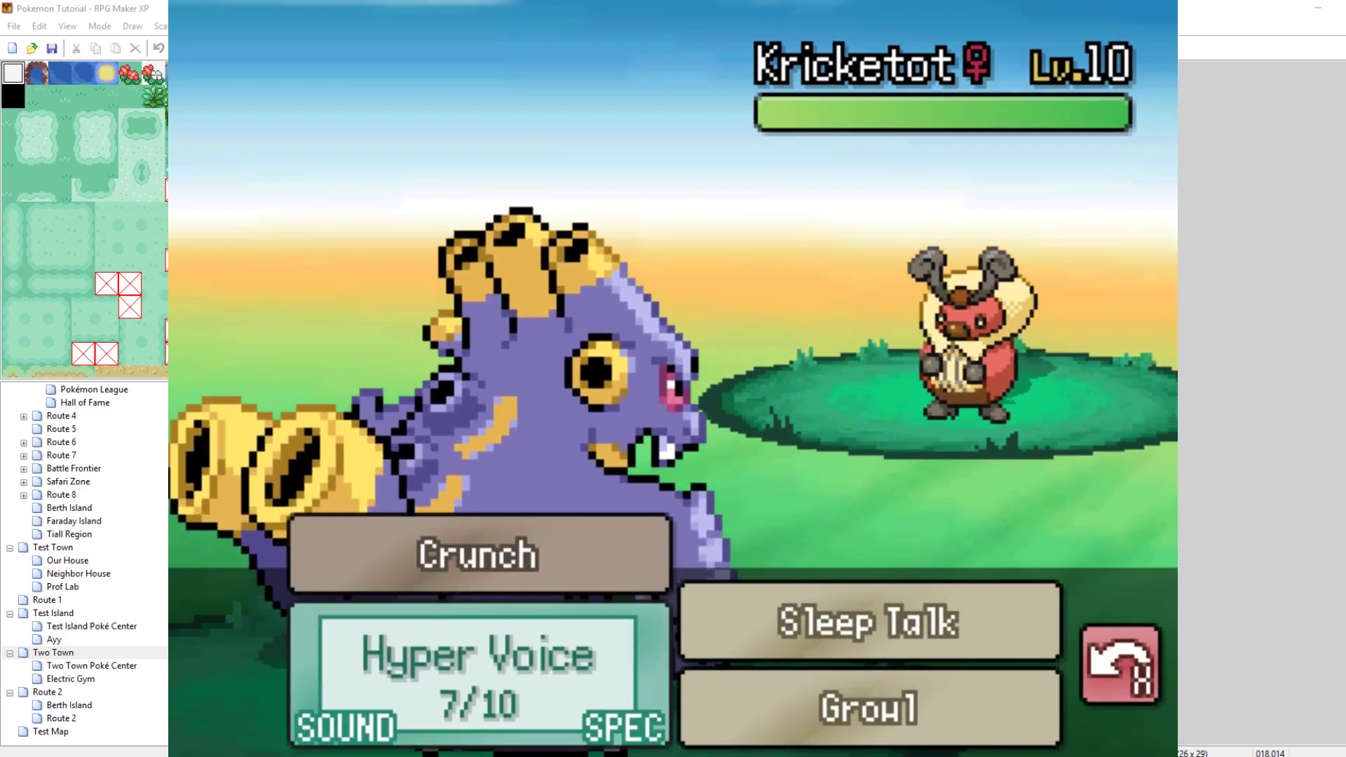
key(Escape)
key(Right)
key(Right)
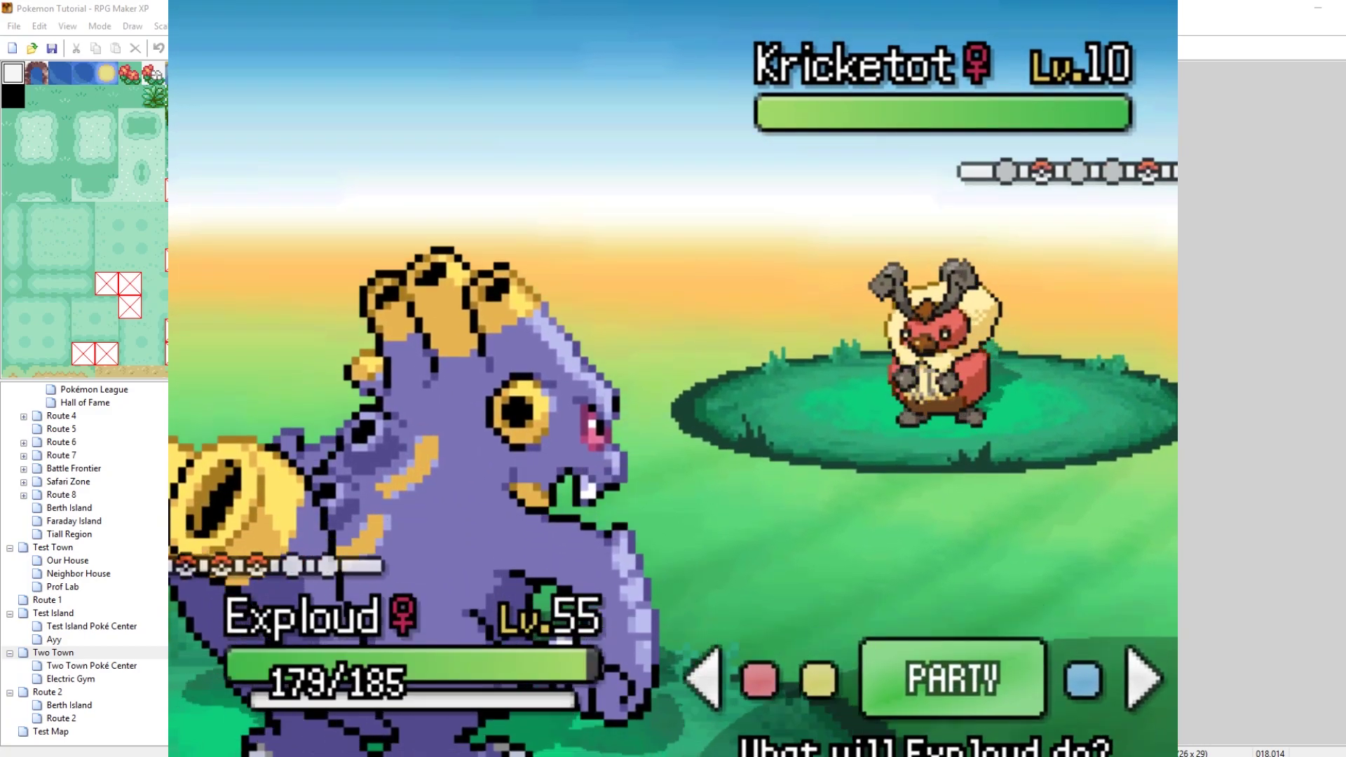
key(Return)
View Exploud's summary, inspect Crunch and Hyper Voice's Sound-type details, then return to battle.
key(Return)
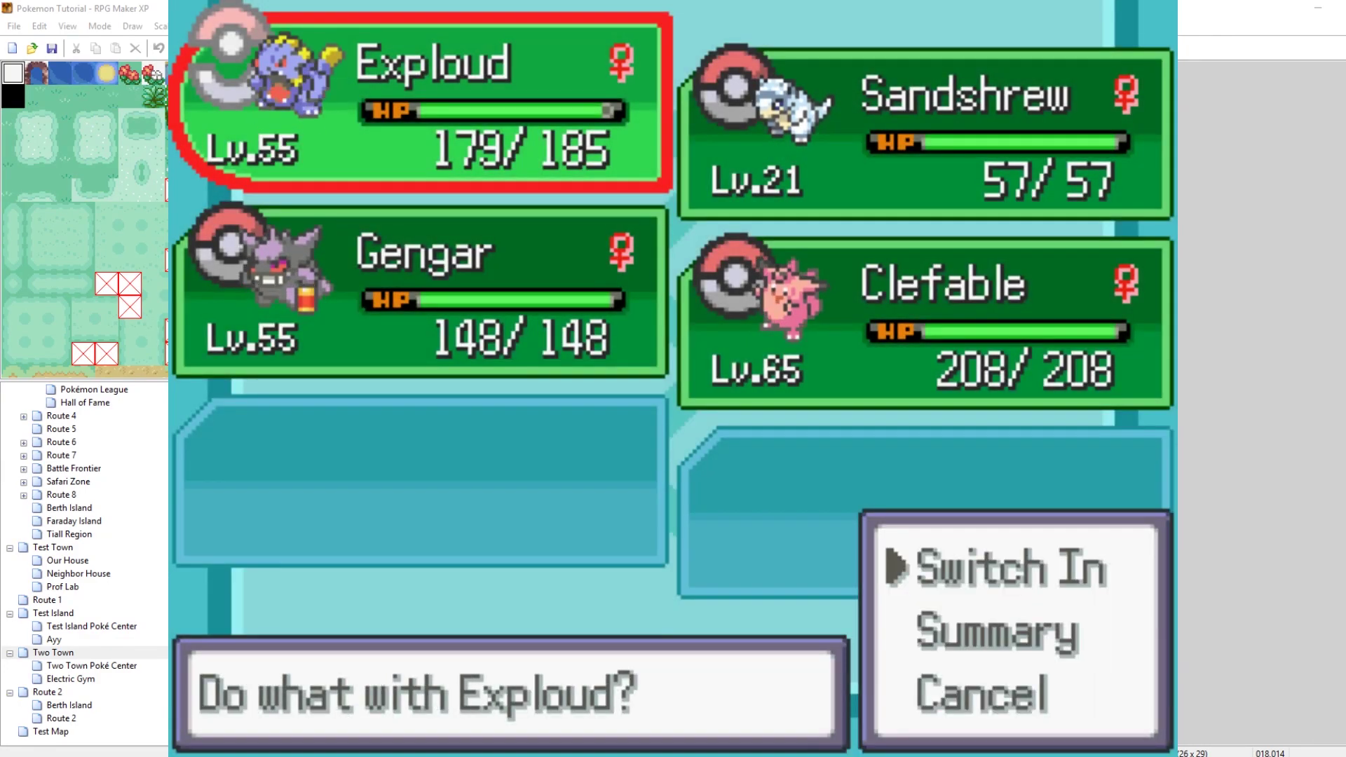
key(Down)
key(Return)
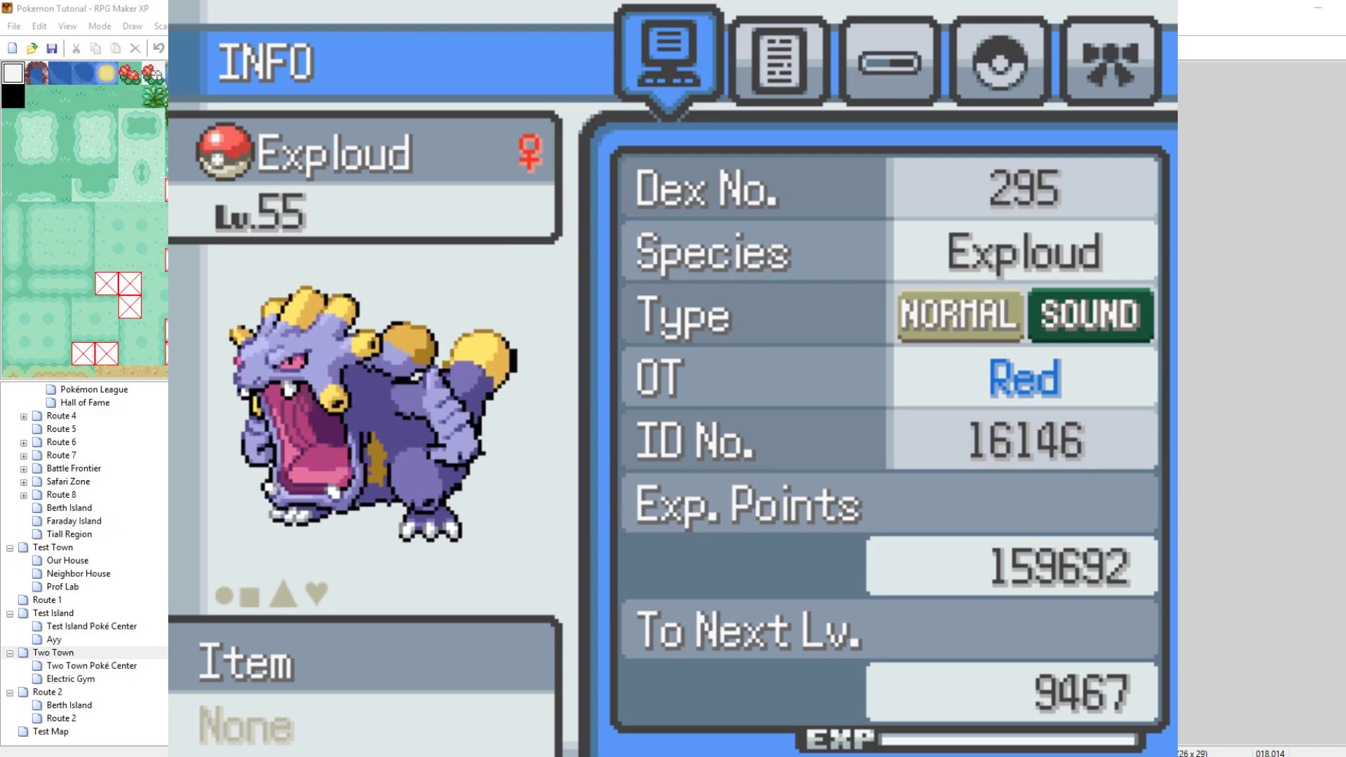
key(Right)
key(Right)
key(Right)
key(Return)
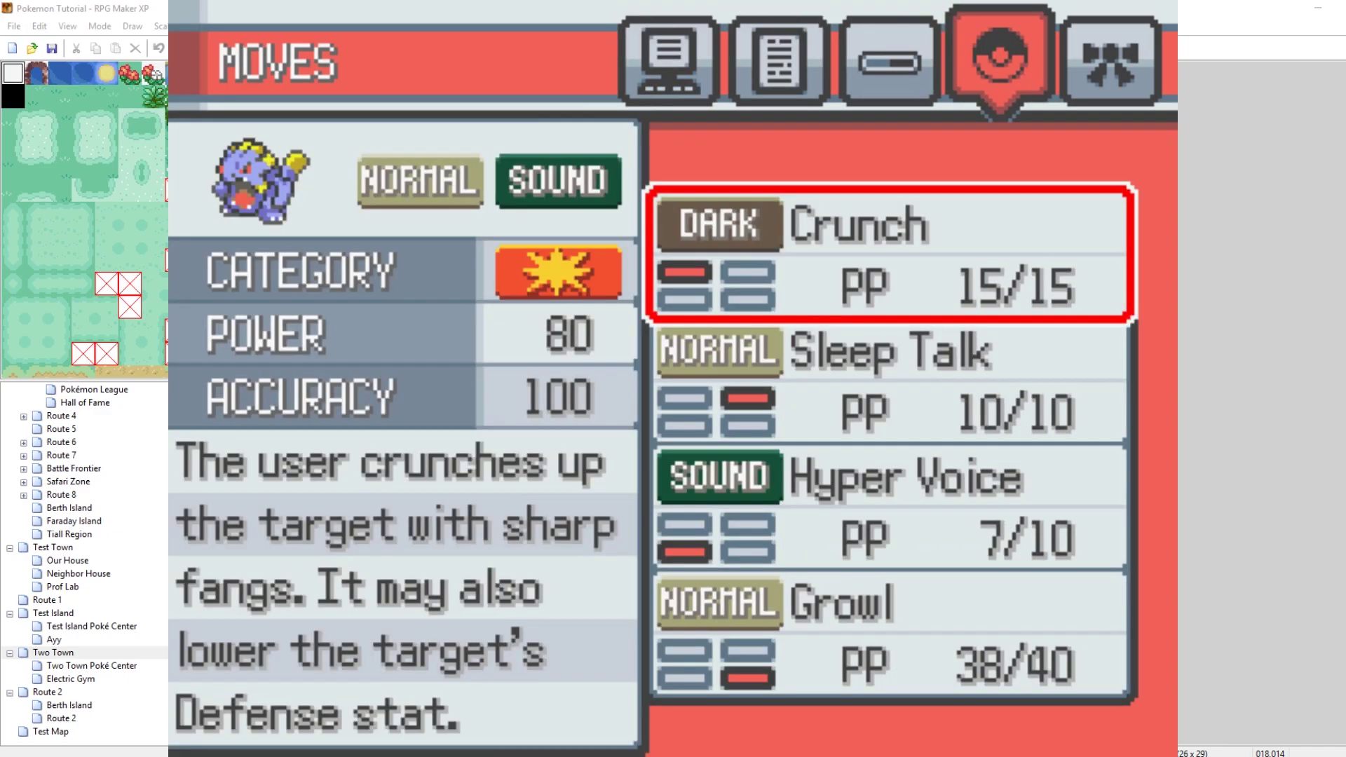
key(Down)
key(Down)
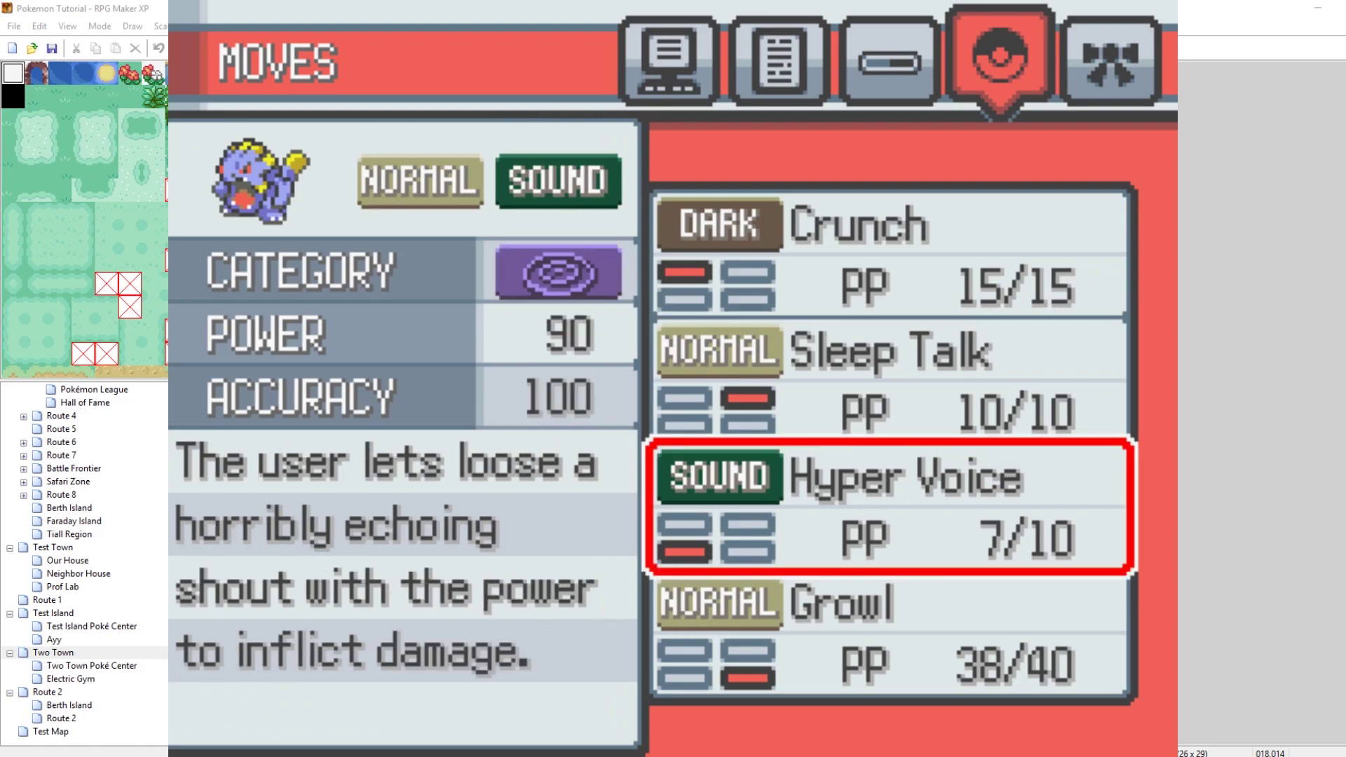
key(Escape)
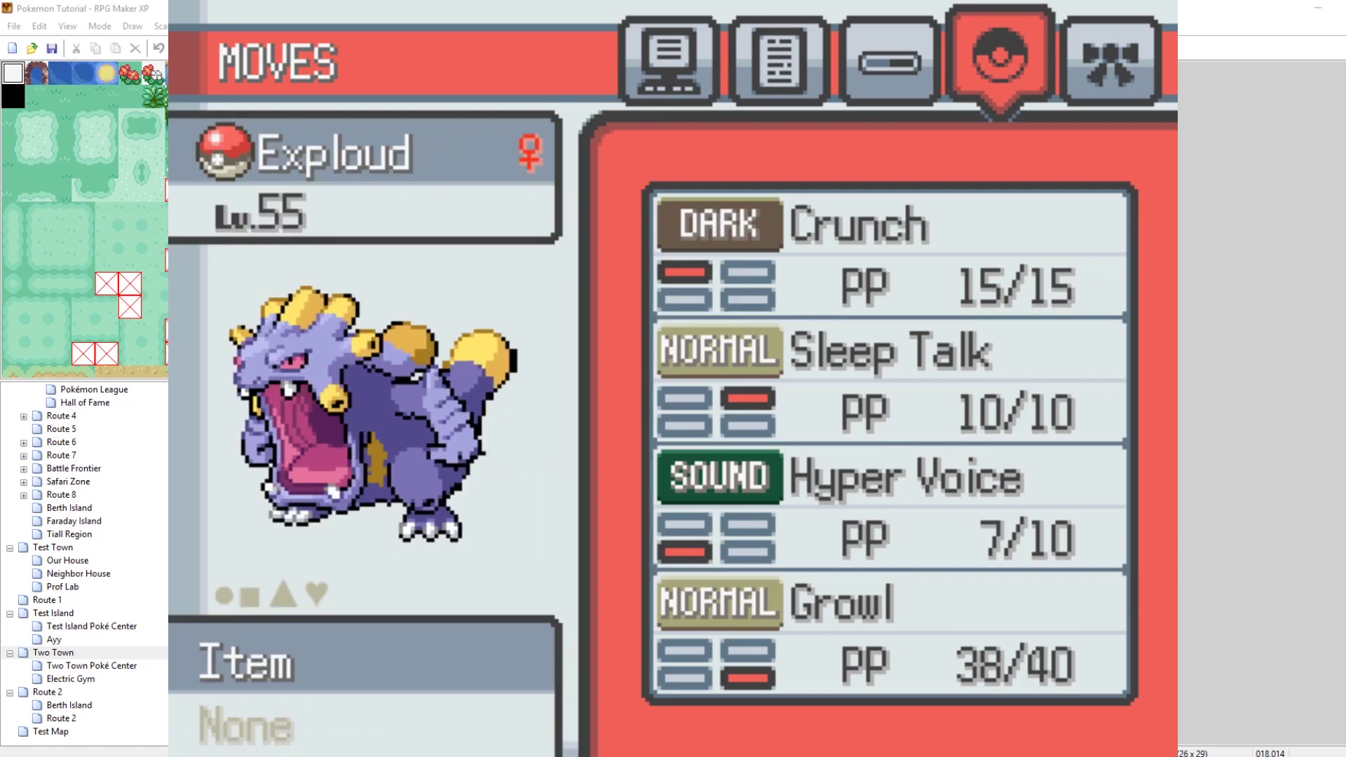
key(Left)
key(Left)
key(Left)
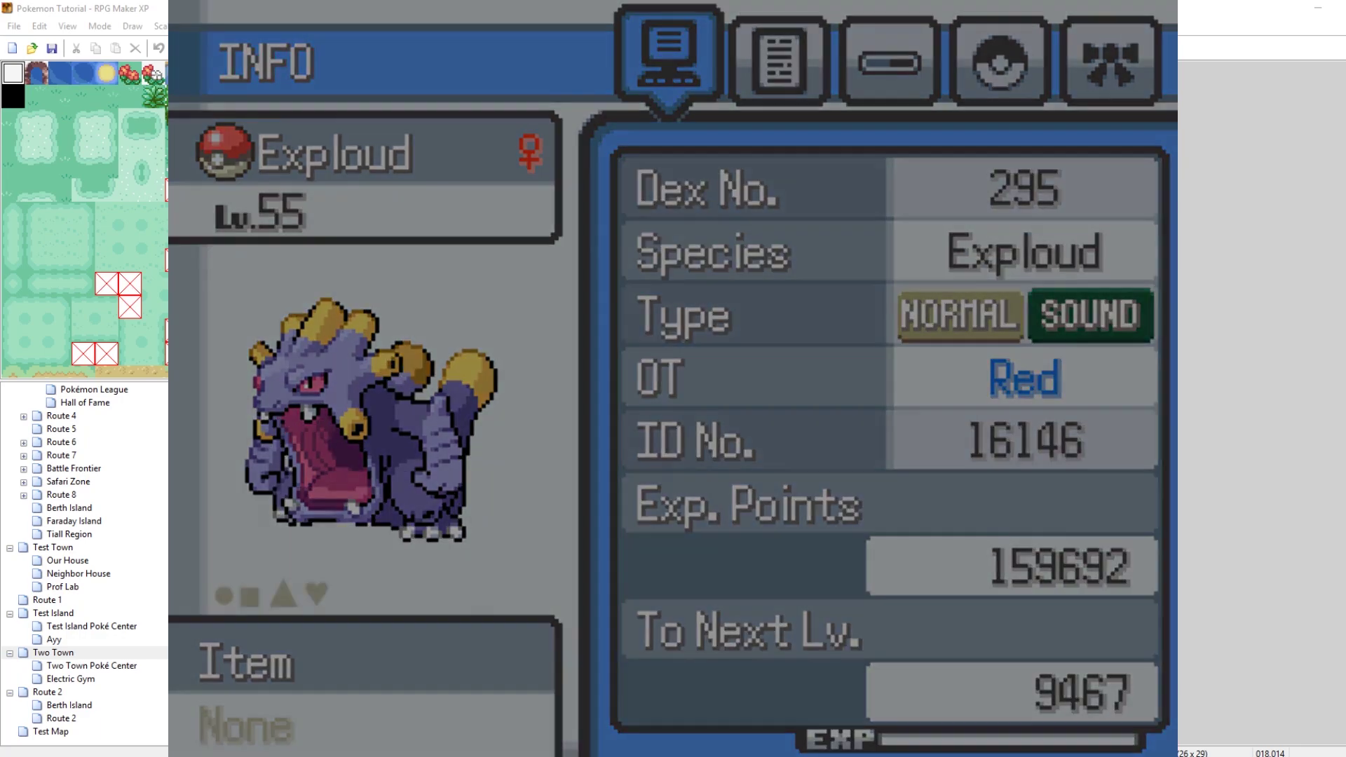
key(Escape)
key(Escape)
key(Escape)
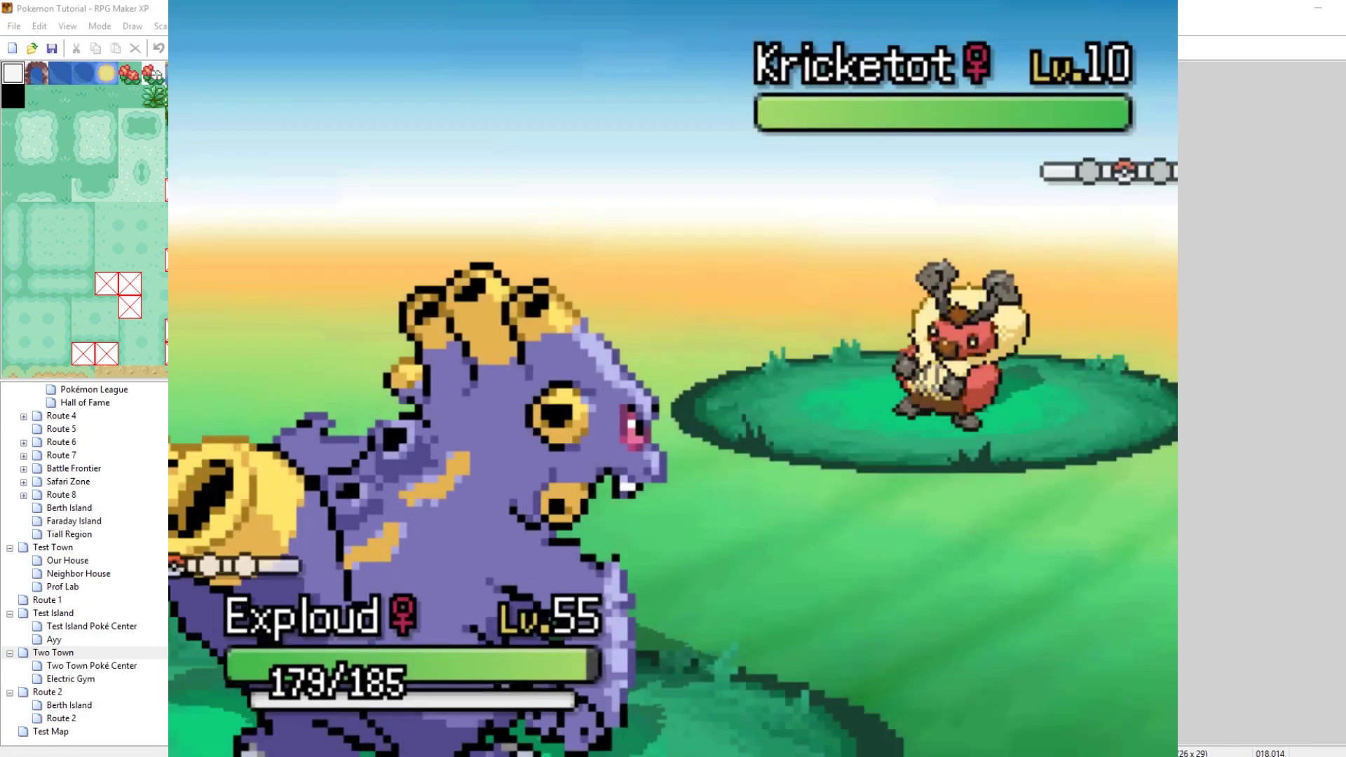
Use Growl on the foe Kricketot.
key(Return)
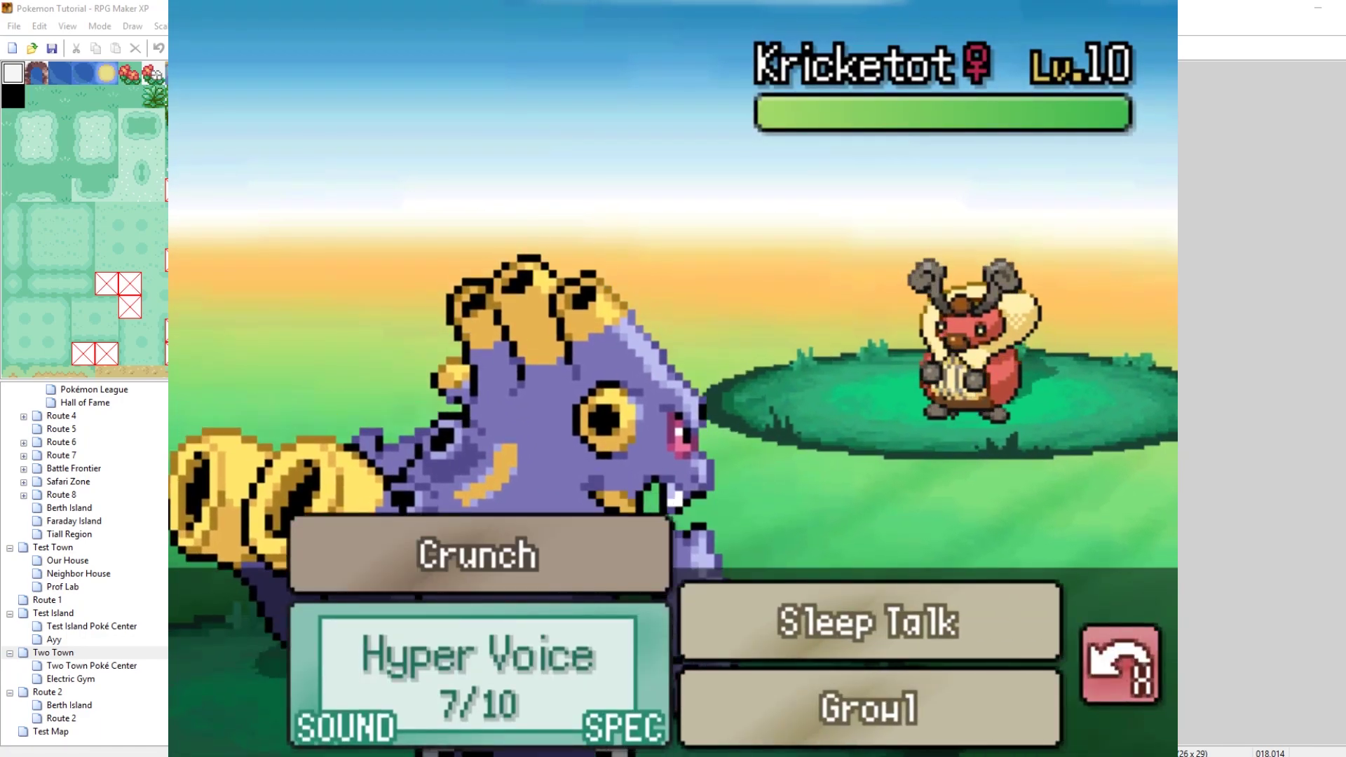
key(Up)
key(Right)
key(Down)
key(Return)
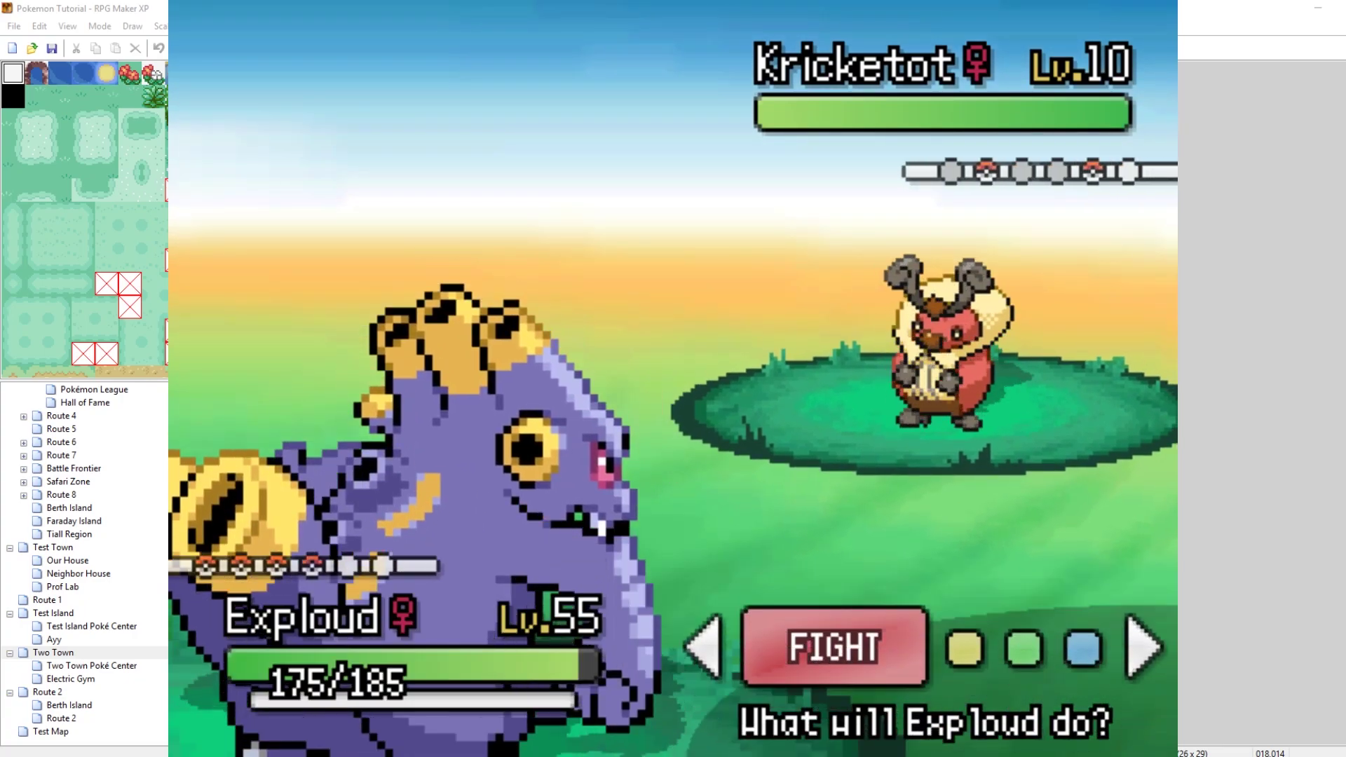
Knock out Kricketot, then decline switching so Exploud stays in against Klink.
key(Return)
key(Return)
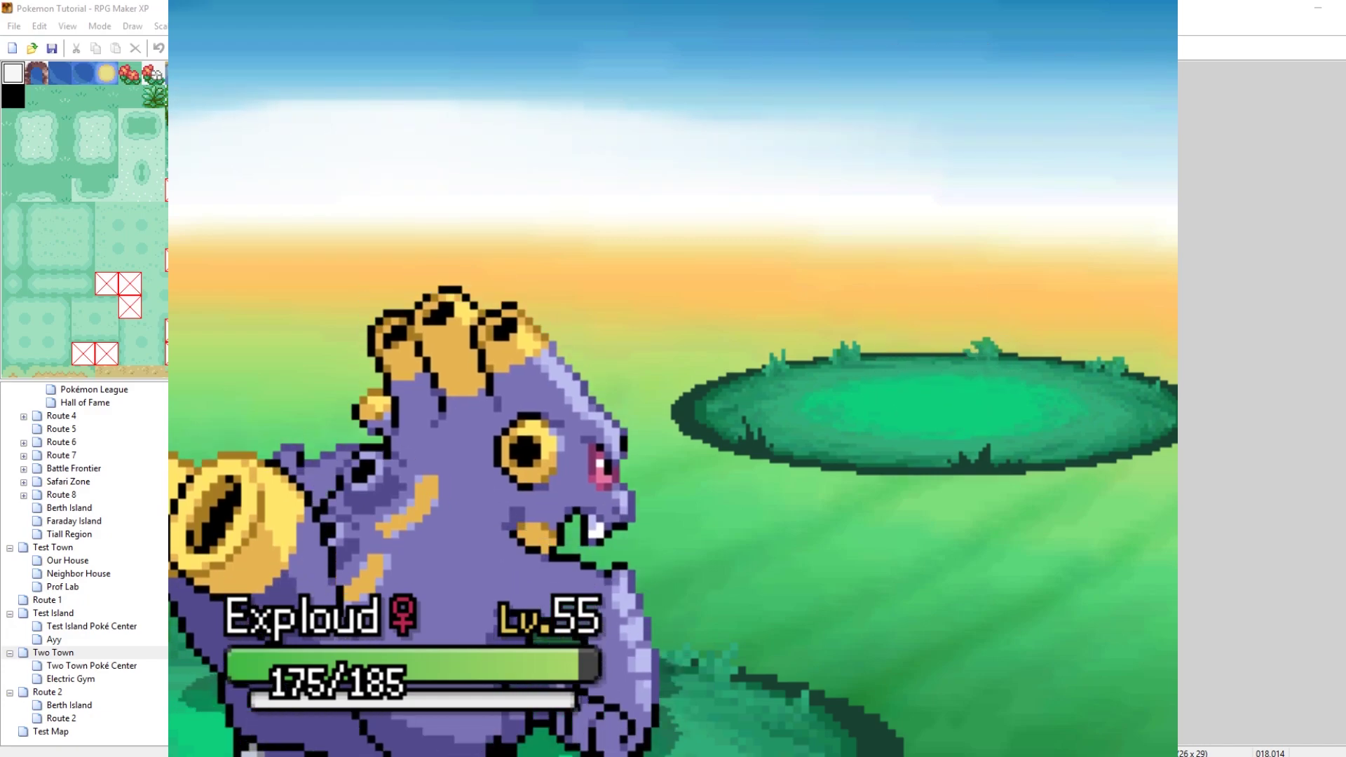
key(Return)
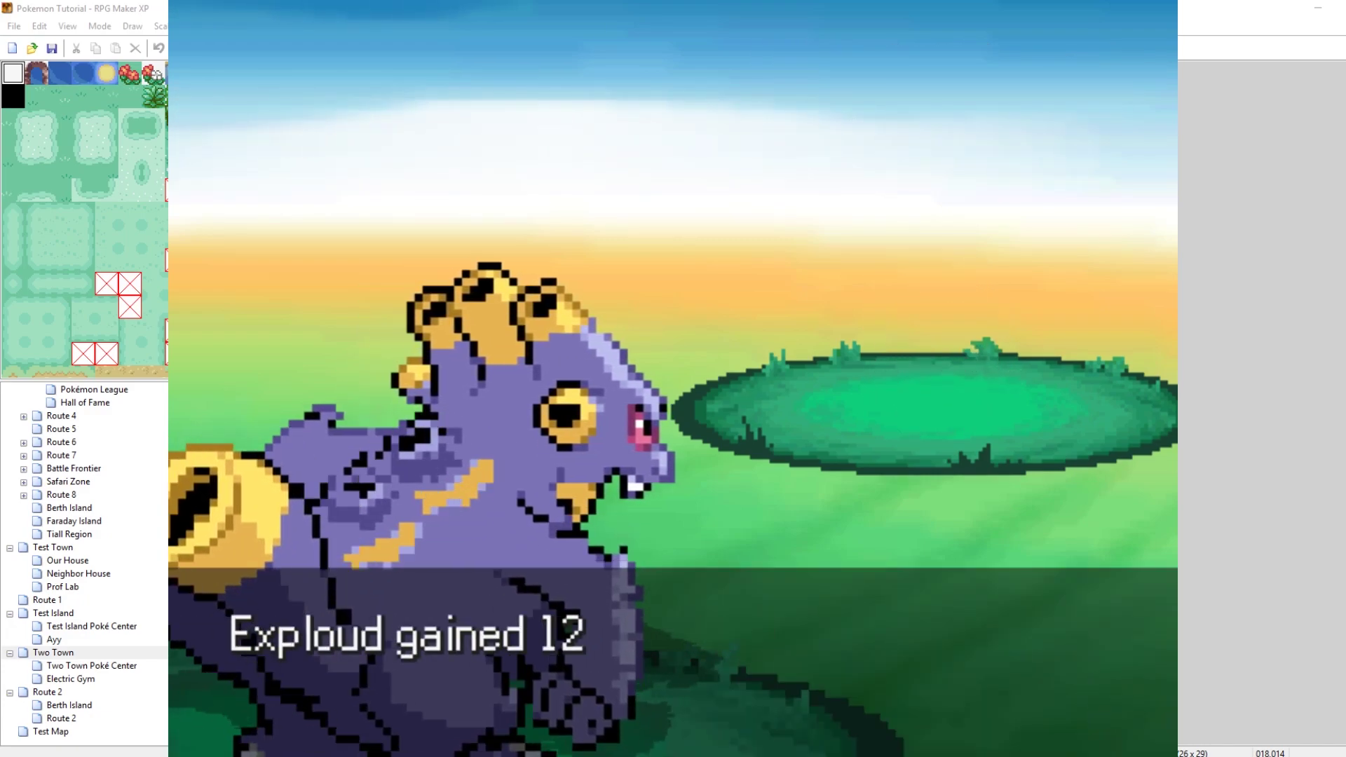
key(Return)
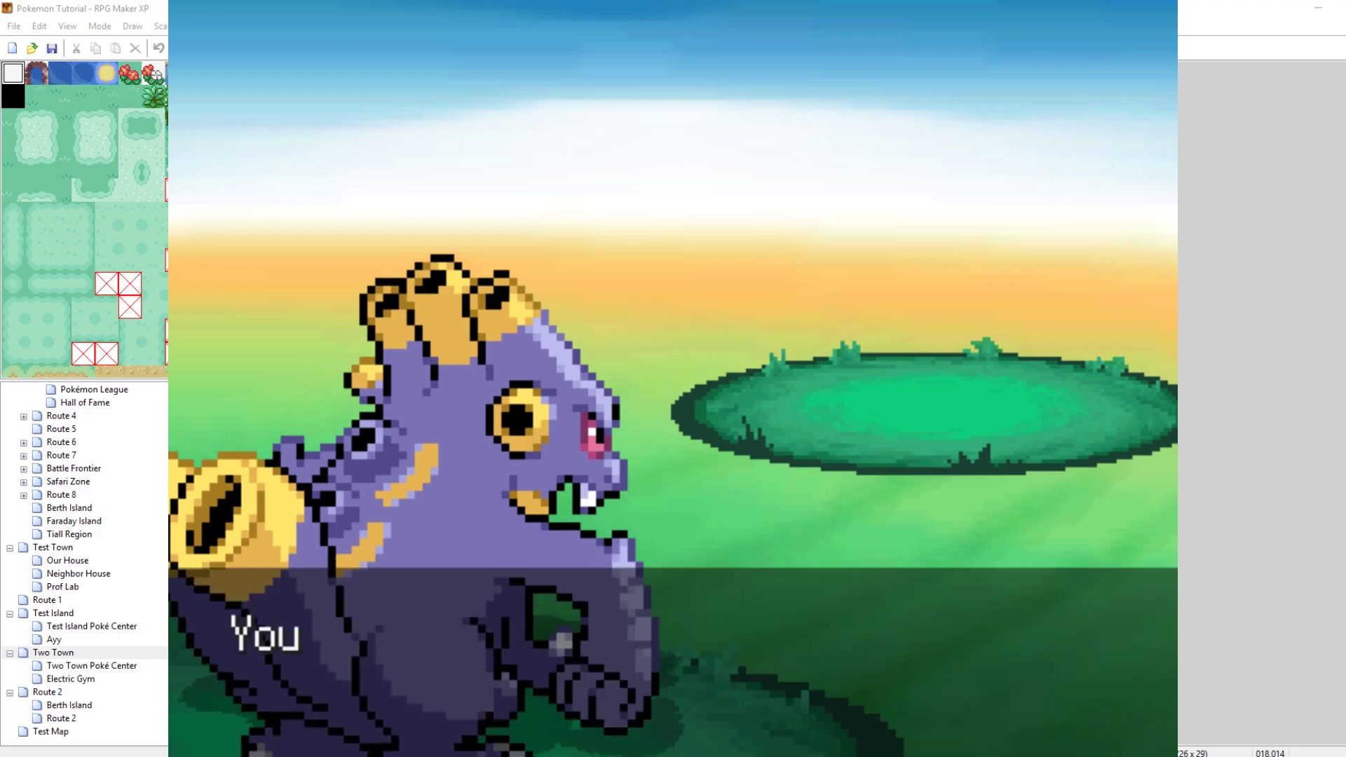
key(Return)
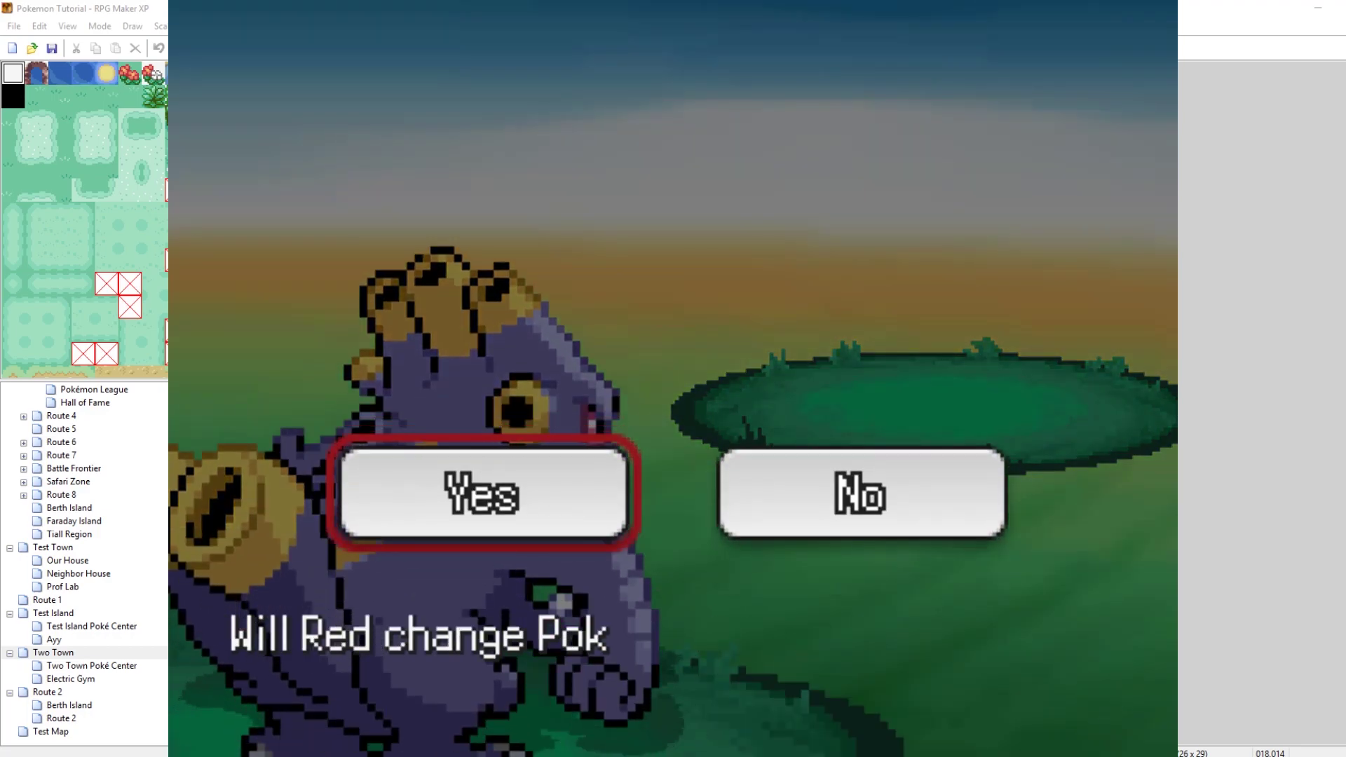
key(Right)
key(Return)
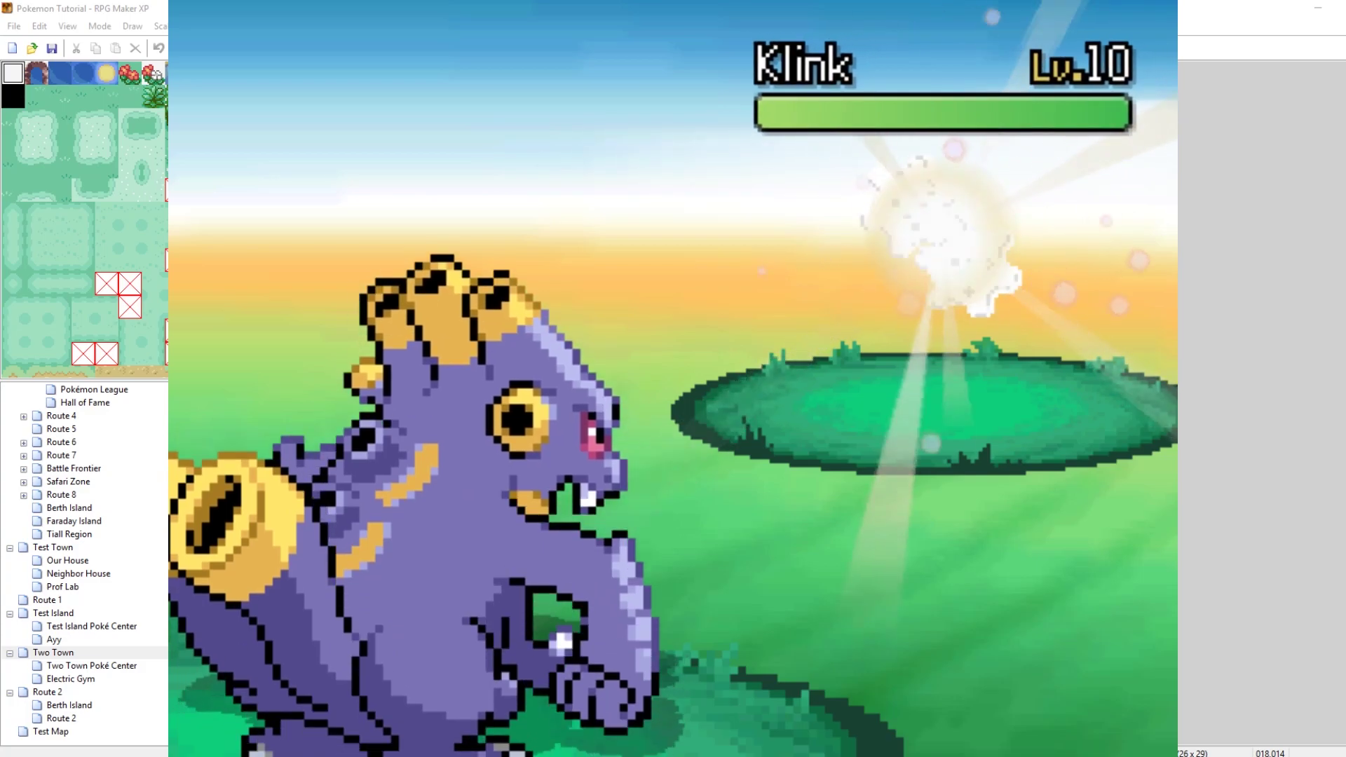
Hit Klink with Hyper Voice twice and advance through the victory and ₽160 prize messages.
key(Return)
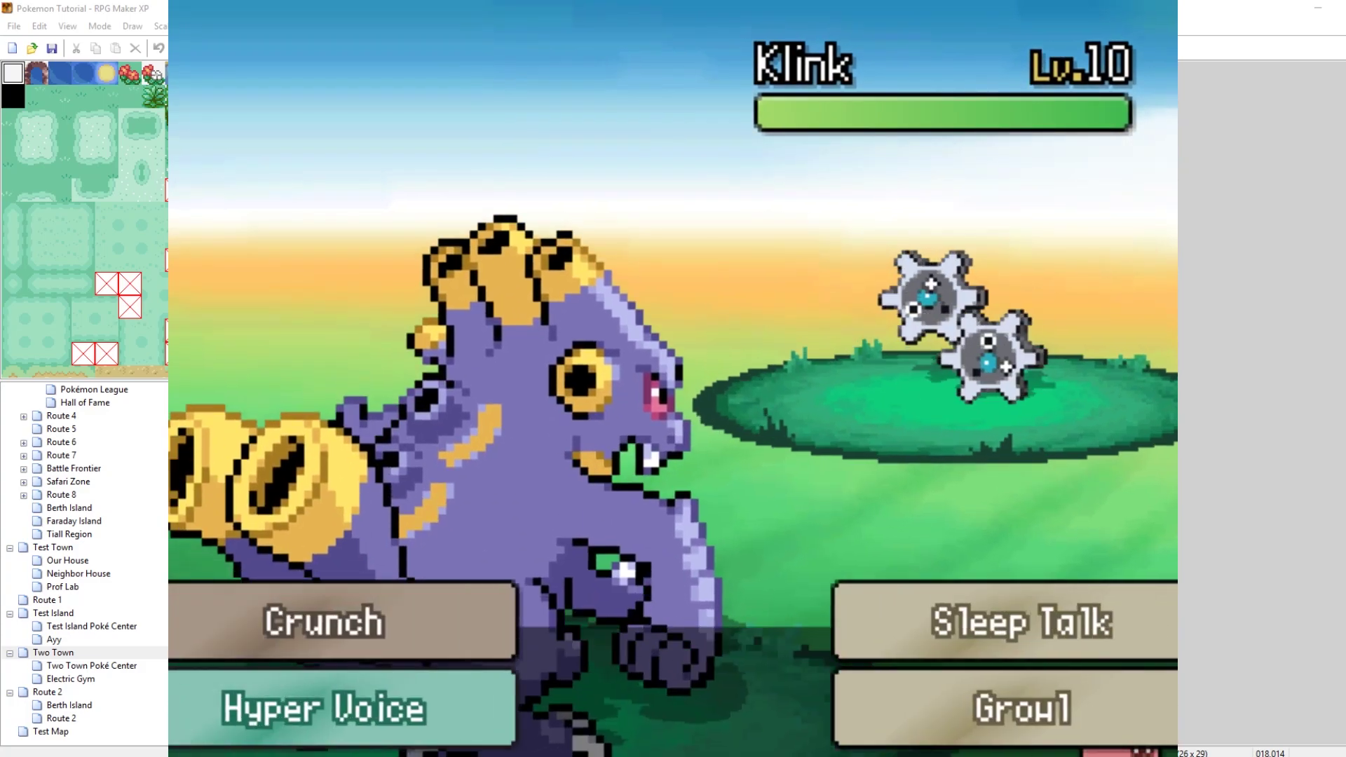
key(Return)
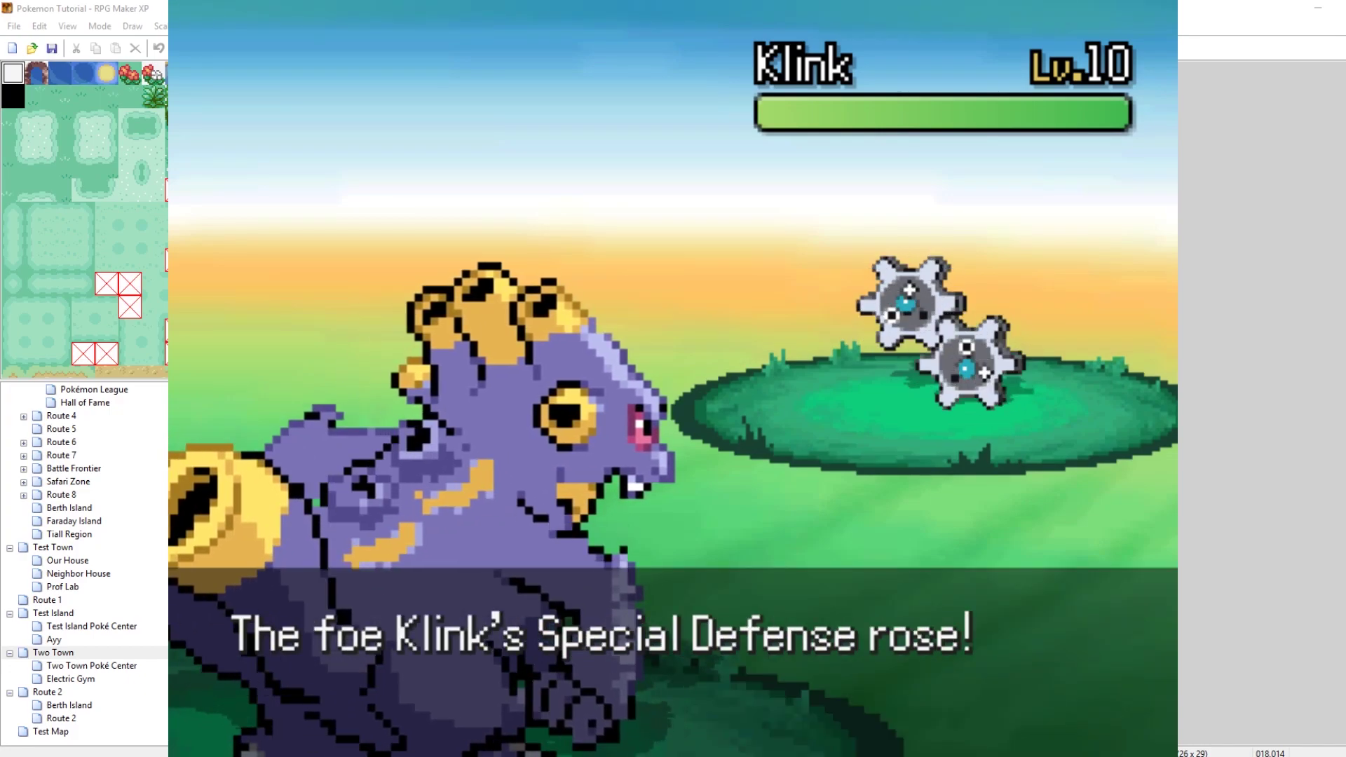
key(Return)
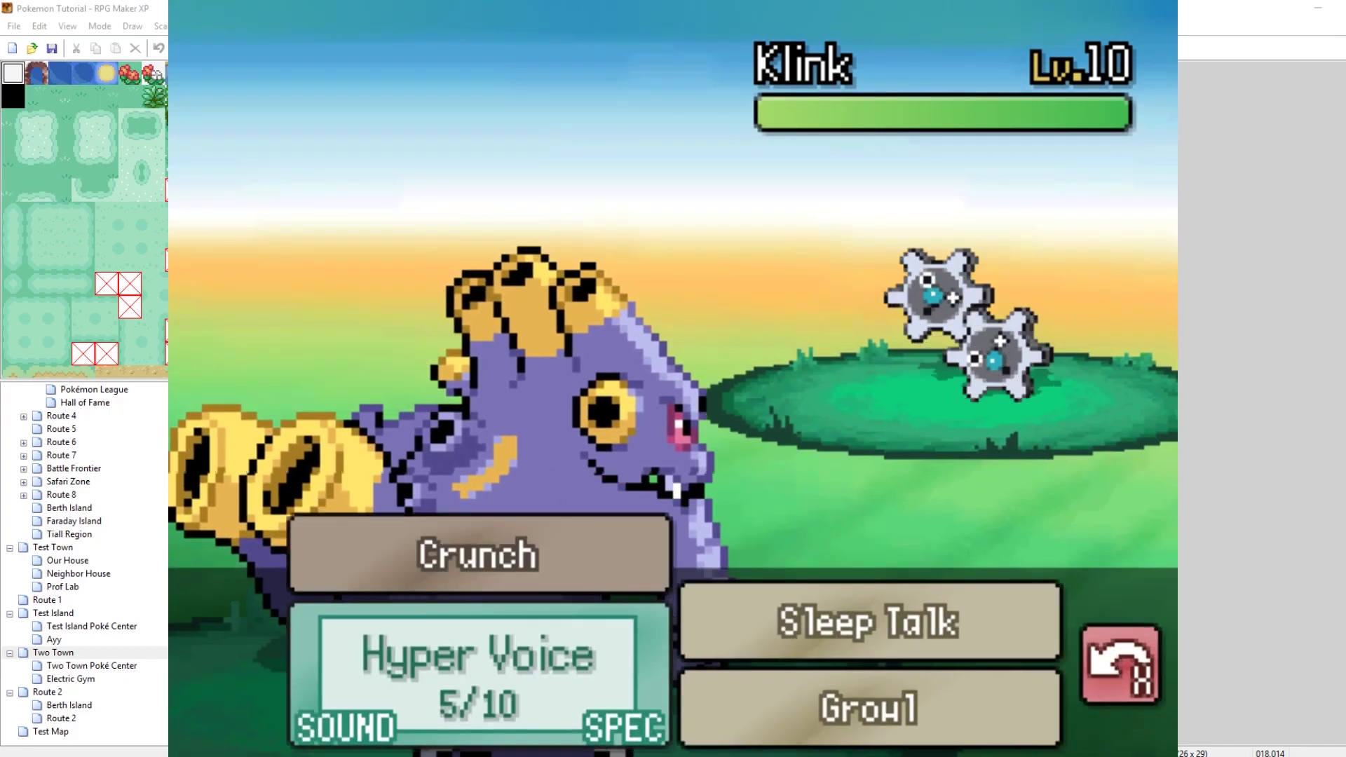
key(Return)
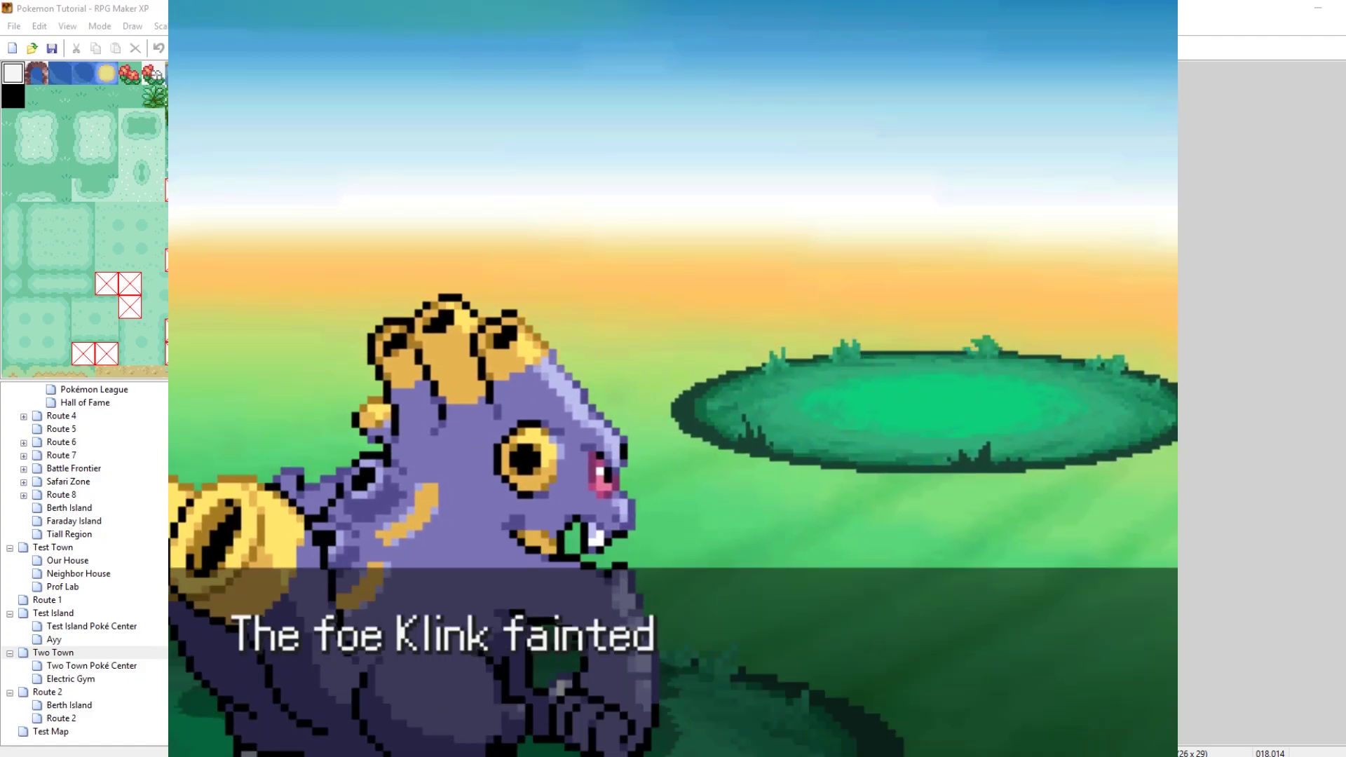
key(Return)
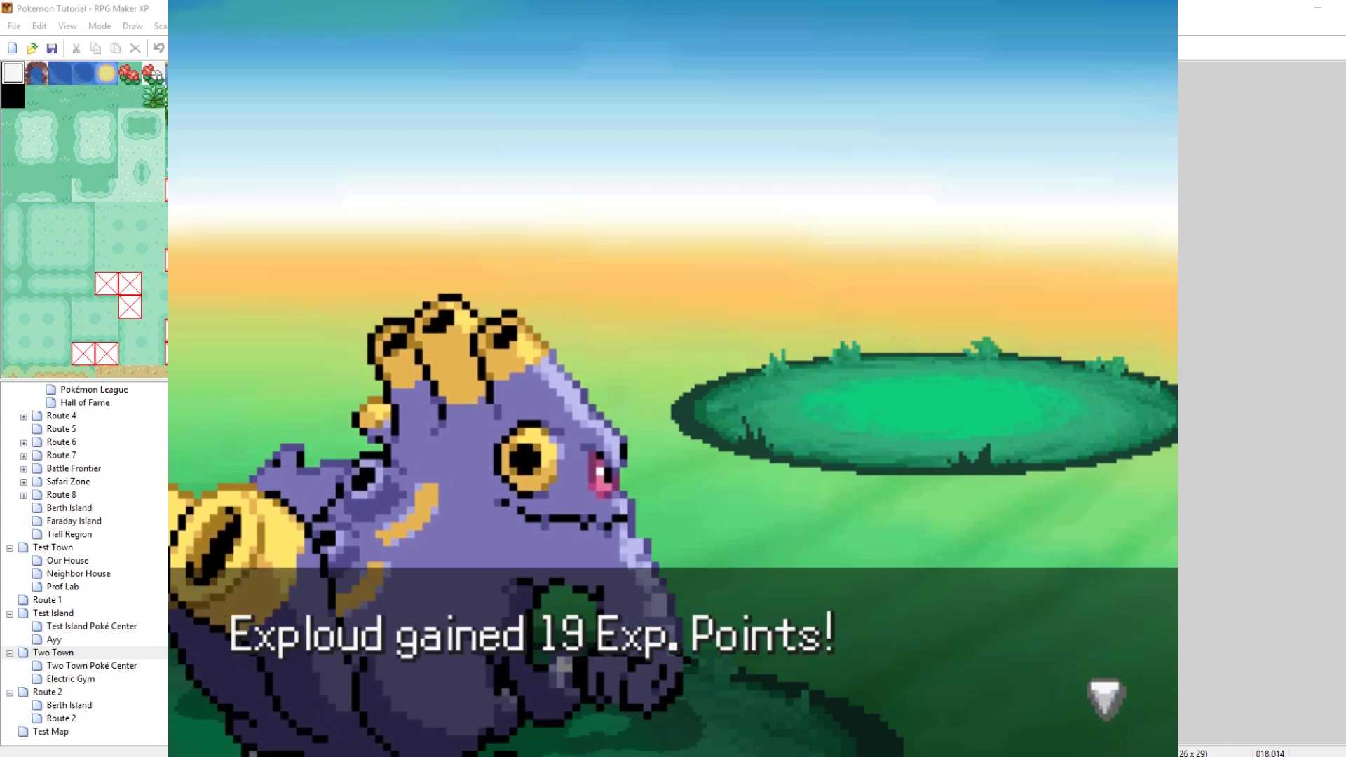
key(Return)
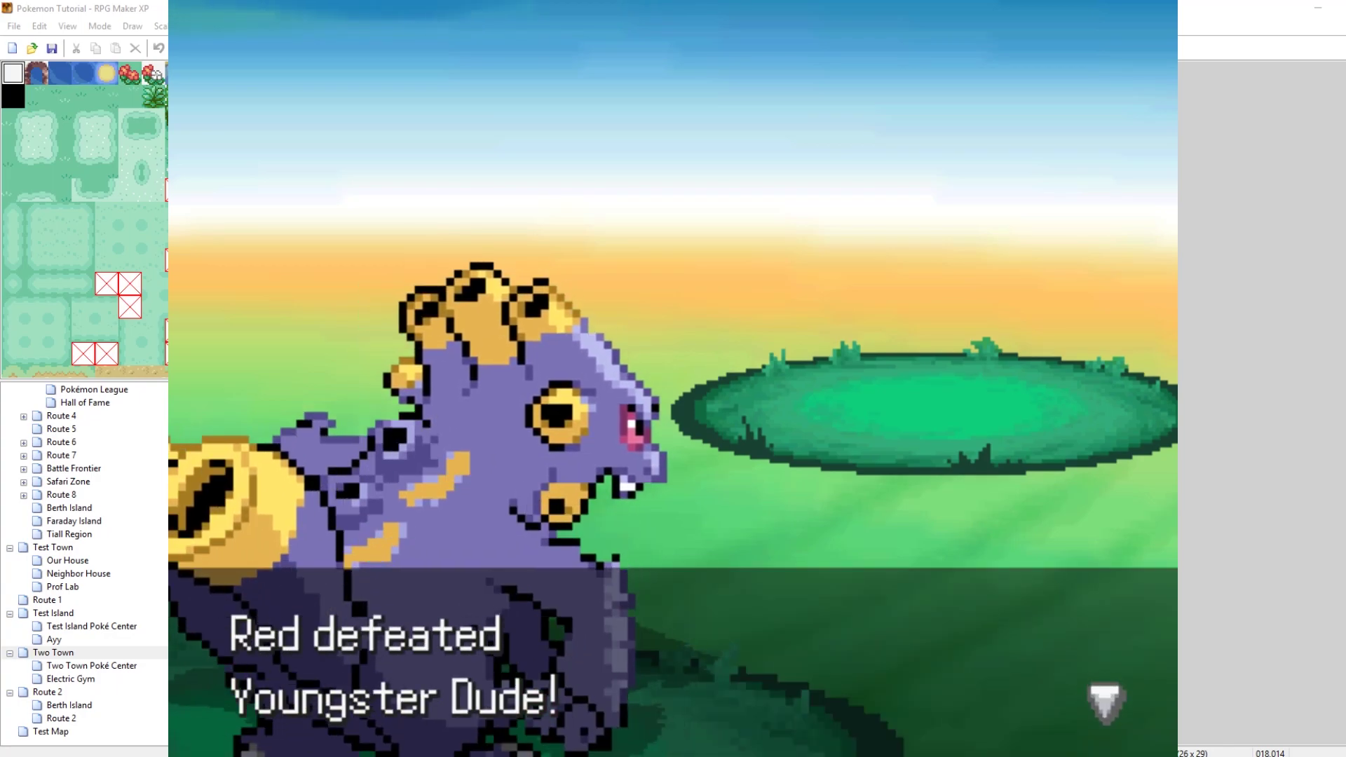
key(Return)
key(Return)
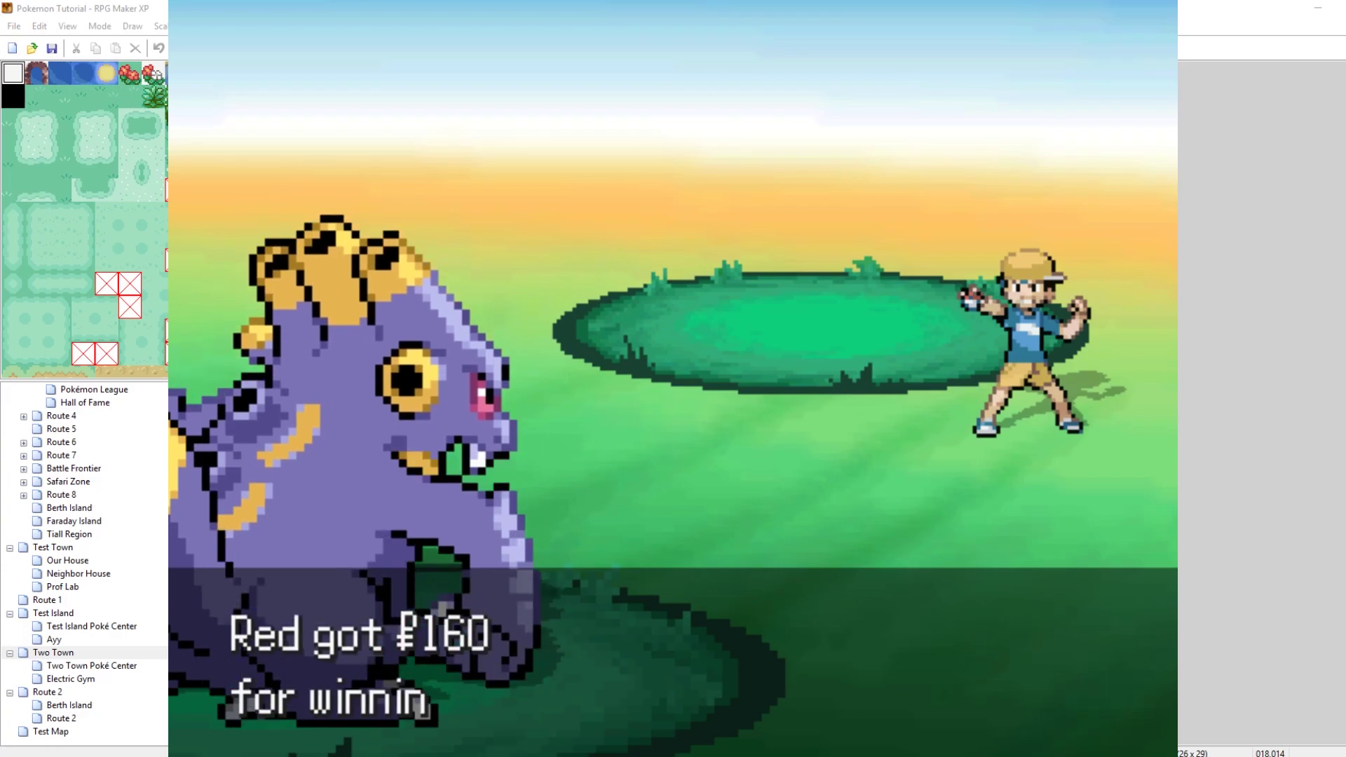
key(Return)
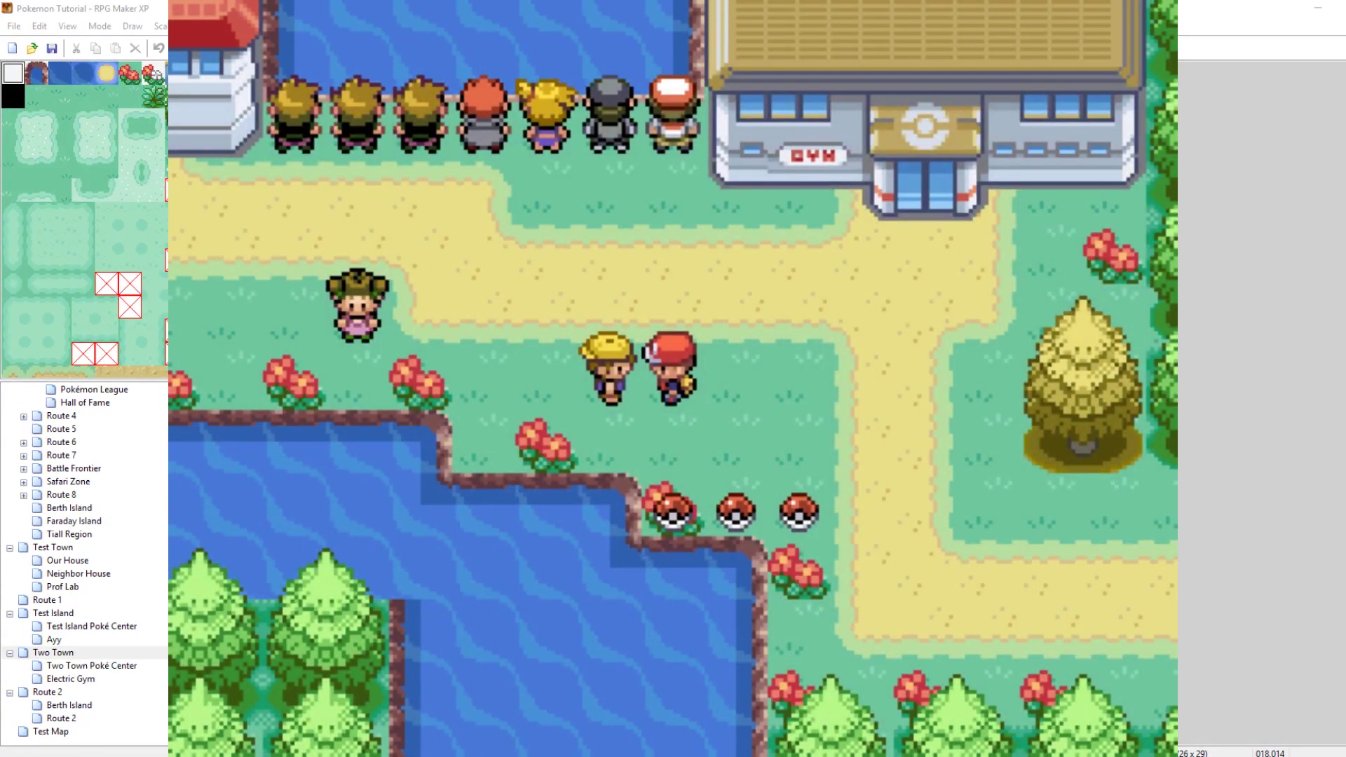
key(Right)
key(Escape)
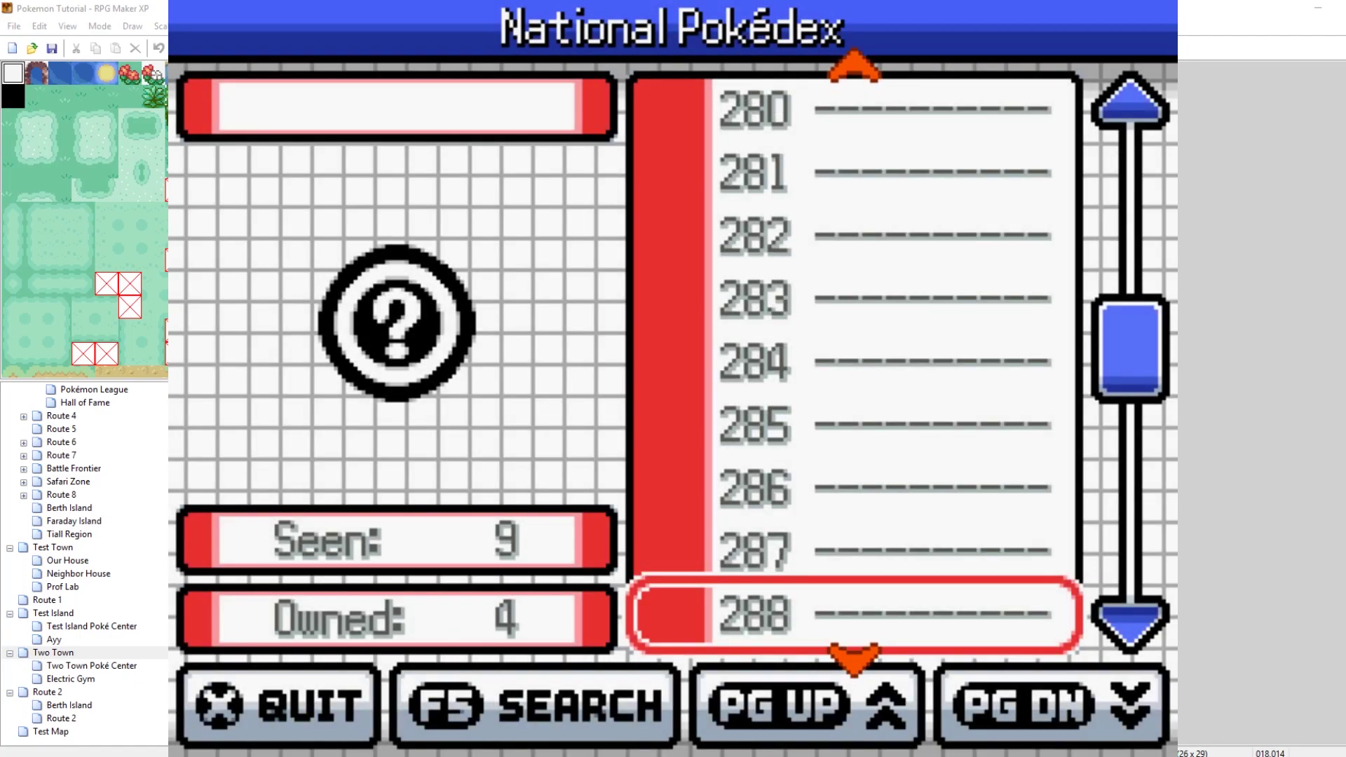
key(Down)
key(Down)
key(Right)
key(Right)
key(Left)
key(Up)
key(Up)
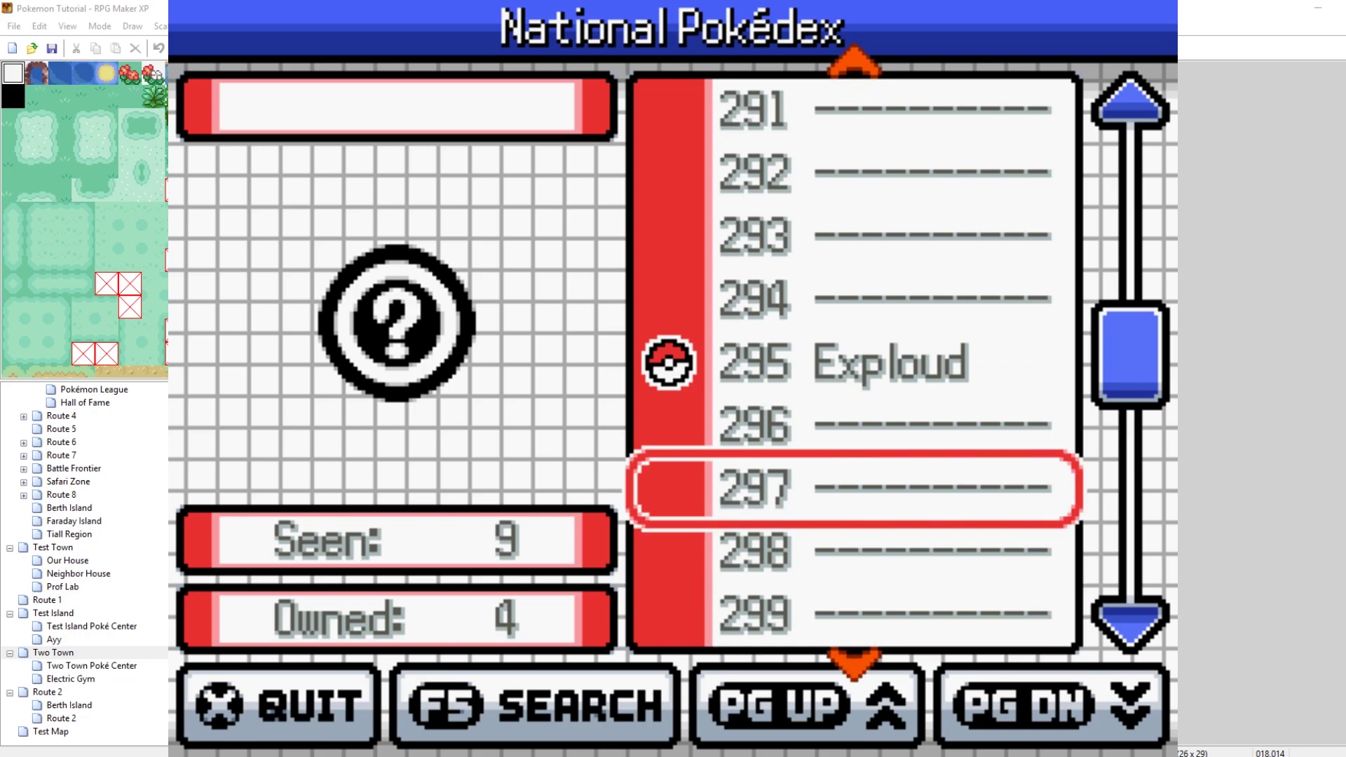
key(Up)
key(Up)
key(Return)
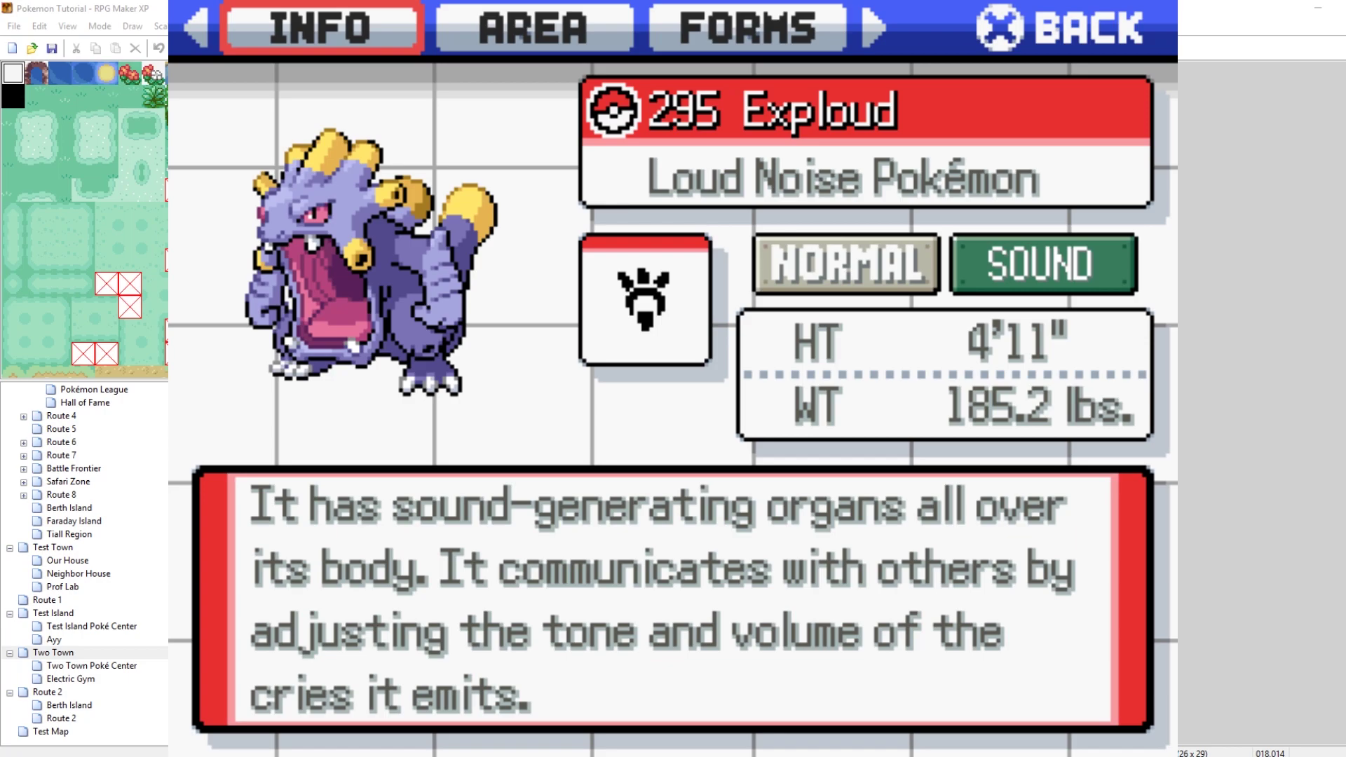
key(Right)
key(Right)
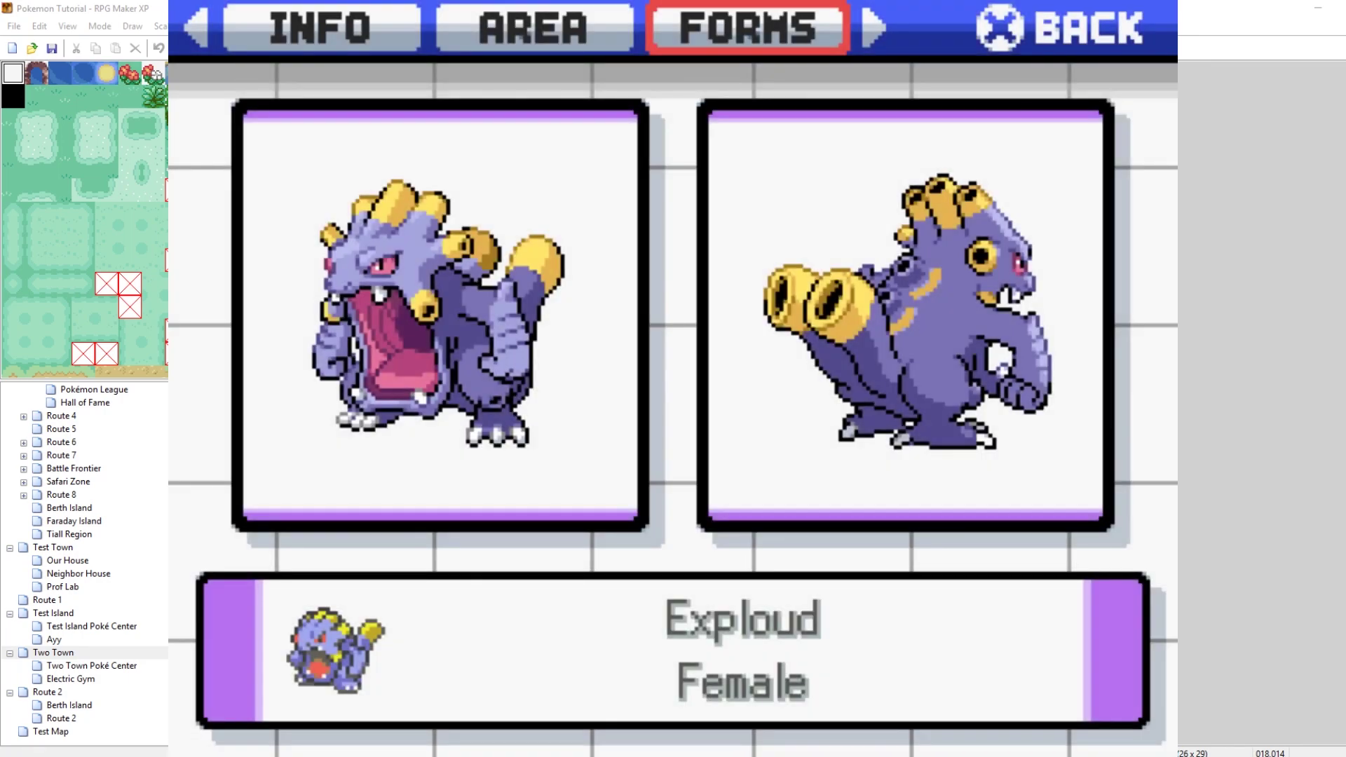
key(Left)
key(Left)
key(Escape)
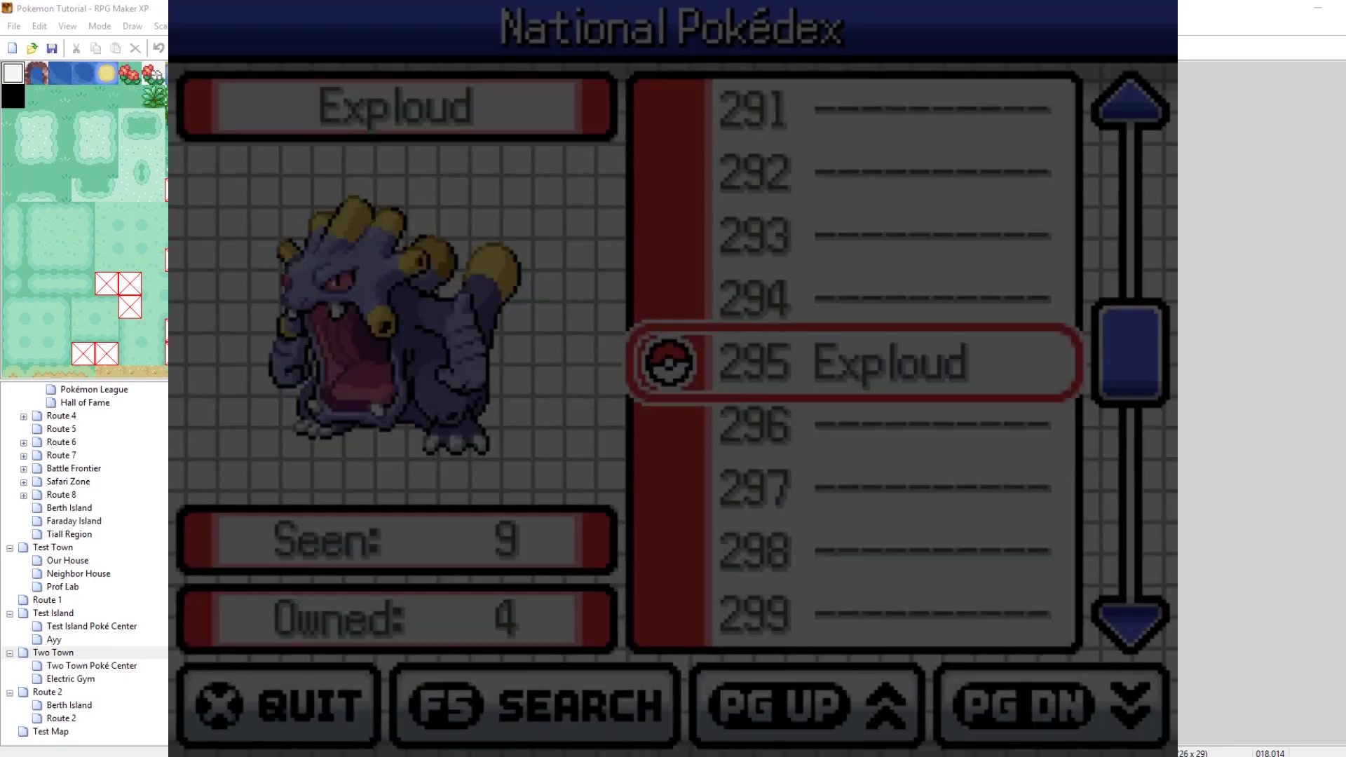
key(Return)
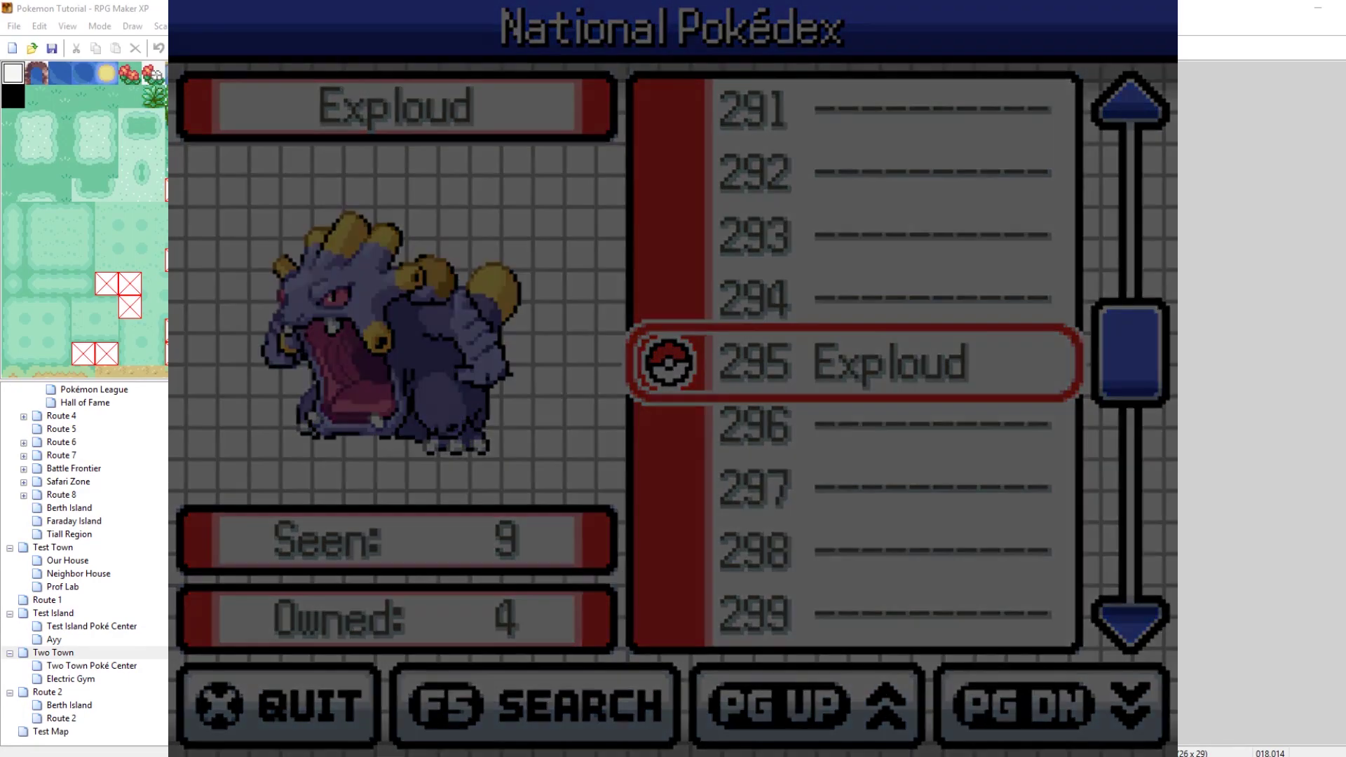
key(Escape)
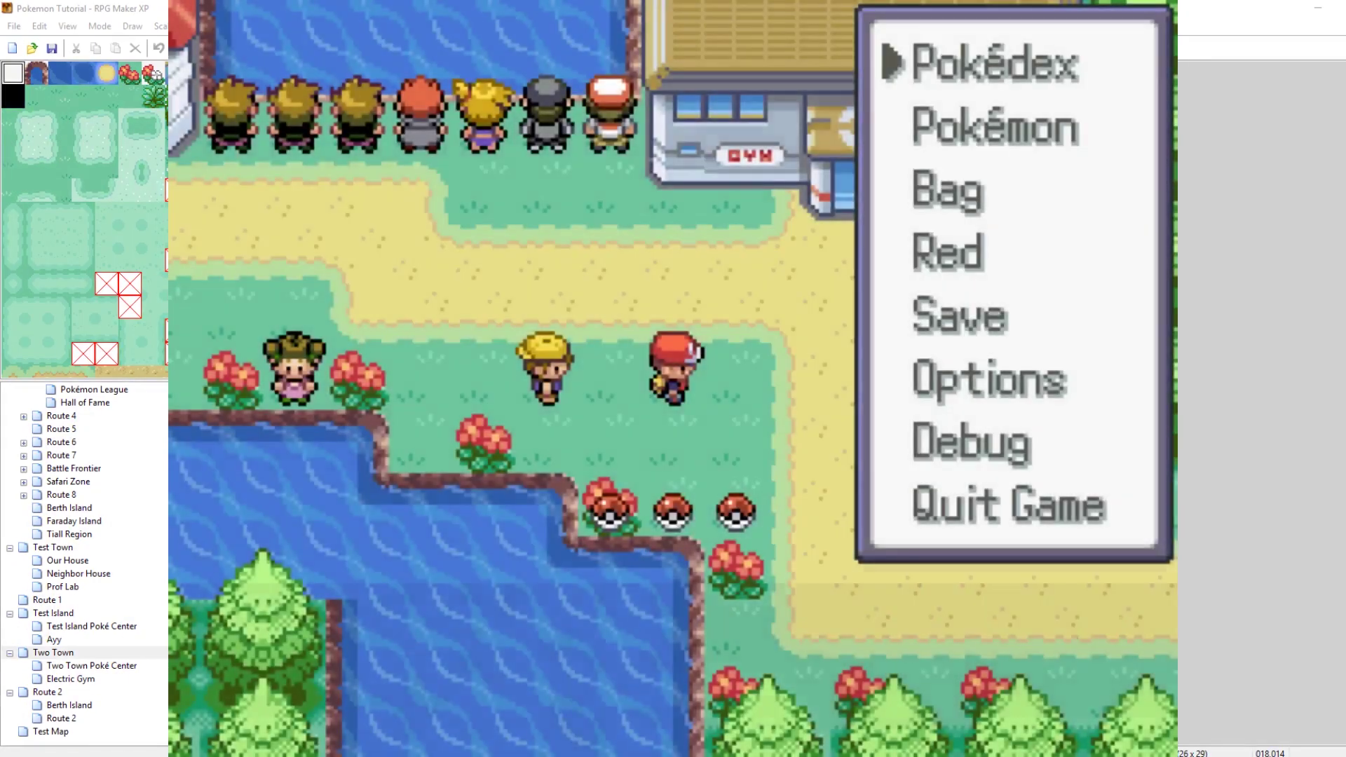
Close the pause menu, step around Two Town, and finish one tile up toward the gym.
key(Escape)
key(Down)
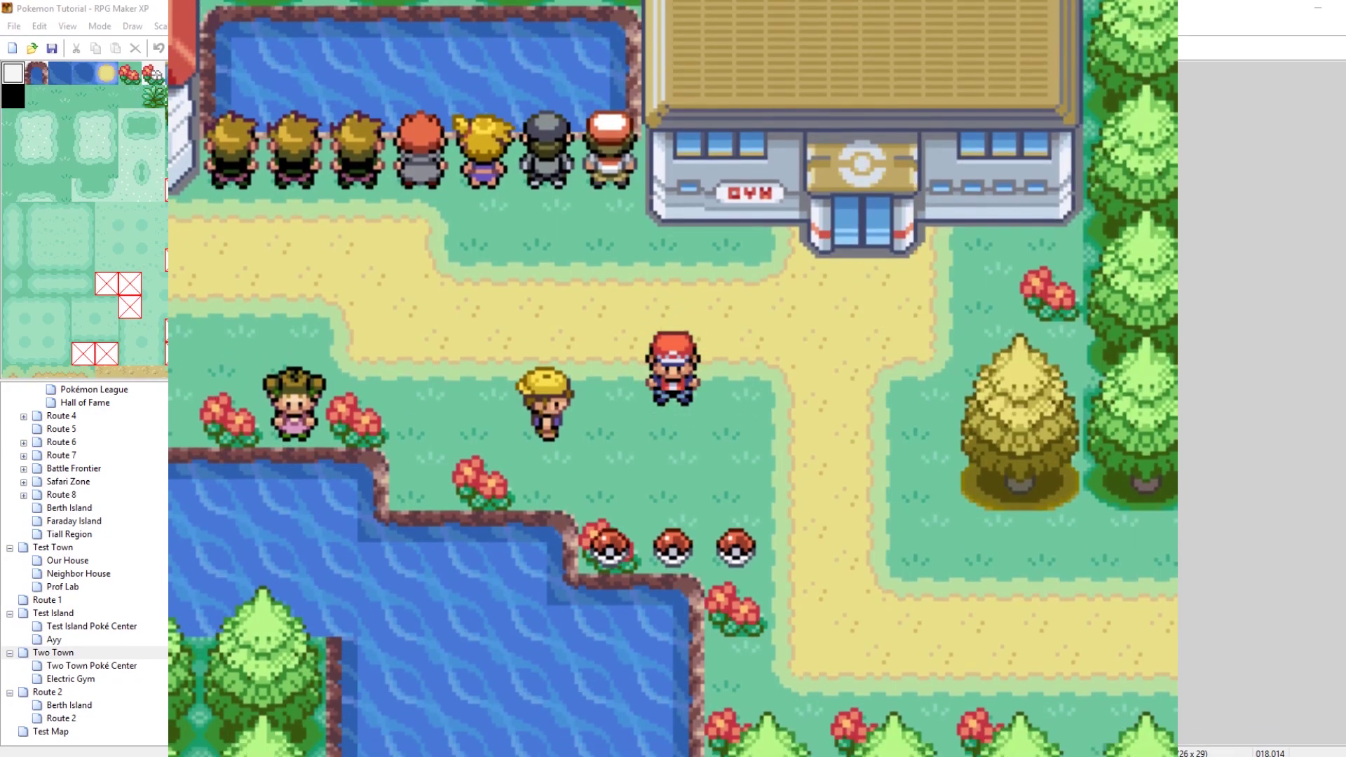
key(Right)
key(Left)
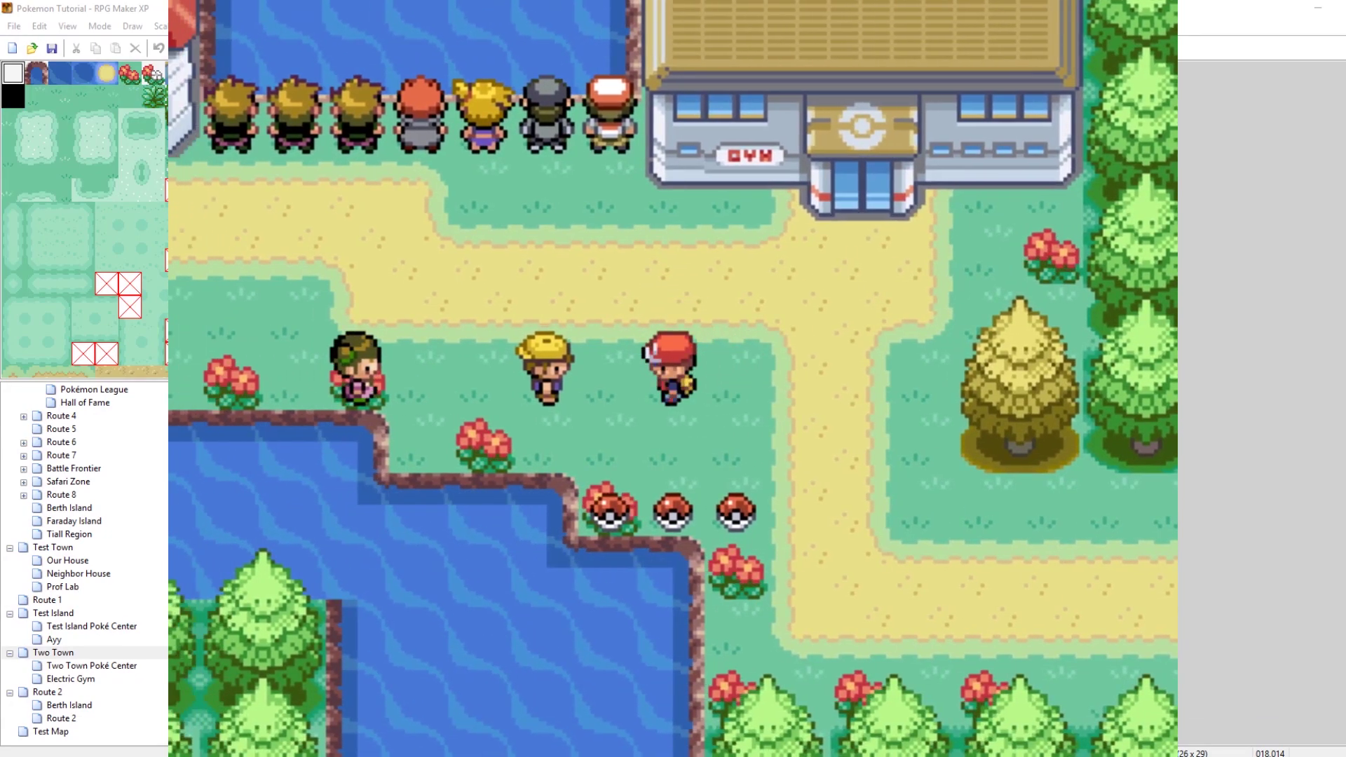
key(Up)
key(Down)
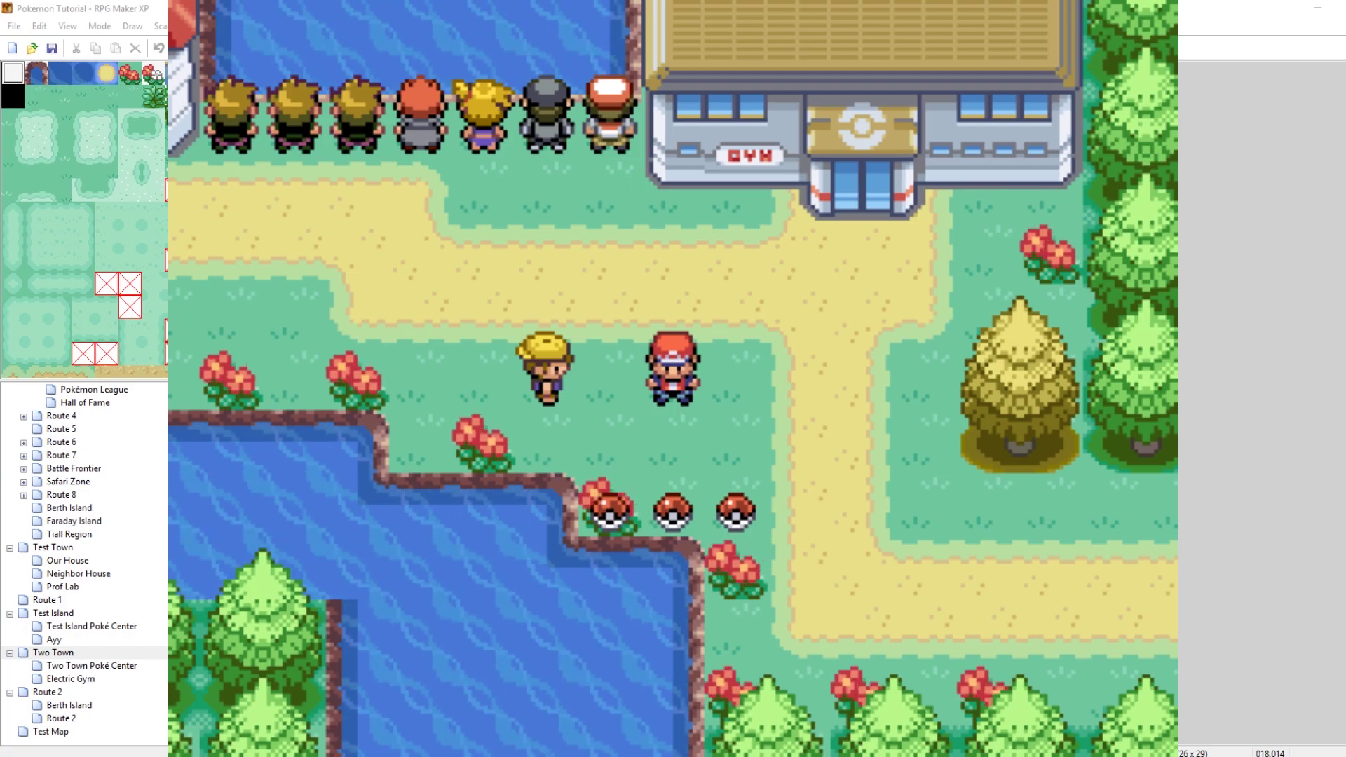
key(Up)
key(Up)
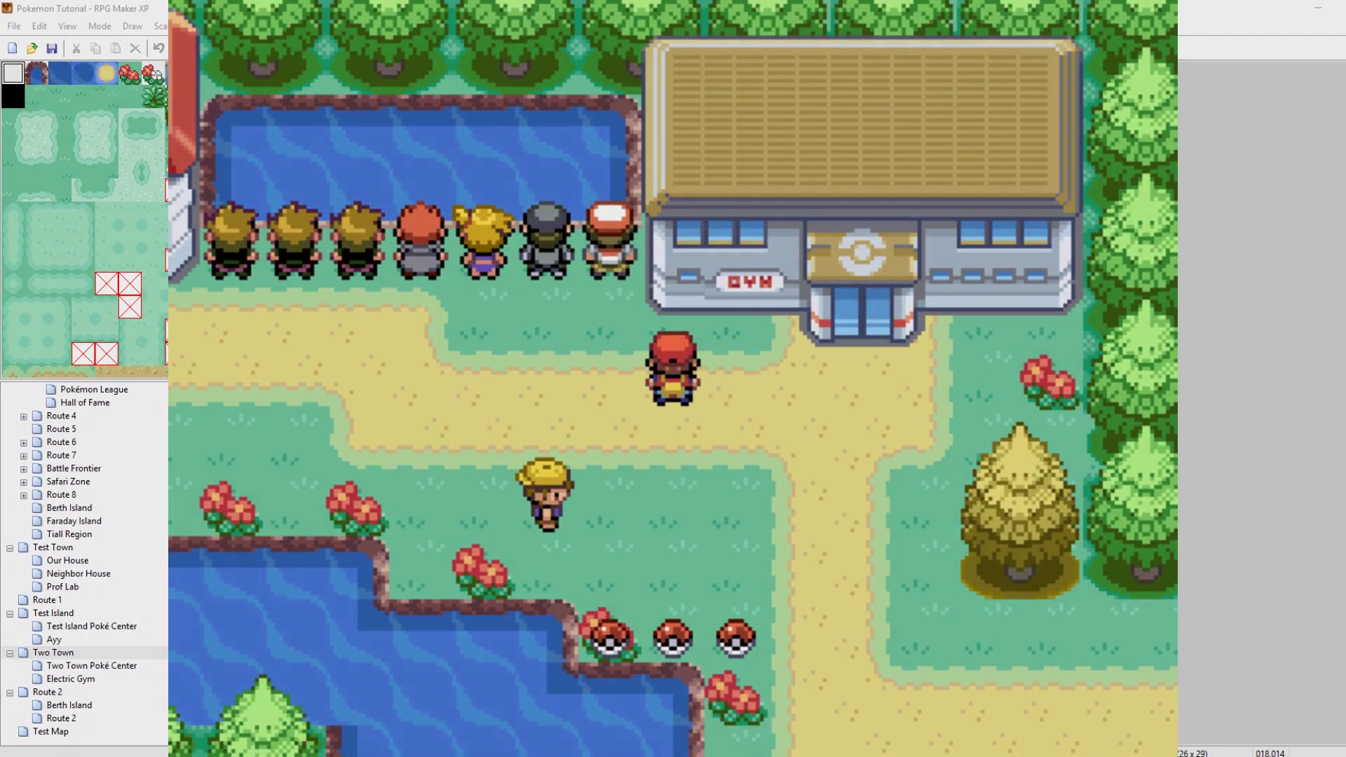